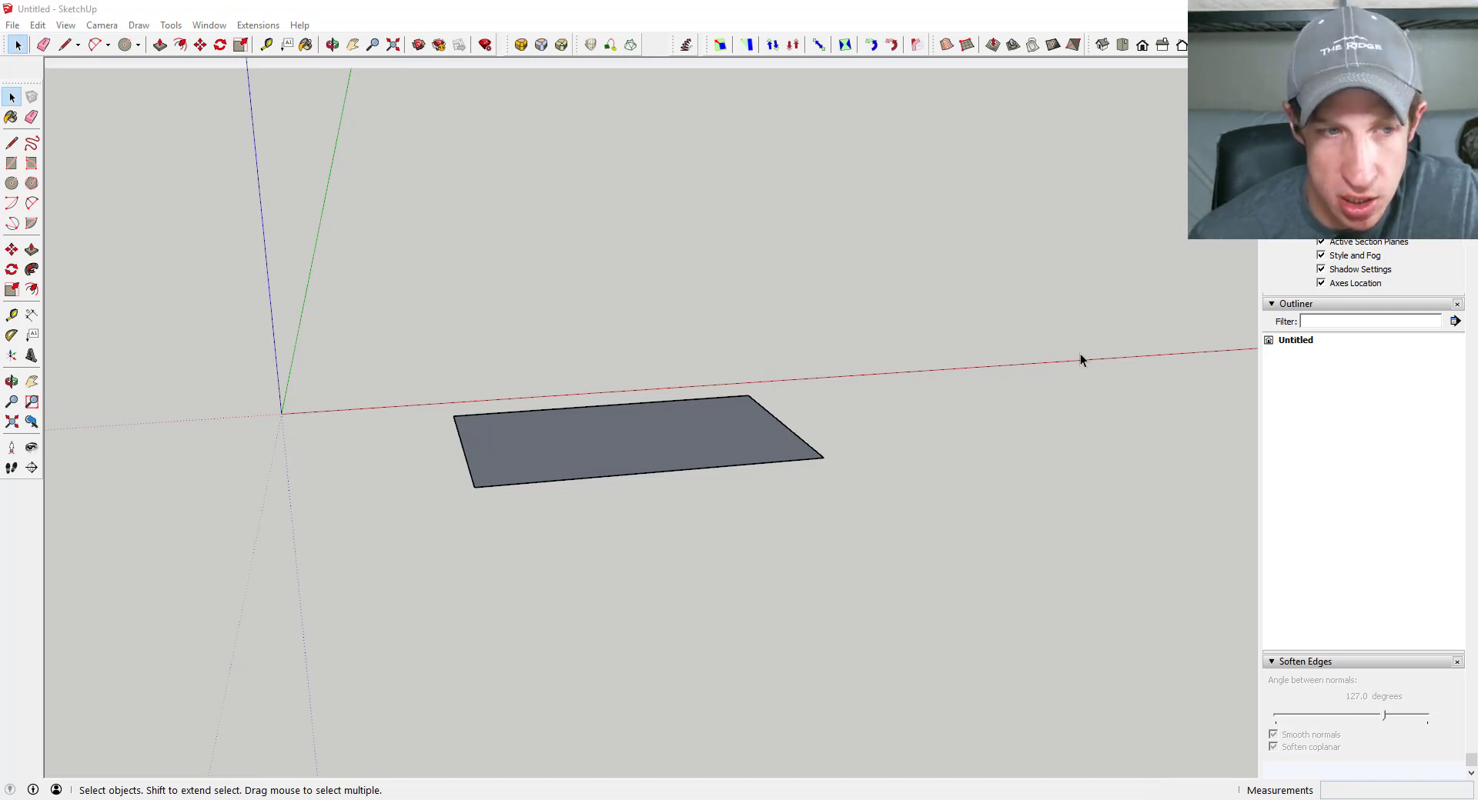
- Orbit the view around the newly drawn rectangle
{"action": "middle_click_drag", "start_coordinate": [977, 381], "coordinate": [873, 358]}
- Pull the rectangle up into a box with Push/Pull
{"action": "middle_click_drag", "start_coordinate": [538, 422], "coordinate": [575, 425]}
{"action": "key", "text": "p"}
{"action": "left_click_drag", "start_coordinate": [557, 443], "coordinate": [567, 415]}
{"action": "key", "text": "space"}
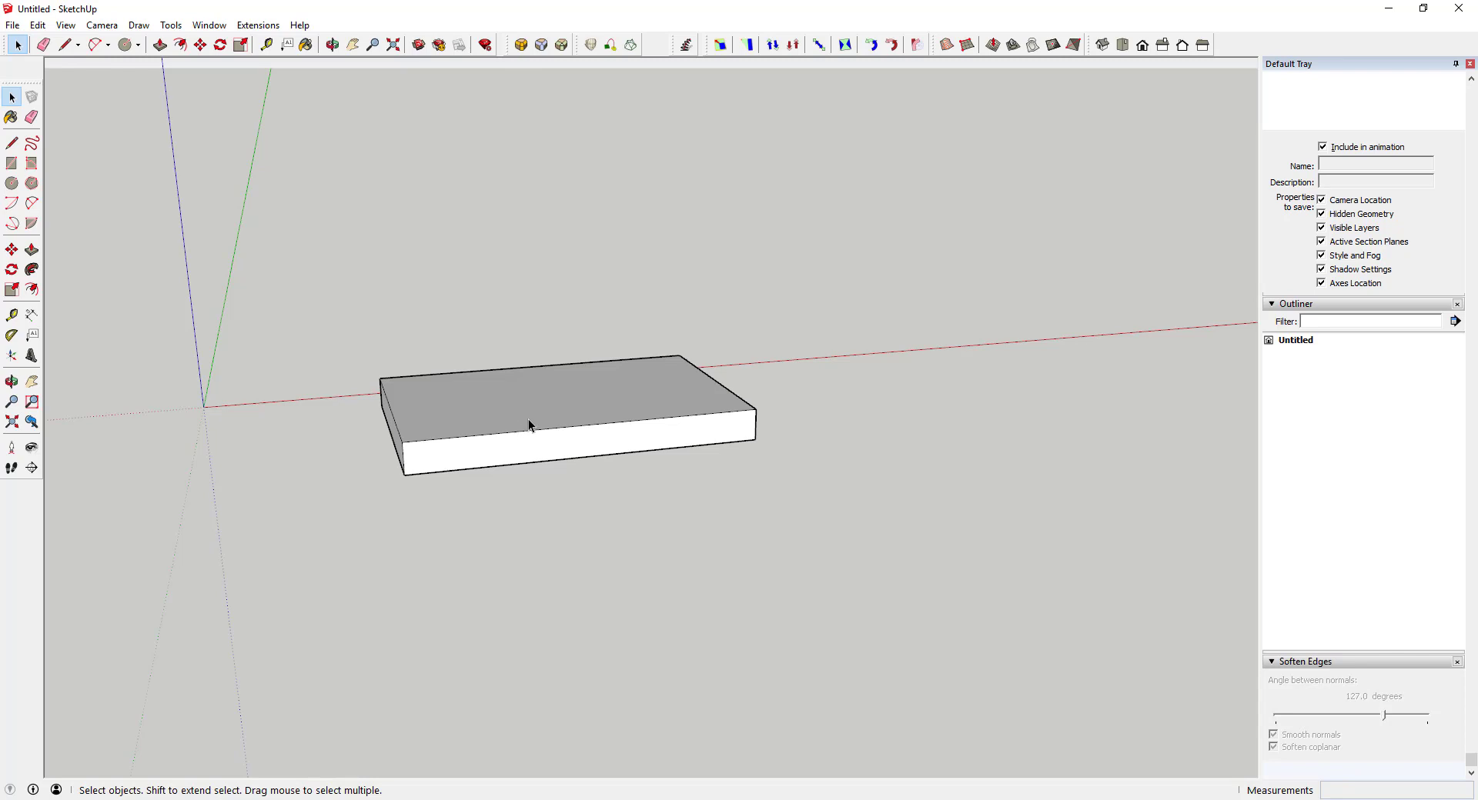
- Push the box's top face down twice into a thin slab, then window-select it
{"action": "middle_click_drag", "start_coordinate": [528, 419], "coordinate": [686, 386]}
{"action": "key", "text": "p"}
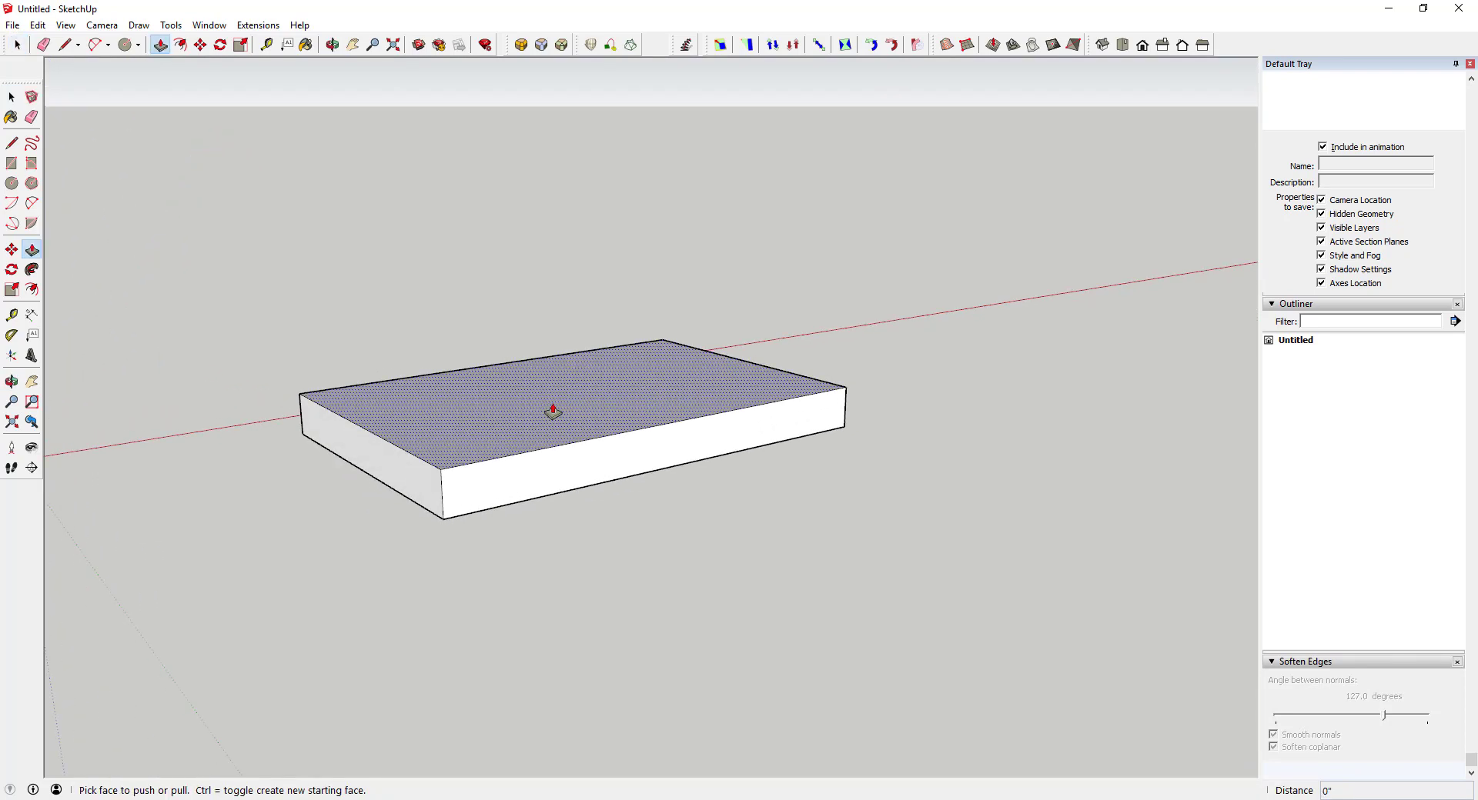
{"action": "left_click_drag", "start_coordinate": [555, 411], "coordinate": [554, 426]}
{"action": "key", "text": "o"}
{"action": "left_click_drag", "start_coordinate": [865, 462], "coordinate": [755, 439]}
{"action": "key", "text": "space"}
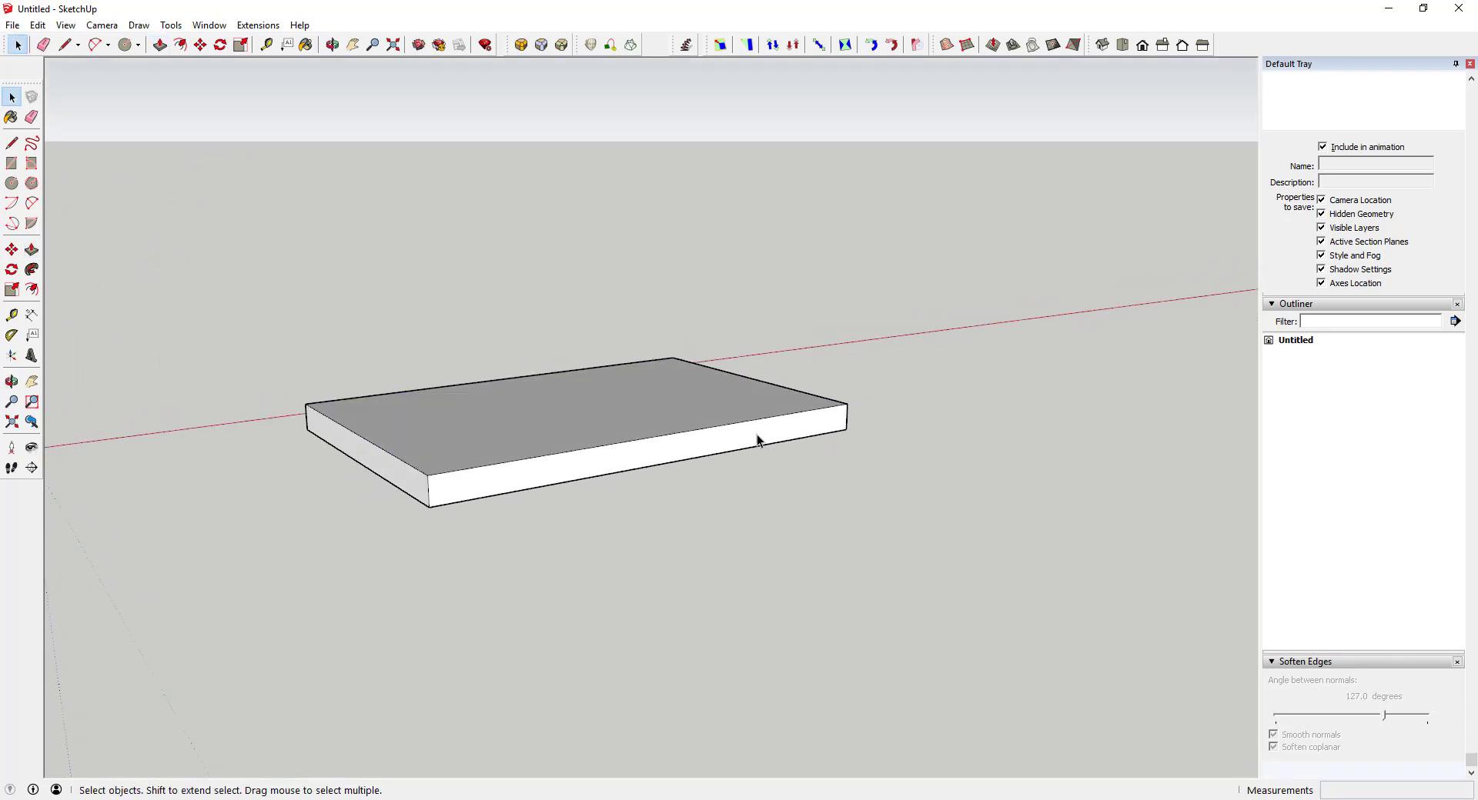
{"action": "key", "text": "p"}
{"action": "left_click_drag", "start_coordinate": [528, 432], "coordinate": [528, 429]}
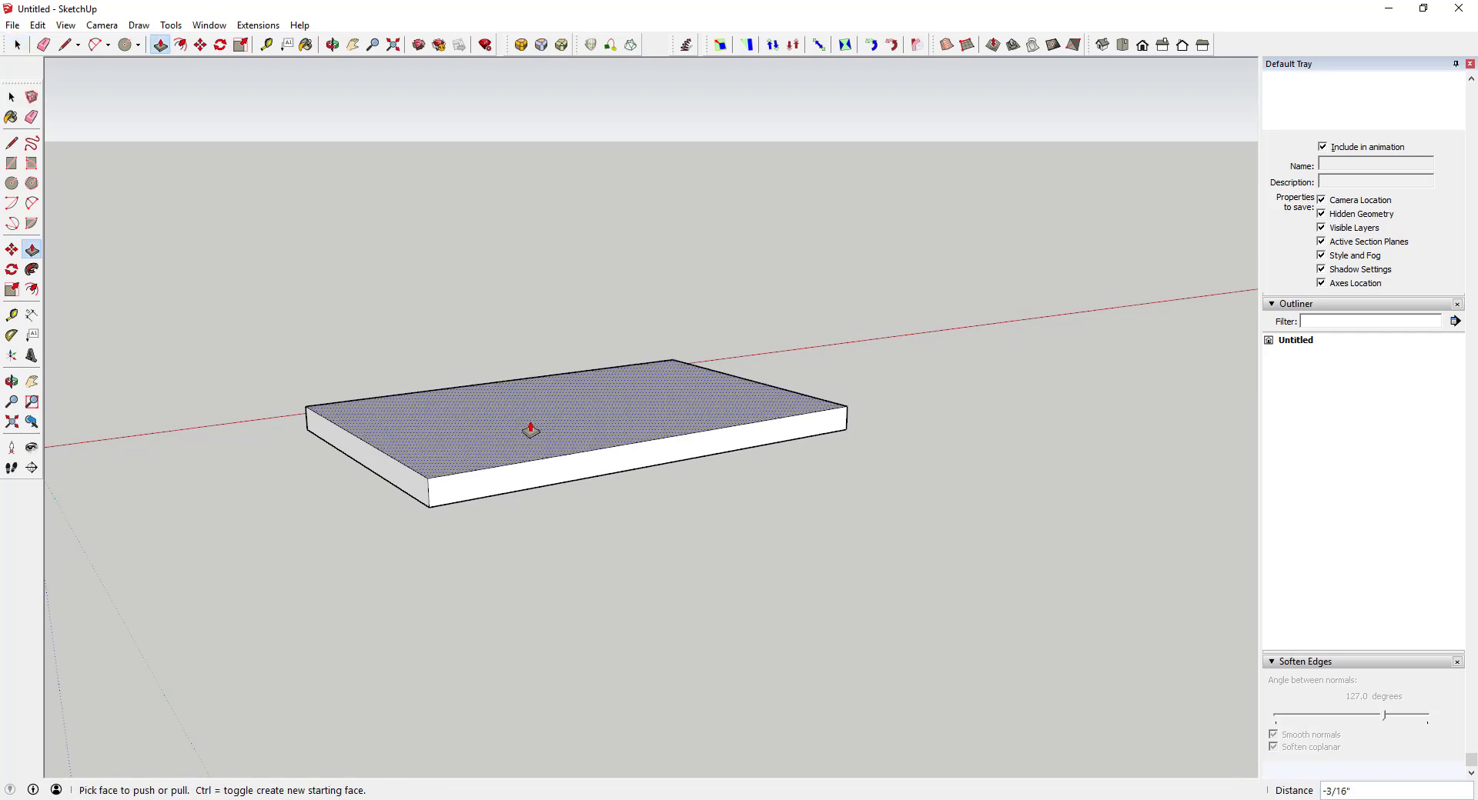
{"action": "key", "text": "space"}
{"action": "left_click_drag", "start_coordinate": [231, 268], "coordinate": [987, 590]}
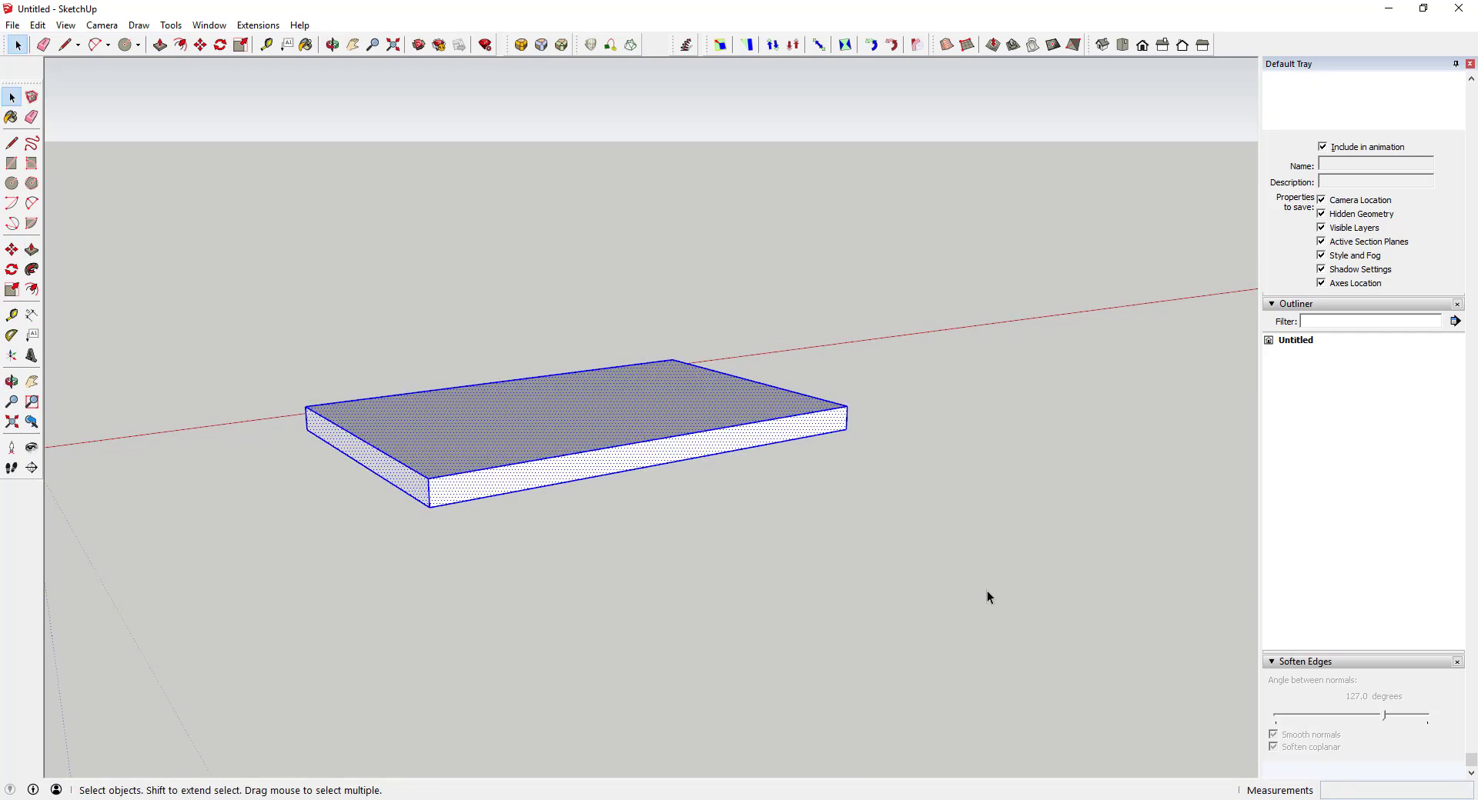
- Start Round Corners on the slab with a 1" offset
{"action": "left_click", "coordinate": [521, 46]}
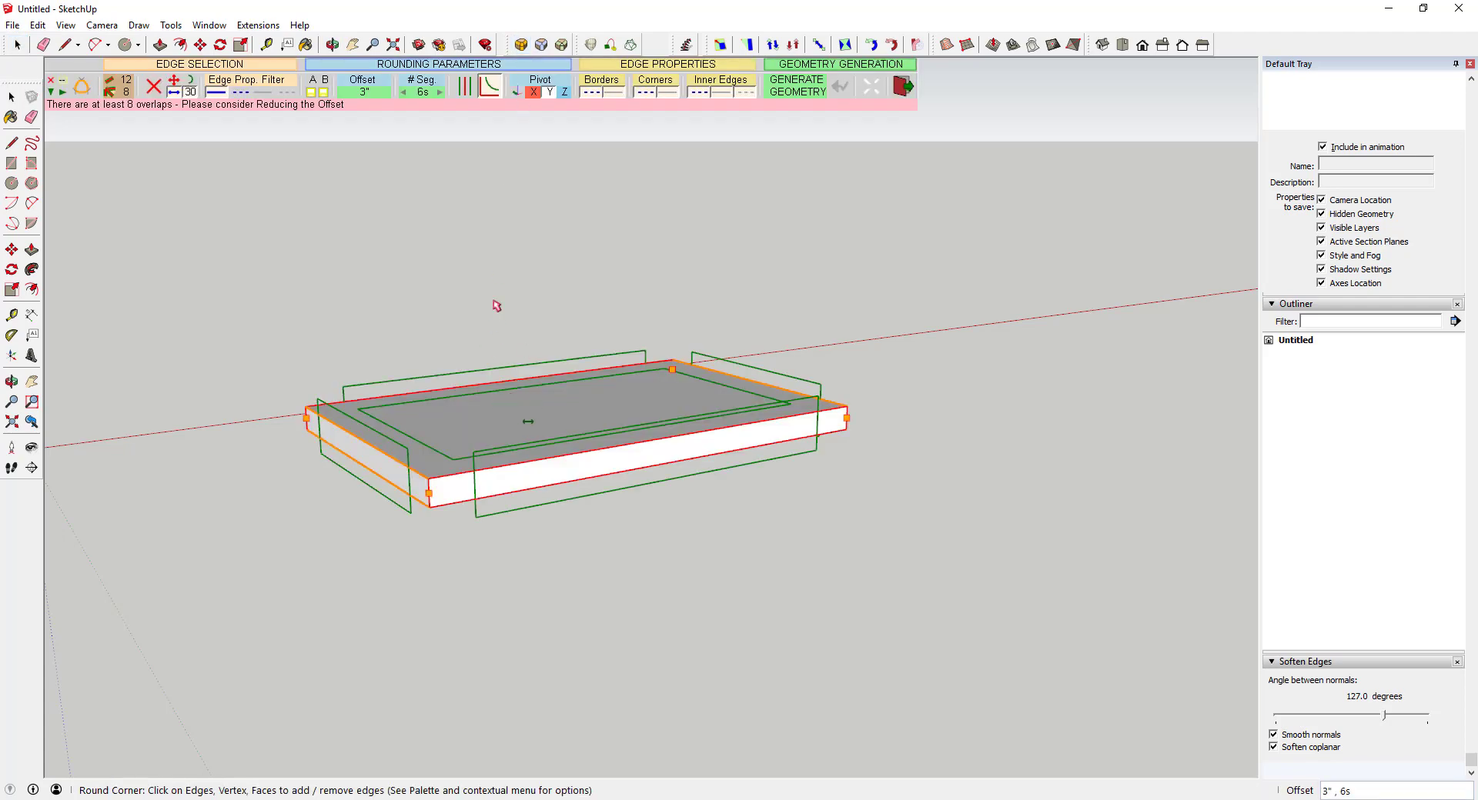
{"action": "left_click", "coordinate": [362, 98]}
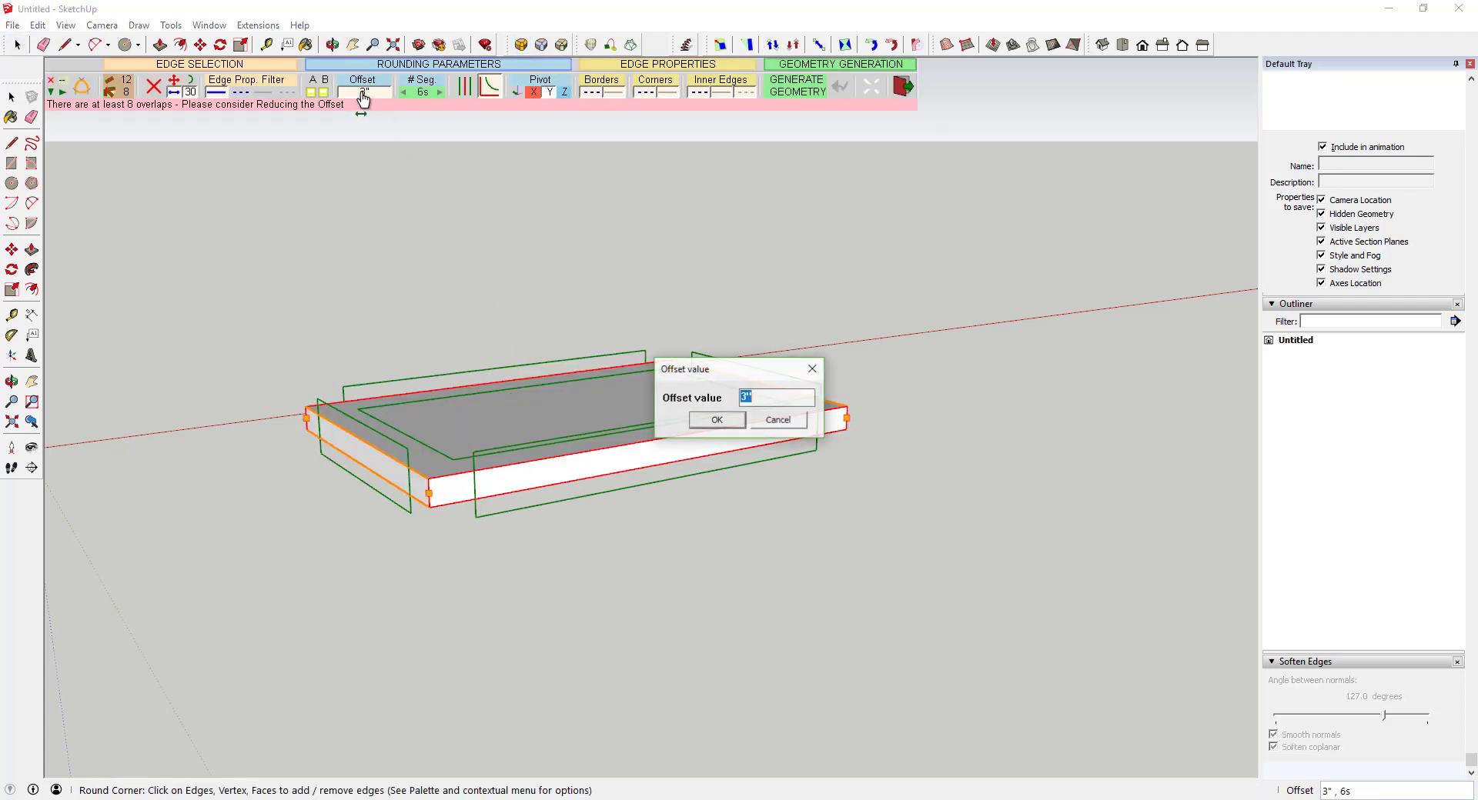
{"action": "type", "text": "1"}
{"action": "key", "text": "Return"}
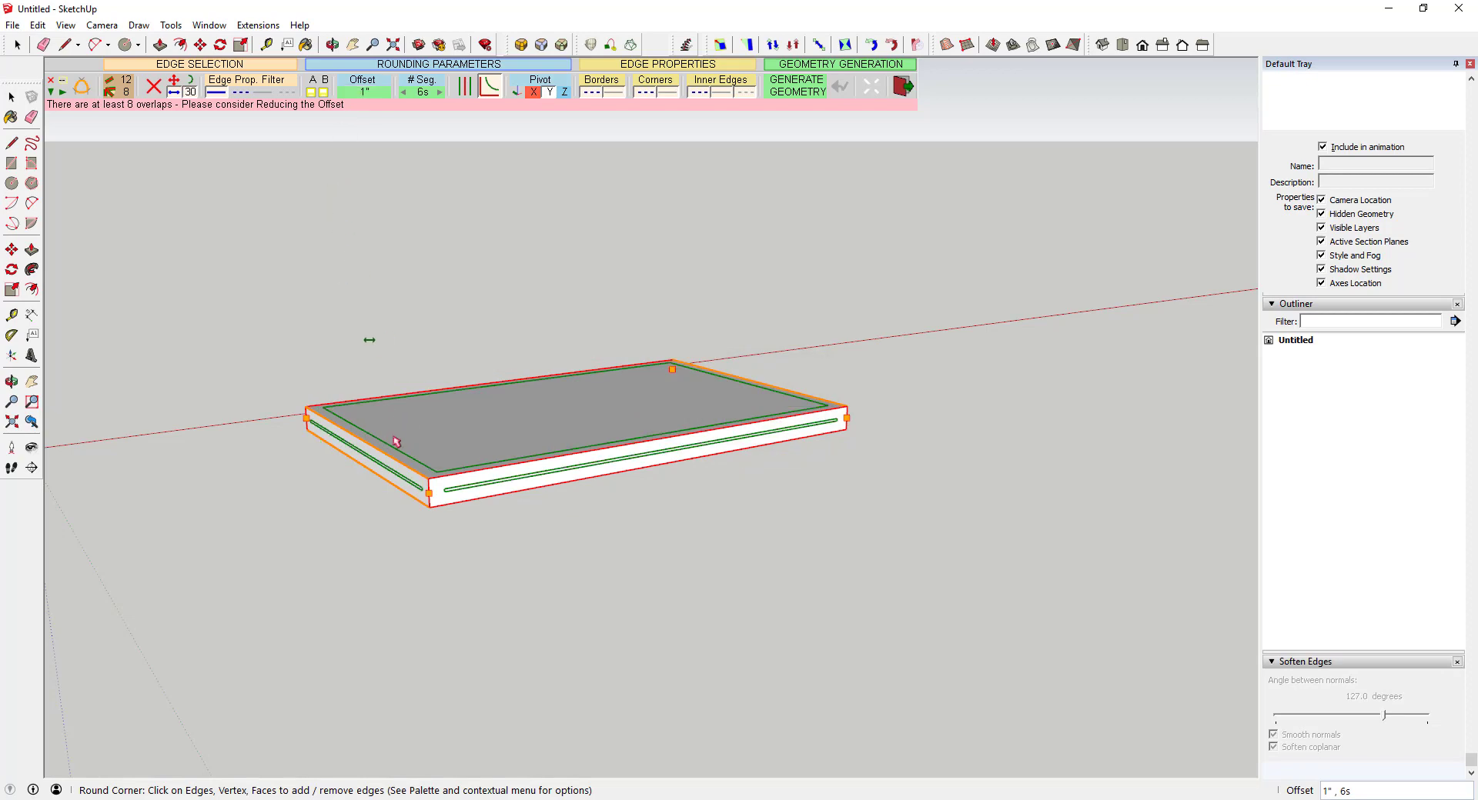
{"action": "scroll", "coordinate": [496, 474], "scroll_direction": "up", "scroll_amount": 2}
{"action": "middle_click", "coordinate": [449, 461]}
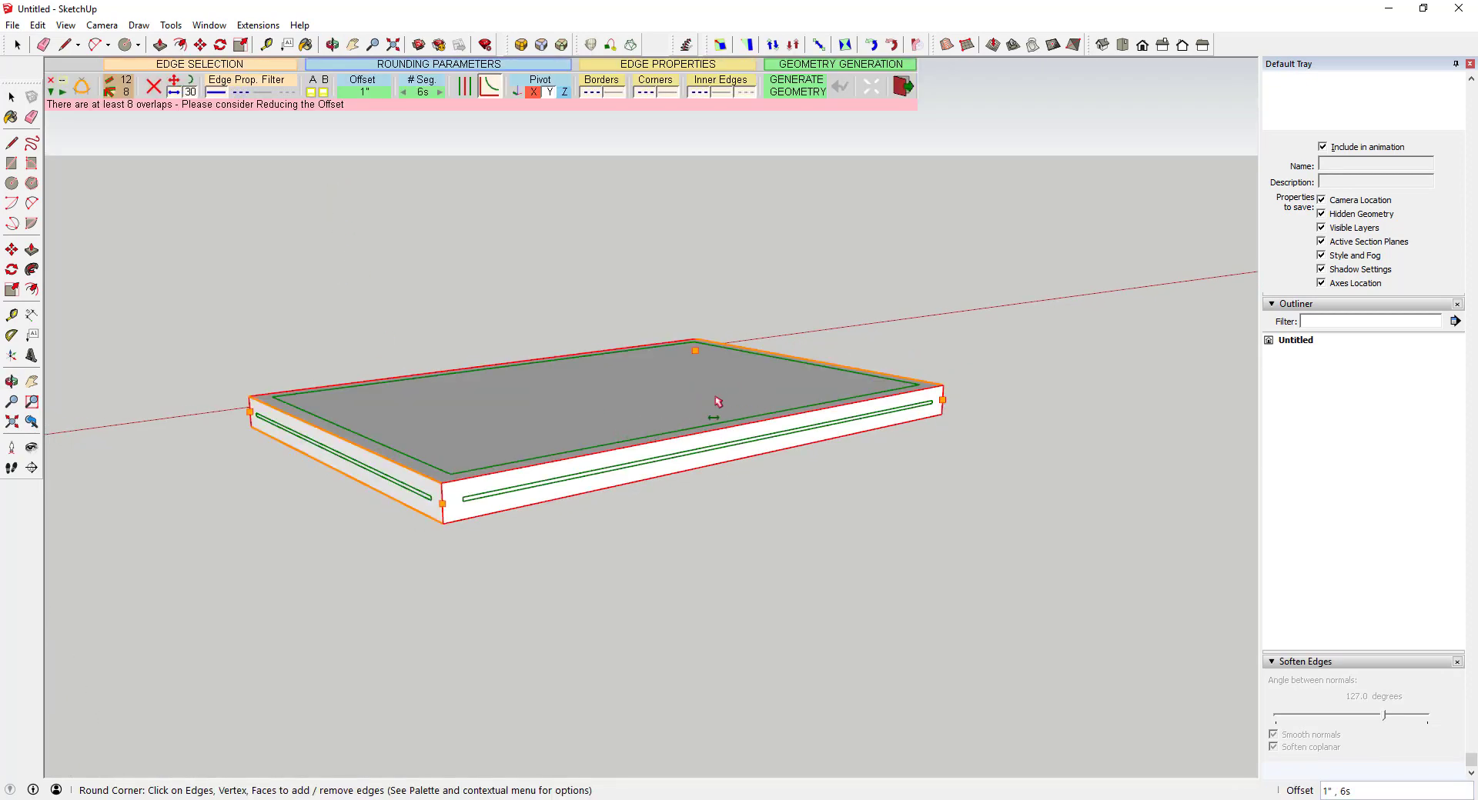
- Deselect the top and bottom face edges, then generate rounding on the four vertical edges
{"action": "middle_click_drag", "start_coordinate": [706, 415], "coordinate": [554, 458]}
{"action": "left_click", "coordinate": [542, 438]}
{"action": "left_click", "coordinate": [550, 455]}
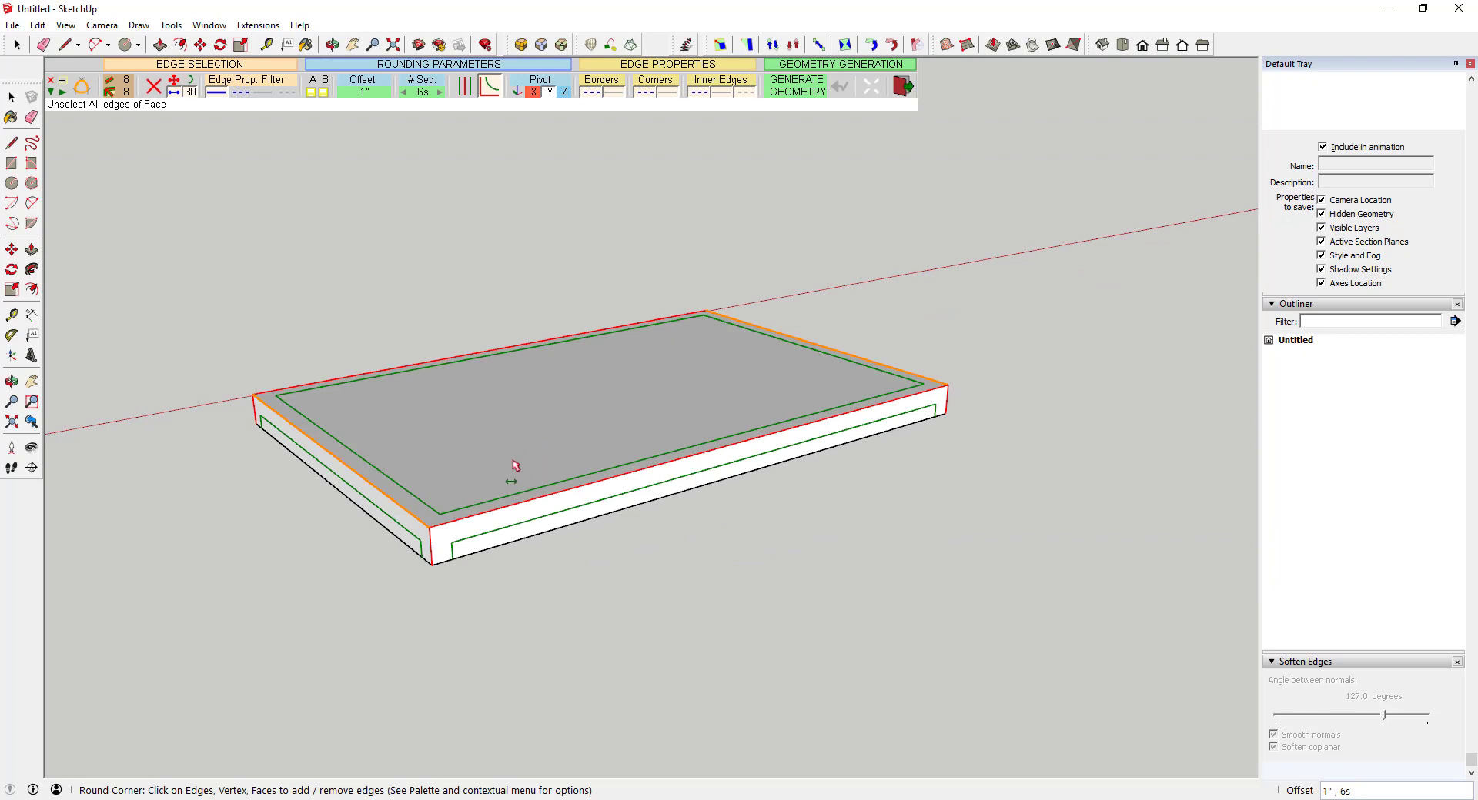
{"action": "left_click", "coordinate": [517, 465]}
{"action": "left_click", "coordinate": [519, 466]}
{"action": "left_click", "coordinate": [551, 449]}
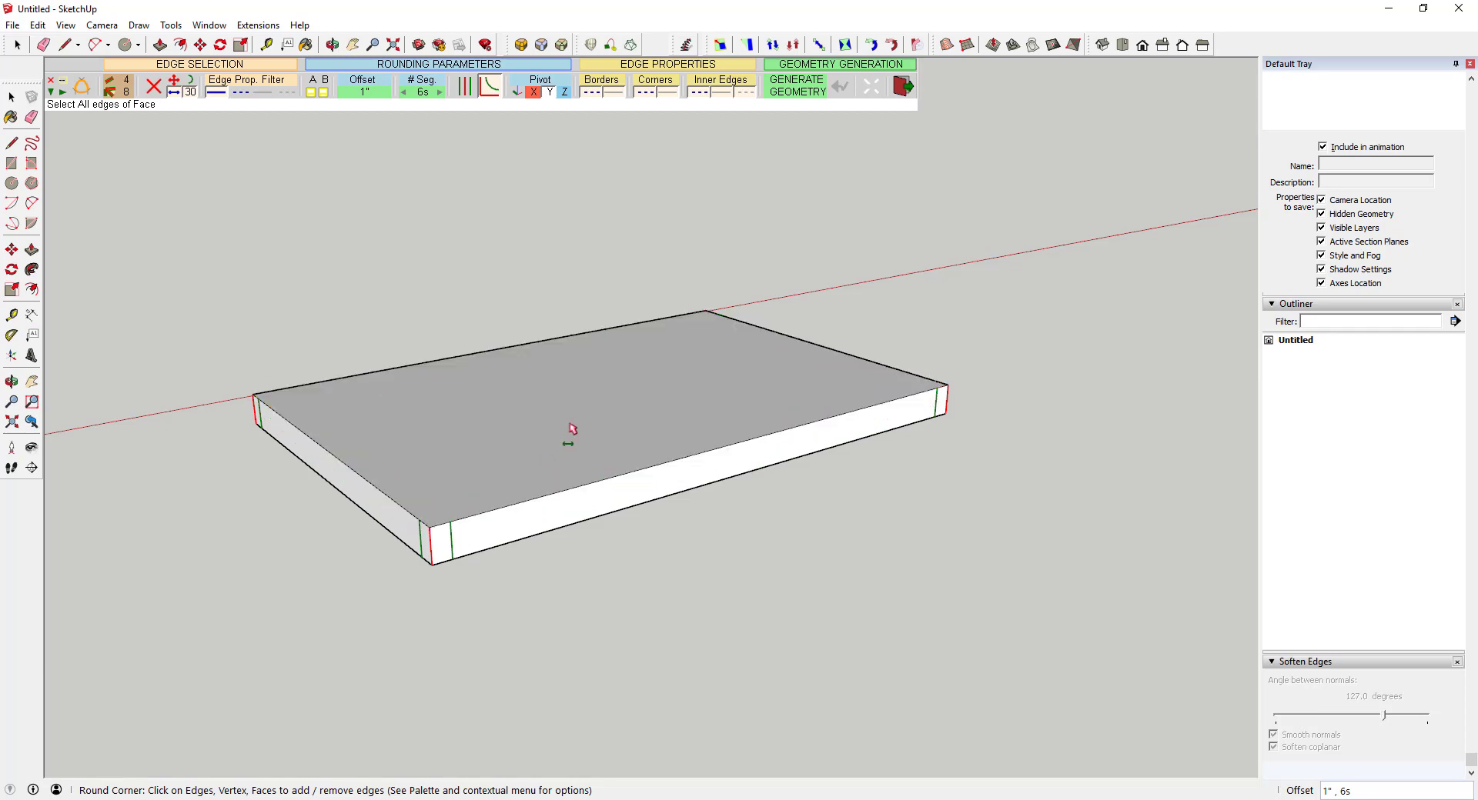
{"action": "middle_click_drag", "start_coordinate": [435, 554], "coordinate": [835, 425]}
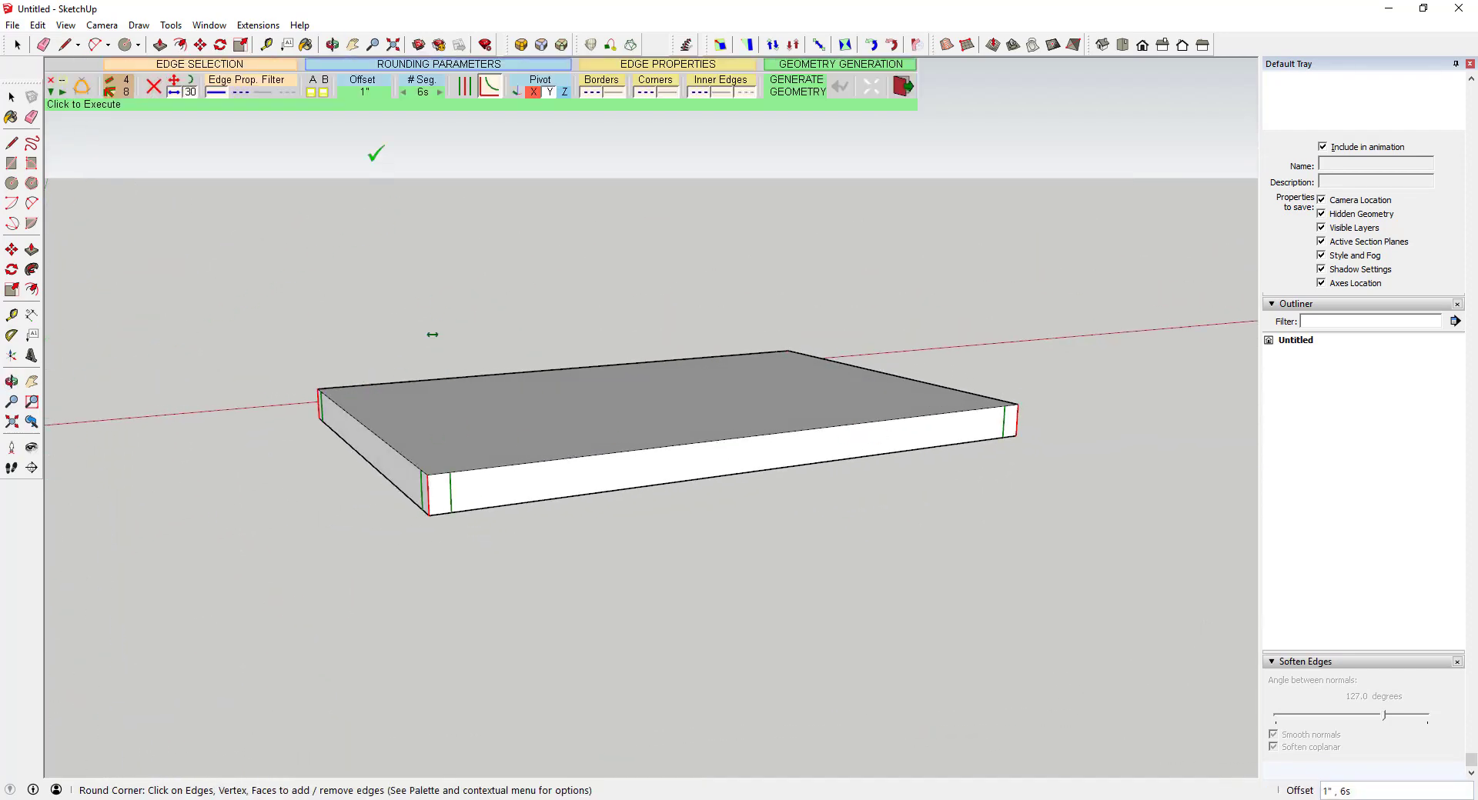
{"action": "left_click", "coordinate": [1052, 350]}
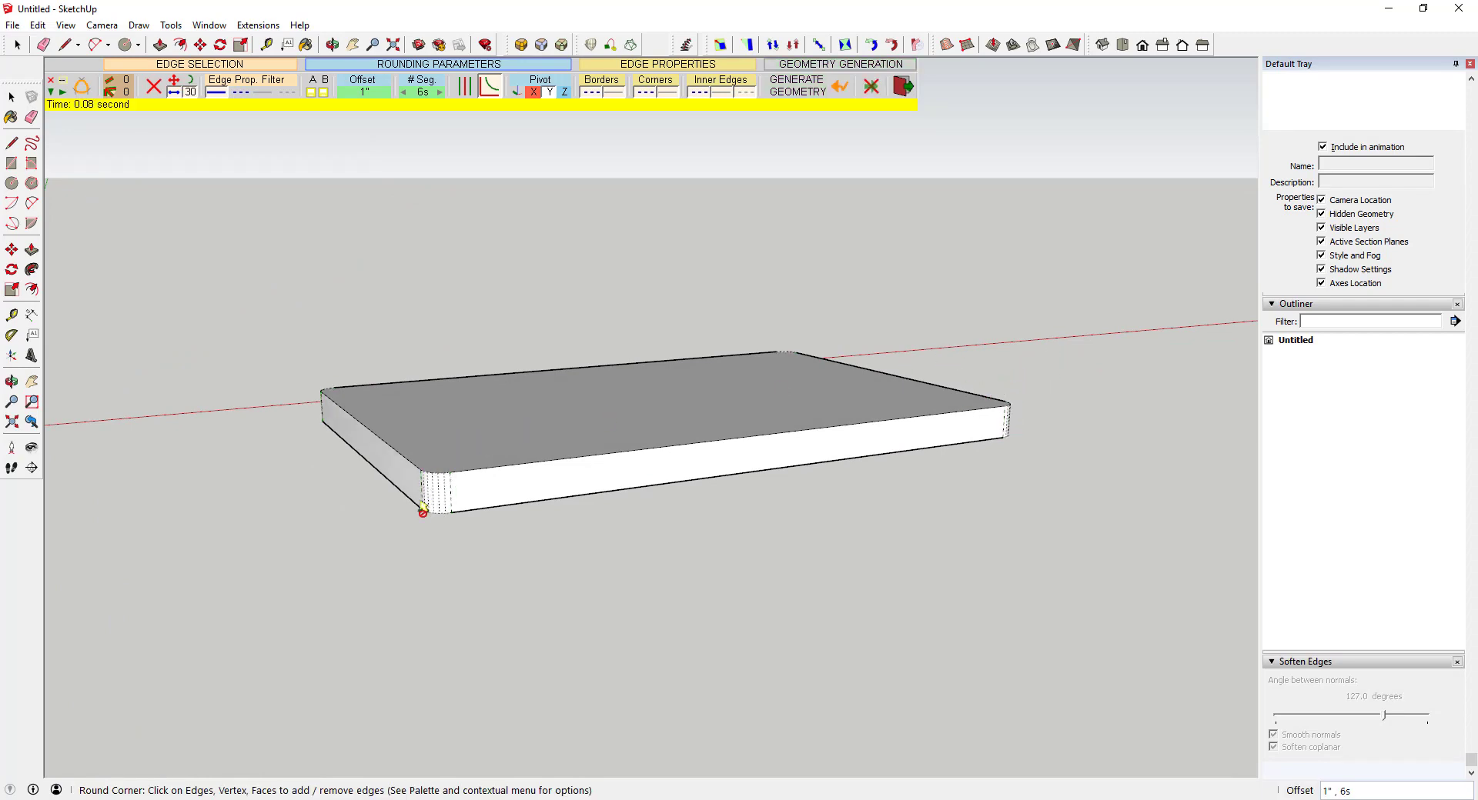
- Inspect the rounded corners, then exit Round Corner back to Select
{"action": "middle_click_drag", "start_coordinate": [422, 508], "coordinate": [531, 482]}
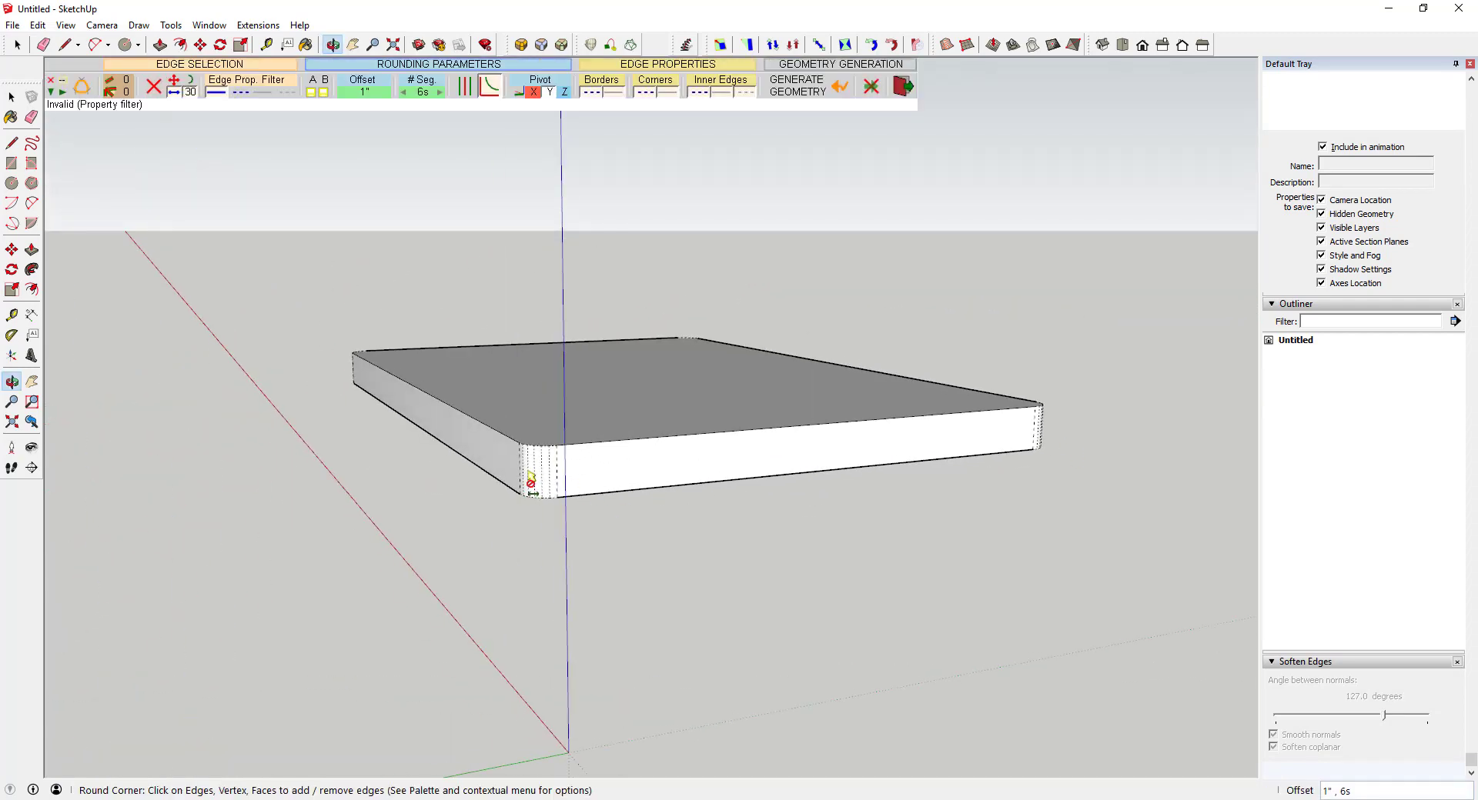
{"action": "middle_click_drag", "start_coordinate": [1006, 436], "coordinate": [507, 510]}
{"action": "scroll", "coordinate": [508, 508], "scroll_direction": "up", "scroll_amount": 3}
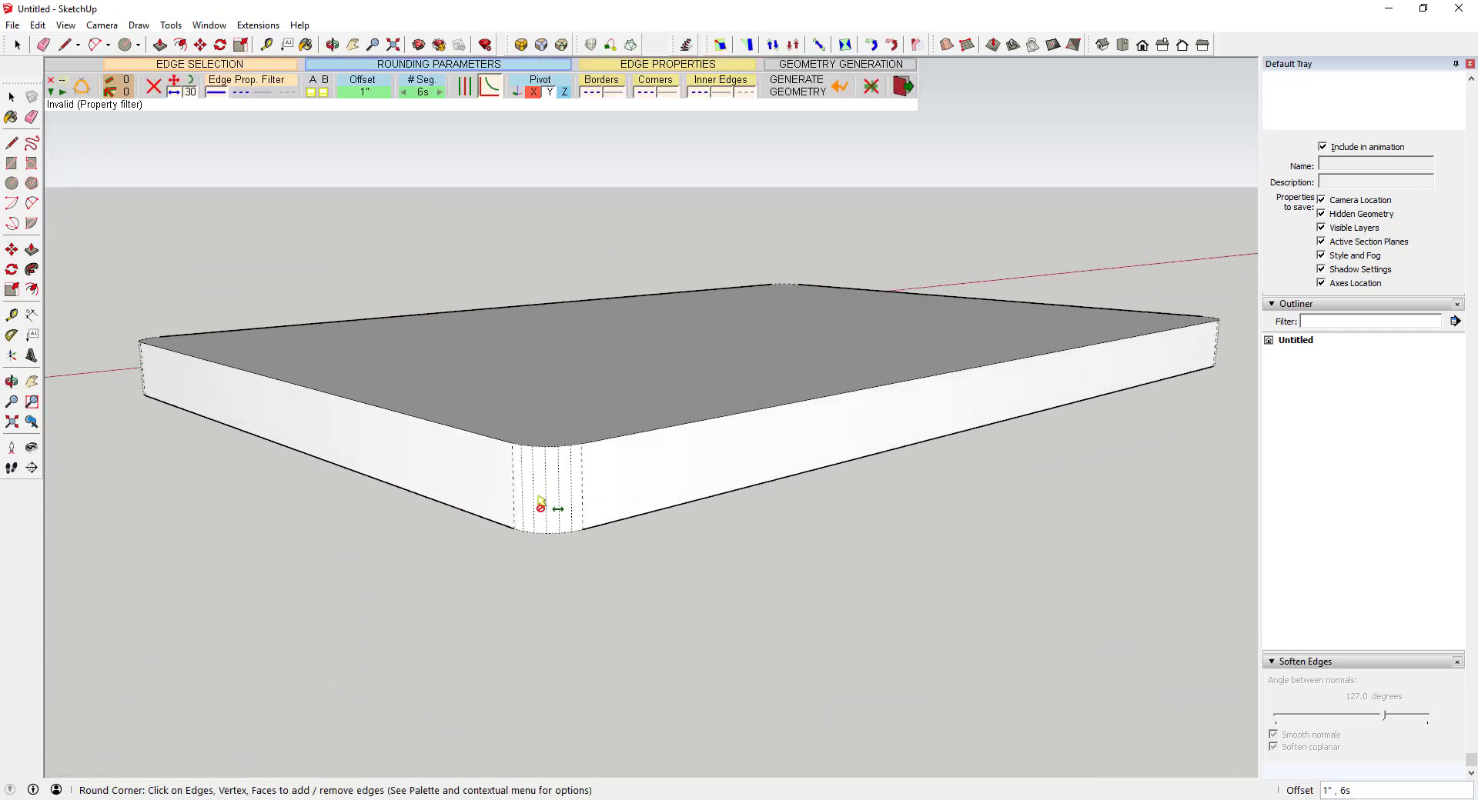
{"action": "key", "text": "space"}
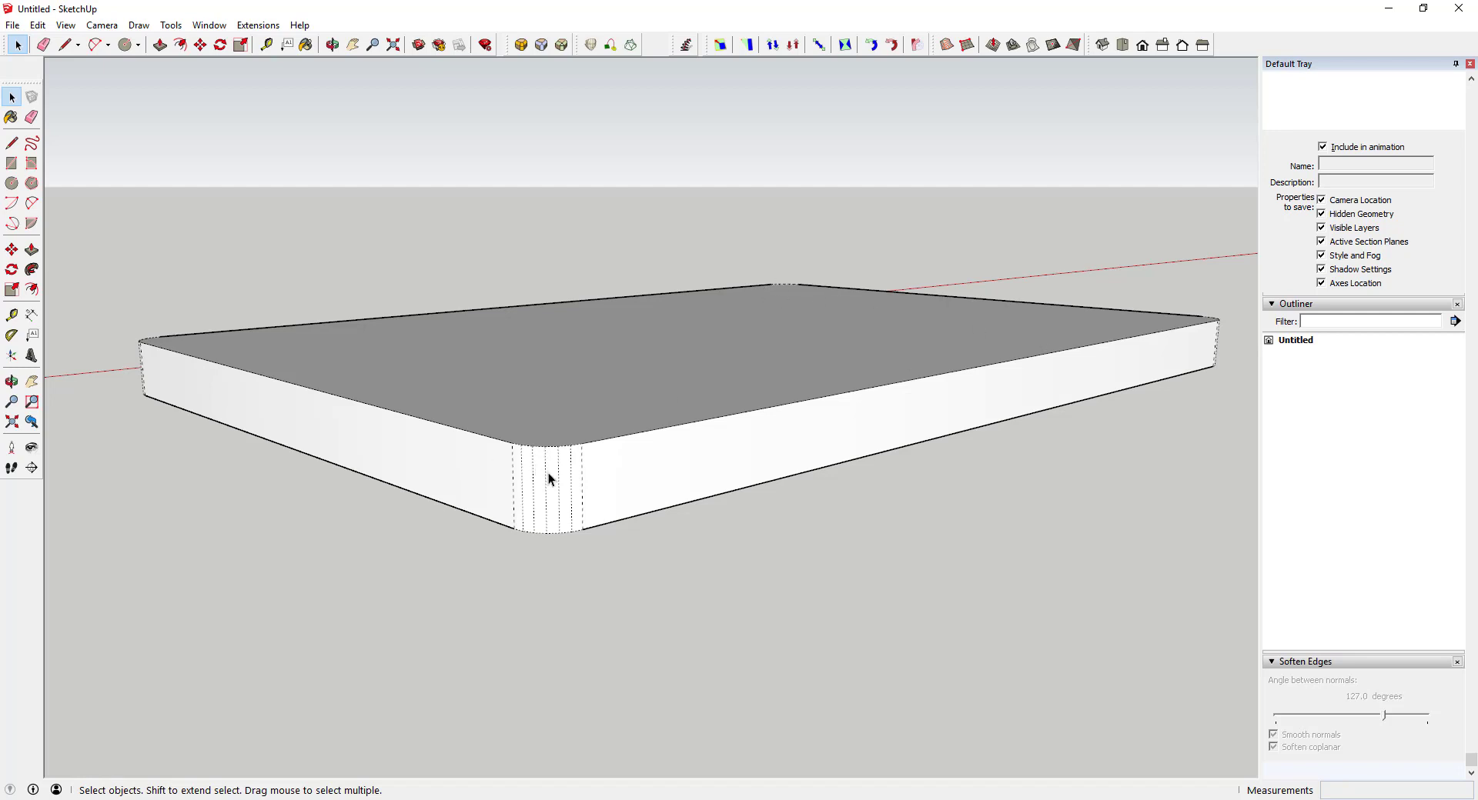
- Orbit and zoom around the rounded slab from several angles
{"action": "middle_click_drag", "start_coordinate": [539, 522], "coordinate": [452, 498]}
{"action": "scroll", "coordinate": [367, 464], "scroll_direction": "down", "scroll_amount": 1}
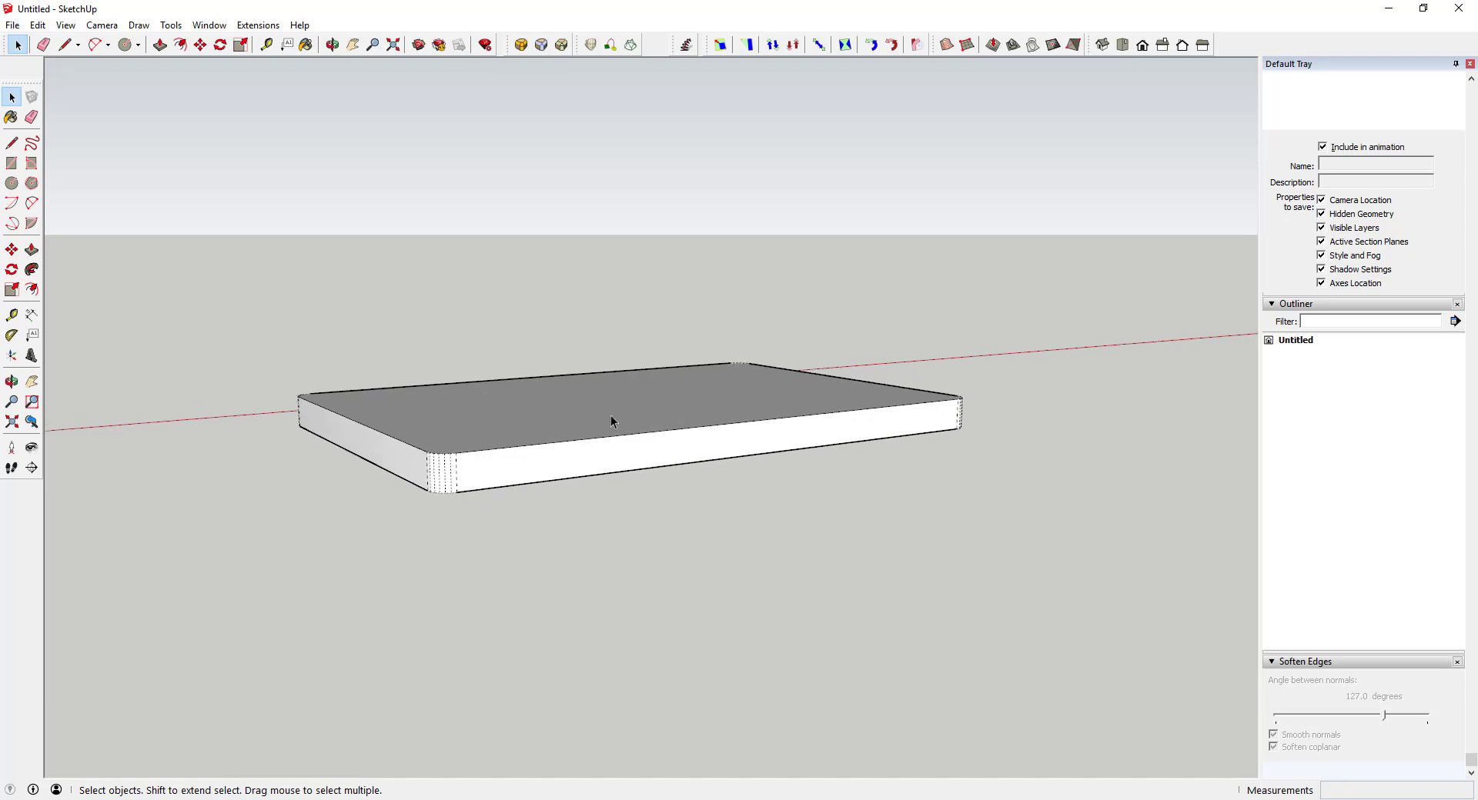
{"action": "scroll", "coordinate": [604, 405], "scroll_direction": "up", "scroll_amount": 2}
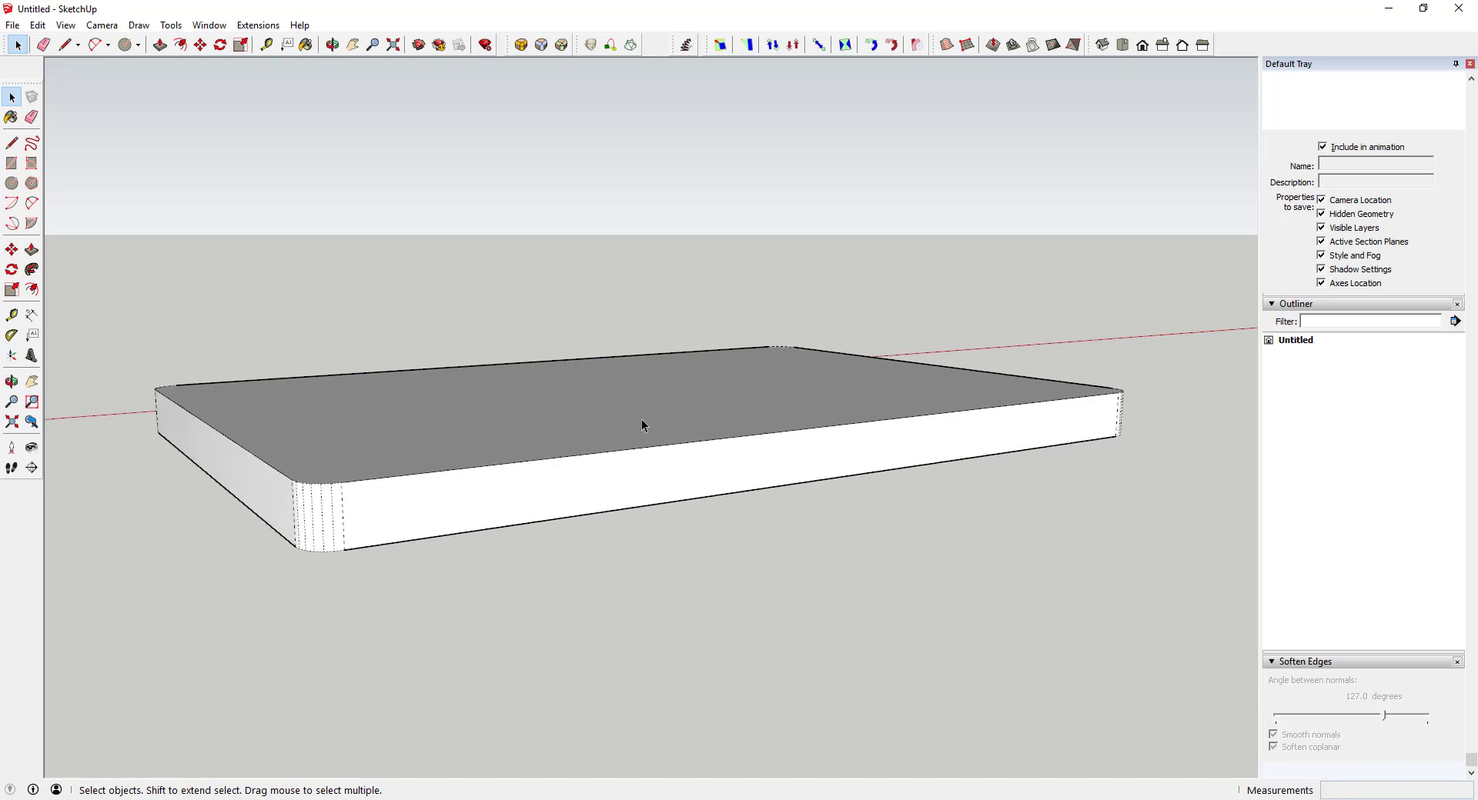
{"action": "scroll", "coordinate": [636, 418], "scroll_direction": "down", "scroll_amount": 2}
{"action": "scroll", "coordinate": [571, 423], "scroll_direction": "down", "scroll_amount": 2}
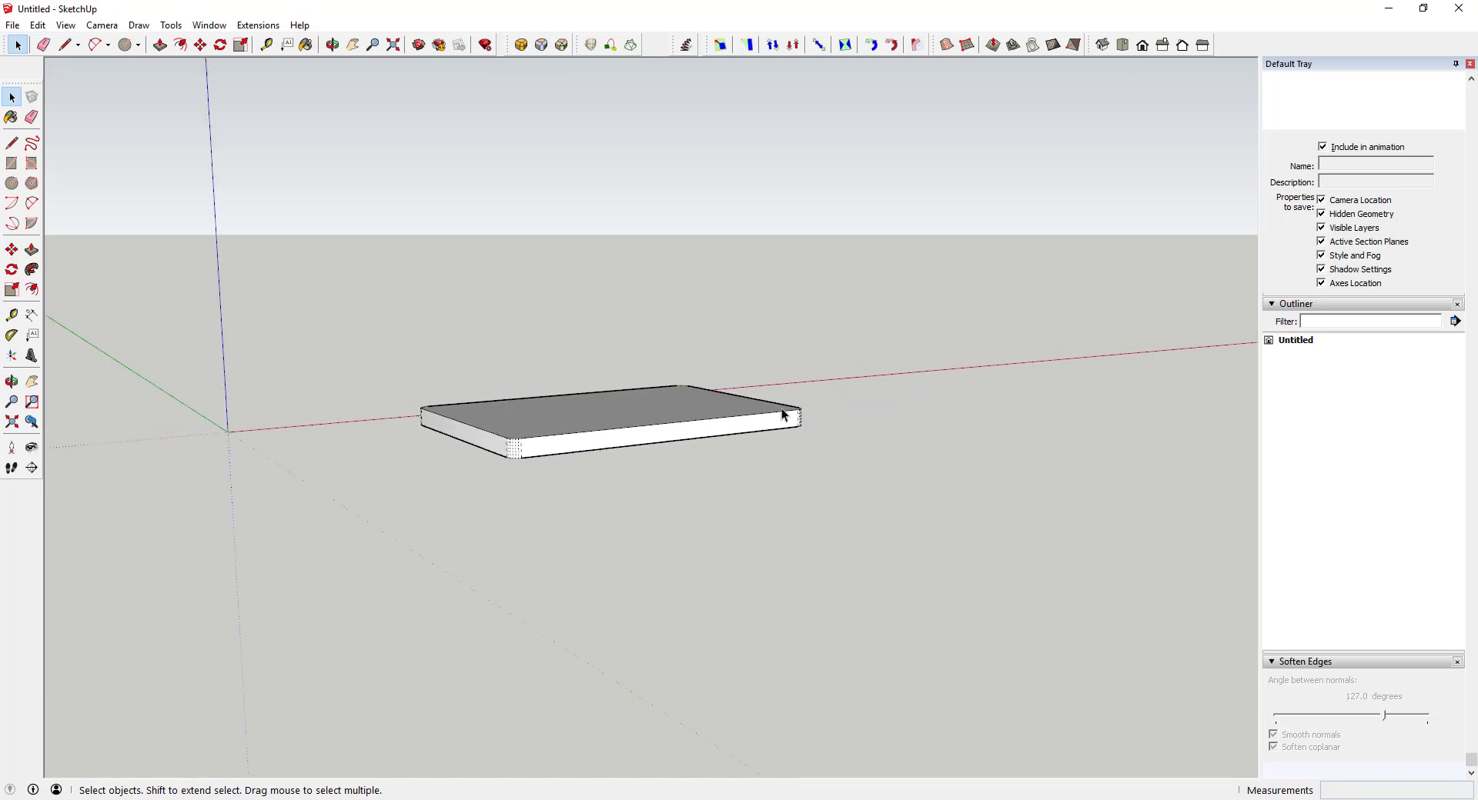
{"action": "middle_click_drag", "start_coordinate": [785, 418], "coordinate": [733, 423]}
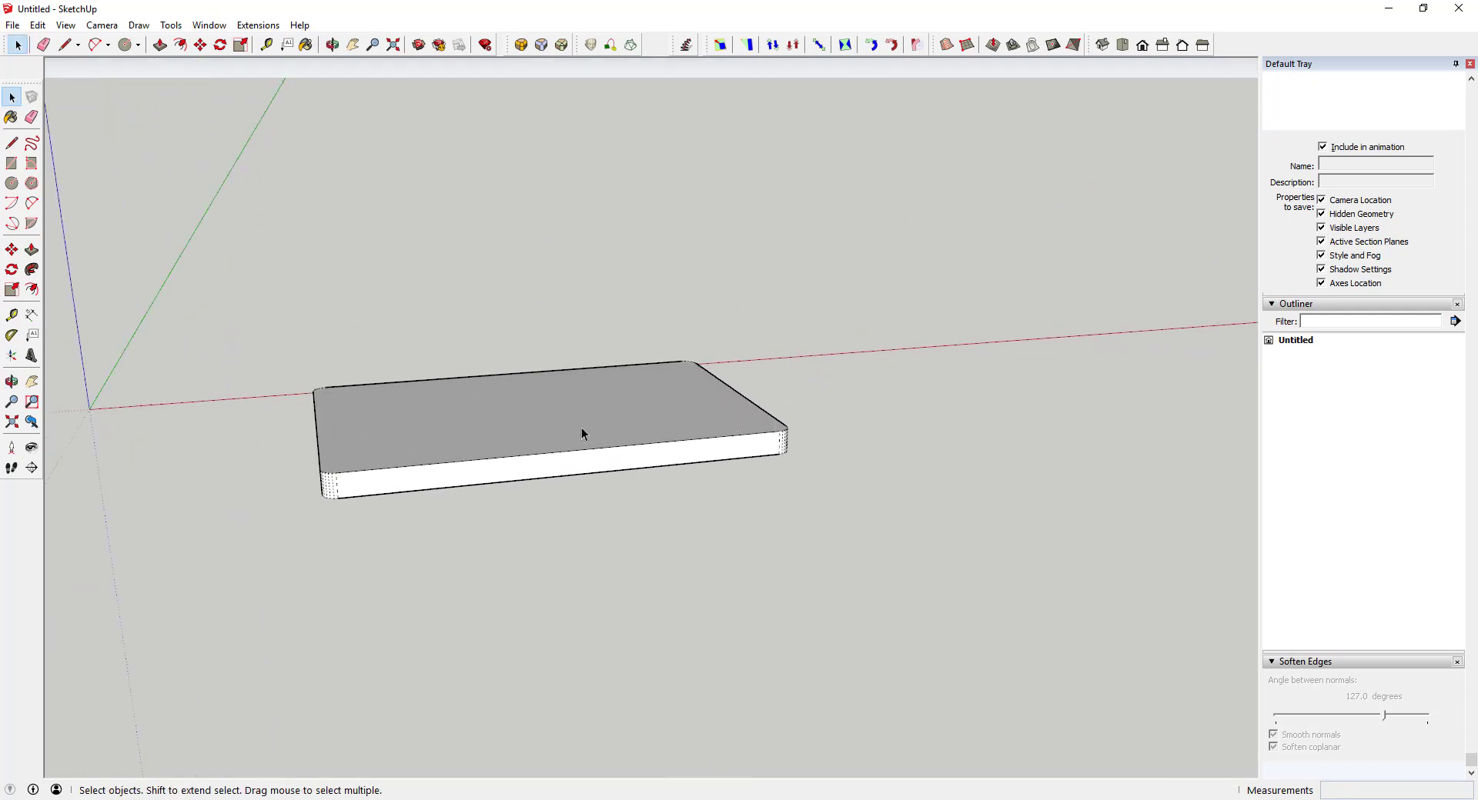
{"action": "mouse_move", "coordinate": [581, 430]}
{"action": "middle_mouse_down"}
{"action": "mouse_move", "coordinate": [700, 392]}
{"action": "mouse_move", "coordinate": [591, 435]}
{"action": "middle_mouse_up"}
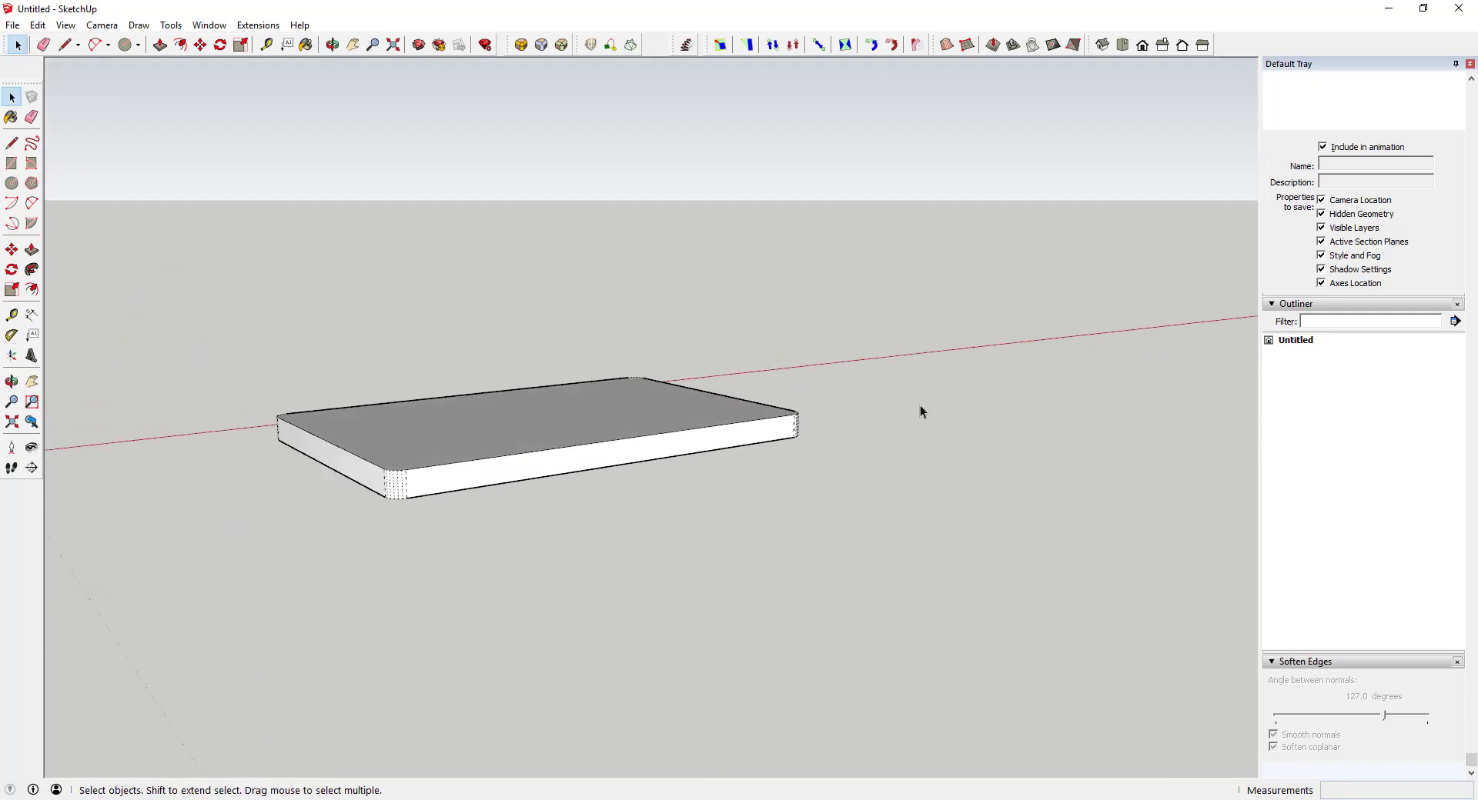
{"action": "middle_click_drag", "start_coordinate": [920, 405], "coordinate": [799, 363]}
- Draw a new rectangle beside the slab and pull it up into a box
{"action": "key", "text": "r"}
{"action": "left_click", "coordinate": [758, 399]}
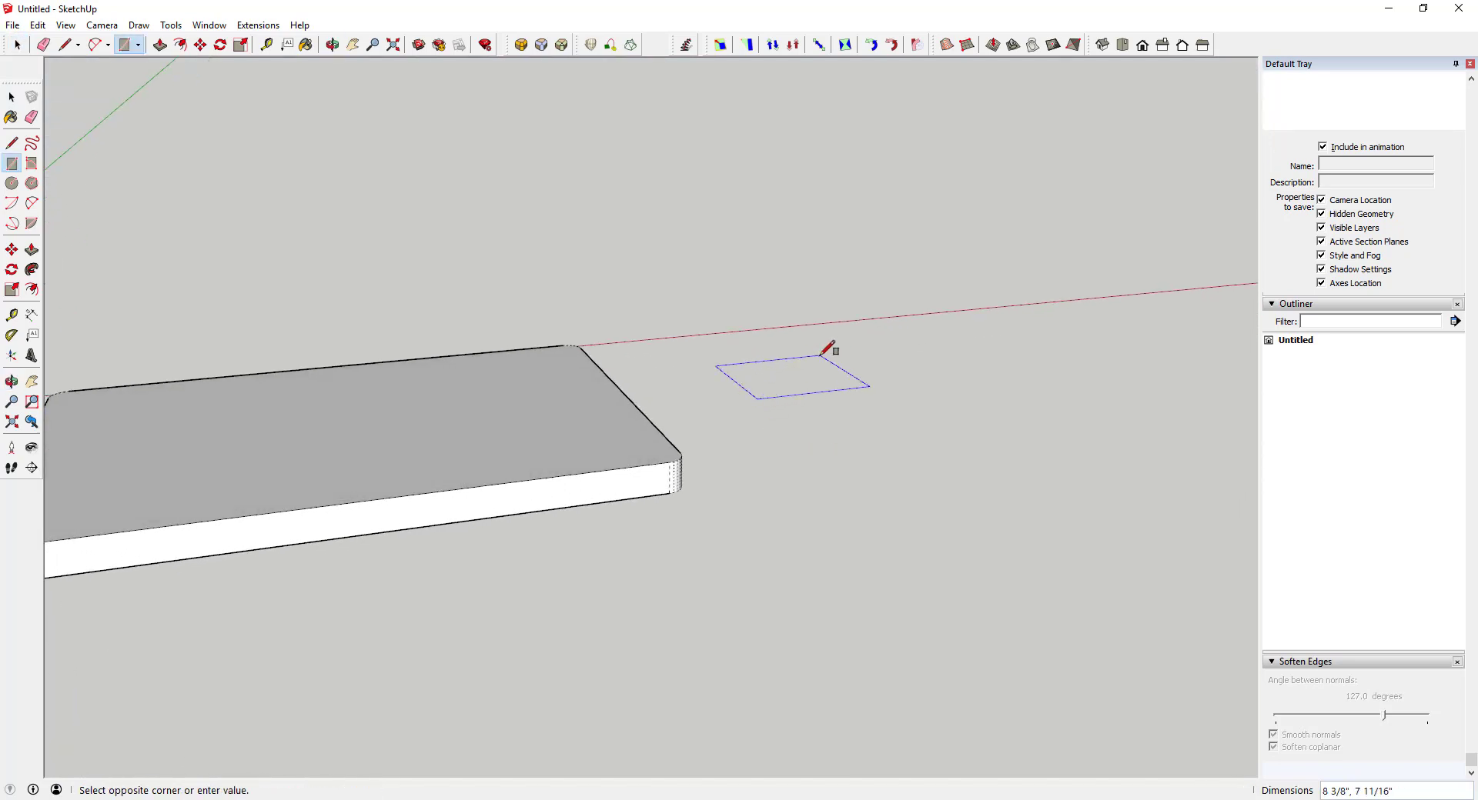
{"action": "left_click", "coordinate": [821, 355]}
{"action": "key", "text": "space"}
{"action": "key", "text": "p"}
{"action": "left_click_drag", "start_coordinate": [798, 385], "coordinate": [816, 320]}
{"action": "key", "text": "space"}
{"action": "scroll", "coordinate": [865, 320], "scroll_direction": "up", "scroll_amount": 3}
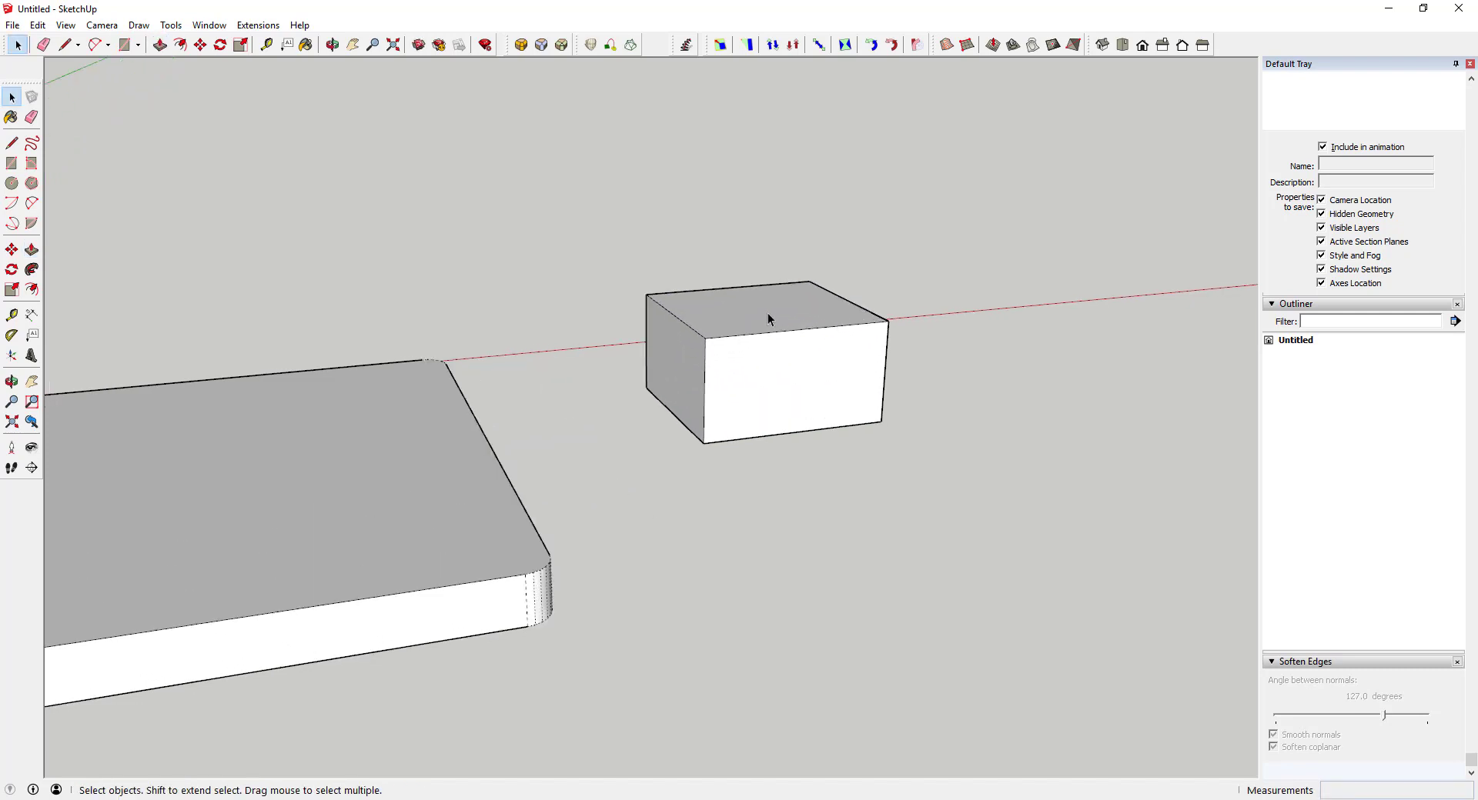
- Select the box's top face and choose only its top edges for RoundCorner
{"action": "left_click", "coordinate": [762, 303]}
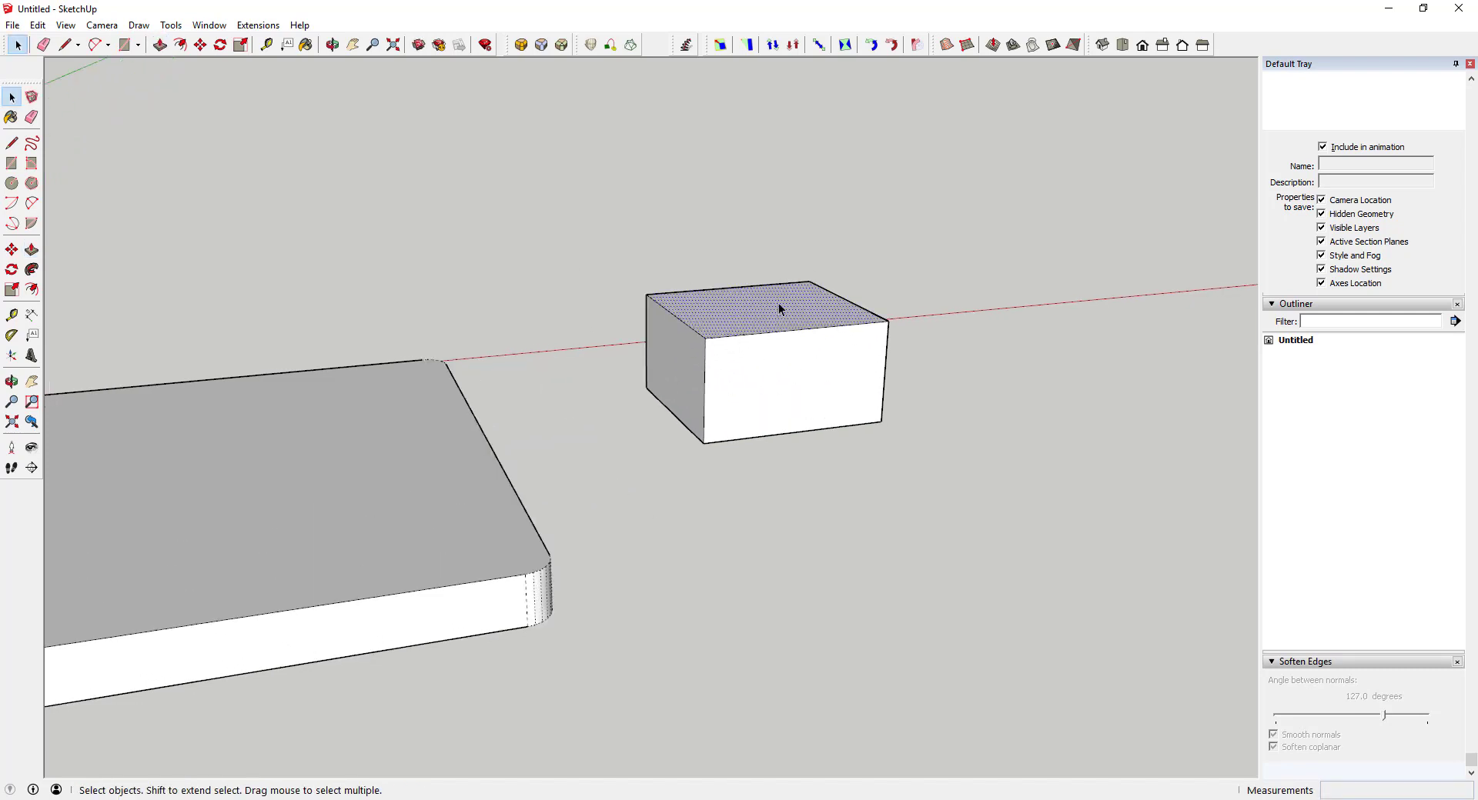
{"action": "left_click", "coordinate": [521, 45]}
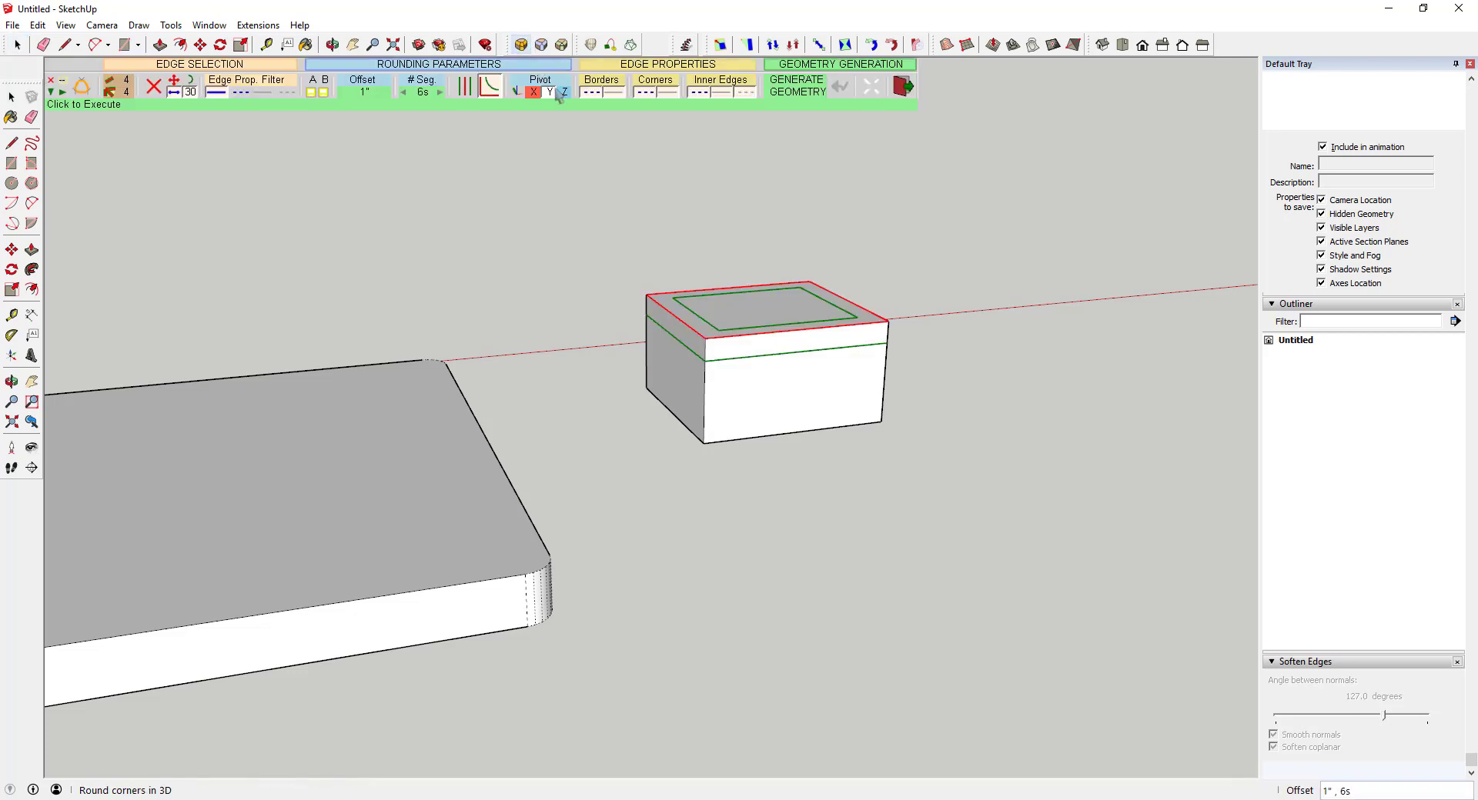
{"action": "left_click", "coordinate": [747, 323]}
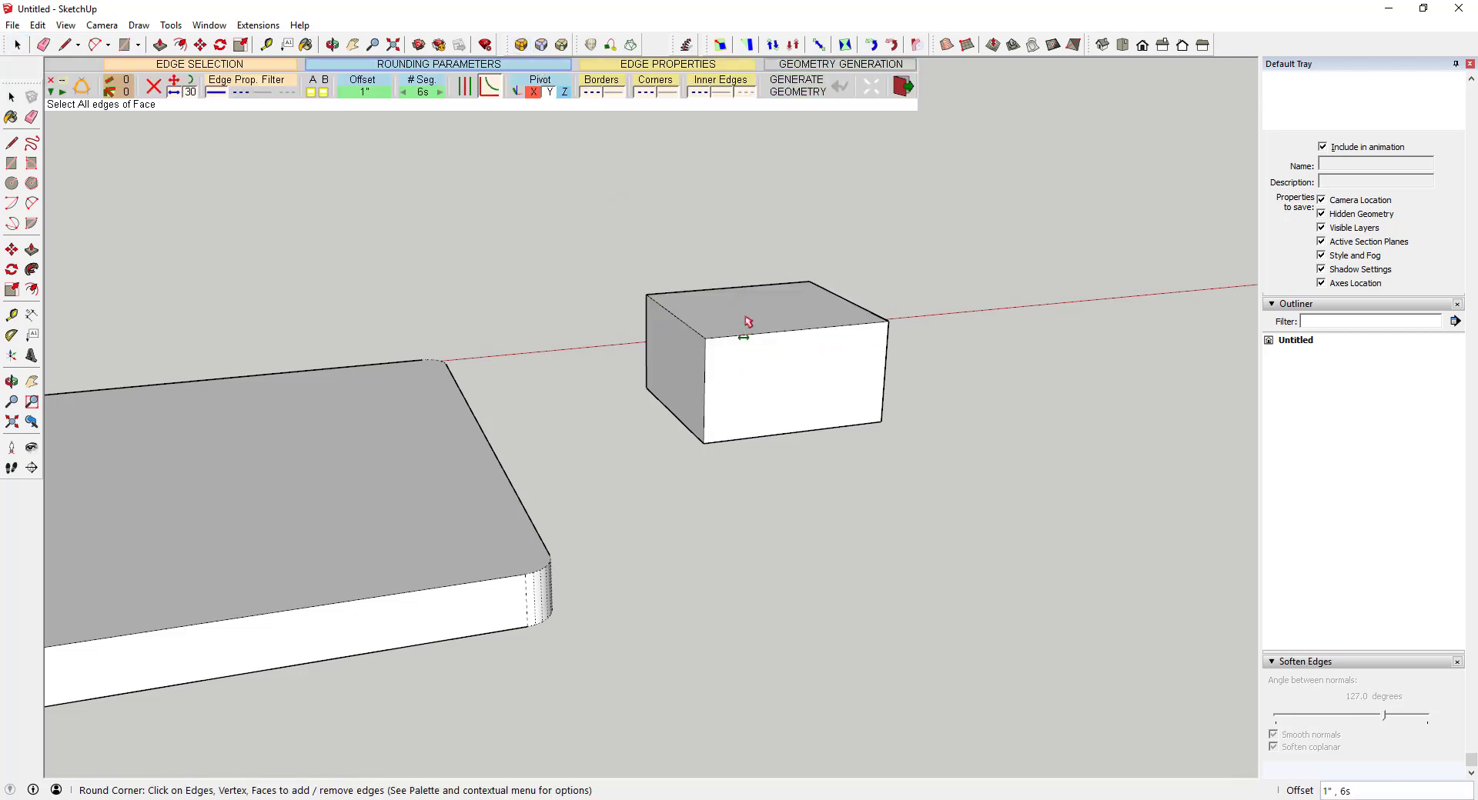
{"action": "left_click", "coordinate": [704, 388]}
{"action": "left_click", "coordinate": [705, 385]}
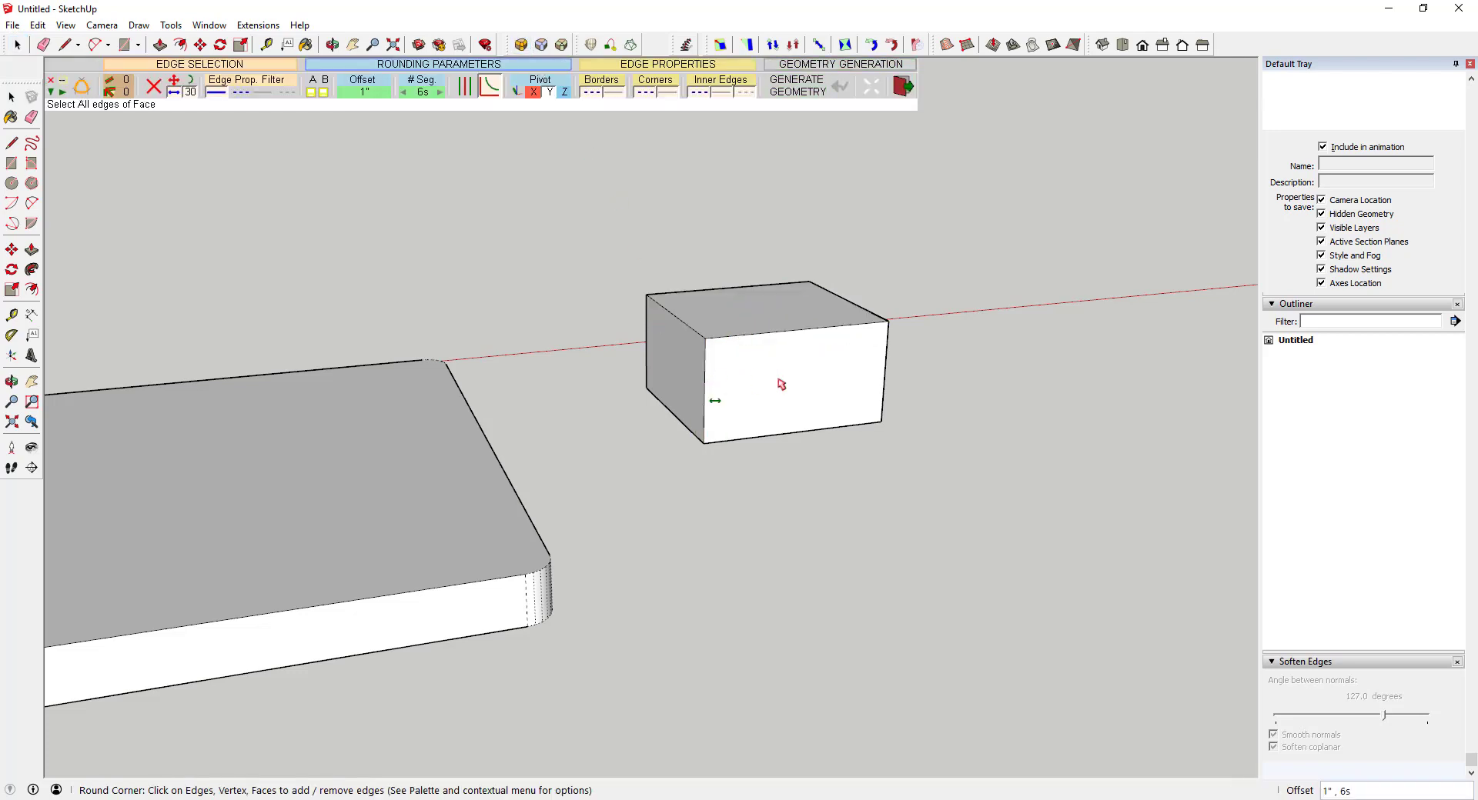
{"action": "left_click", "coordinate": [790, 321]}
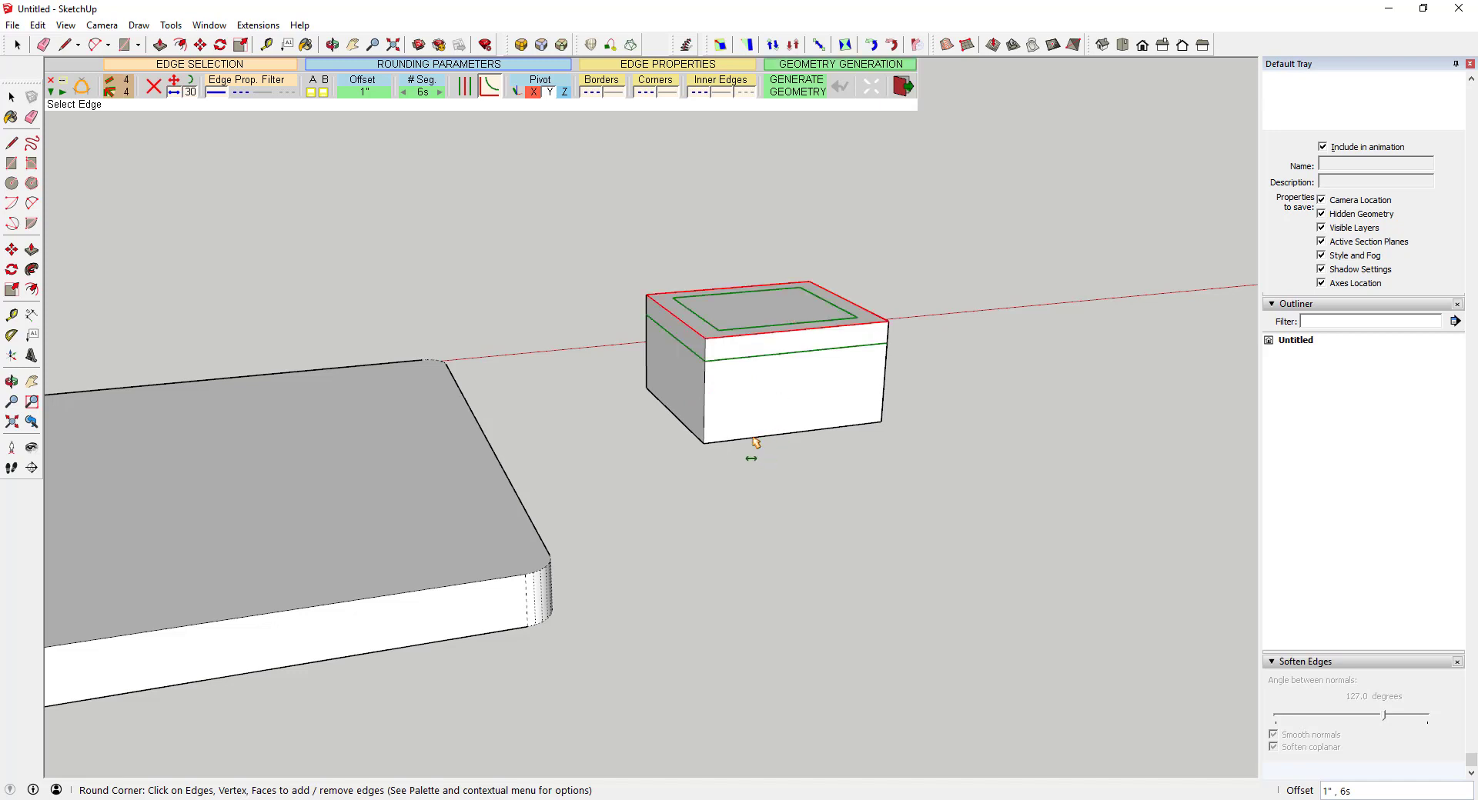
{"action": "left_click", "coordinate": [752, 322]}
{"action": "left_click", "coordinate": [751, 319]}
{"action": "left_click", "coordinate": [752, 321]}
{"action": "left_click", "coordinate": [751, 320]}
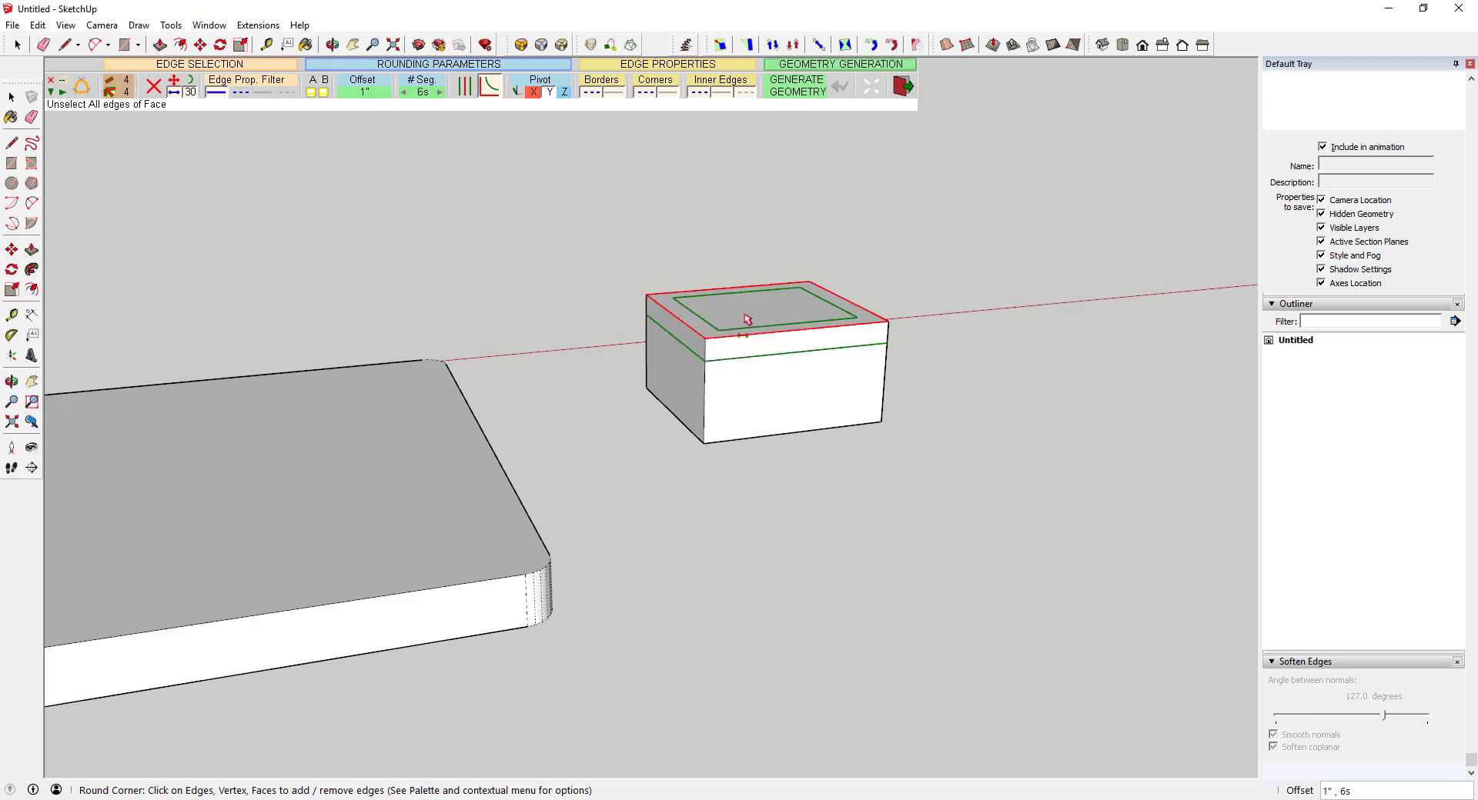
- Set the rounding offset to 3" and generate the rounded top edges
{"action": "left_click", "coordinate": [364, 87]}
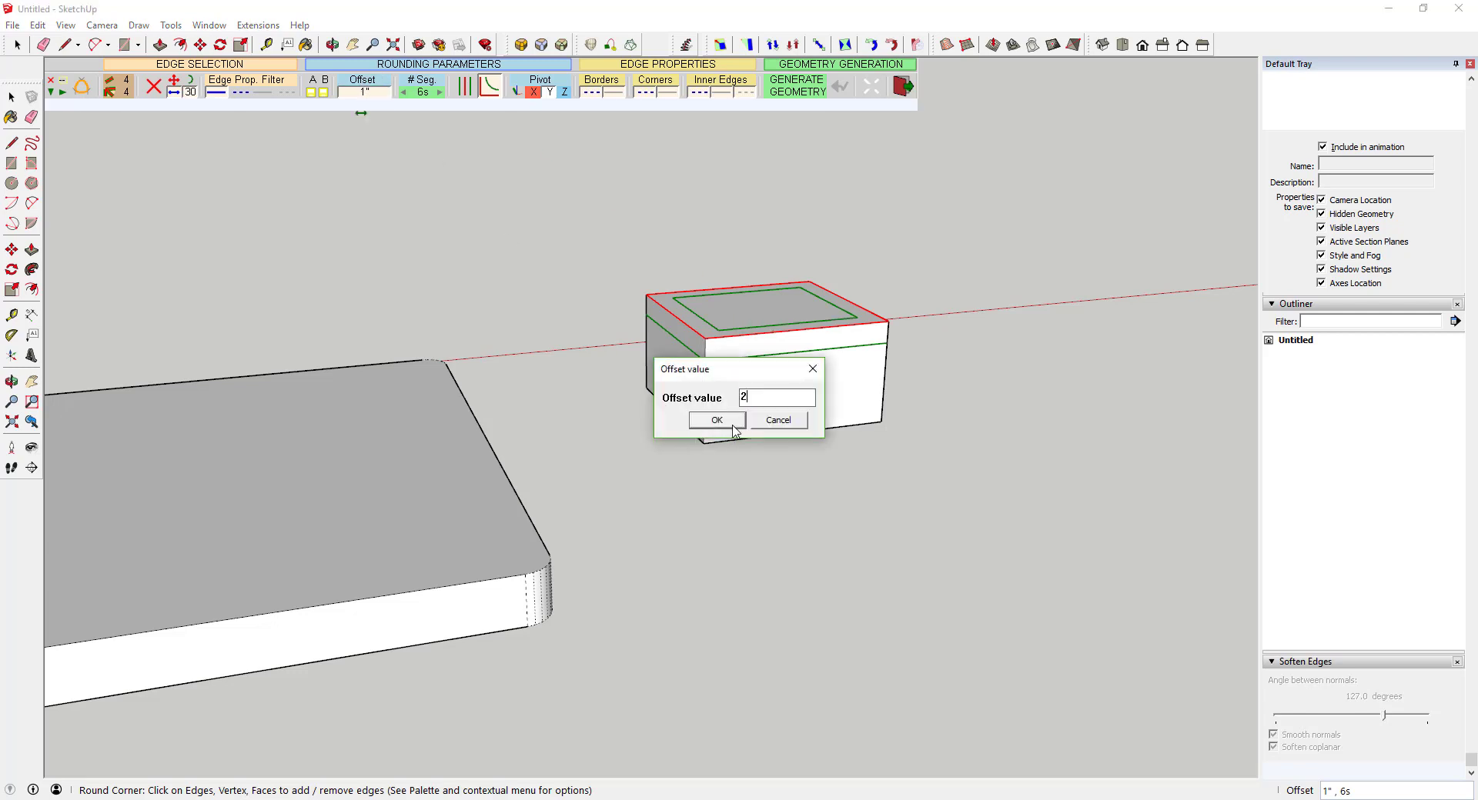
{"action": "left_click", "coordinate": [731, 425]}
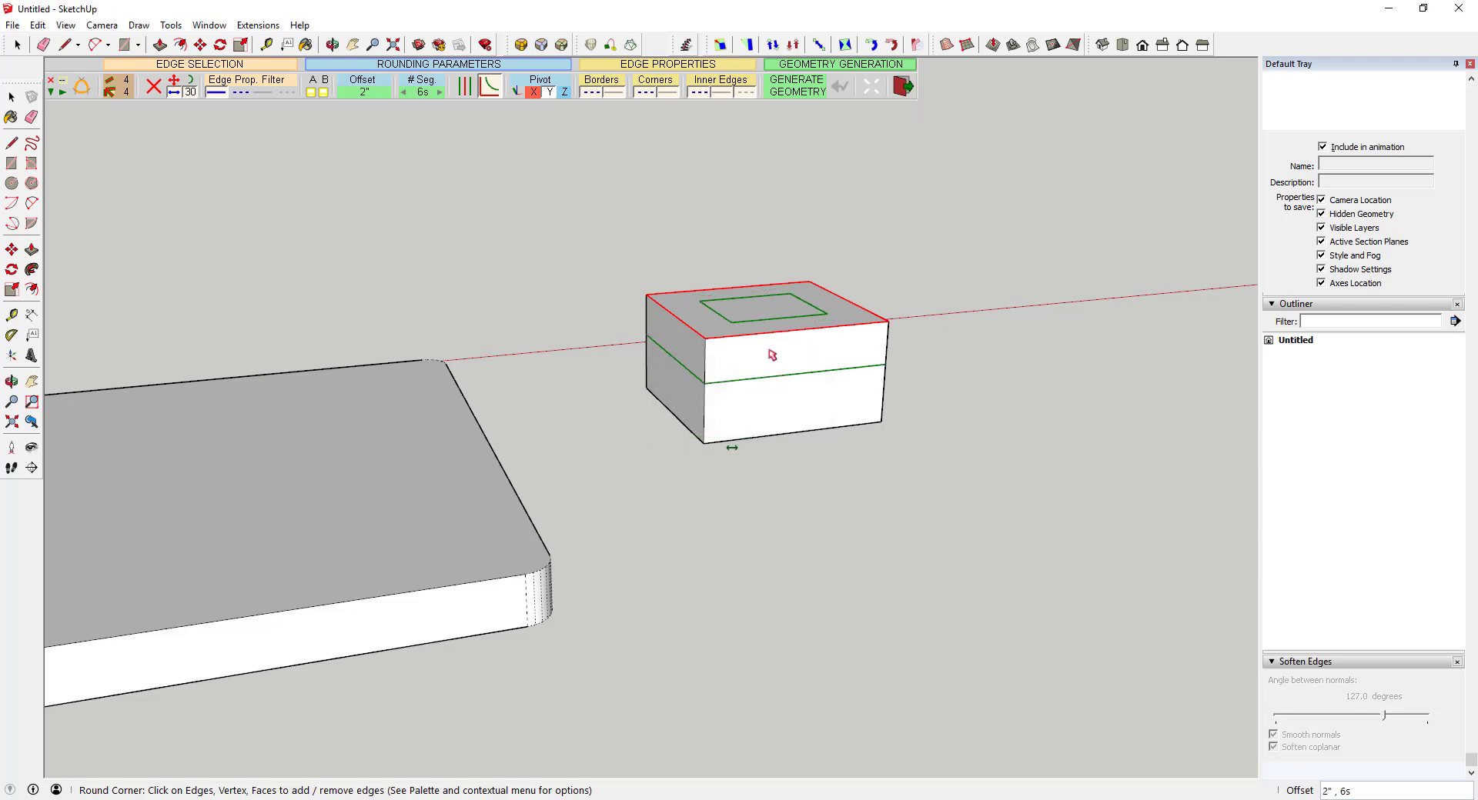
{"action": "left_click", "coordinate": [367, 93]}
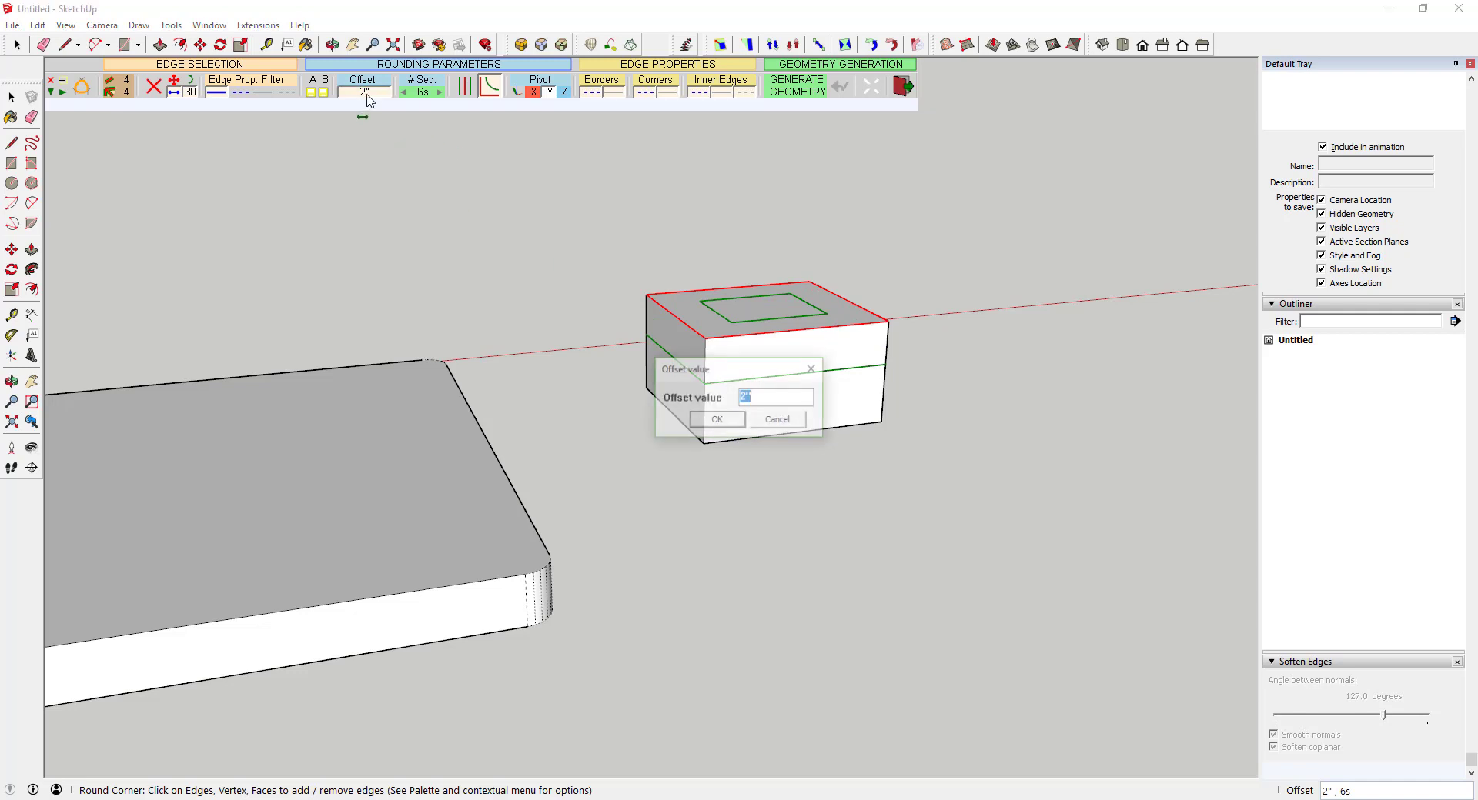
{"action": "type", "text": "3"}
{"action": "key", "text": "Return"}
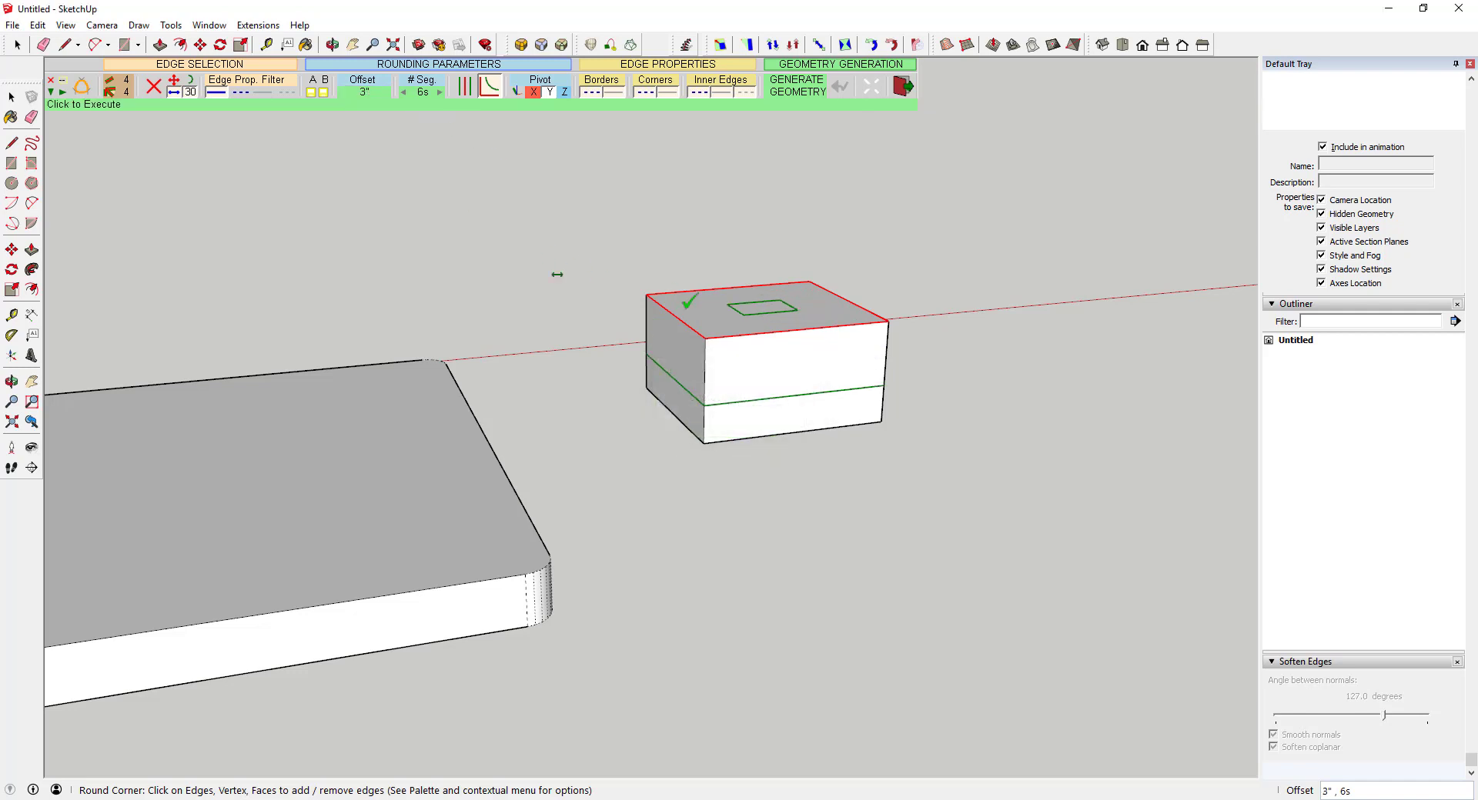
{"action": "middle_click_drag", "start_coordinate": [841, 372], "coordinate": [964, 351]}
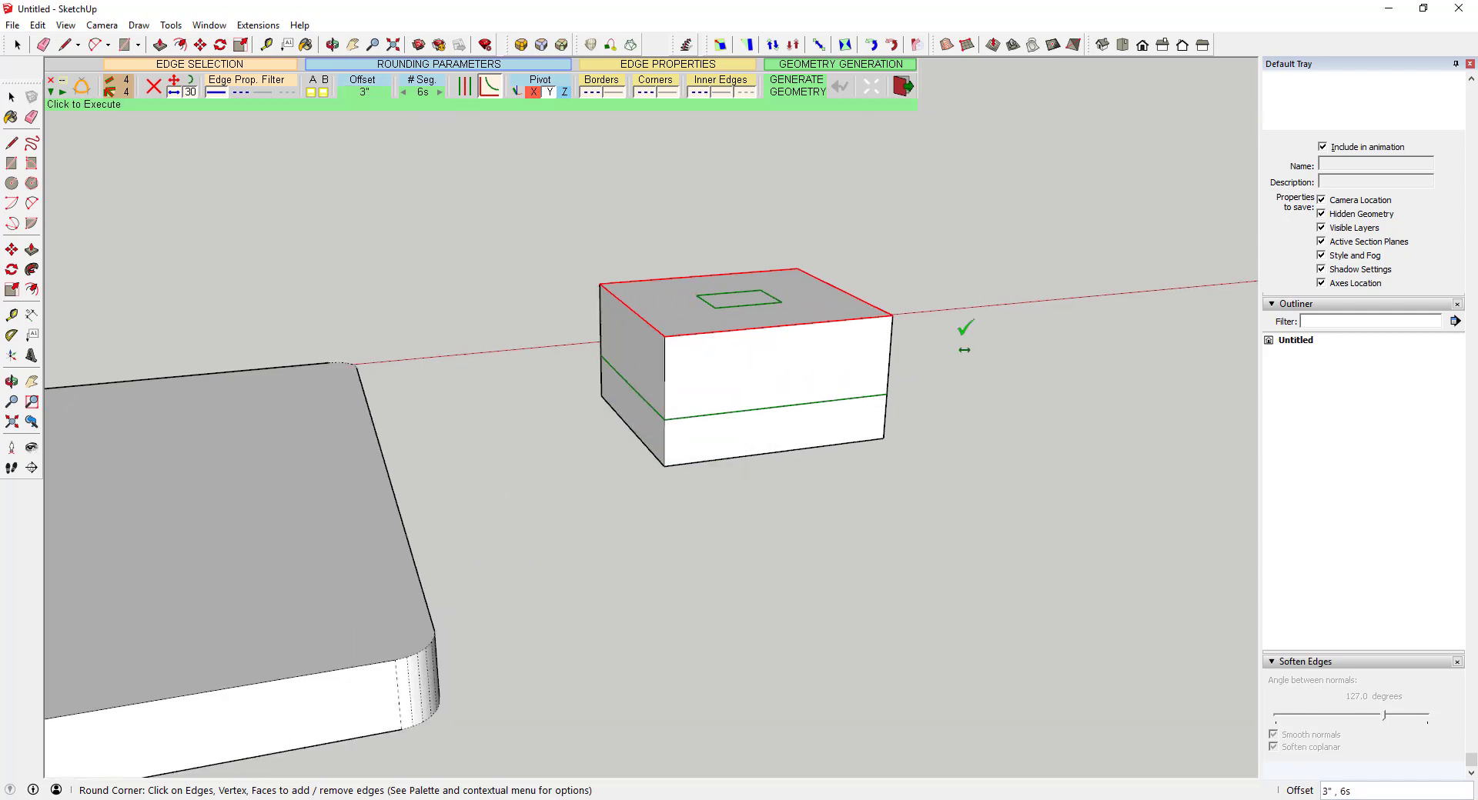
{"action": "left_click", "coordinate": [941, 297]}
- Orbit around the newly rounded box and exit the RoundCorner tool
{"action": "middle_click_drag", "start_coordinate": [933, 301], "coordinate": [877, 339]}
{"action": "scroll", "coordinate": [814, 379], "scroll_direction": "up", "scroll_amount": 3}
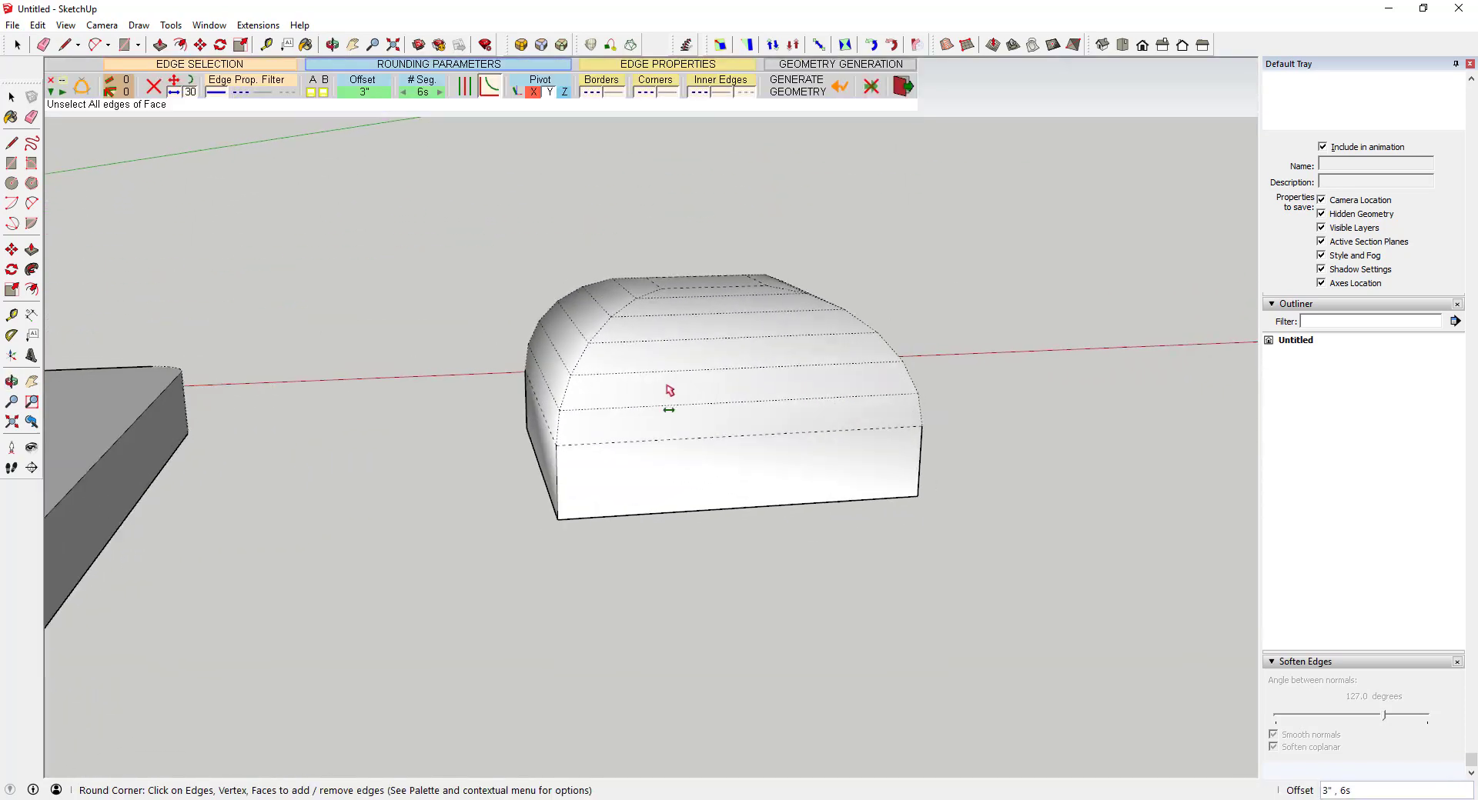
{"action": "scroll", "coordinate": [674, 392], "scroll_direction": "down", "scroll_amount": 3}
{"action": "middle_click_drag", "start_coordinate": [674, 393], "coordinate": [872, 423]}
{"action": "key", "text": "space"}
- Orbit and zoom to inspect the domed top and the slab's front
{"action": "scroll", "coordinate": [740, 385], "scroll_direction": "up", "scroll_amount": 3}
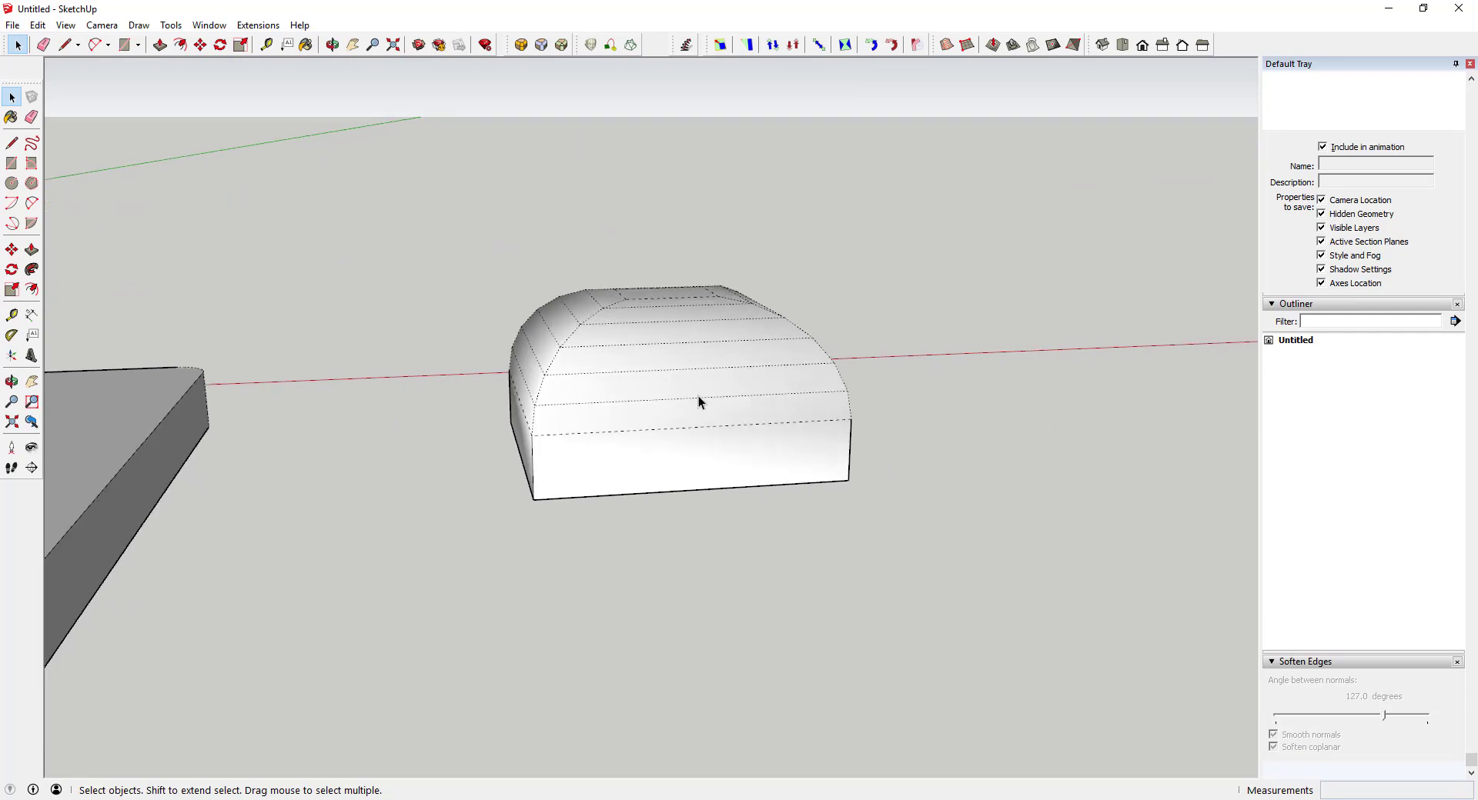
{"action": "middle_click_drag", "start_coordinate": [699, 402], "coordinate": [496, 283]}
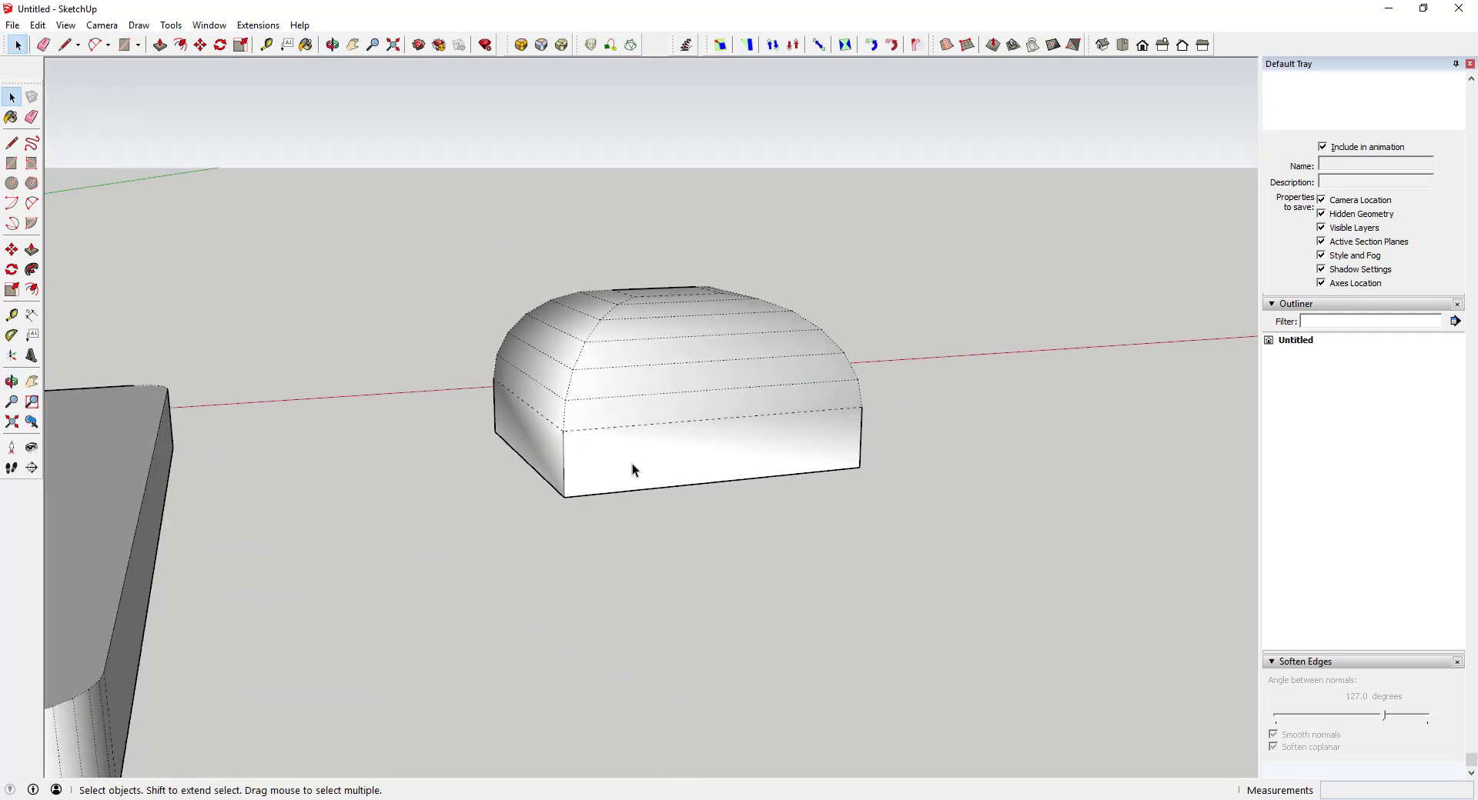
{"action": "middle_click_drag", "start_coordinate": [882, 408], "coordinate": [625, 385]}
{"action": "scroll", "coordinate": [748, 411], "scroll_direction": "down", "scroll_amount": 2}
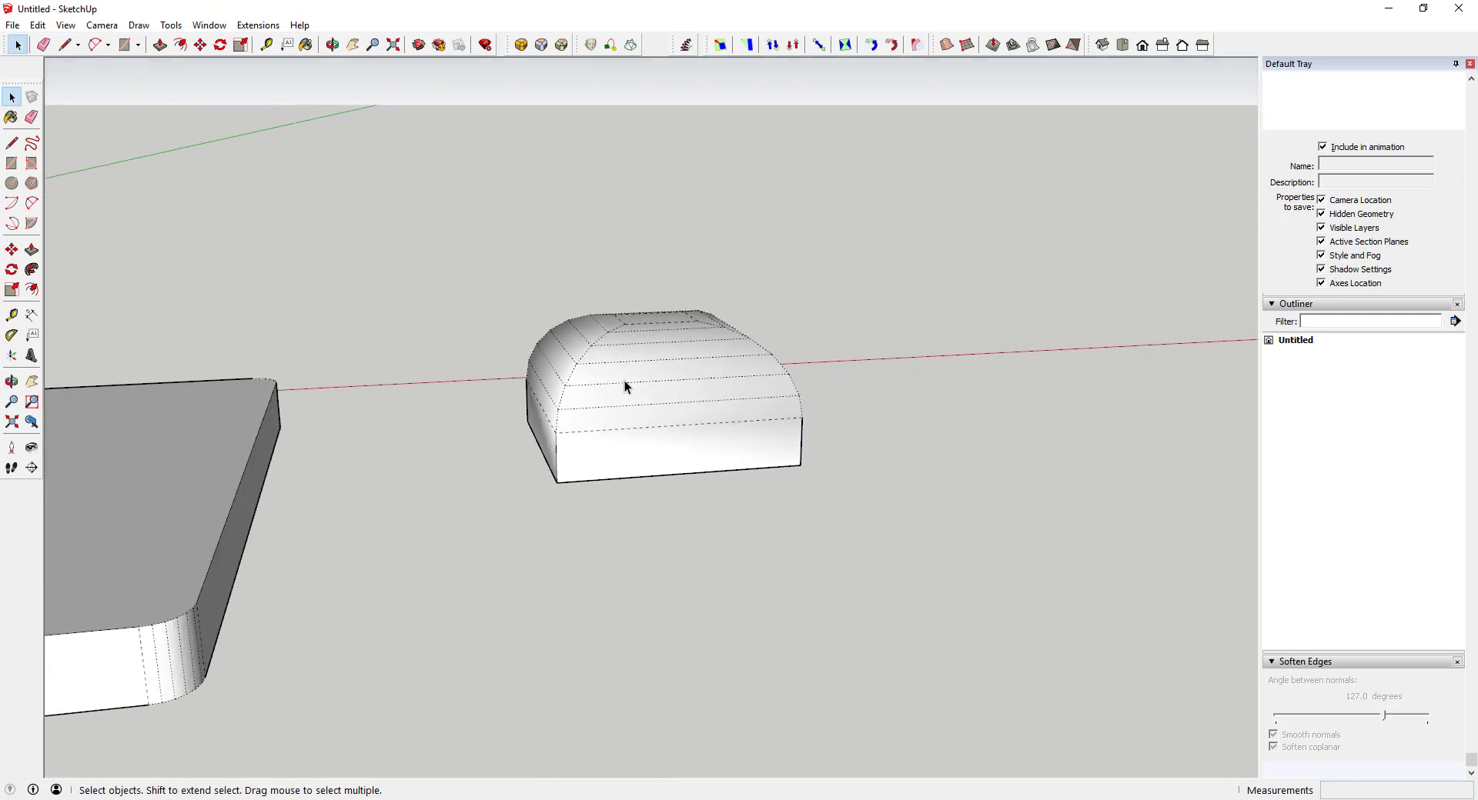
{"action": "middle_click_drag", "start_coordinate": [853, 382], "coordinate": [883, 412]}
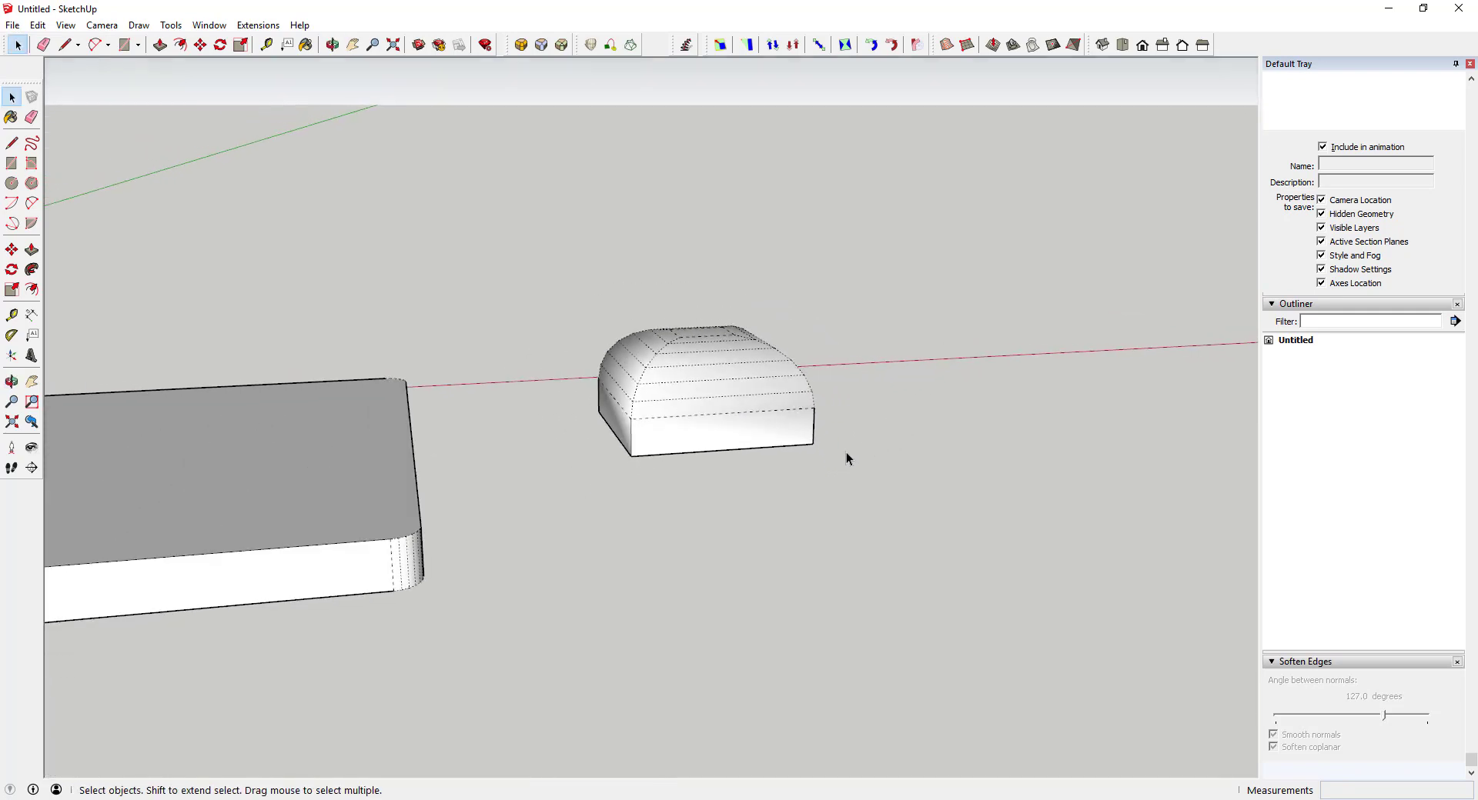
- Draw a rectangle beside the rounded box and pull it up to 4 3/4"
{"action": "key", "text": "r"}
{"action": "left_click", "coordinate": [874, 437]}
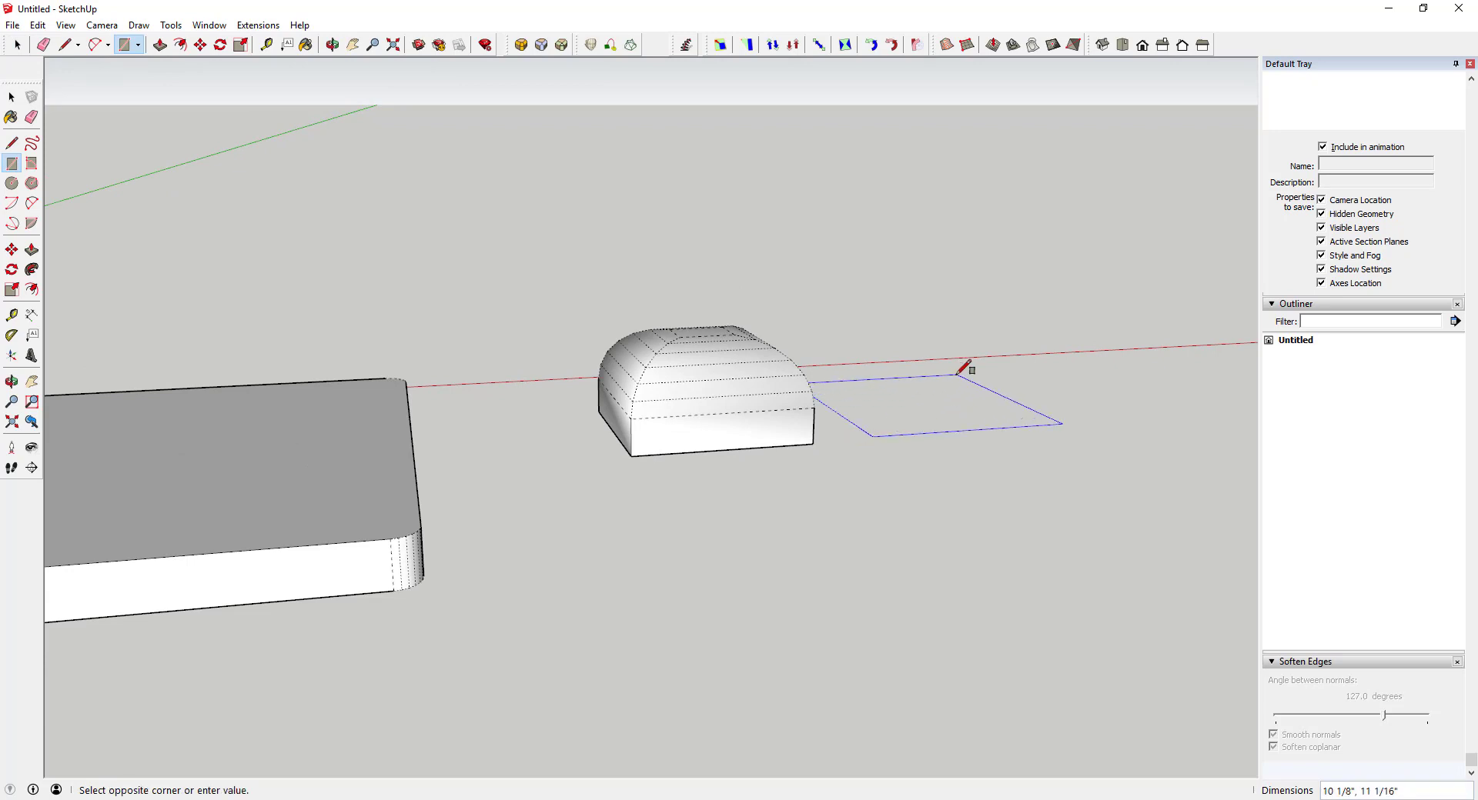
{"action": "left_click", "coordinate": [950, 375]}
{"action": "key", "text": "space"}
{"action": "key", "text": "p"}
{"action": "left_click_drag", "start_coordinate": [920, 413], "coordinate": [764, 341]}
{"action": "key", "text": "space"}
- Try beveling the new box's top edges and inspect the result
{"action": "left_click", "coordinate": [955, 315]}
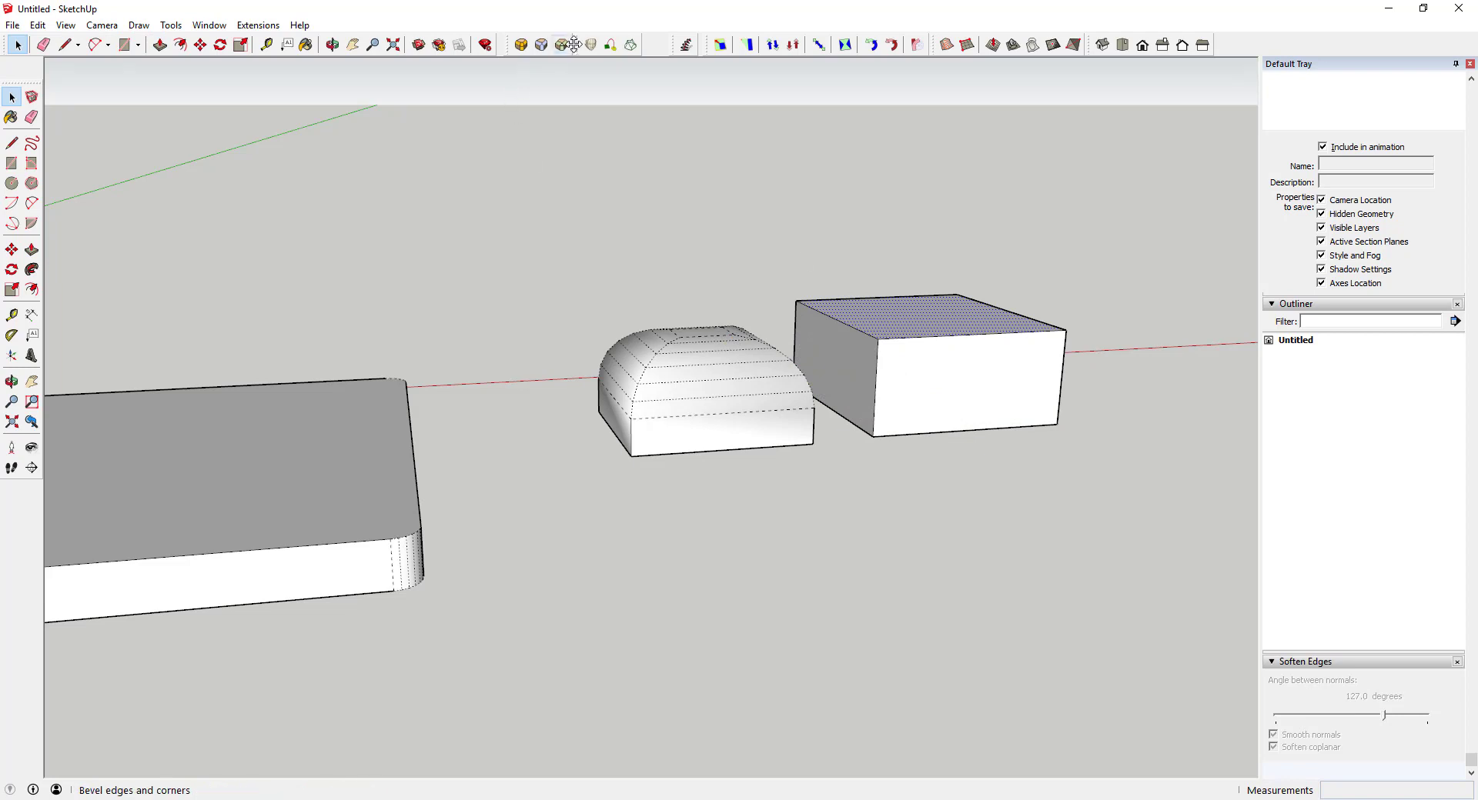
{"action": "left_click", "coordinate": [562, 46]}
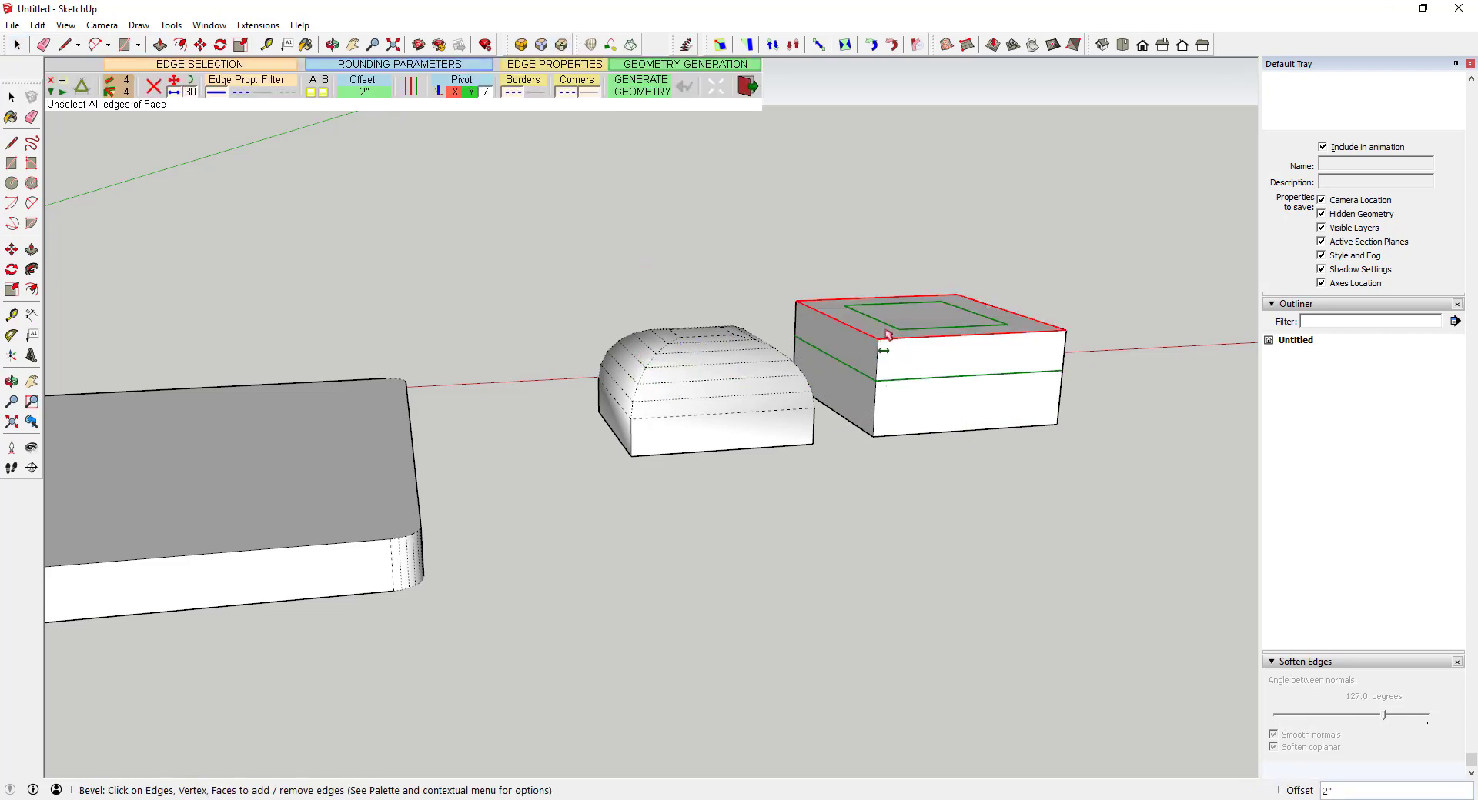
{"action": "left_click", "coordinate": [1141, 339]}
{"action": "scroll", "coordinate": [1141, 343], "scroll_direction": "up", "scroll_amount": 3}
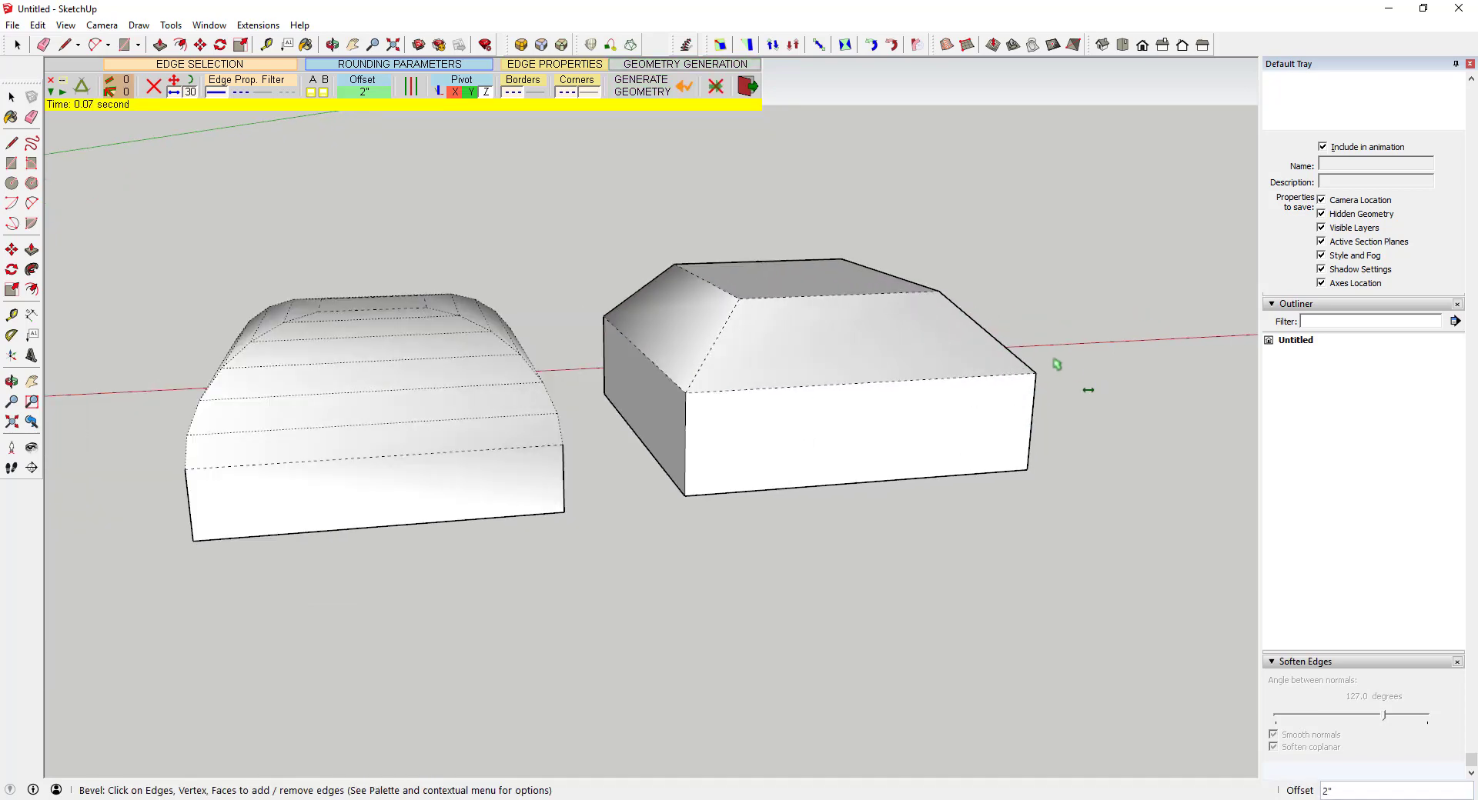
{"action": "middle_click_drag", "start_coordinate": [1055, 362], "coordinate": [815, 358]}
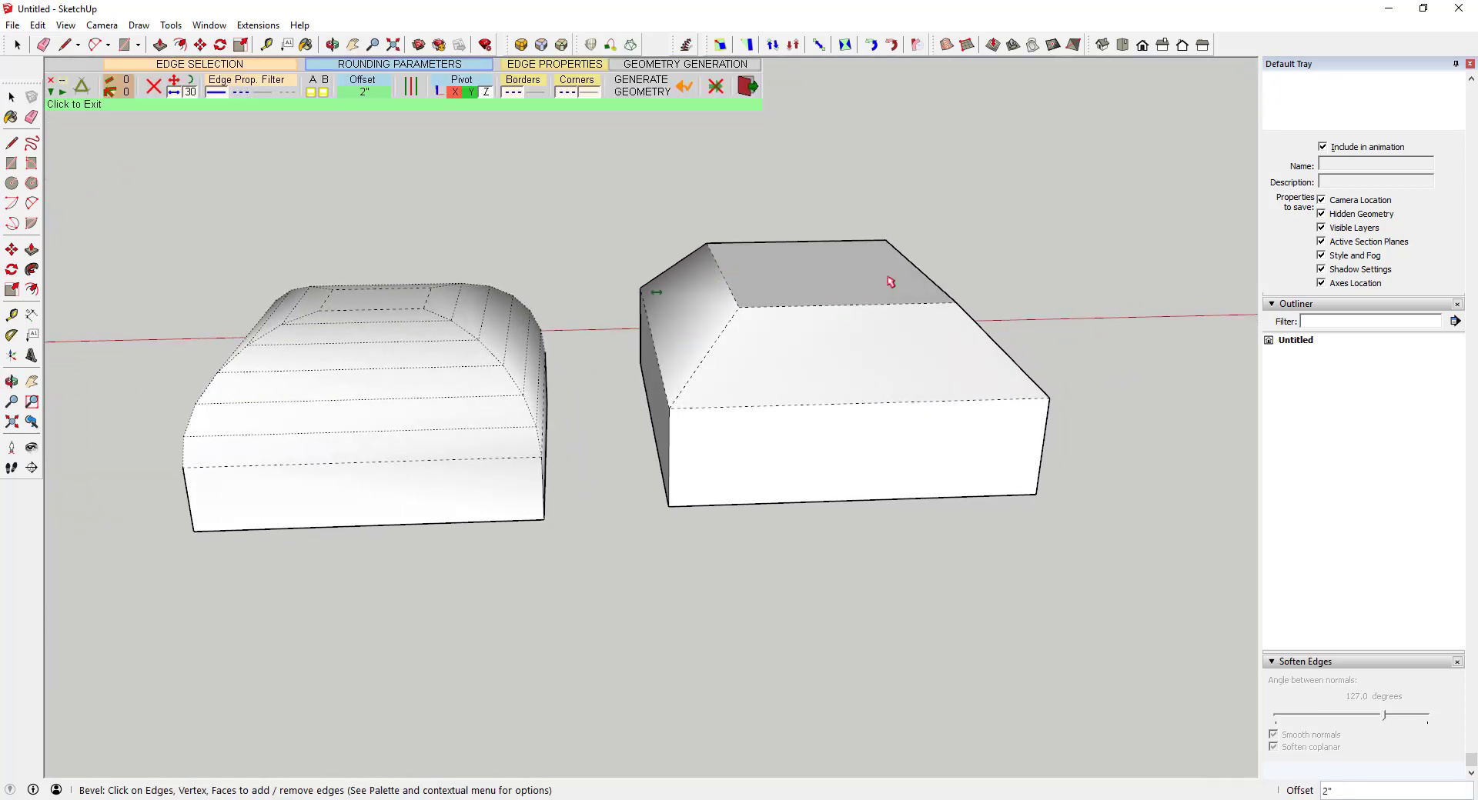
{"action": "scroll", "coordinate": [831, 389], "scroll_direction": "down", "scroll_amount": 2}
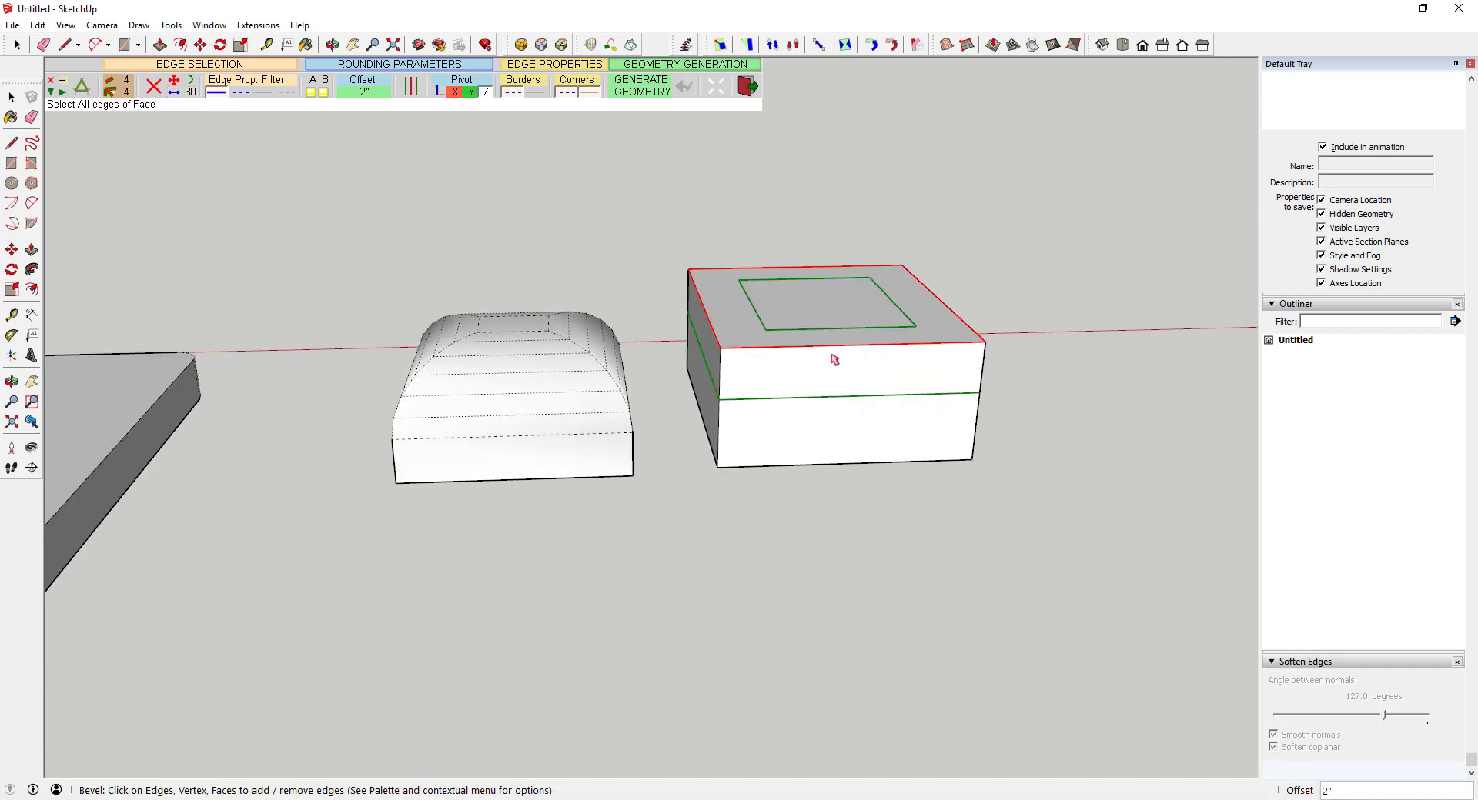
{"action": "key", "text": "space"}
- Scale the box's top face inward, then undo it
{"action": "left_click", "coordinate": [800, 316]}
{"action": "key", "text": "s"}
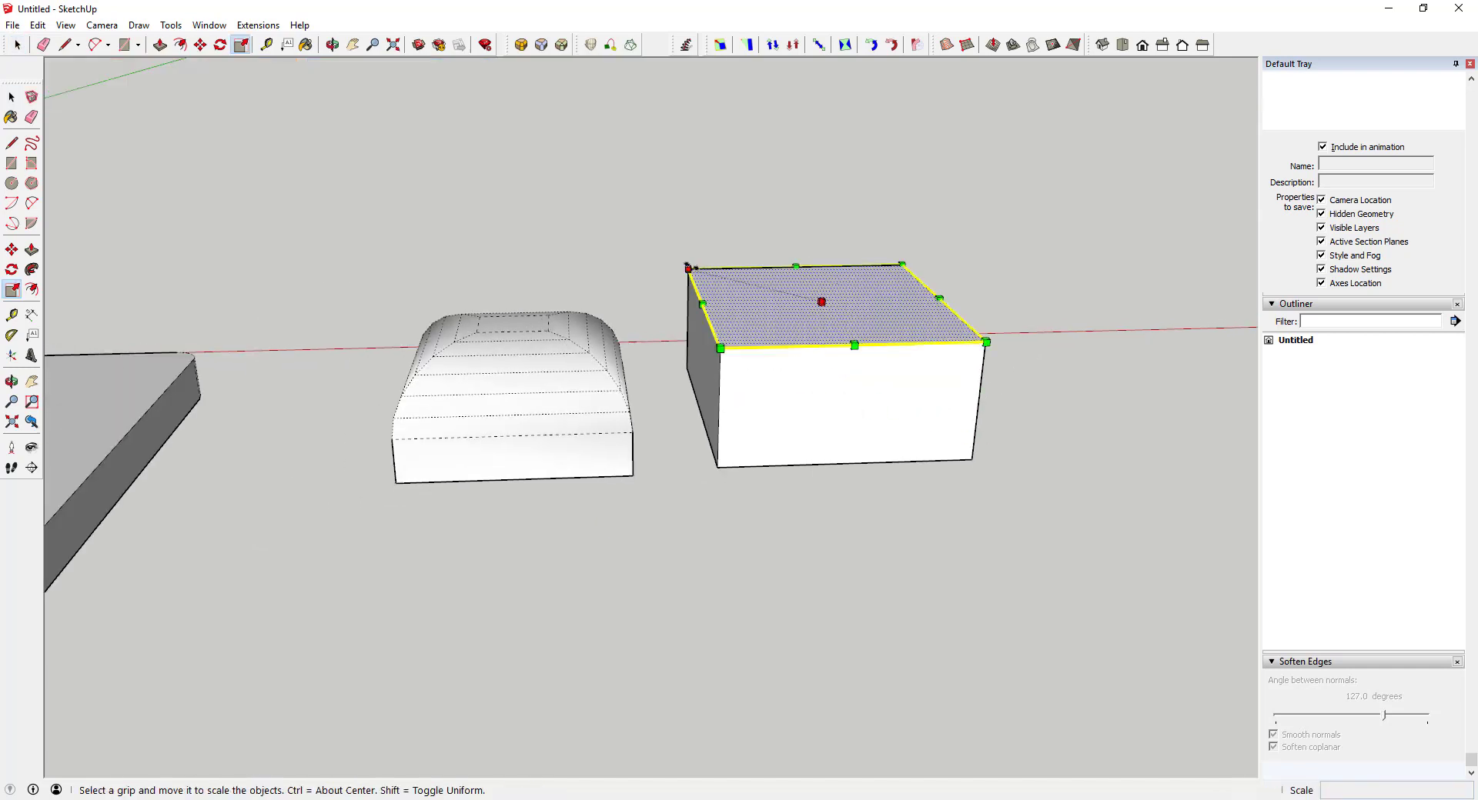
{"action": "left_click_drag", "start_coordinate": [688, 267], "coordinate": [727, 279], "text": "ctrl"}
{"action": "key", "text": "space"}
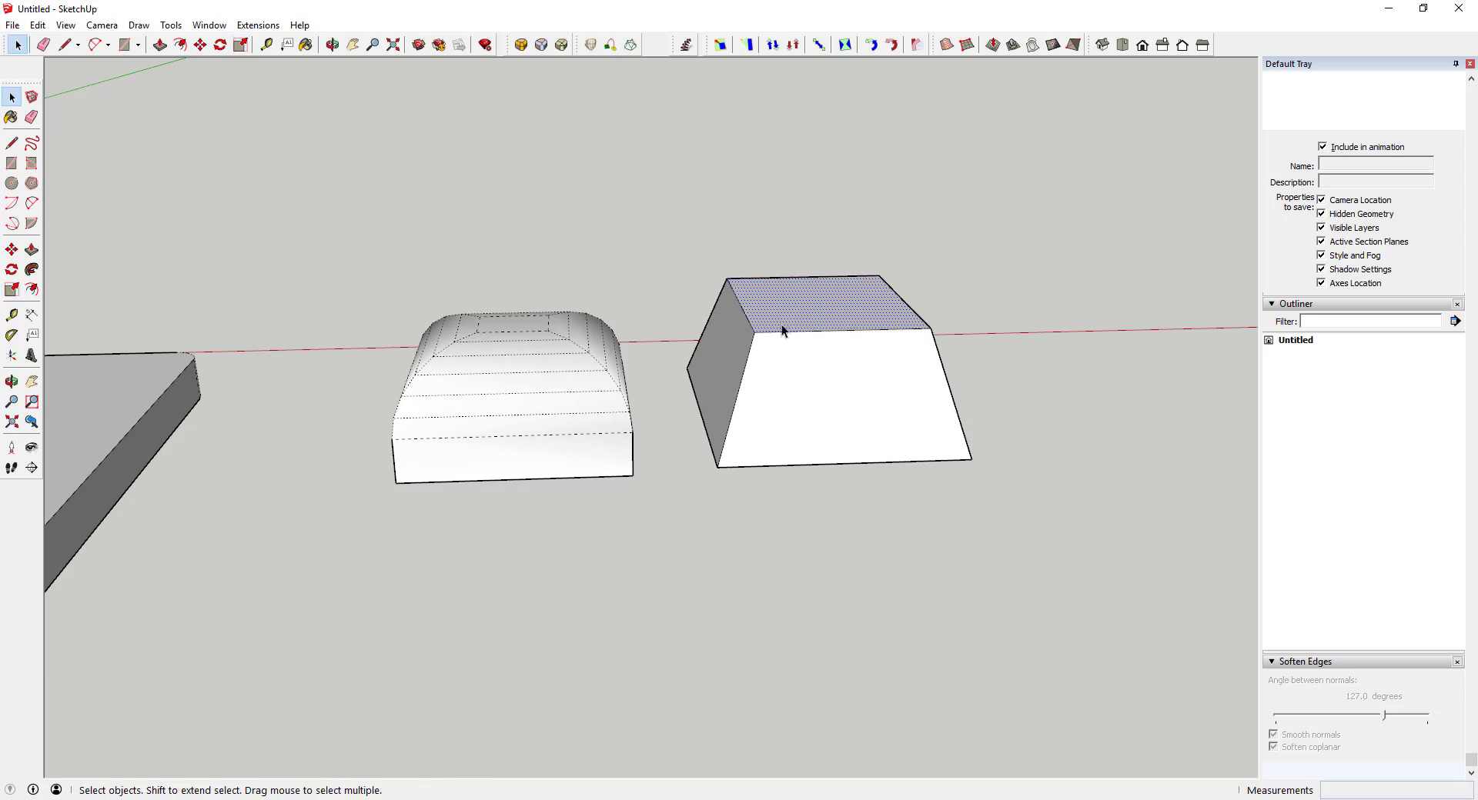
{"action": "key", "text": "ctrl+z"}
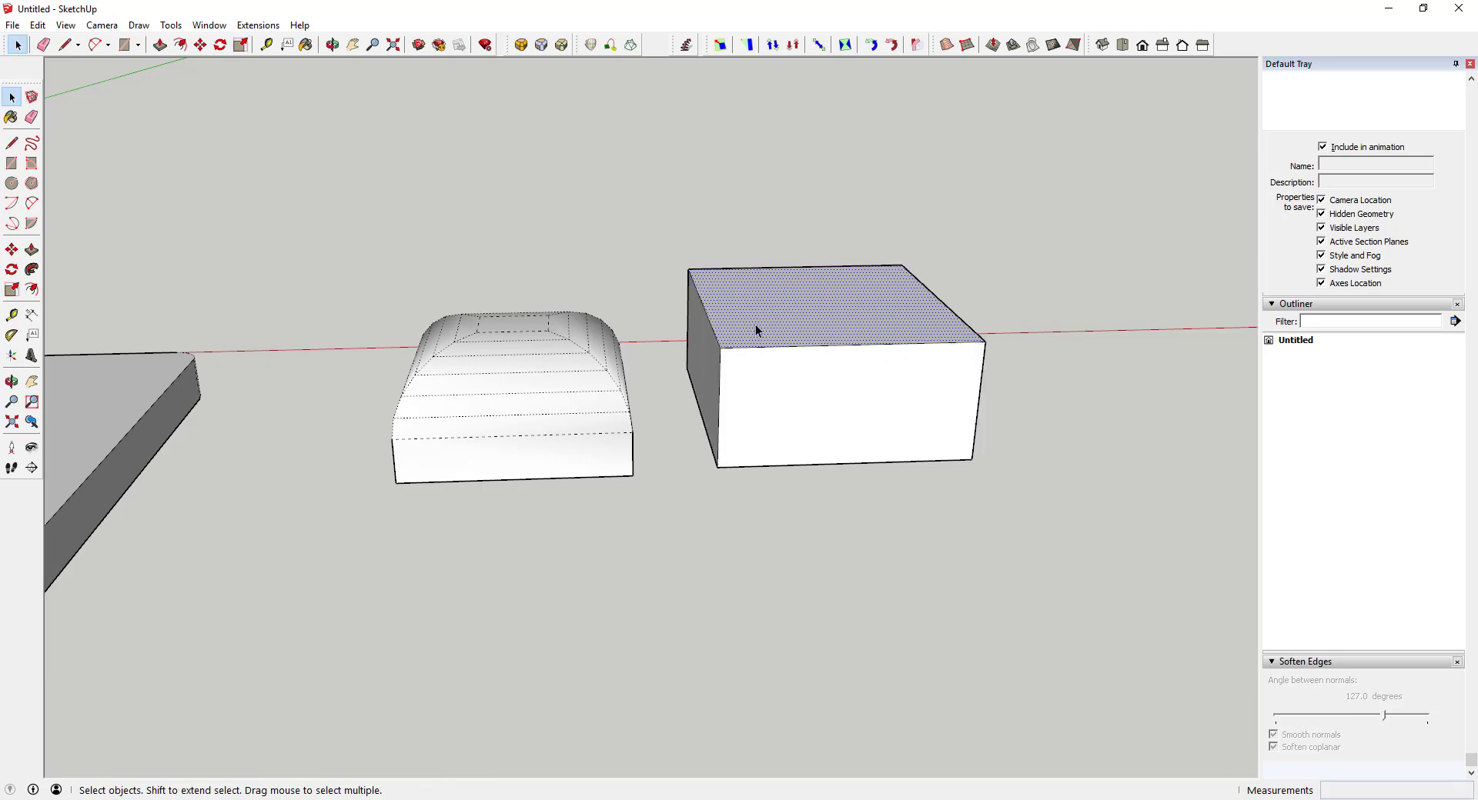
- Extrude the top face, scale it inward to slope the sides, then undo the scaling
{"action": "key", "text": "p"}
{"action": "left_click_drag", "start_coordinate": [774, 330], "coordinate": [778, 383]}
{"action": "key", "text": "space"}
{"action": "left_click", "coordinate": [775, 324]}
{"action": "key", "text": "s"}
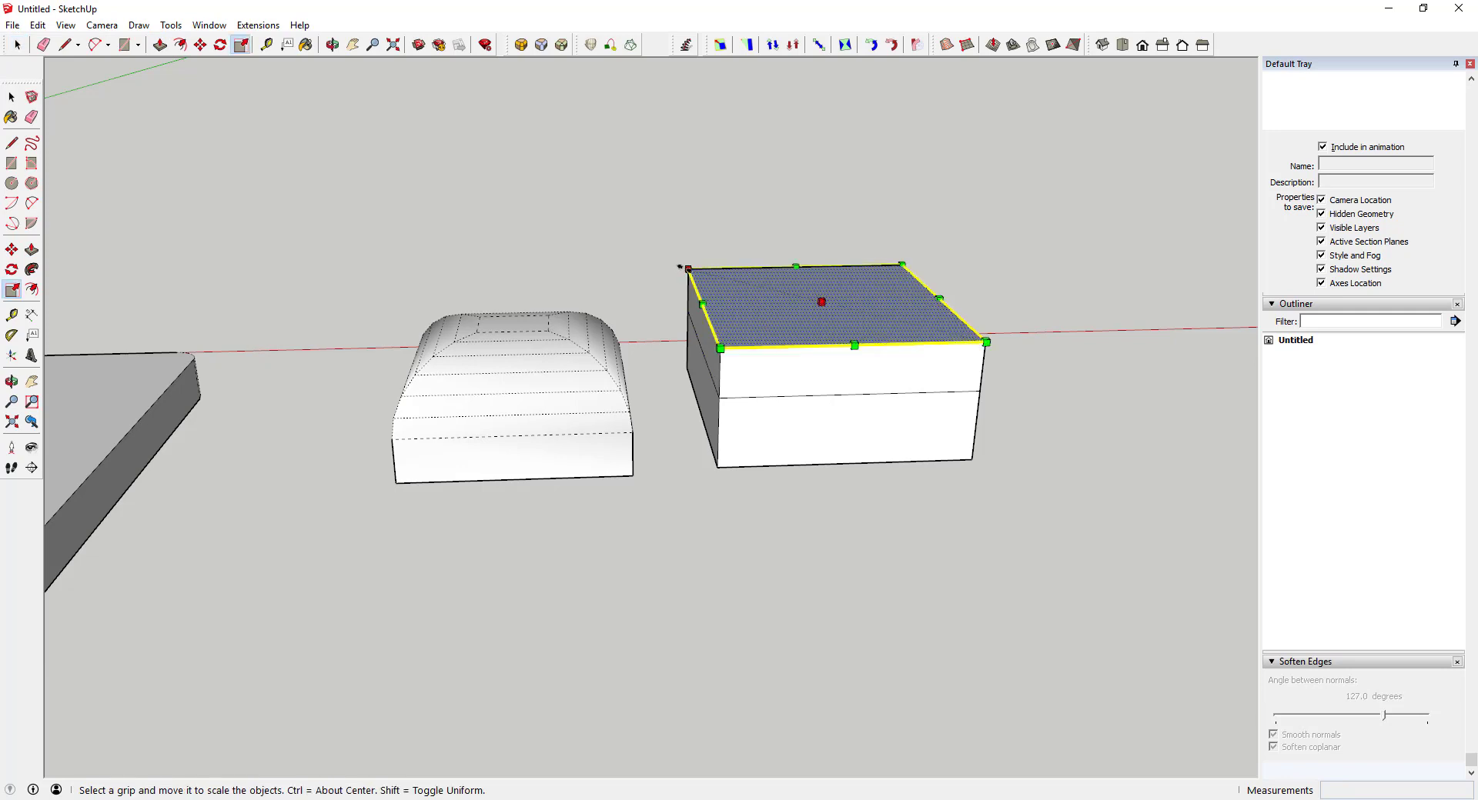
{"action": "left_click_drag", "start_coordinate": [684, 268], "coordinate": [730, 279]}
{"action": "key", "text": "space"}
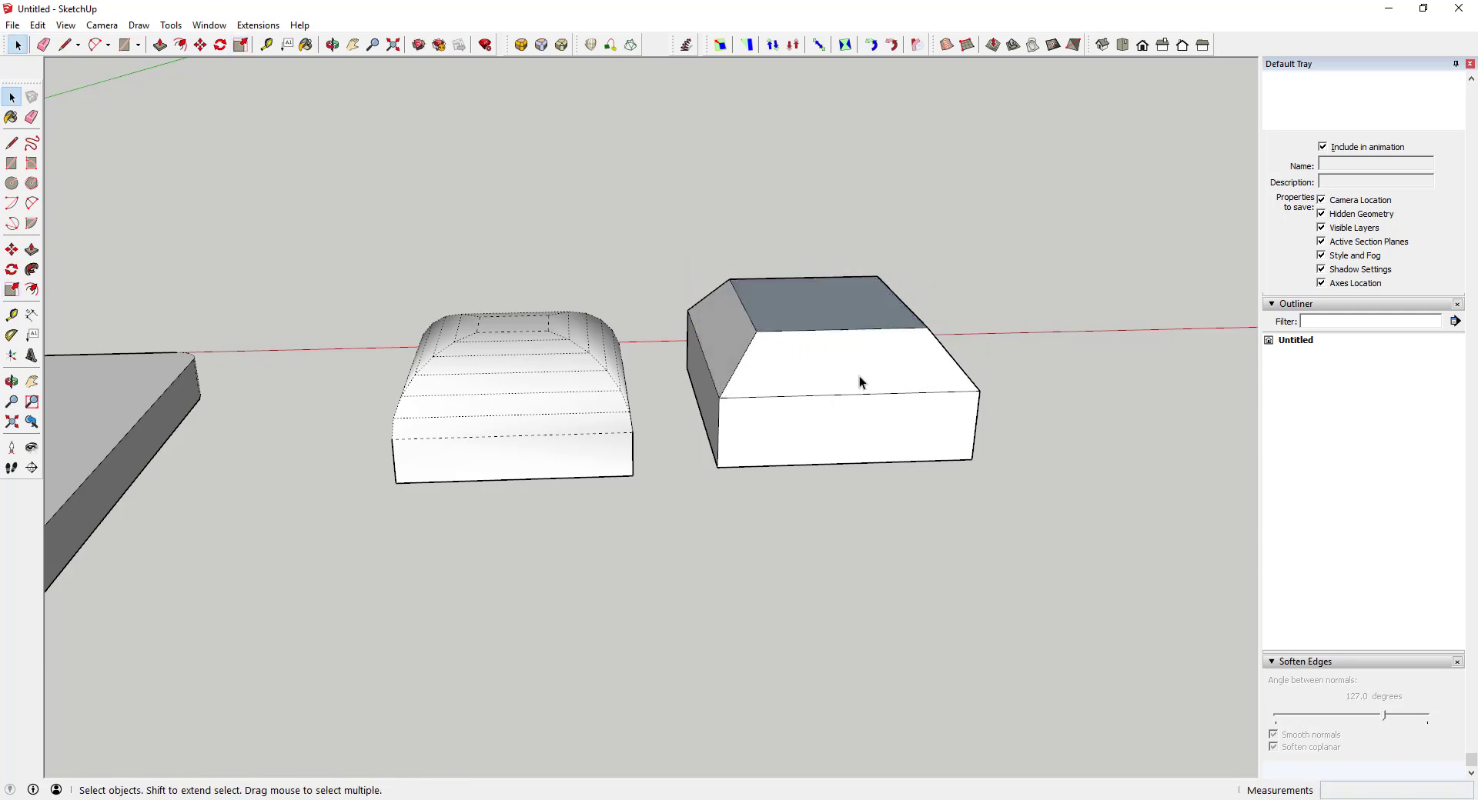
{"action": "key", "text": "ctrl+z"}
- Split the box's front face with a rectangle and pull part out into an L
{"action": "key", "text": "r"}
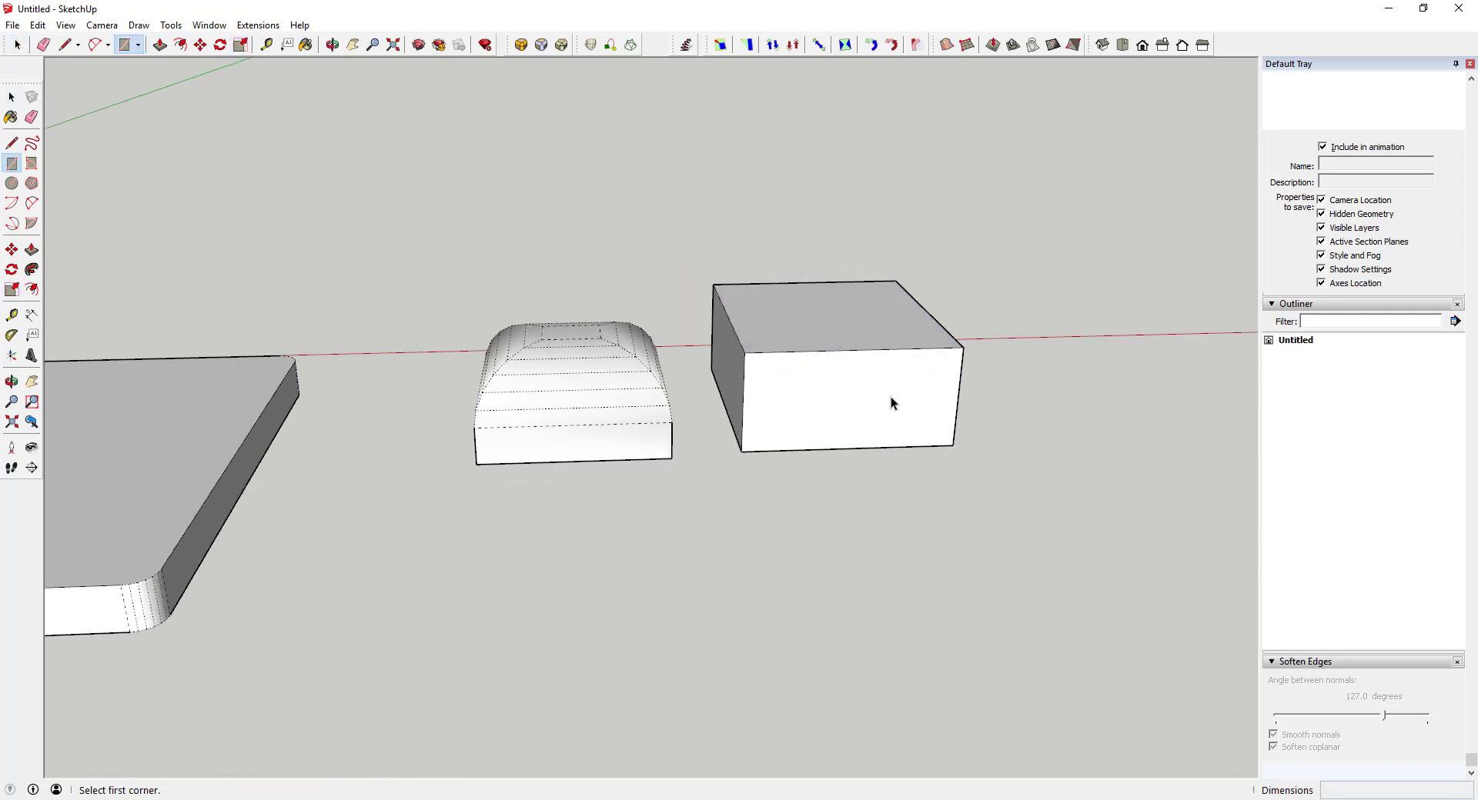
{"action": "left_click", "coordinate": [864, 350]}
{"action": "left_click", "coordinate": [956, 443]}
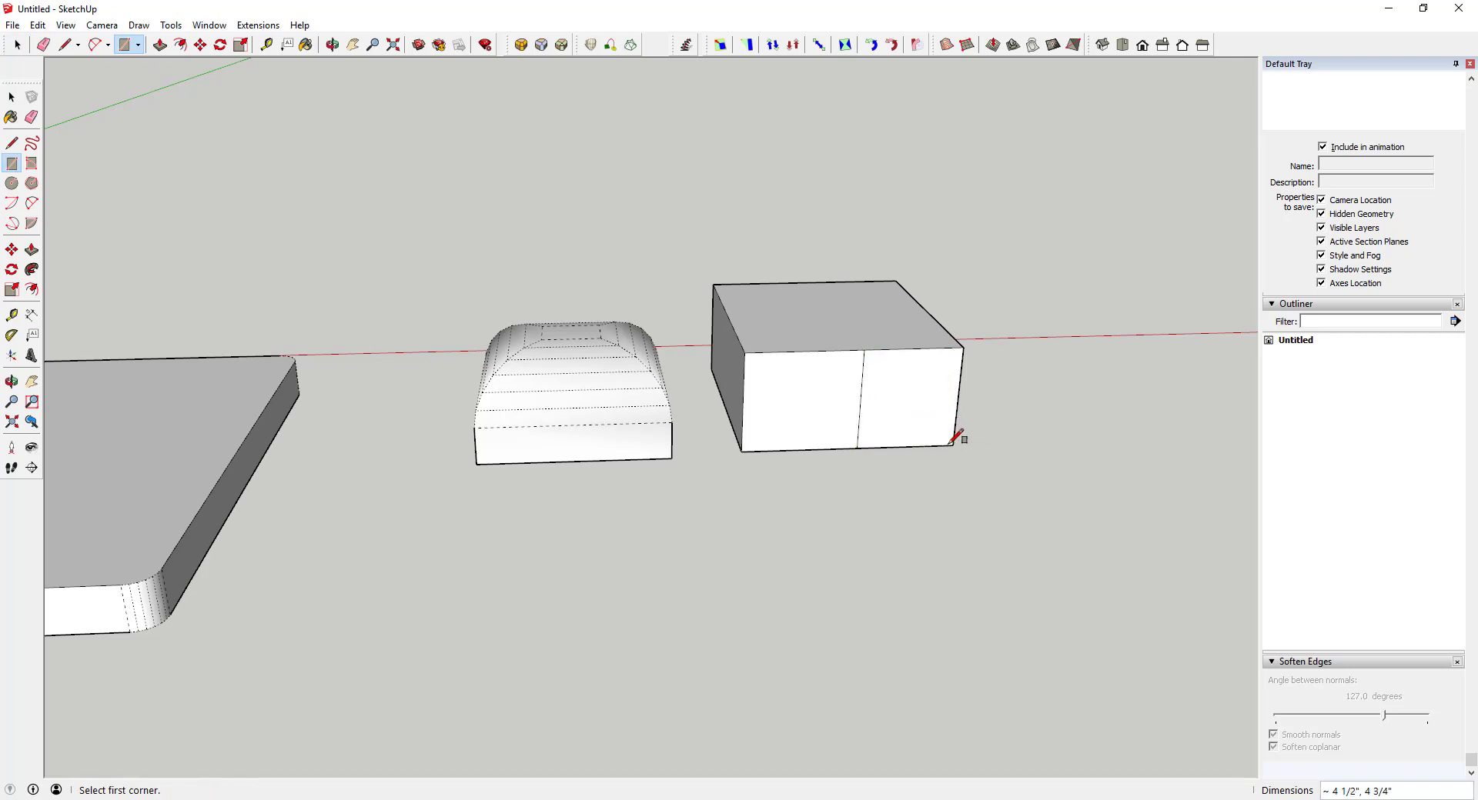
{"action": "key", "text": "space"}
{"action": "key", "text": "p"}
{"action": "left_click", "coordinate": [929, 428]}
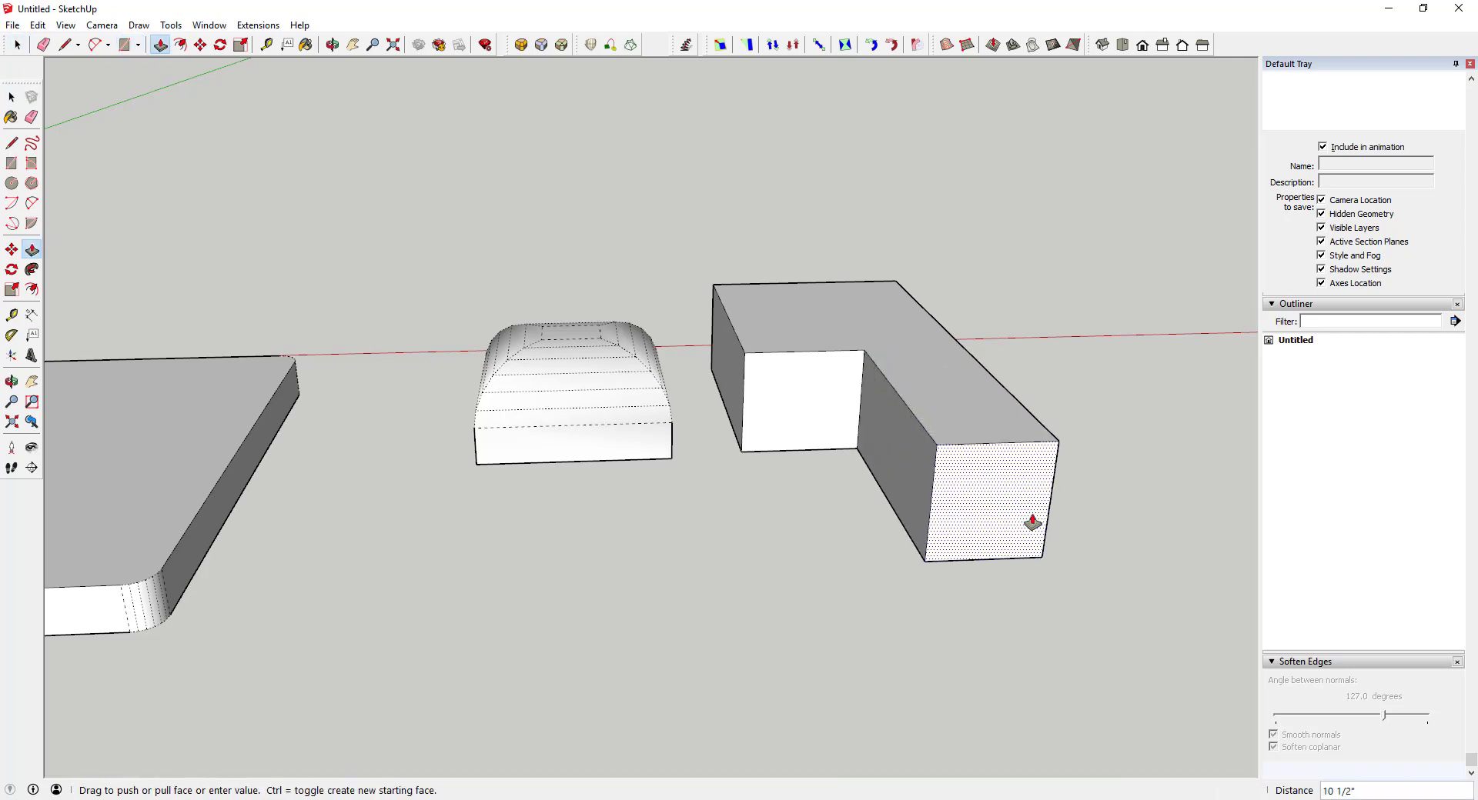
{"action": "left_click", "coordinate": [1029, 521]}
{"action": "key", "text": "space"}
- Split the L's inner side face and push it out to form a U shape
{"action": "key", "text": "r"}
{"action": "left_click", "coordinate": [905, 403]}
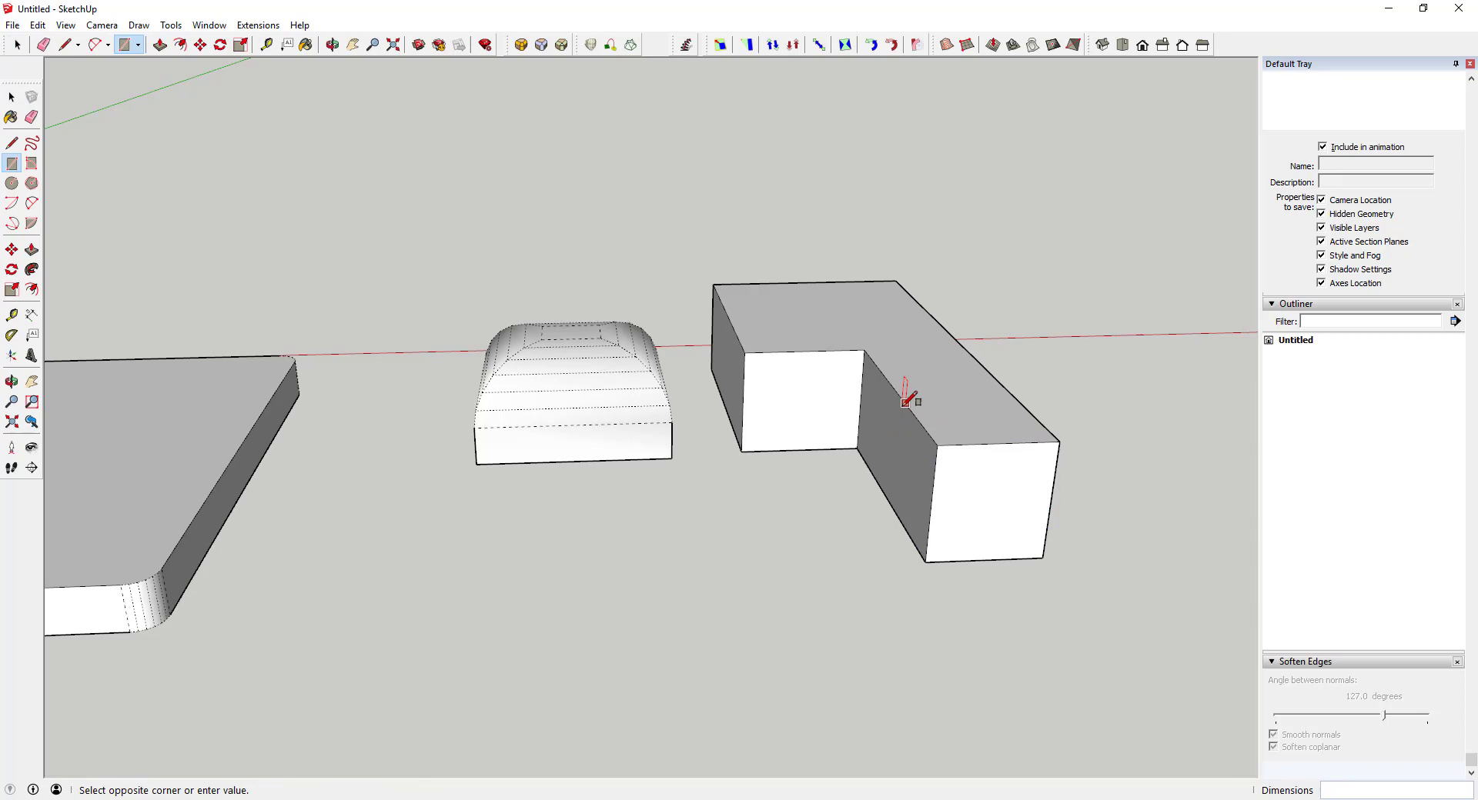
{"action": "left_click", "coordinate": [927, 561]}
{"action": "key", "text": "space"}
{"action": "key", "text": "p"}
{"action": "left_click", "coordinate": [913, 492]}
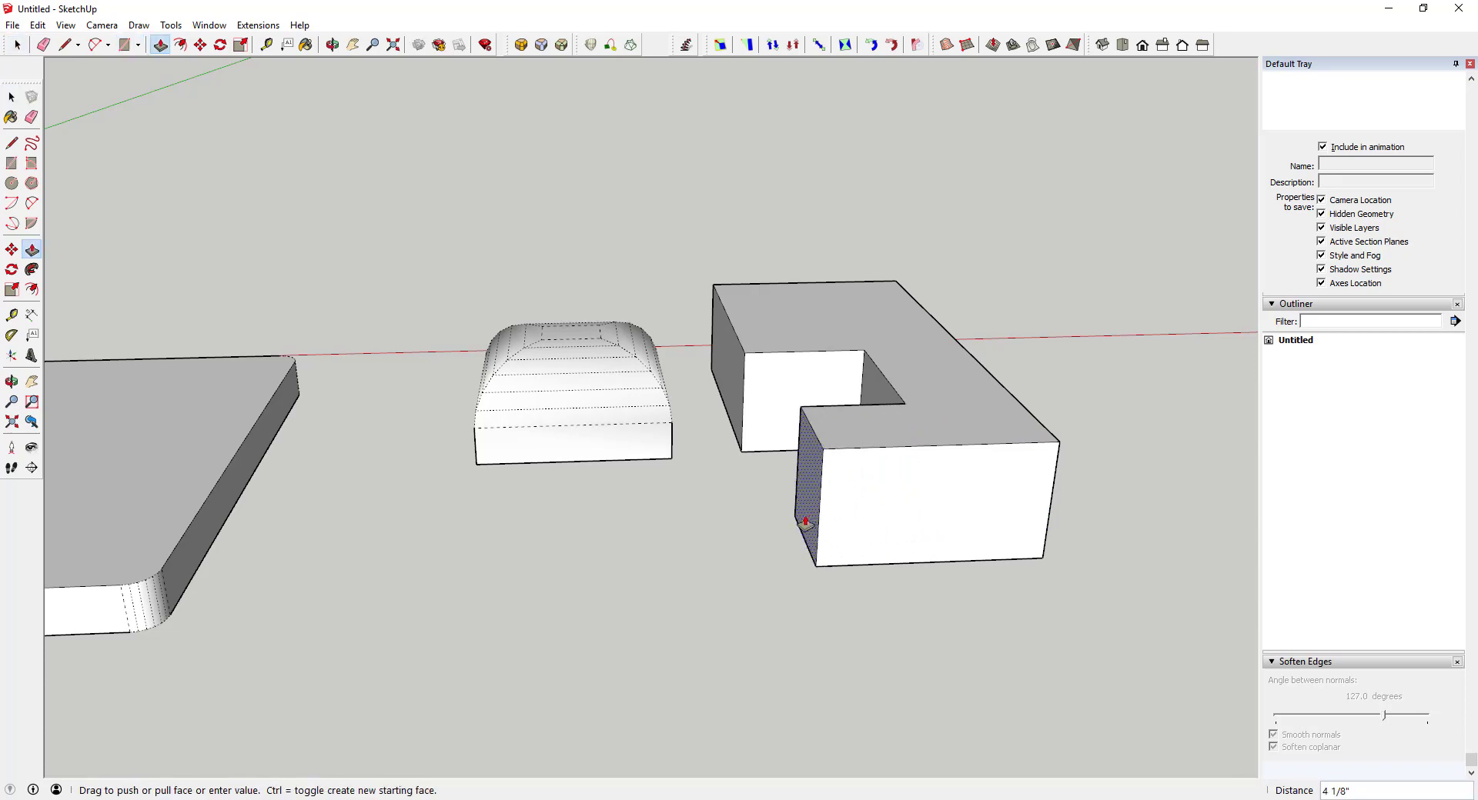
{"action": "left_click", "coordinate": [816, 462]}
{"action": "key", "text": "space"}
- Ctrl-extrude the block's top face to add a new band
{"action": "left_click", "coordinate": [868, 440]}
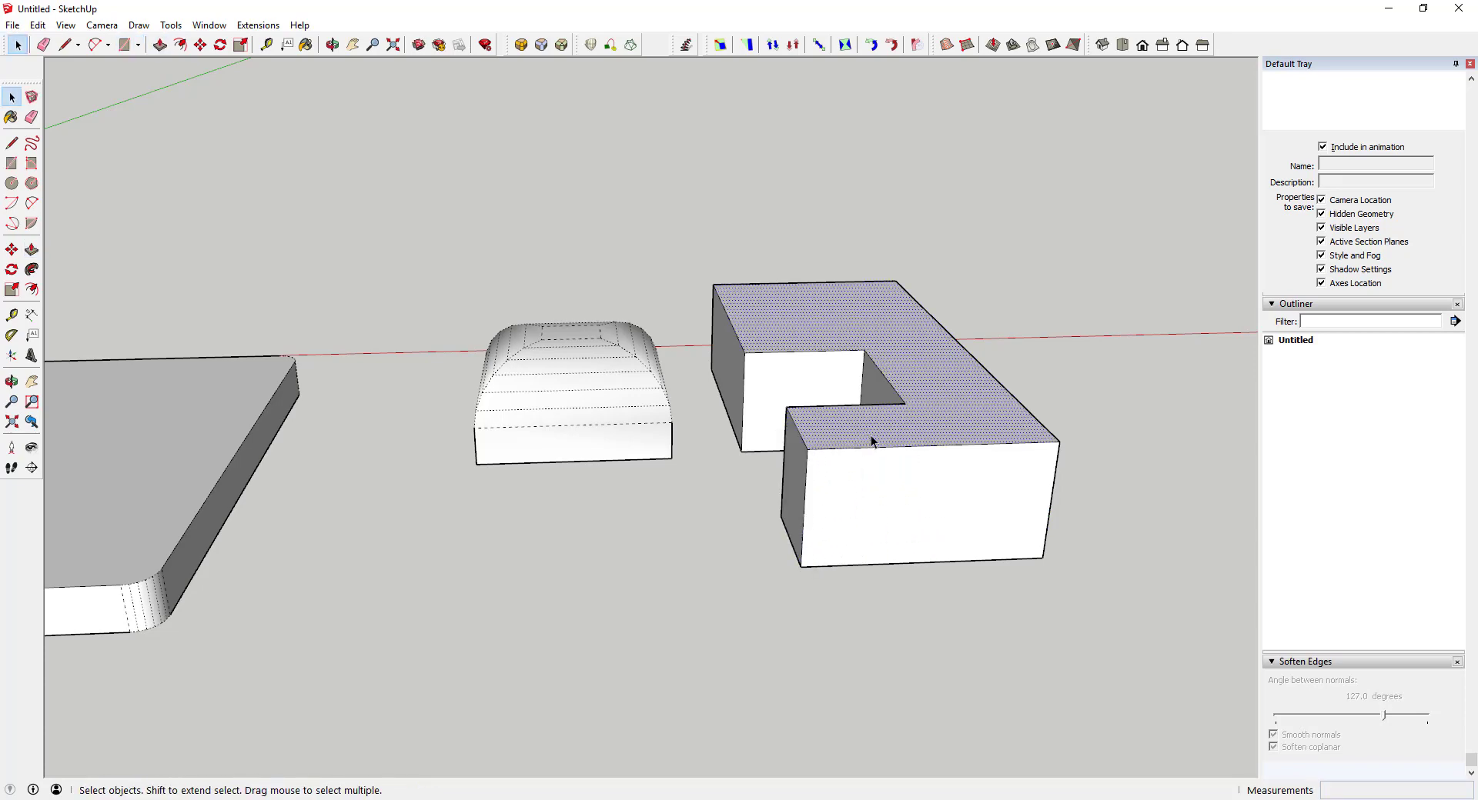
{"action": "key", "text": "p"}
{"action": "left_click", "coordinate": [897, 440]}
{"action": "key", "text": "ctrl"}
{"action": "left_click", "coordinate": [898, 488]}
{"action": "key", "text": "space"}
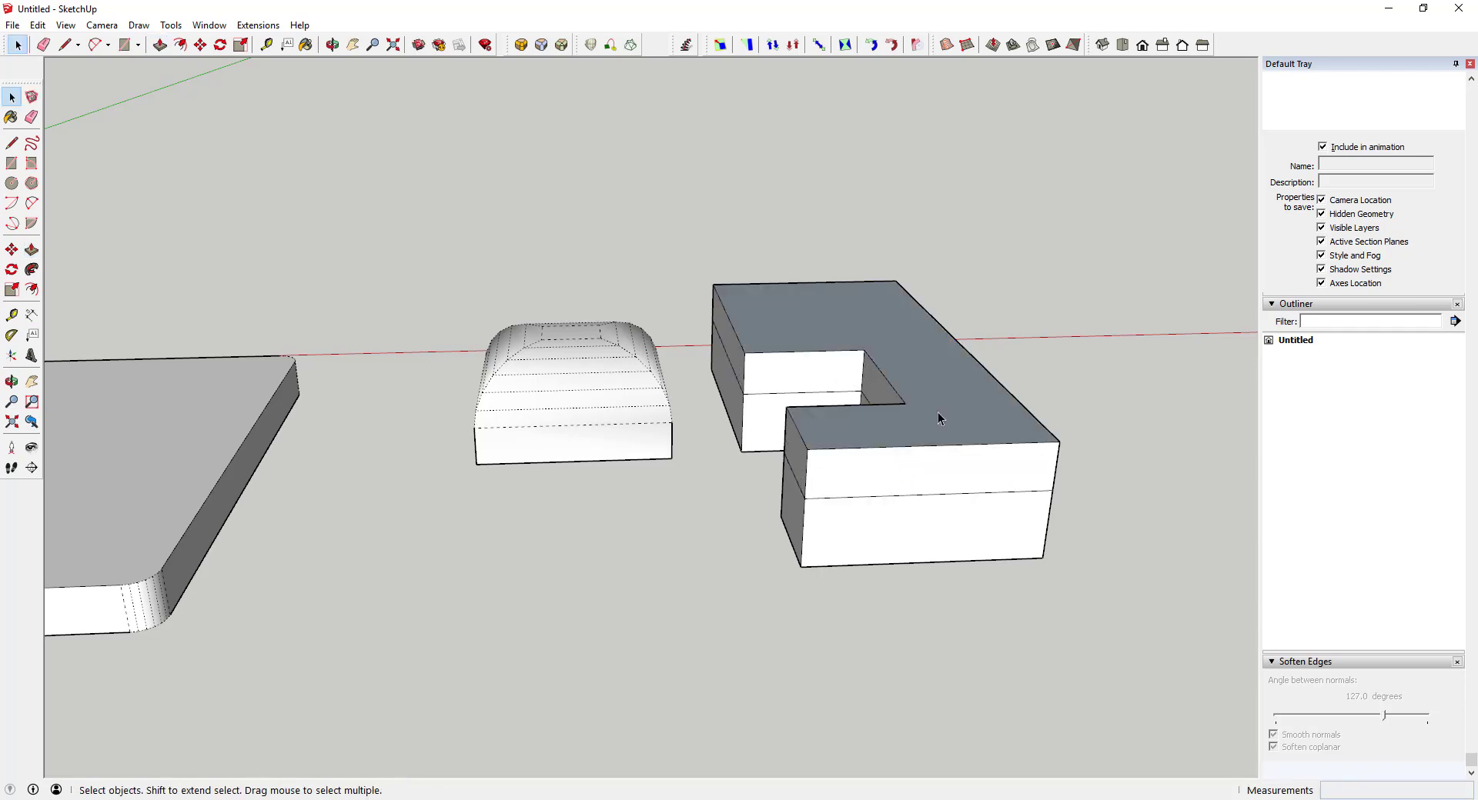
- Scale the top face inward into a hip roof, then back out for vertical walls
{"action": "left_click", "coordinate": [937, 414]}
{"action": "key", "text": "s"}
{"action": "left_click_drag", "start_coordinate": [723, 290], "coordinate": [815, 393]}
{"action": "mouse_move", "coordinate": [815, 393]}
{"action": "middle_mouse_down"}
{"action": "mouse_move", "coordinate": [1042, 423]}
{"action": "mouse_move", "coordinate": [1167, 375]}
{"action": "mouse_move", "coordinate": [946, 419]}
{"action": "mouse_move", "coordinate": [875, 409]}
{"action": "mouse_move", "coordinate": [890, 398]}
{"action": "mouse_move", "coordinate": [874, 423]}
{"action": "mouse_move", "coordinate": [949, 428]}
{"action": "mouse_move", "coordinate": [943, 459]}
{"action": "mouse_move", "coordinate": [604, 241]}
{"action": "middle_mouse_up"}
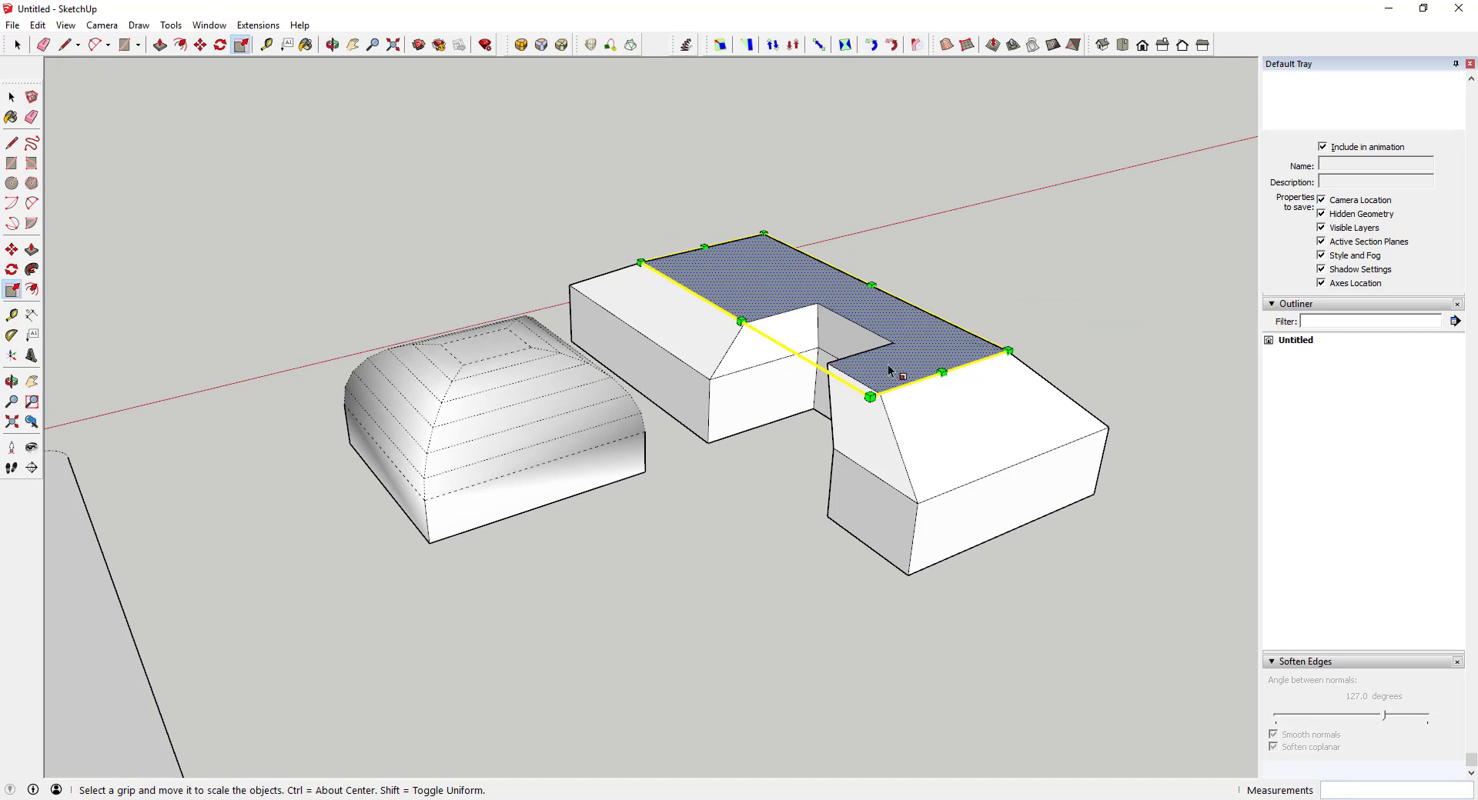
{"action": "left_click_drag", "start_coordinate": [973, 406], "coordinate": [1063, 448], "text": "ctrl"}
{"action": "key", "text": "space"}
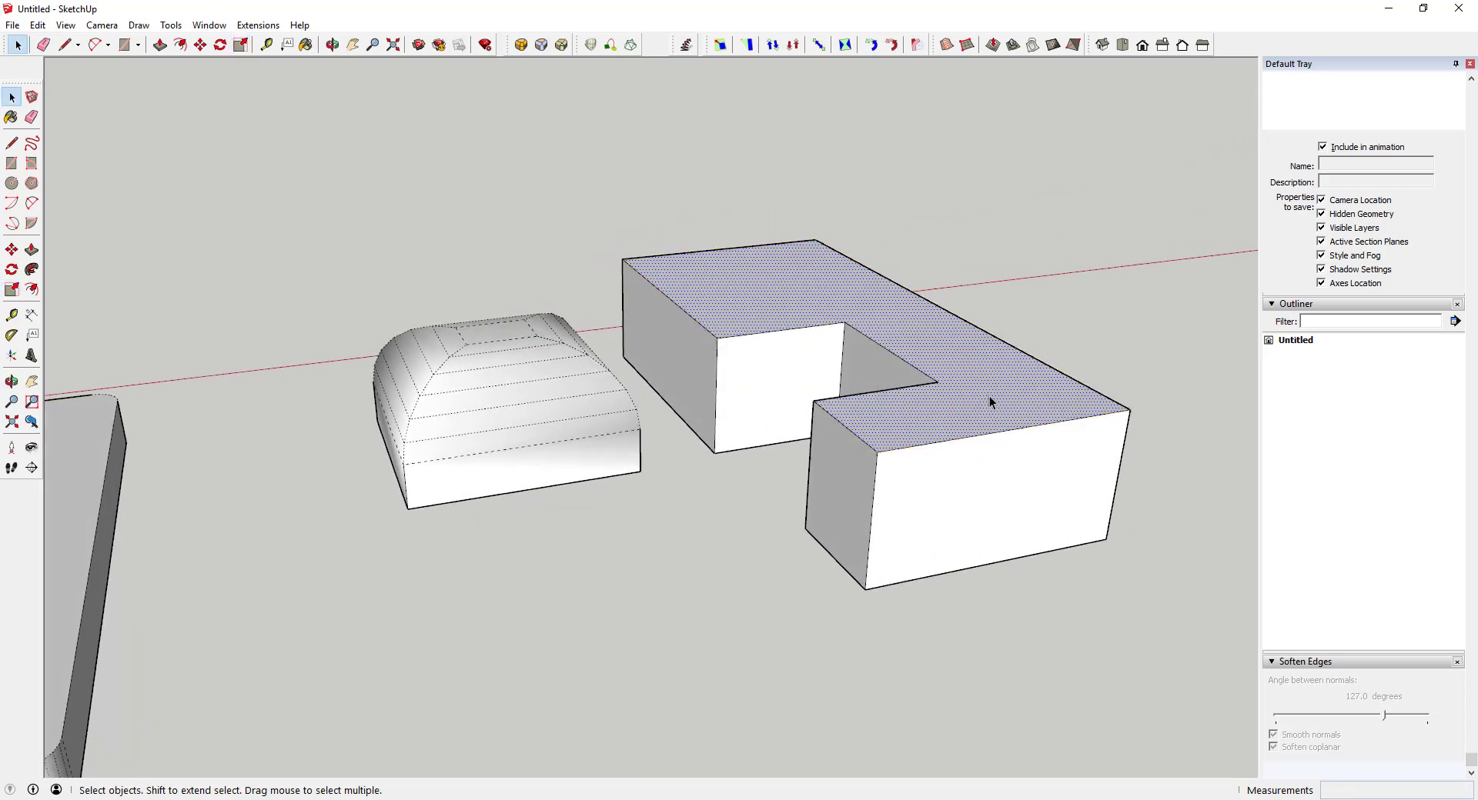
- Open Round Corner, leave its offset unchanged, clear the picked edges and exit
{"action": "left_click", "coordinate": [521, 45]}
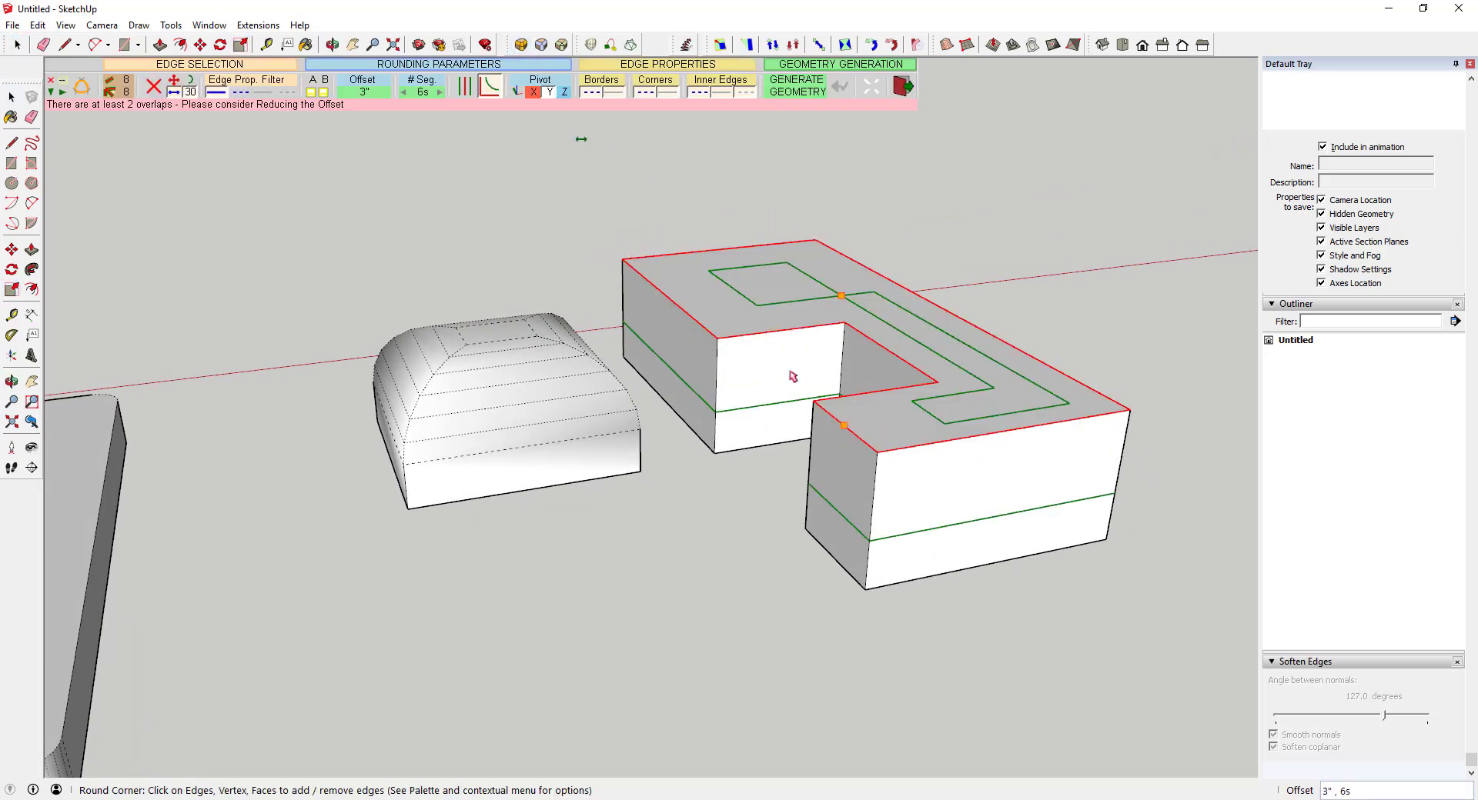
{"action": "left_click", "coordinate": [370, 92]}
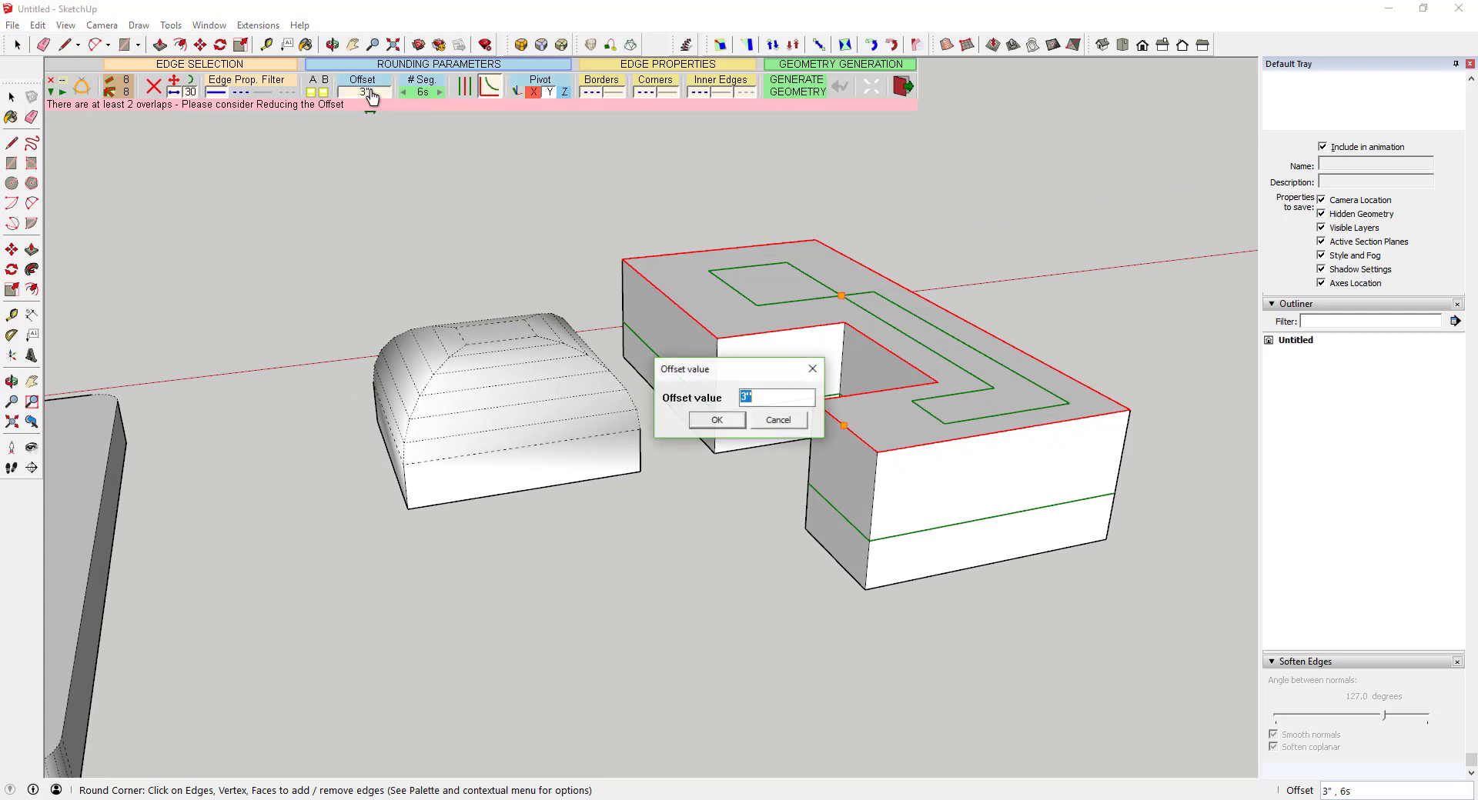
{"action": "left_click", "coordinate": [778, 420]}
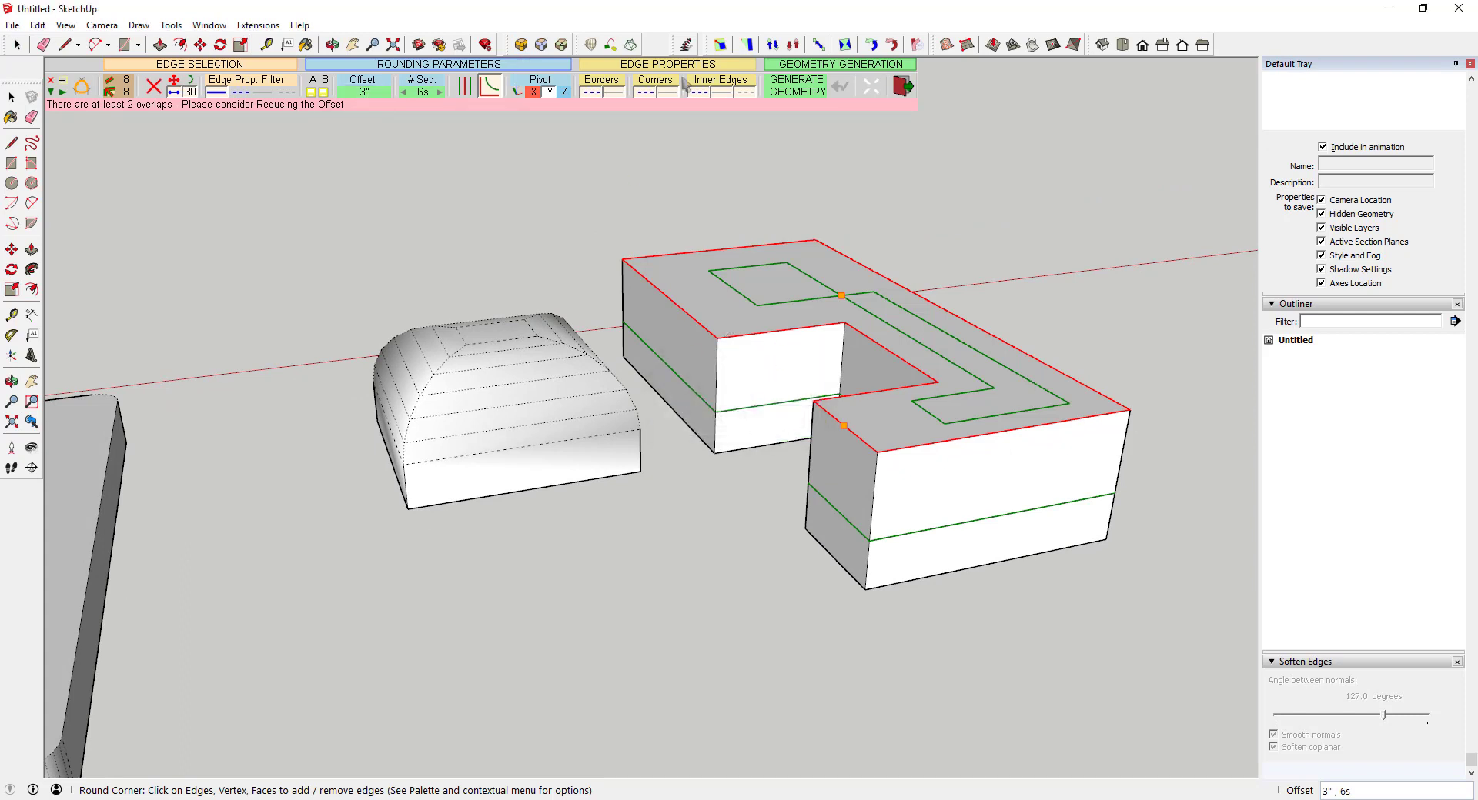
{"action": "left_click", "coordinate": [931, 157]}
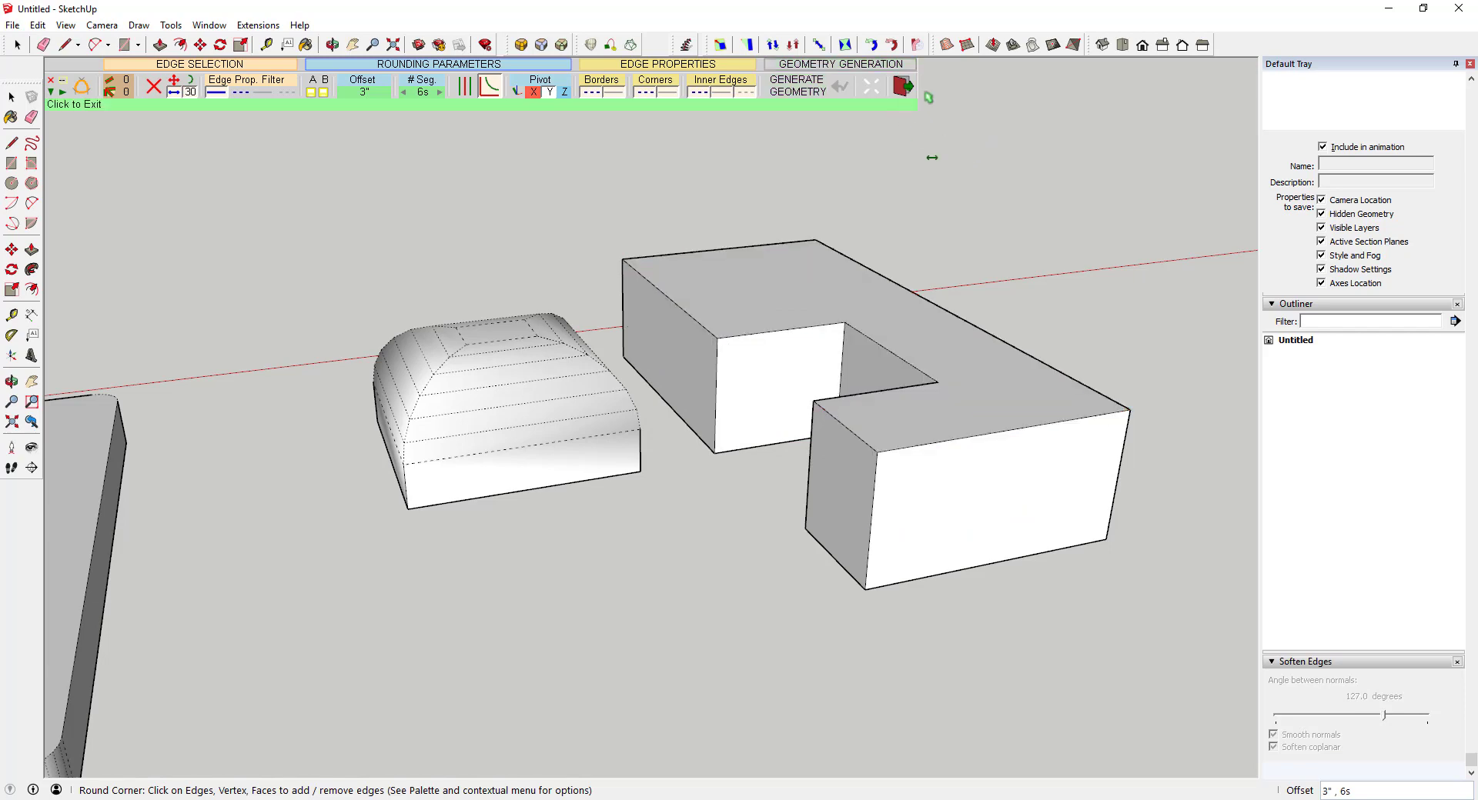
{"action": "key", "text": "space"}
{"action": "left_click", "coordinate": [811, 294]}
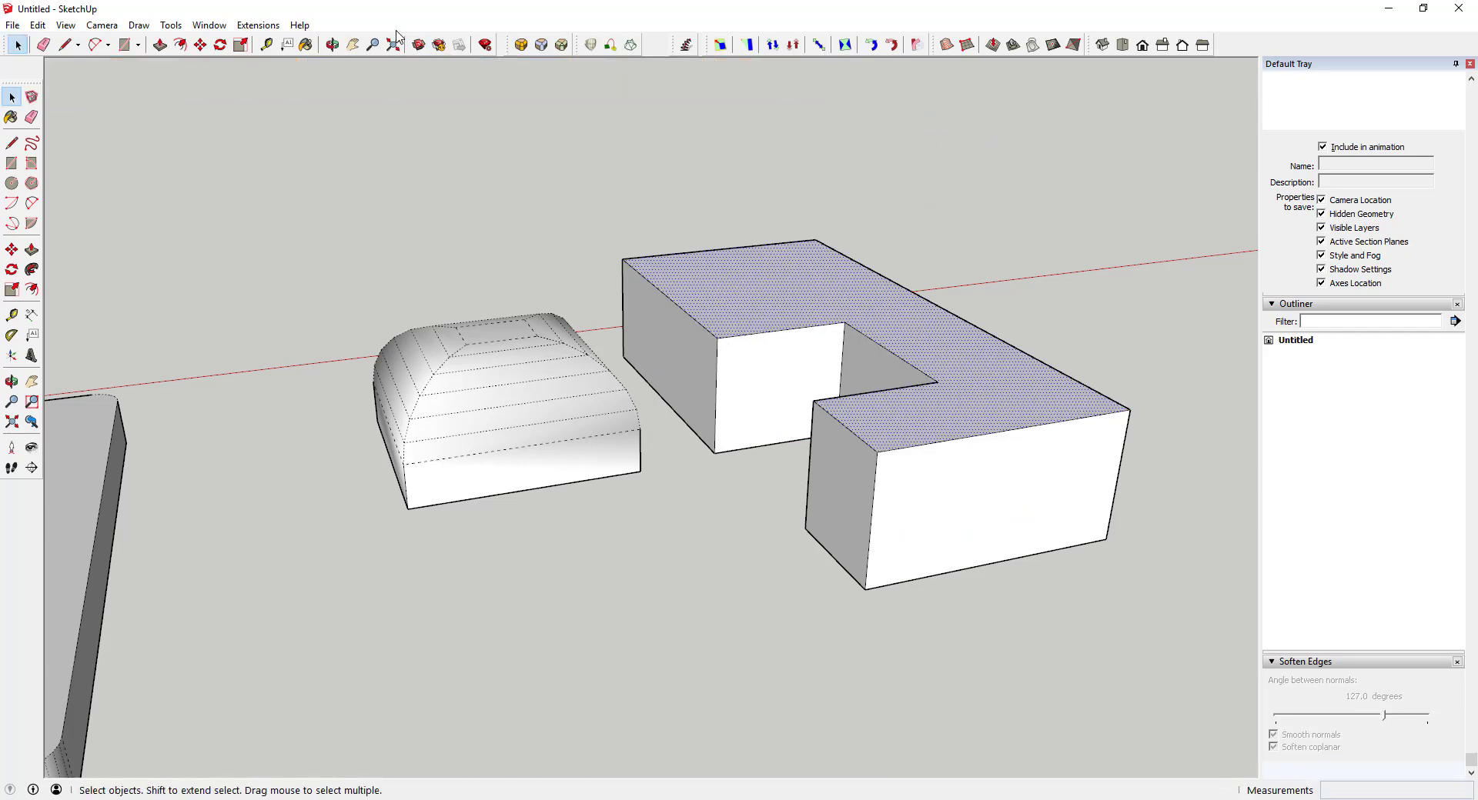
- Bevel the block's top edges with a 1-inch offset and inspect the result
{"action": "left_click", "coordinate": [562, 46]}
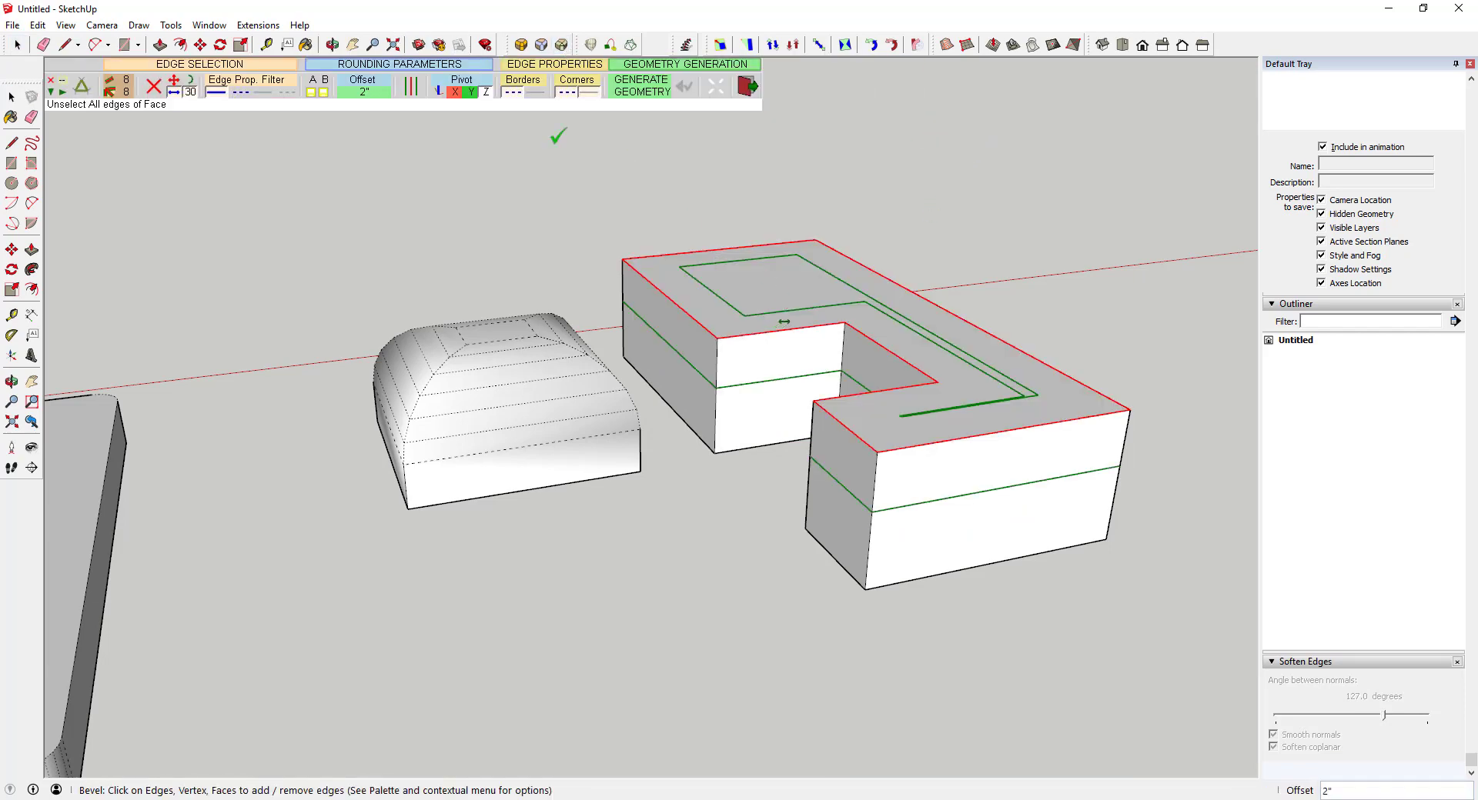
{"action": "left_click", "coordinate": [364, 92]}
{"action": "type", "text": "1"}
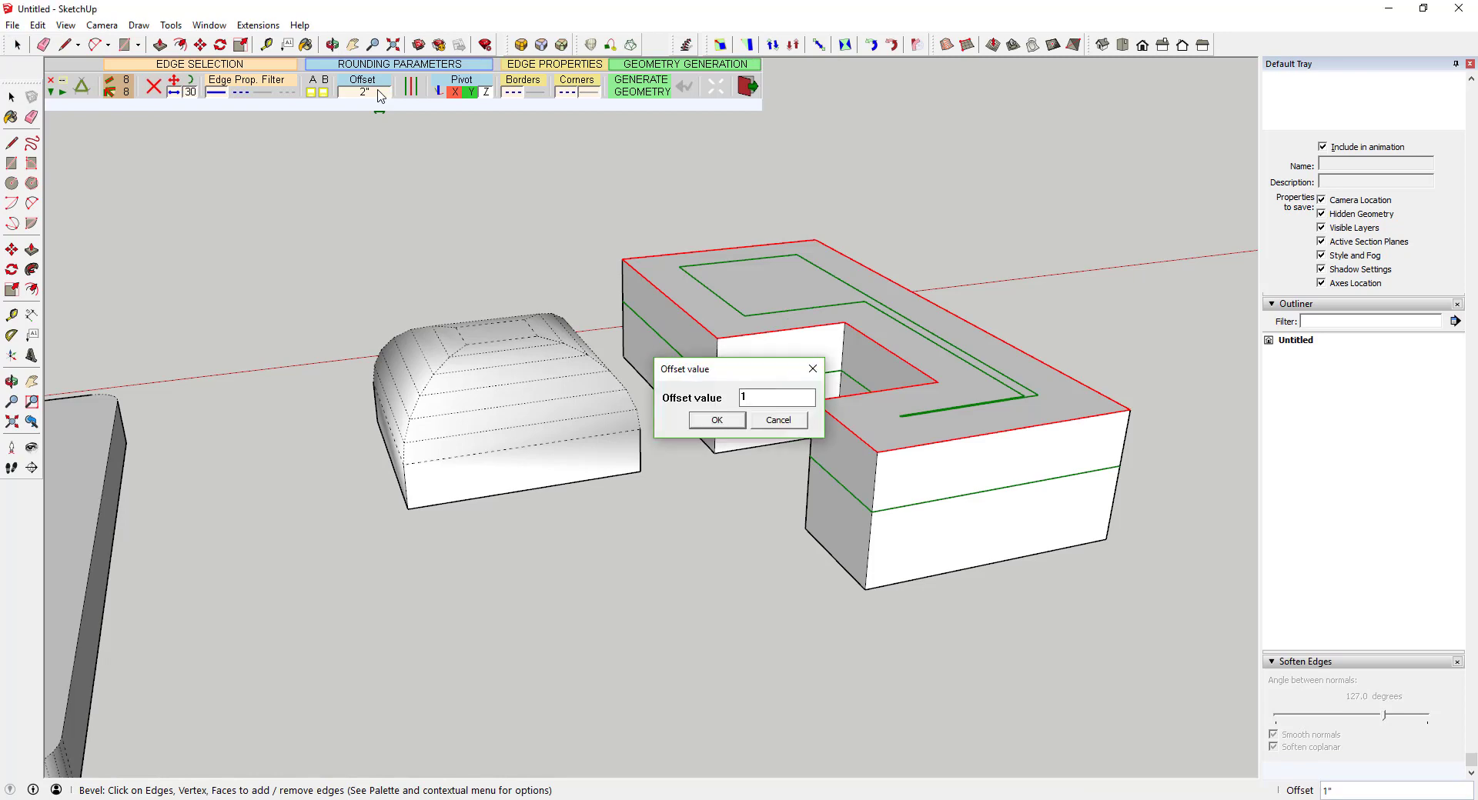
{"action": "key", "text": "Return"}
{"action": "left_click", "coordinate": [1098, 323]}
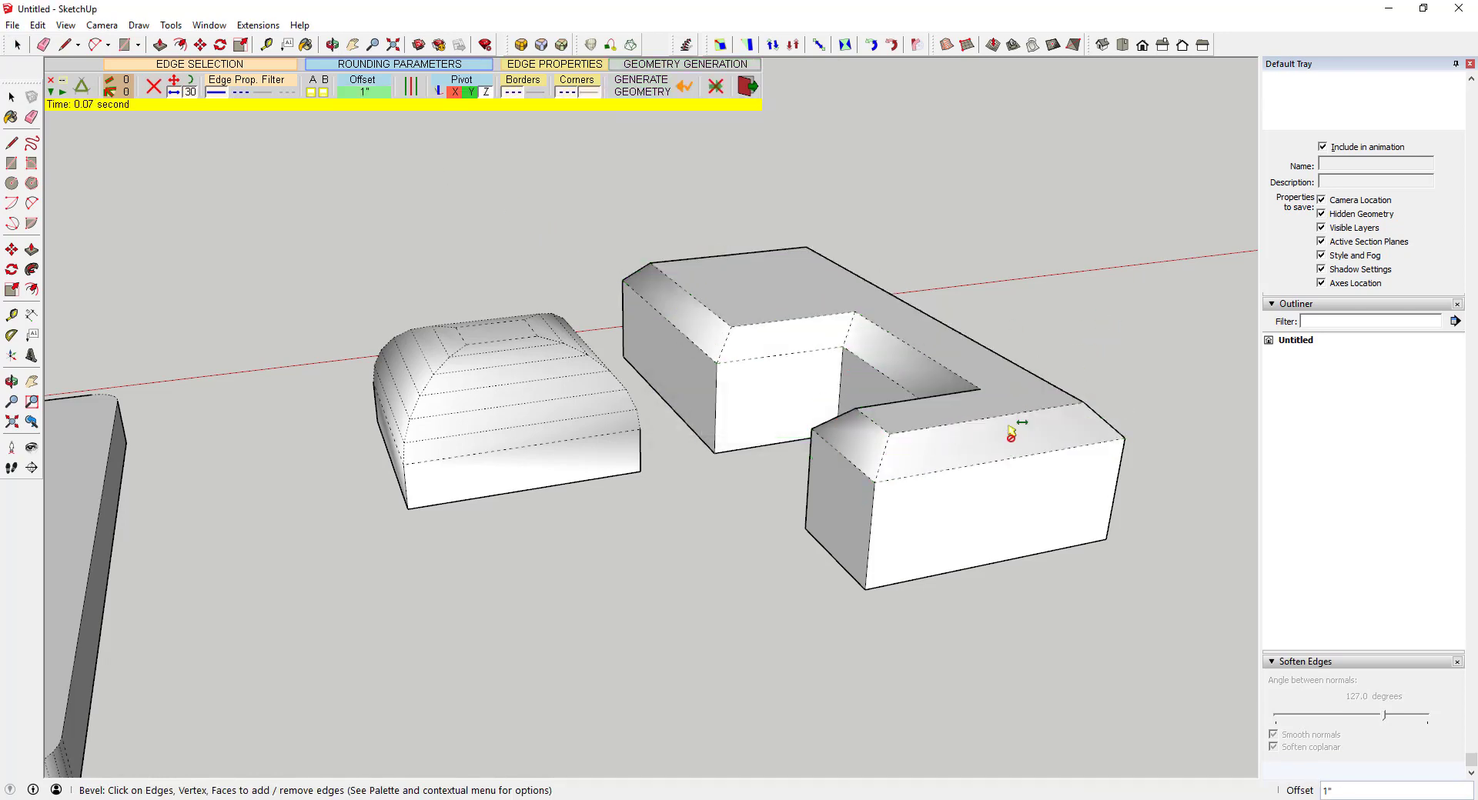
{"action": "scroll", "coordinate": [1011, 431], "scroll_direction": "up", "scroll_amount": 1}
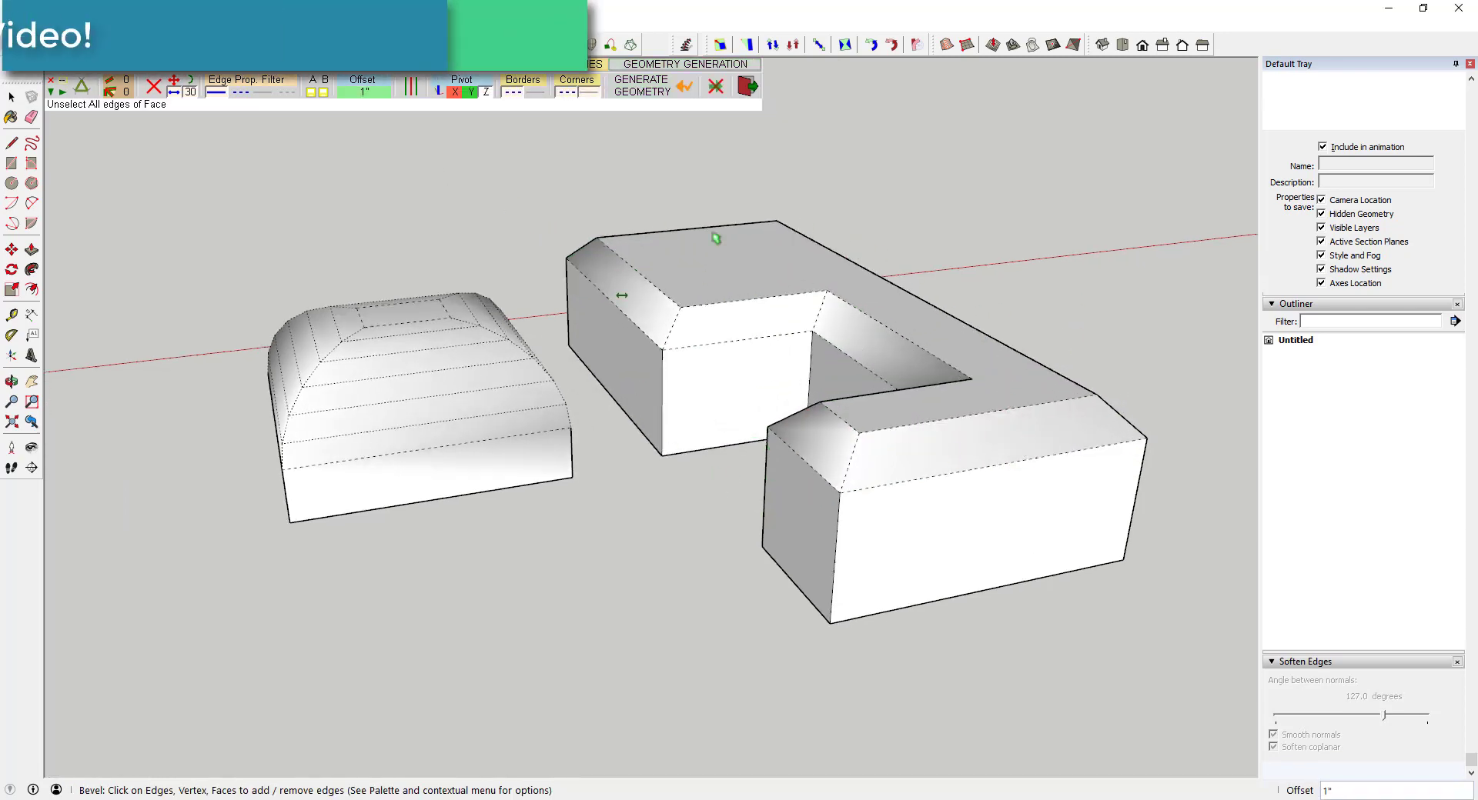
{"action": "middle_click_drag", "start_coordinate": [1016, 424], "coordinate": [1119, 356]}
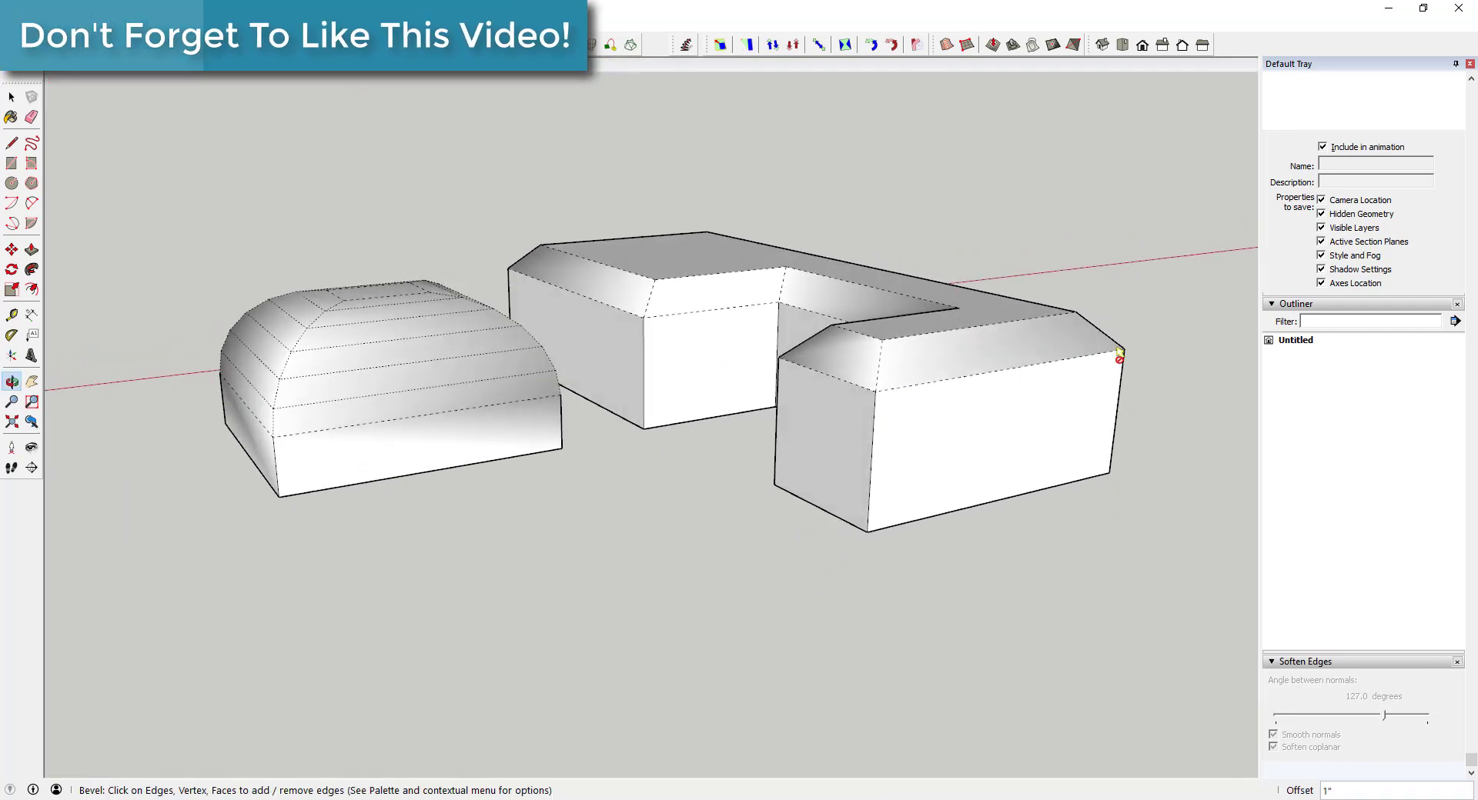
{"action": "scroll", "coordinate": [1088, 334], "scroll_direction": "up", "scroll_amount": 3}
{"action": "scroll", "coordinate": [996, 356], "scroll_direction": "down", "scroll_amount": 5}
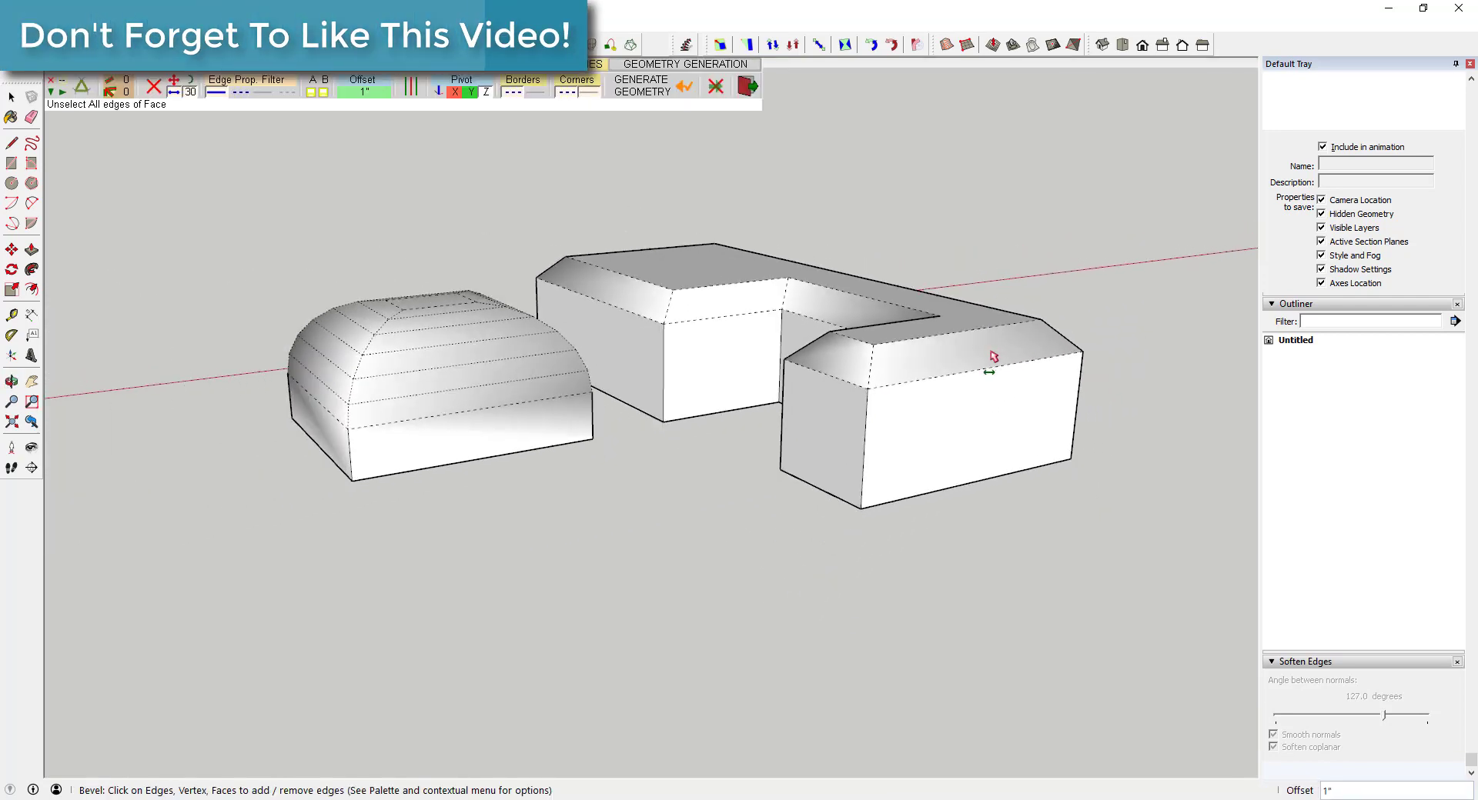
{"action": "scroll", "coordinate": [993, 356], "scroll_direction": "down", "scroll_amount": 2}
{"action": "middle_click_drag", "start_coordinate": [993, 357], "coordinate": [1087, 362]}
{"action": "key", "text": "space"}
{"action": "scroll", "coordinate": [1087, 362], "scroll_direction": "up", "scroll_amount": 2}
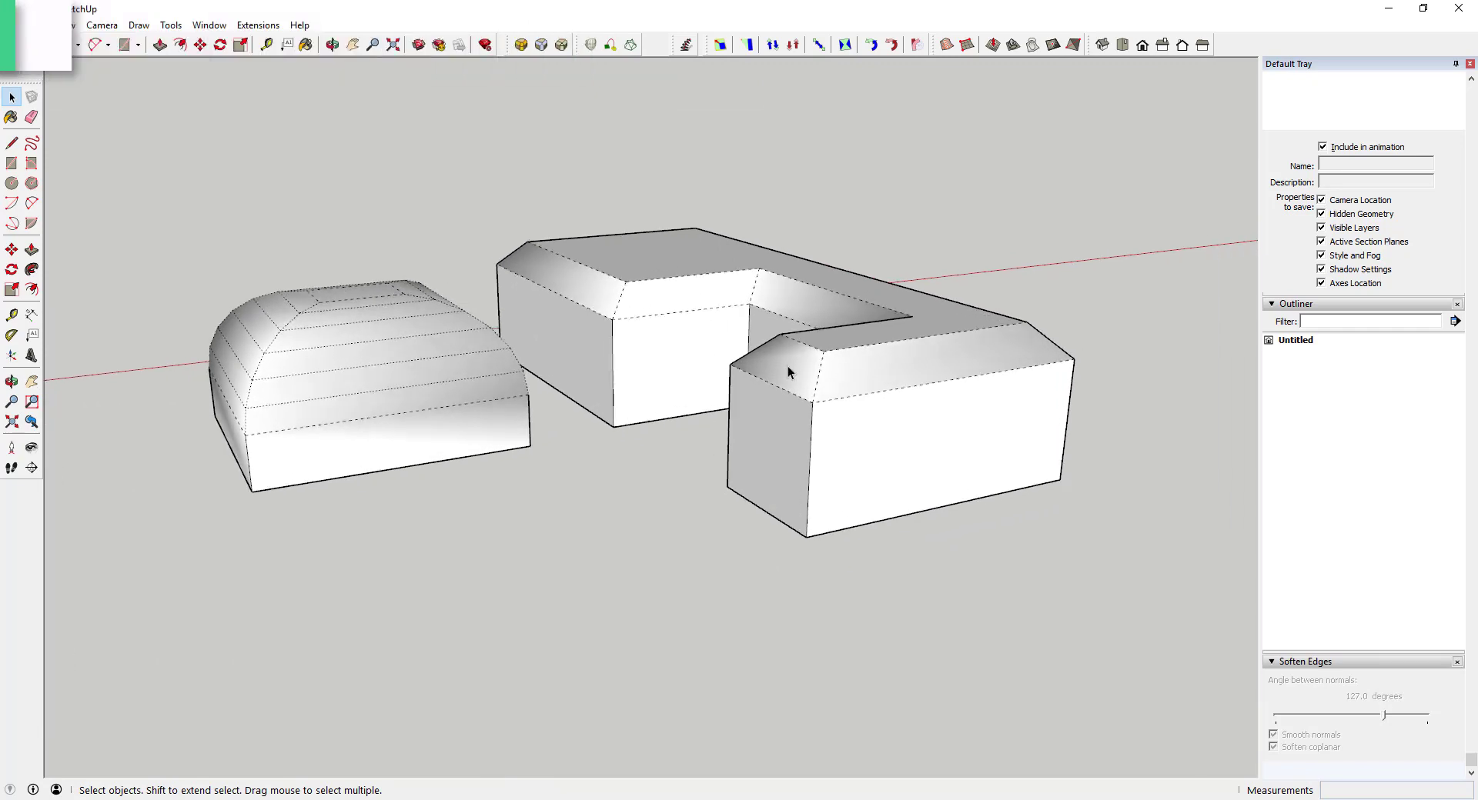
{"action": "middle_click_drag", "start_coordinate": [788, 367], "coordinate": [722, 266]}
{"action": "scroll", "coordinate": [796, 416], "scroll_direction": "down", "scroll_amount": 5}
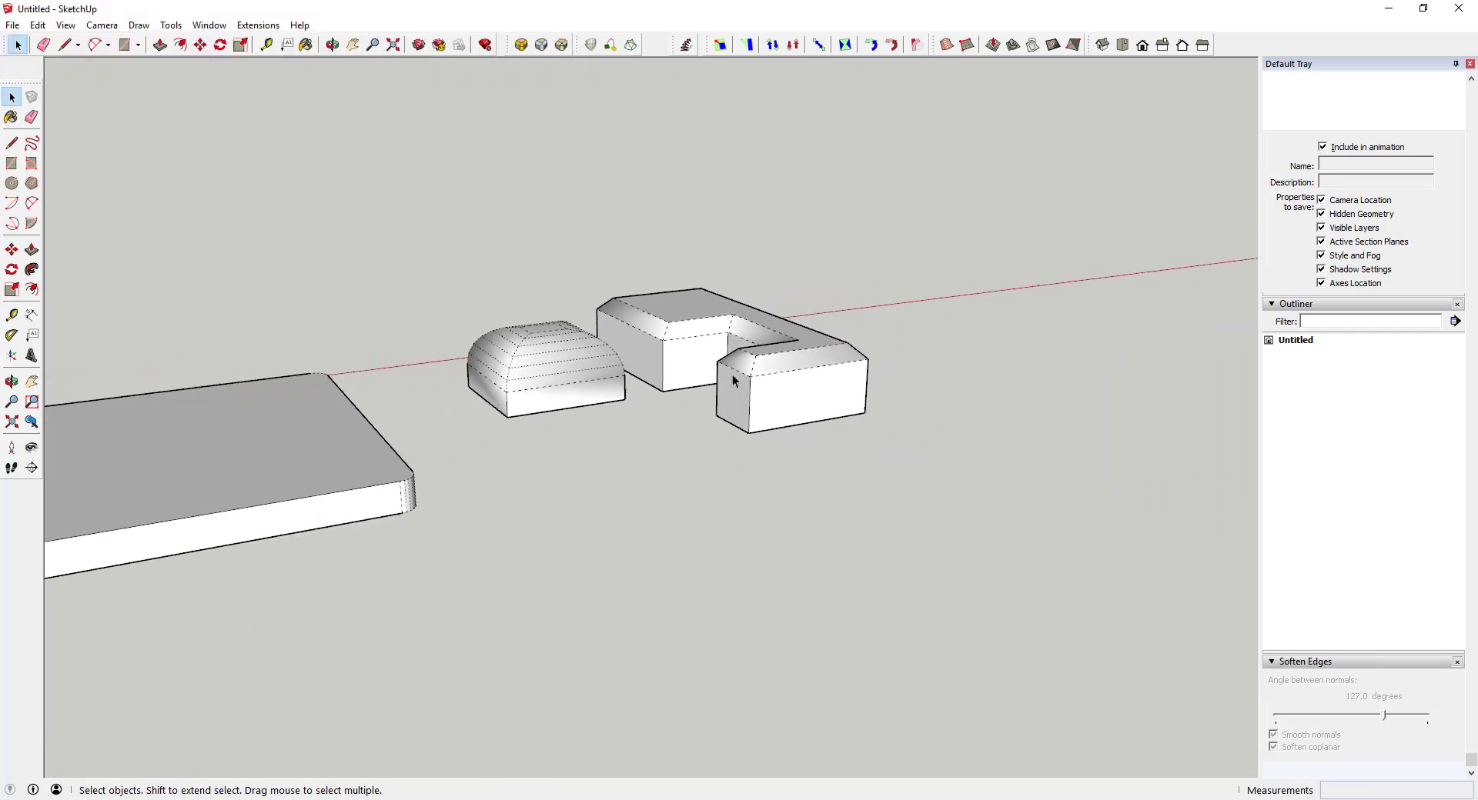
- Draw a circle on the ground and push/pull it into a tall cylinder
{"action": "key", "text": "c"}
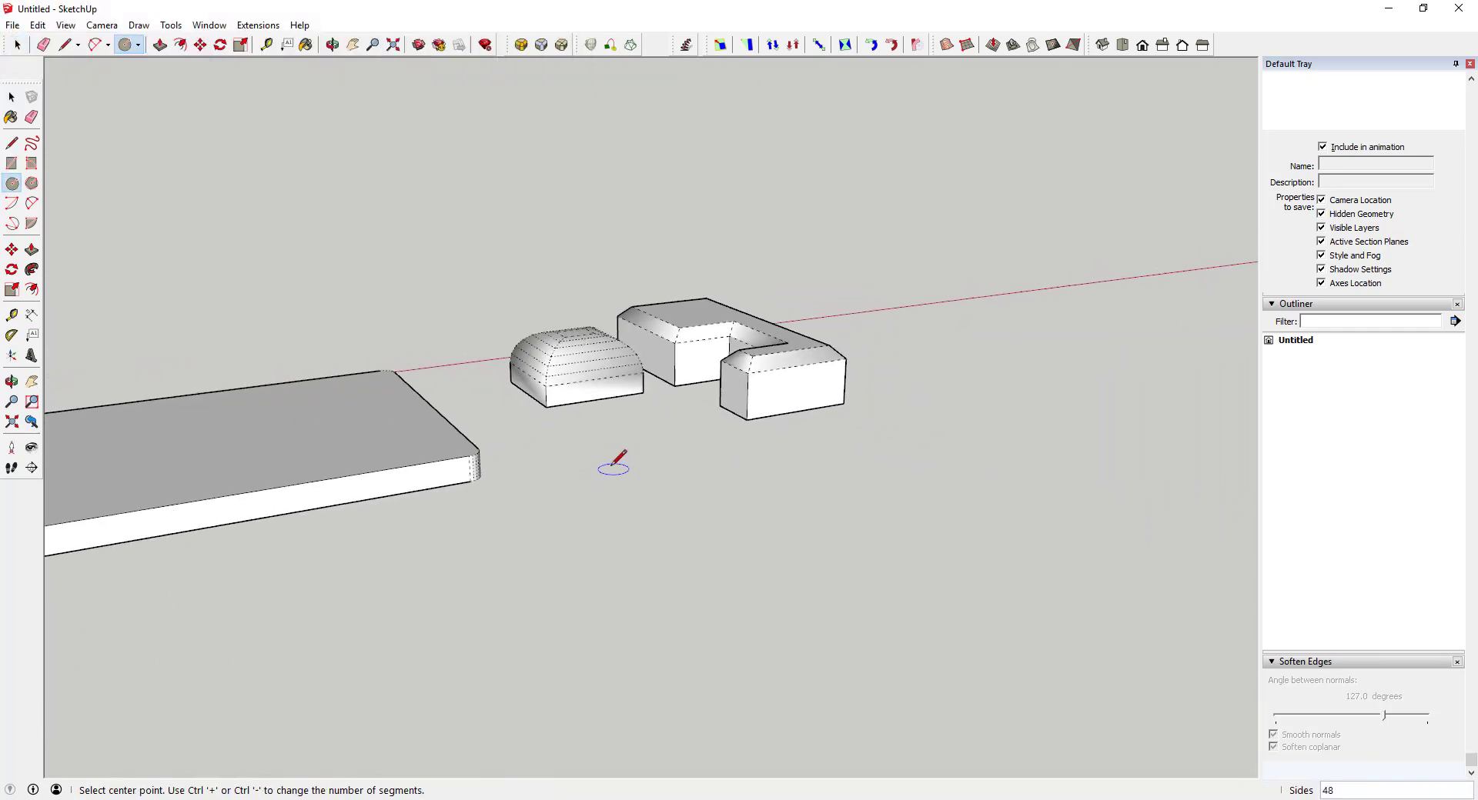
{"action": "scroll", "coordinate": [733, 413], "scroll_direction": "up", "scroll_amount": 3}
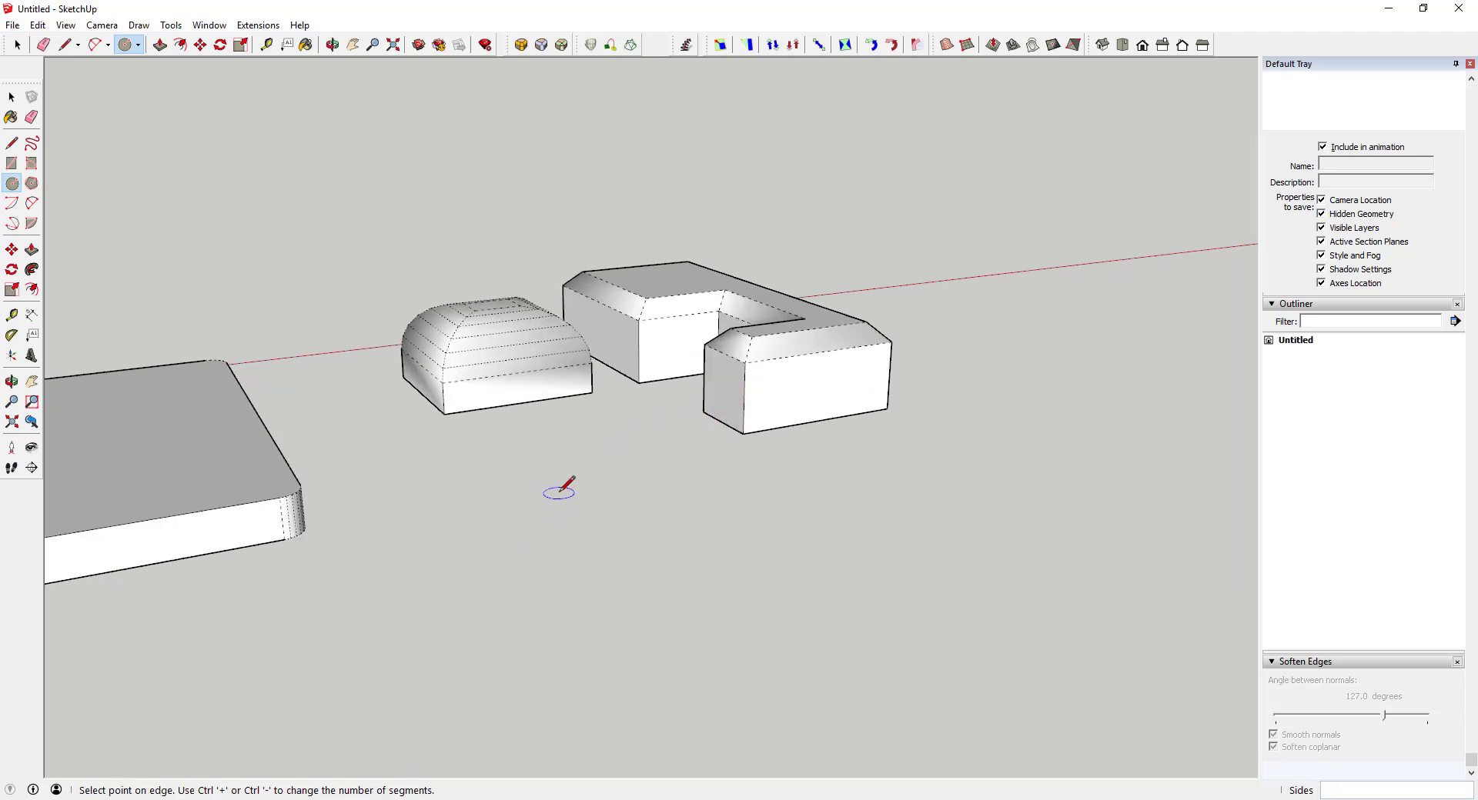
{"action": "left_click", "coordinate": [598, 500]}
{"action": "key", "text": "space"}
{"action": "key", "text": "p"}
{"action": "left_click_drag", "start_coordinate": [555, 497], "coordinate": [548, 365]}
{"action": "key", "text": "space"}
{"action": "scroll", "coordinate": [552, 363], "scroll_direction": "up", "scroll_amount": 5}
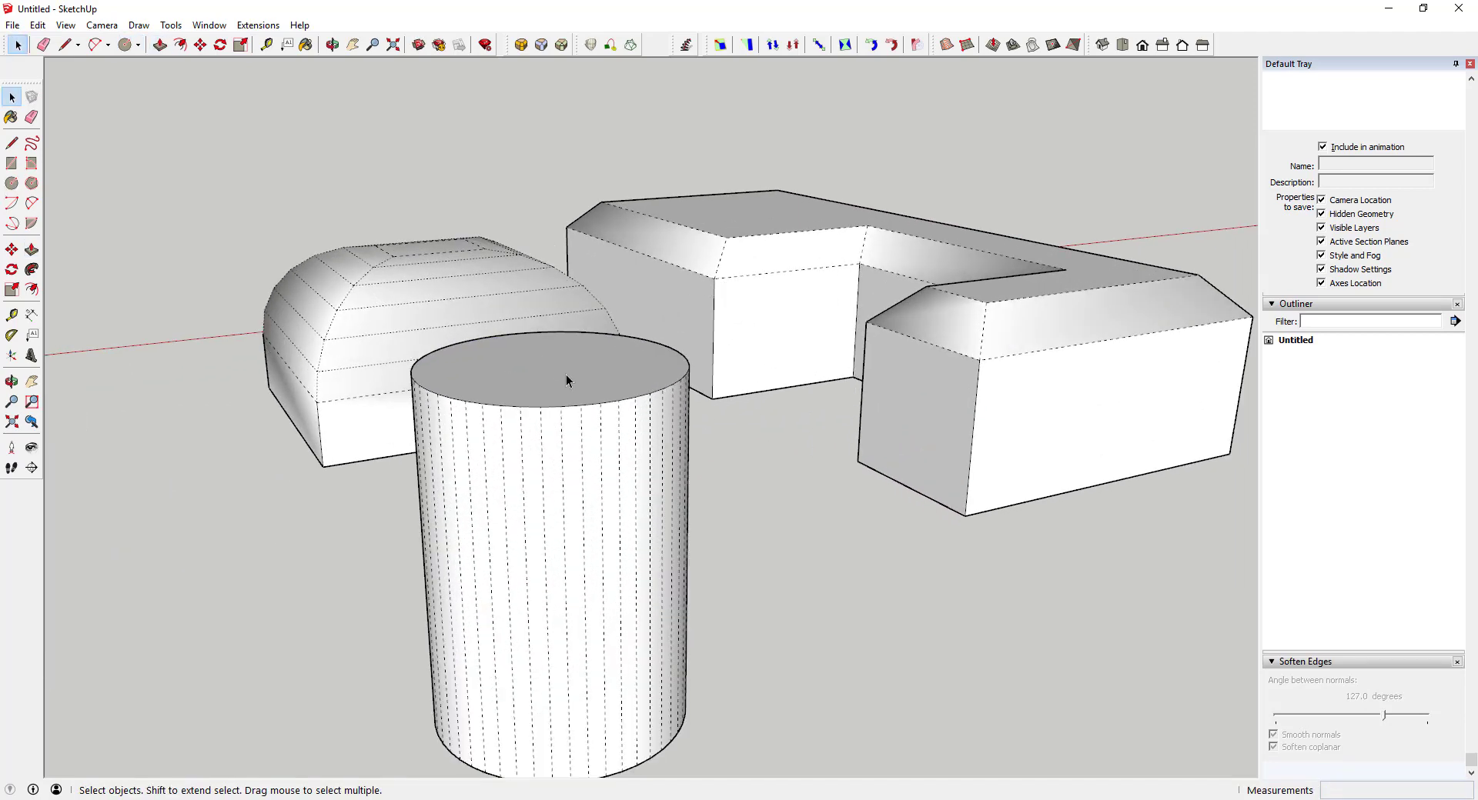
- Round the cylinder's top face edge with a 1-inch offset
{"action": "left_click", "coordinate": [580, 386]}
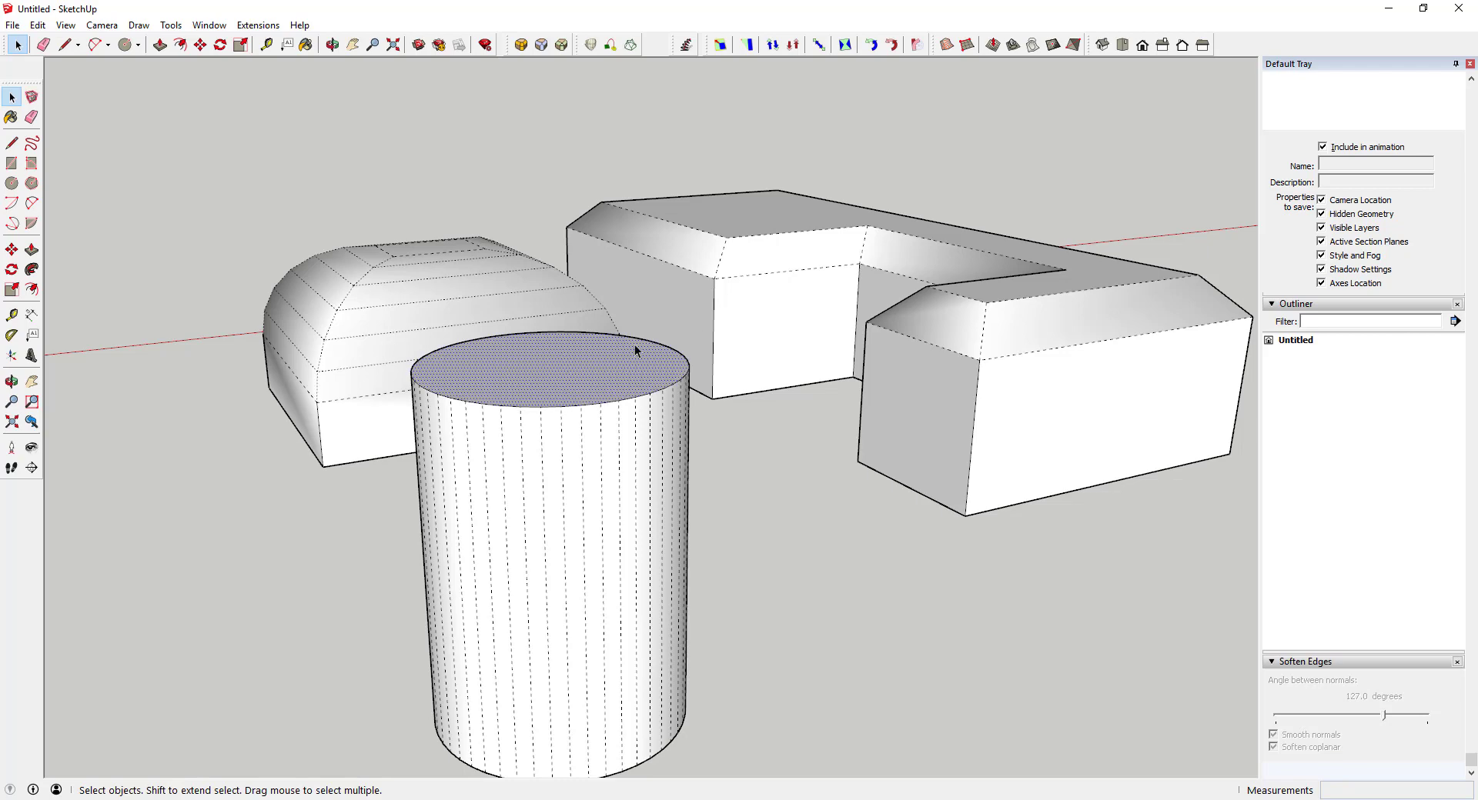
{"action": "left_click", "coordinate": [520, 46]}
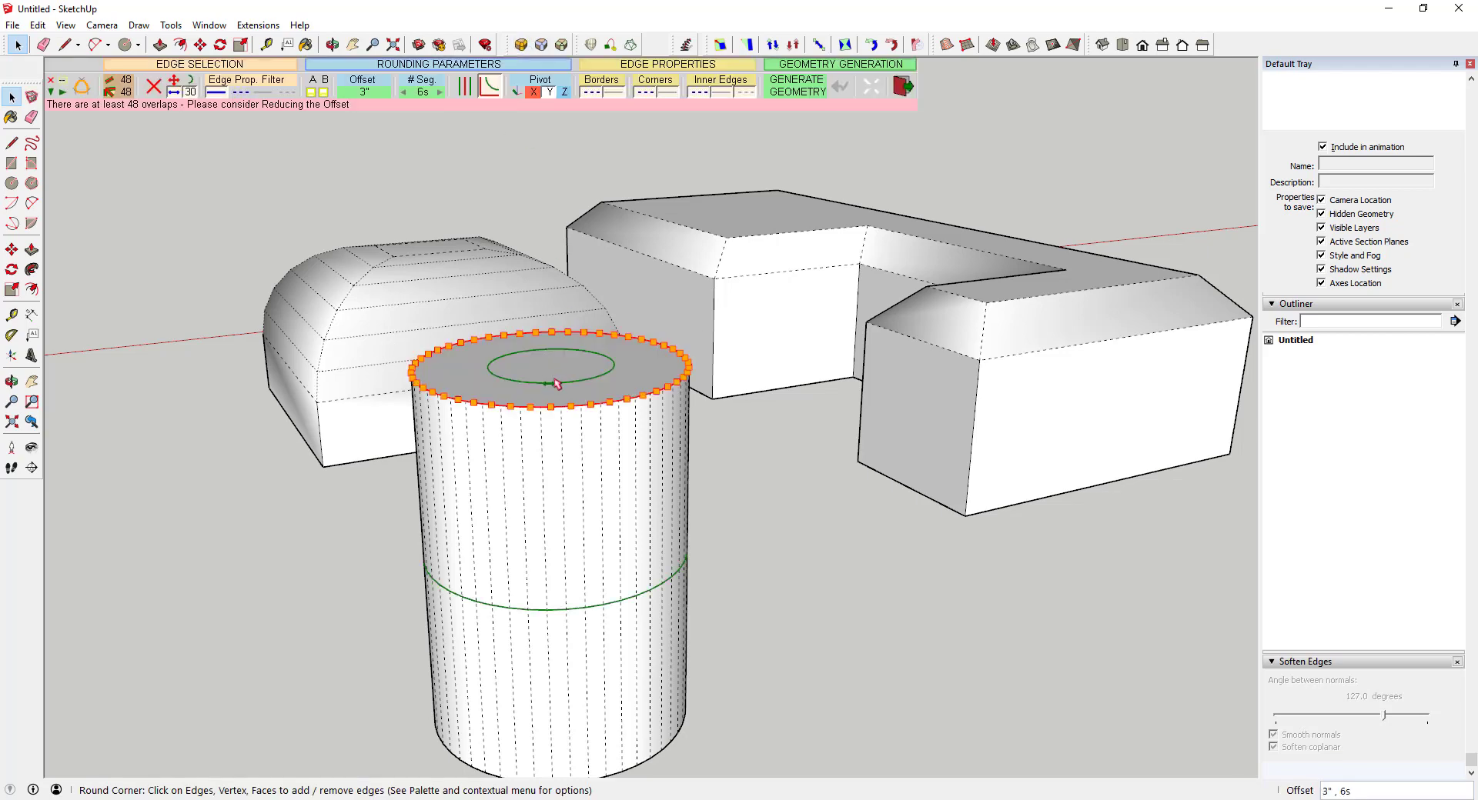
{"action": "left_click", "coordinate": [364, 91]}
{"action": "type", "text": "1"}
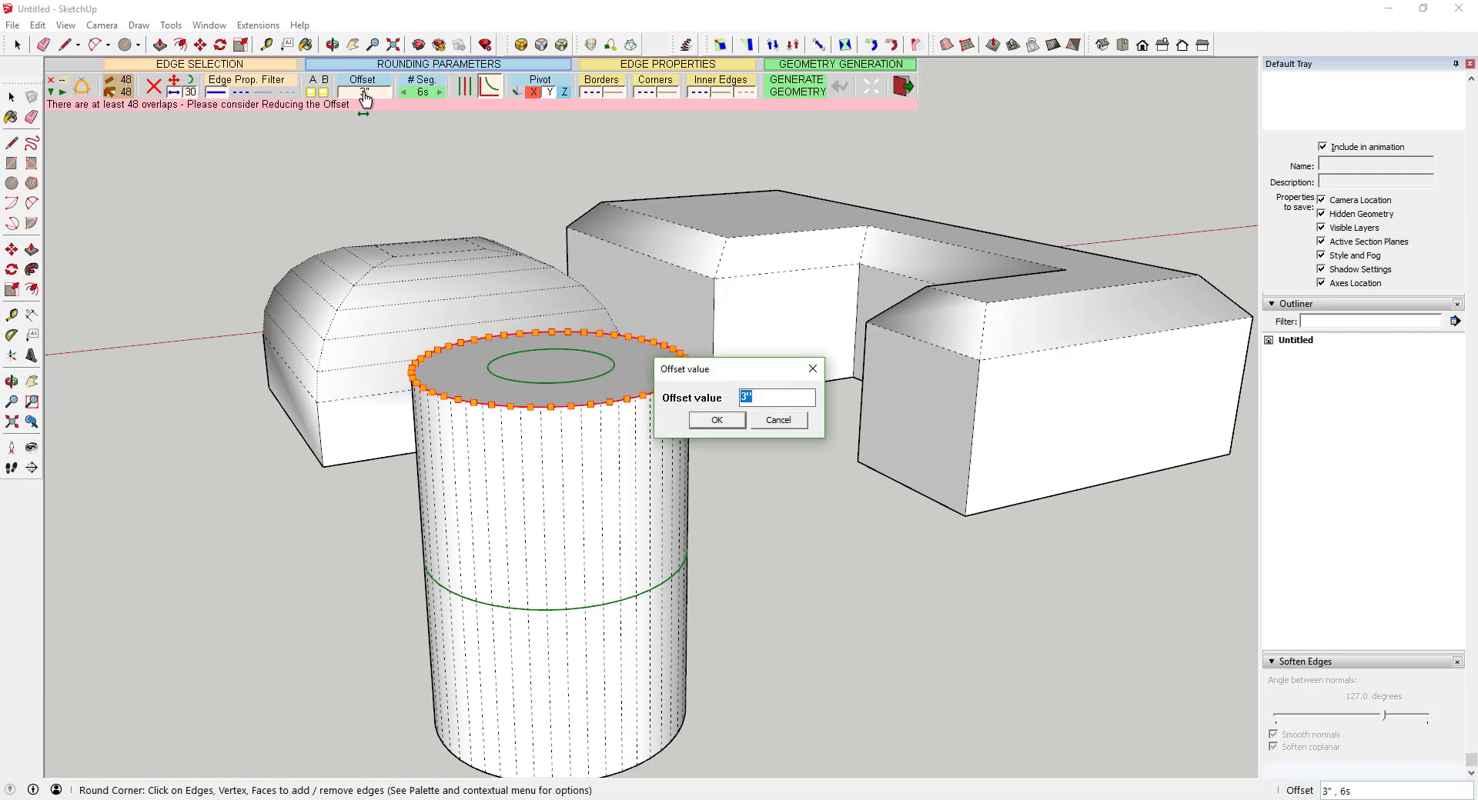
{"action": "key", "text": "Return"}
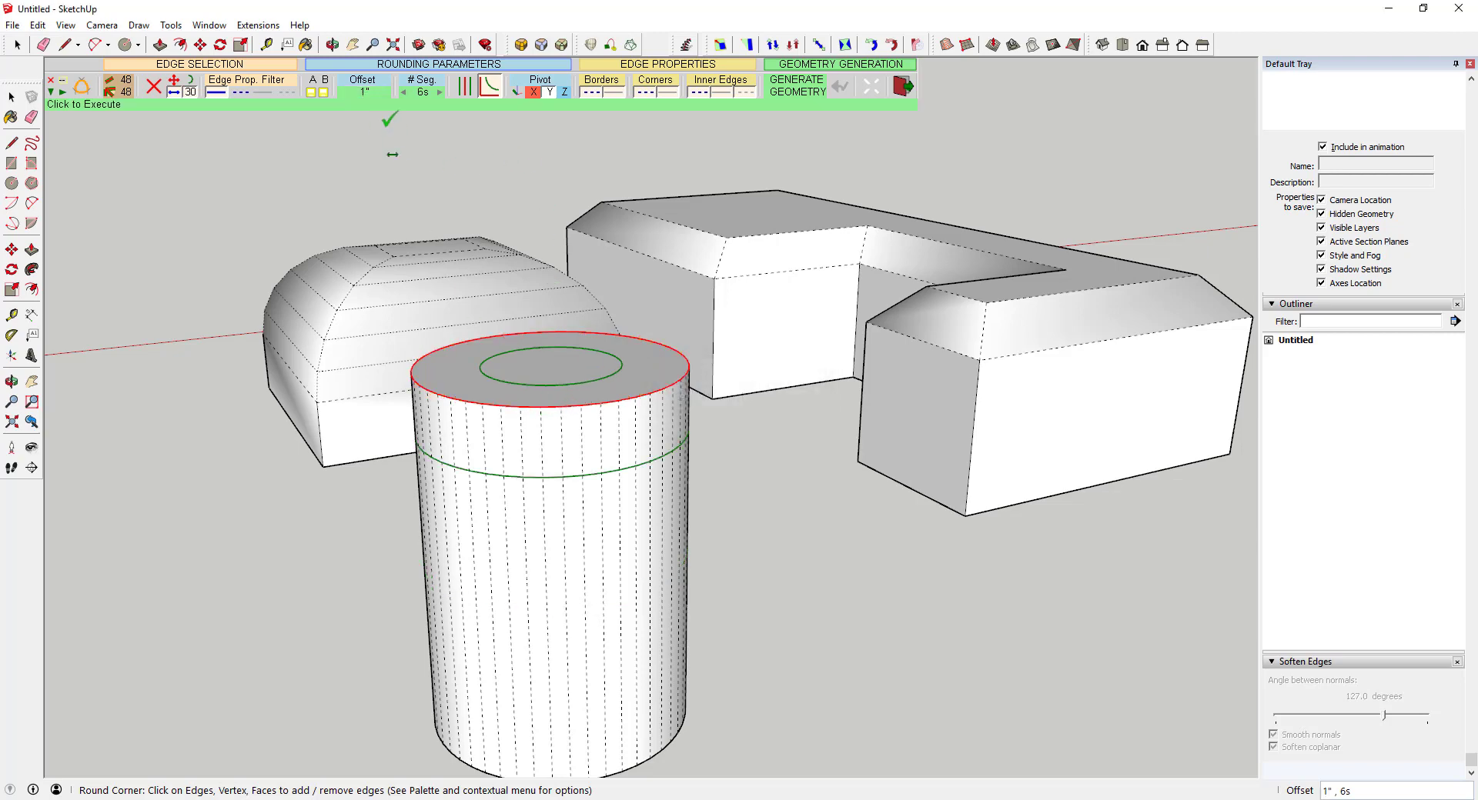
{"action": "double_click", "coordinate": [759, 488]}
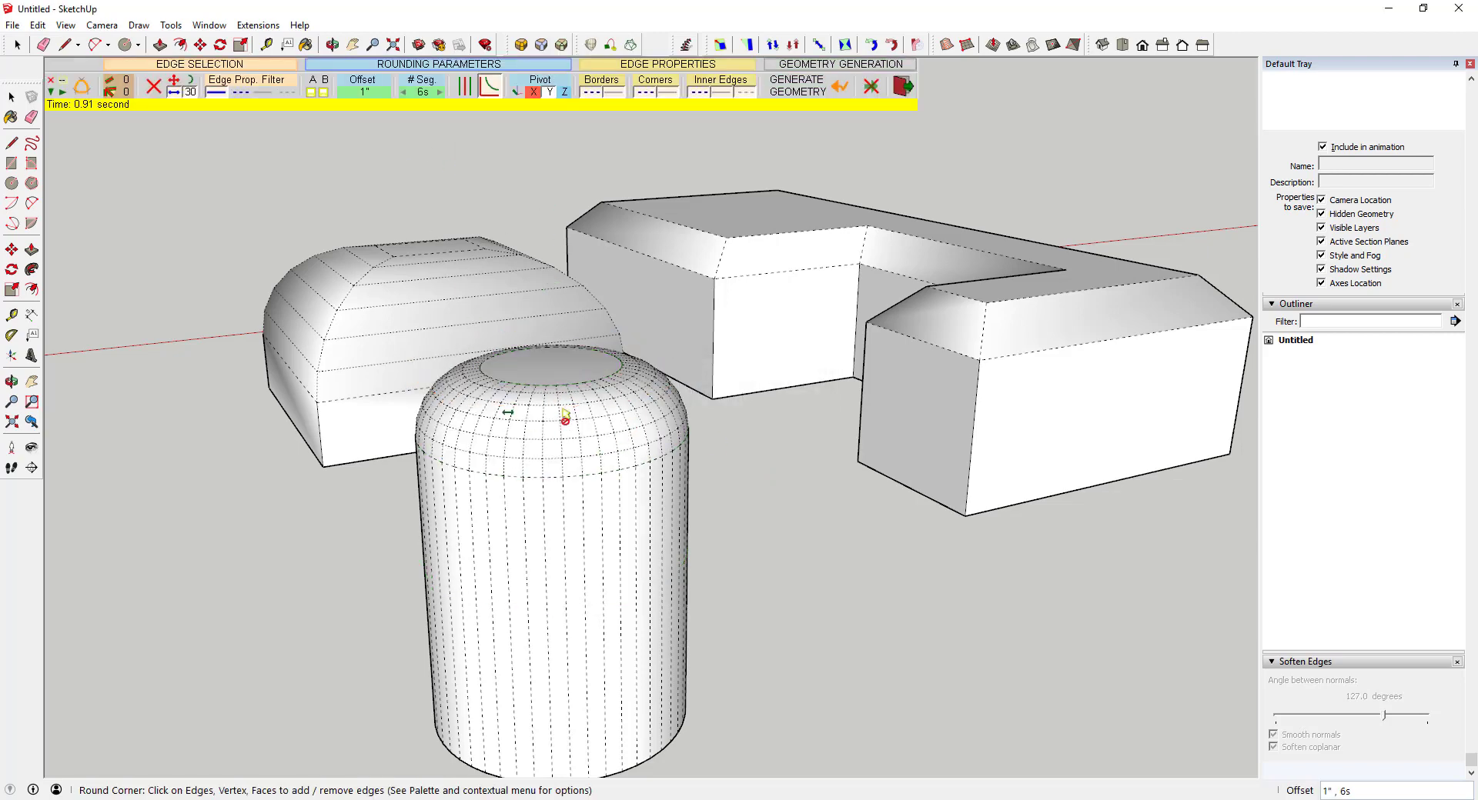
- Round the cylinder's bottom face edge the same way and exit rounding
{"action": "middle_click_drag", "start_coordinate": [649, 419], "coordinate": [535, 681]}
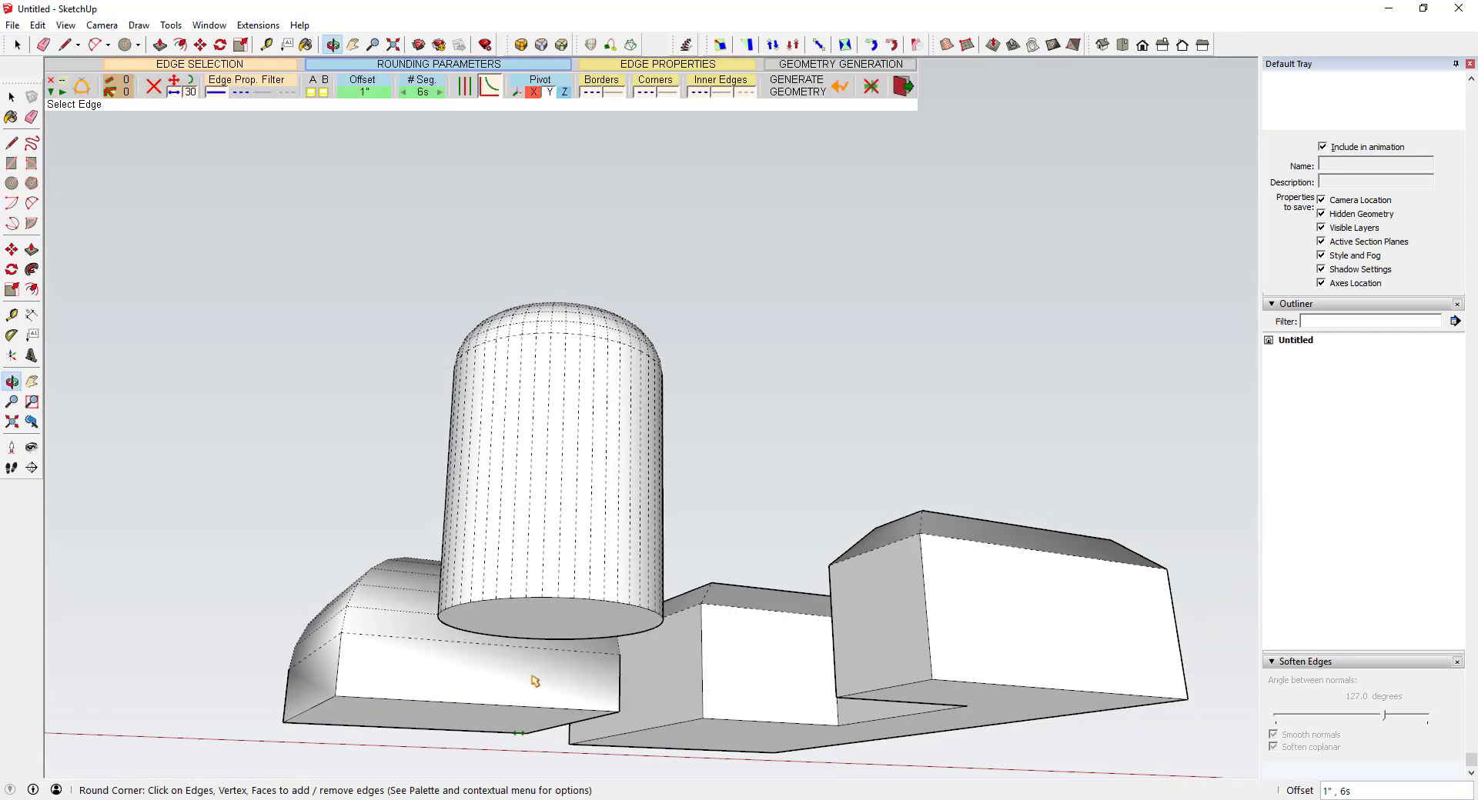
{"action": "left_click", "coordinate": [546, 622]}
{"action": "key", "text": "Return"}
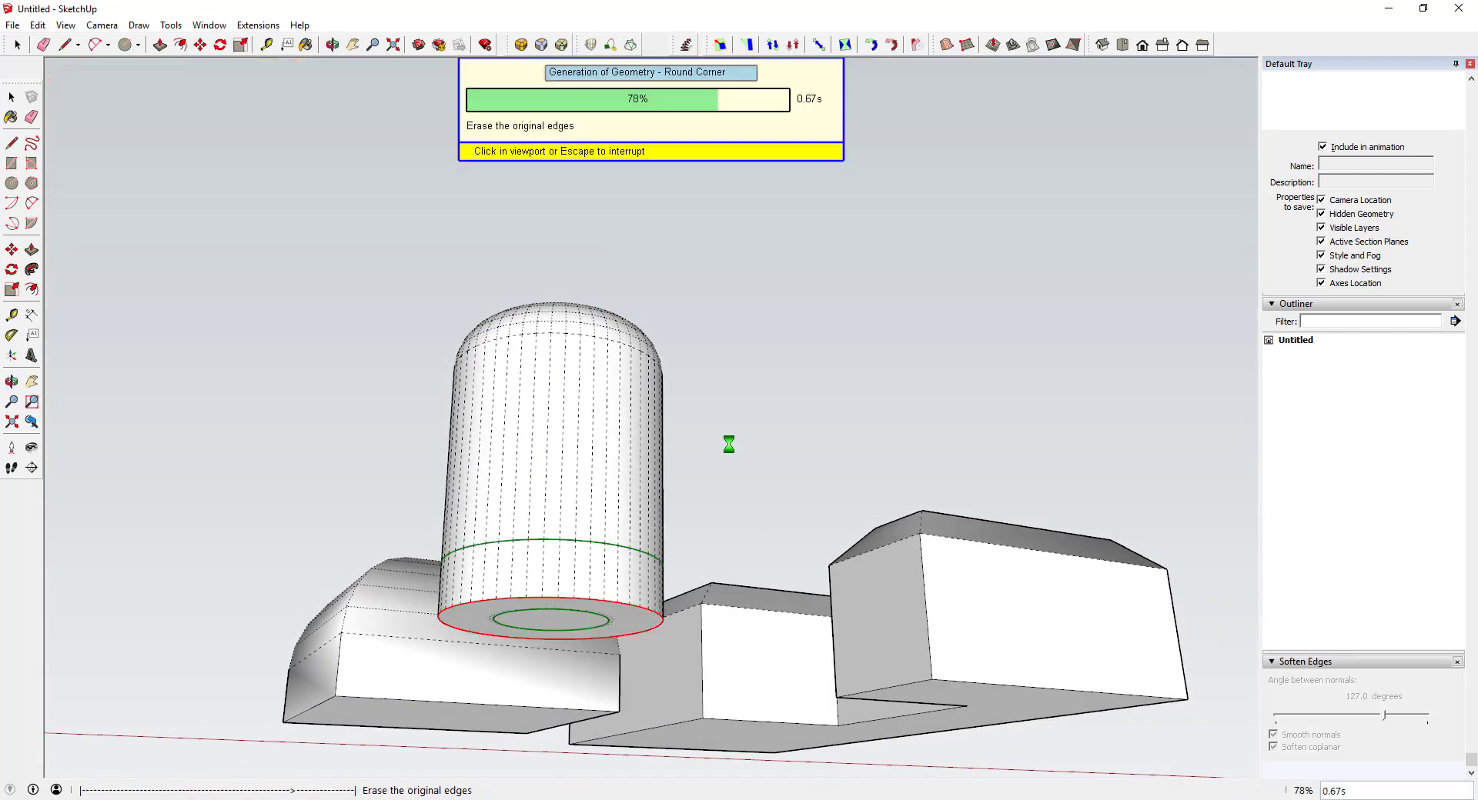
{"action": "middle_click_drag", "start_coordinate": [782, 429], "coordinate": [431, 471]}
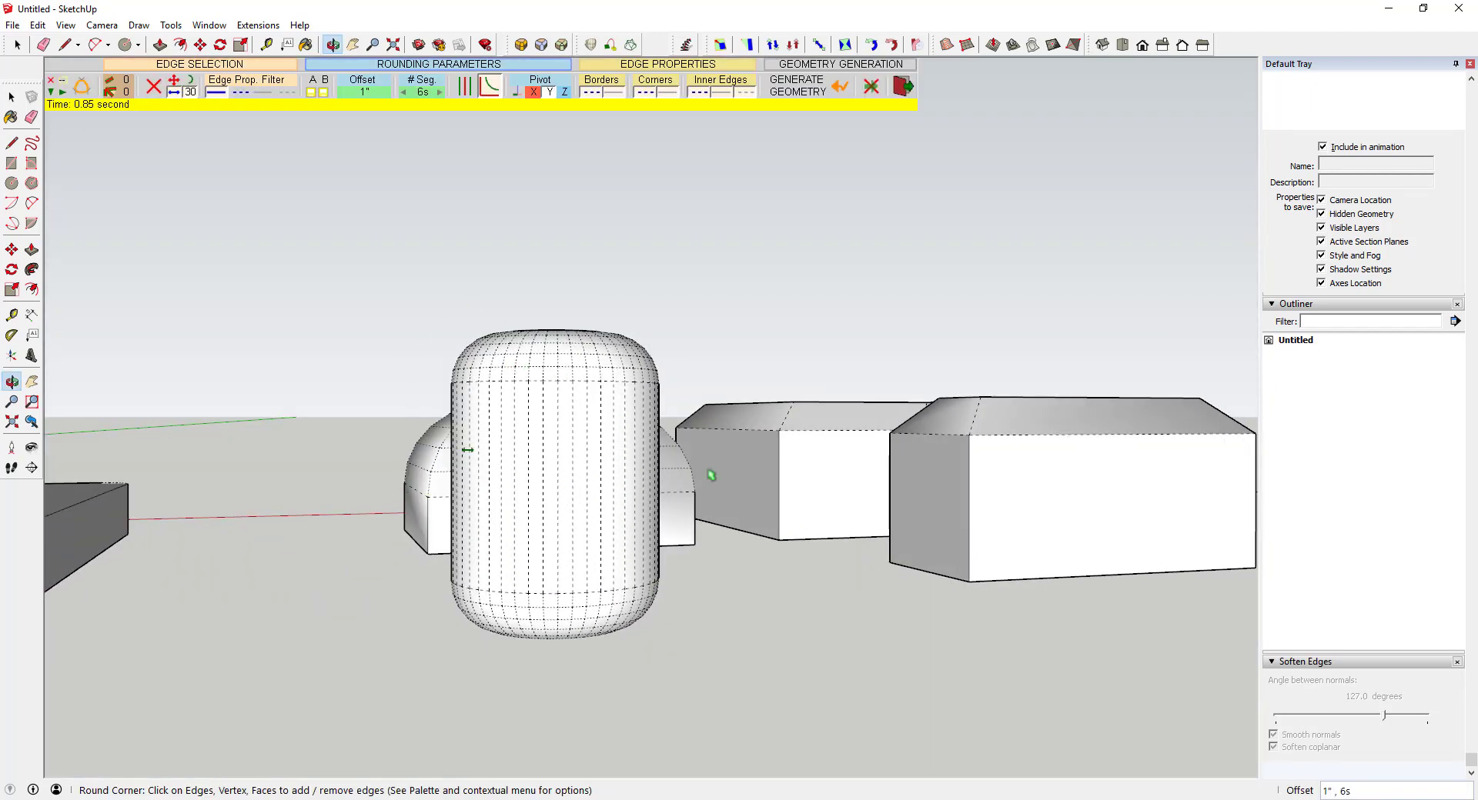
{"action": "middle_click_drag", "start_coordinate": [513, 426], "coordinate": [546, 429]}
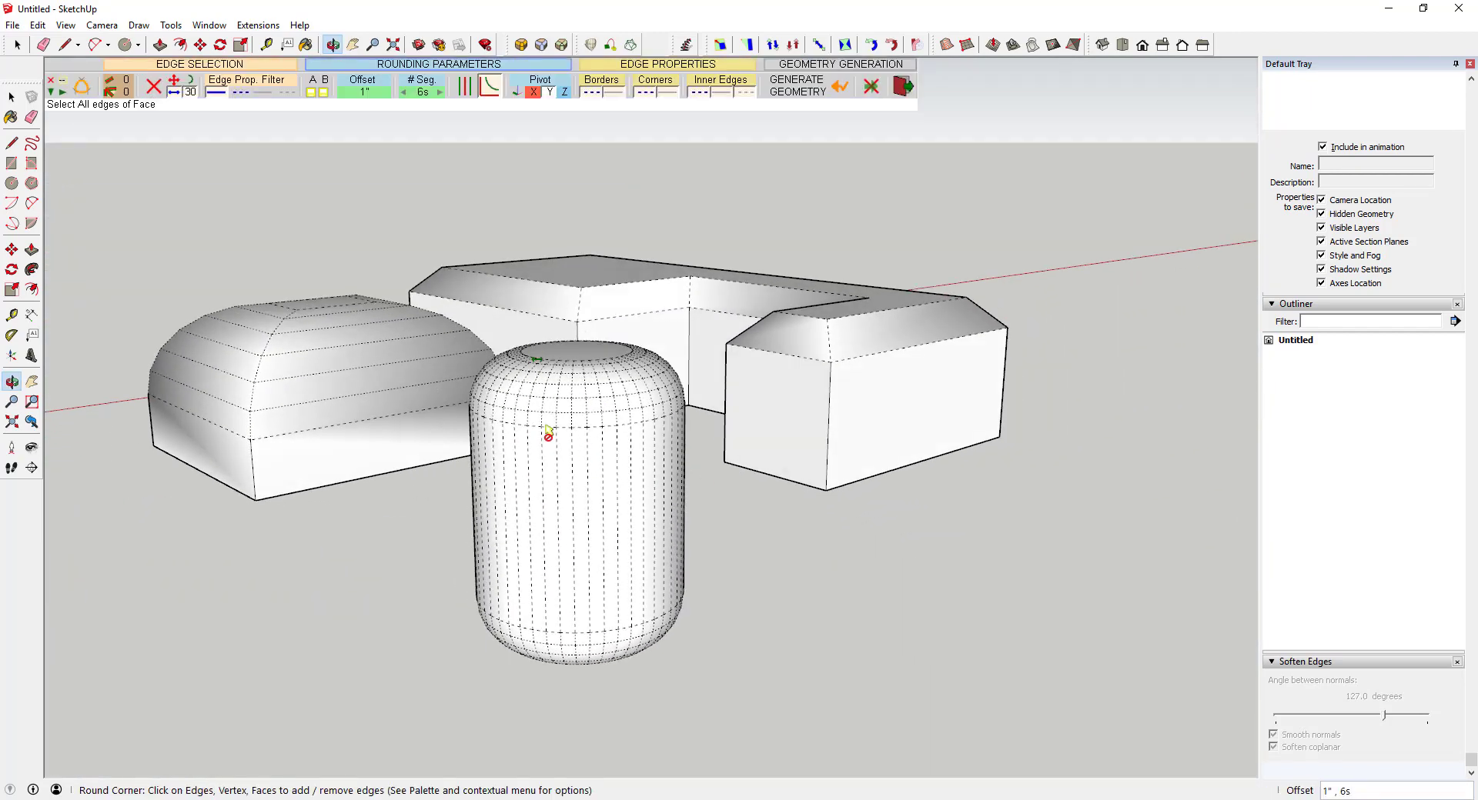
{"action": "key", "text": "space"}
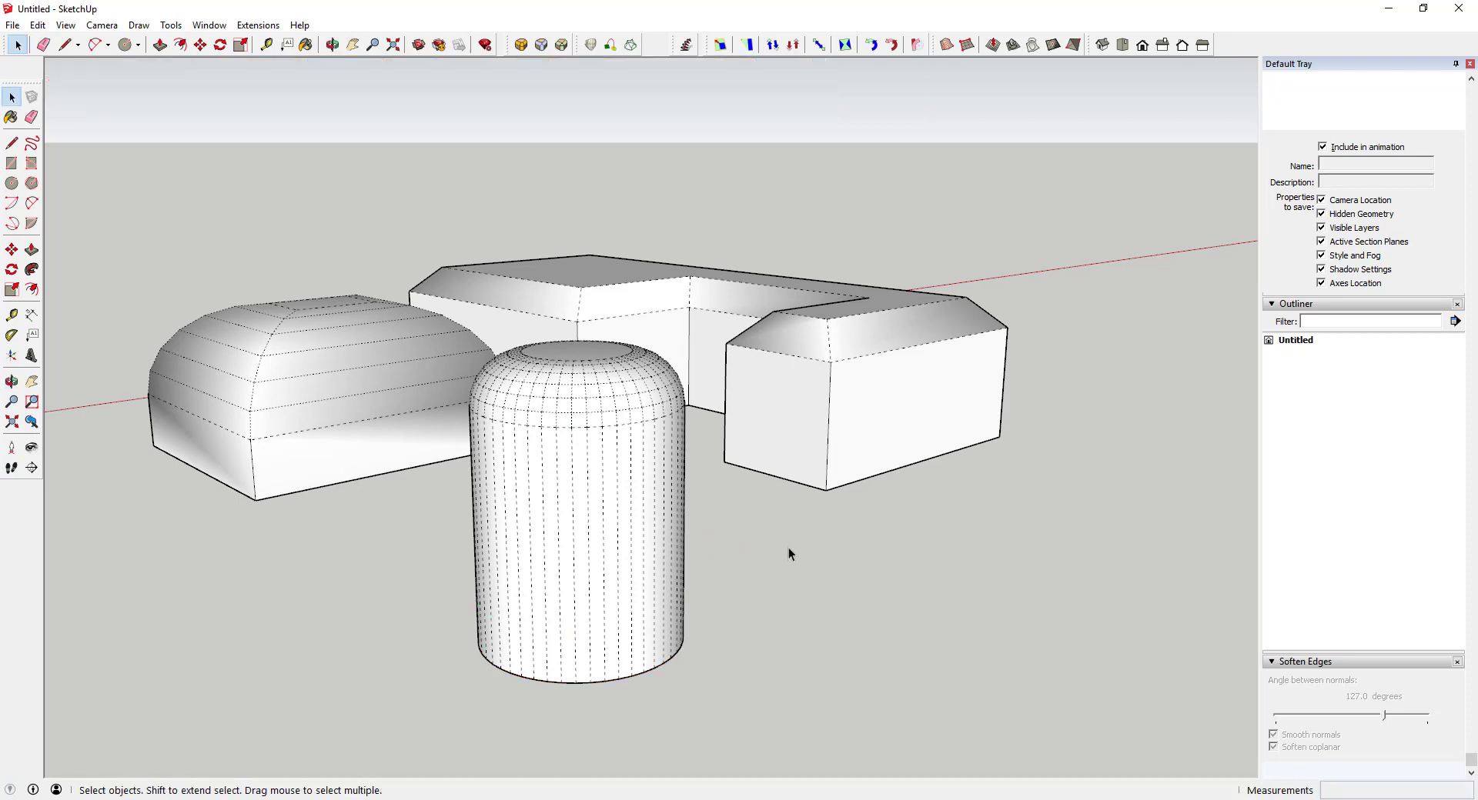
- Apply a 1-inch Bevel to the cylinder's bottom face edge and check it from below
{"action": "middle_click_drag", "start_coordinate": [788, 554], "coordinate": [558, 148]}
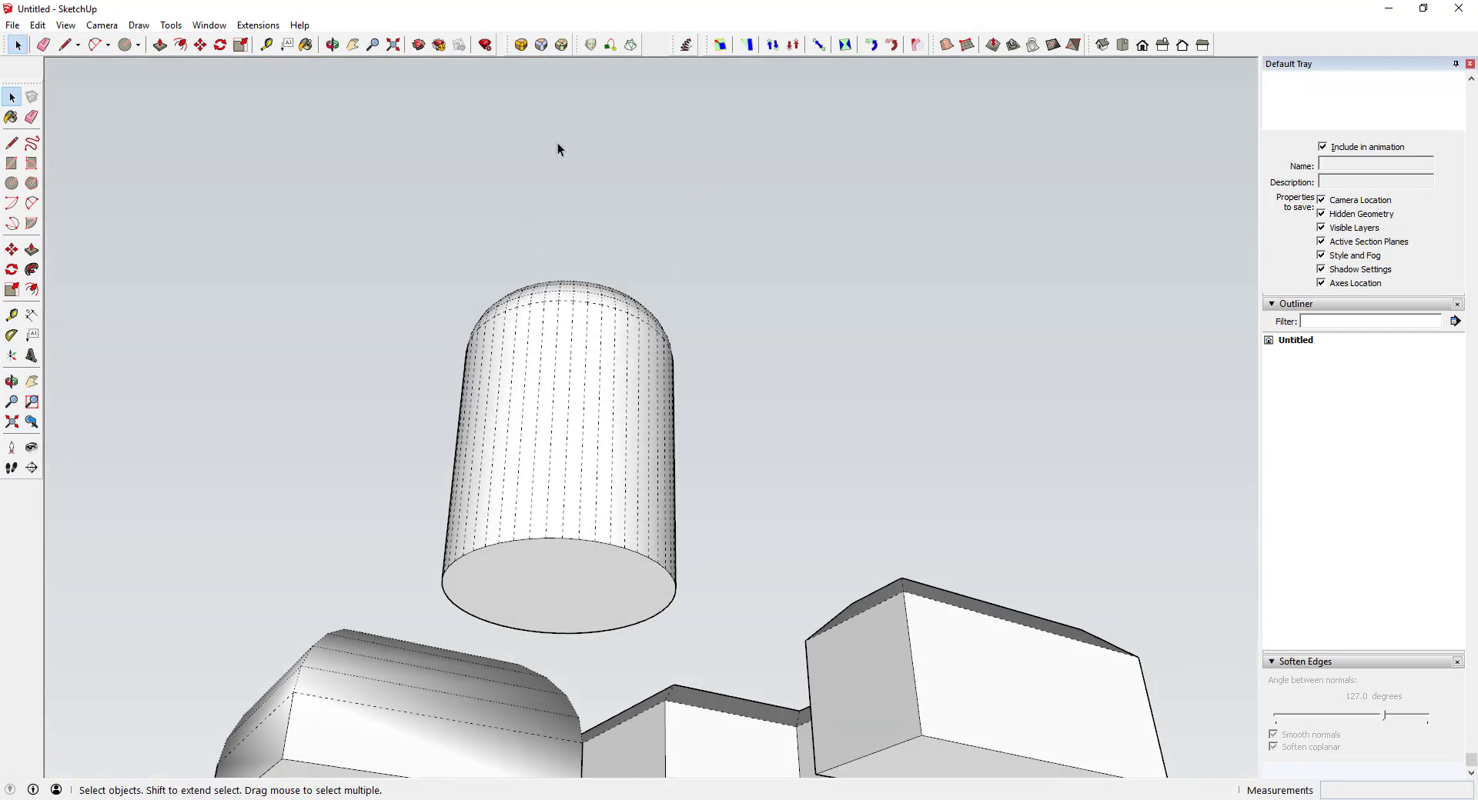
{"action": "left_click", "coordinate": [562, 44]}
{"action": "left_click", "coordinate": [572, 572]}
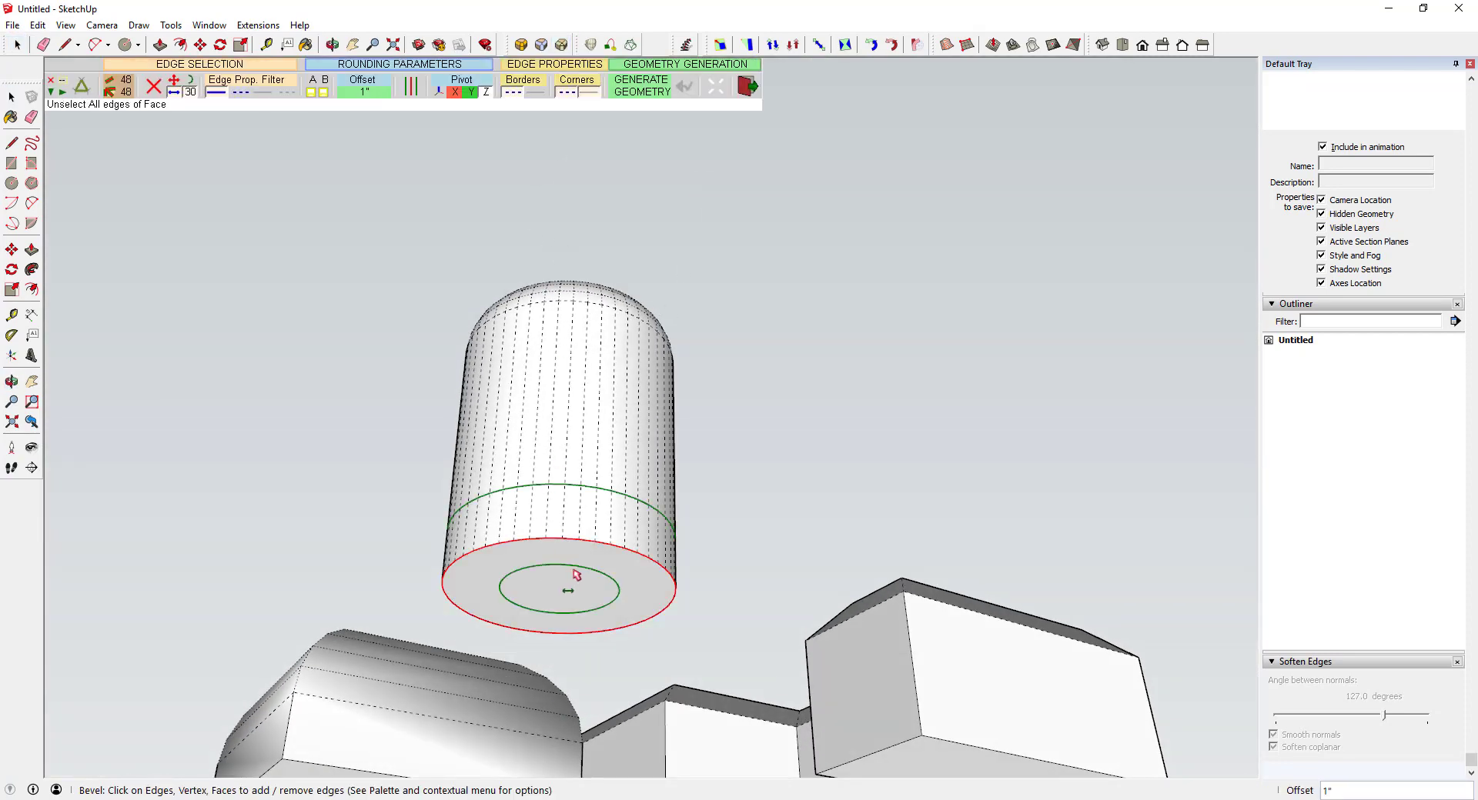
{"action": "left_click", "coordinate": [766, 528]}
{"action": "middle_click_drag", "start_coordinate": [766, 527], "coordinate": [531, 645]}
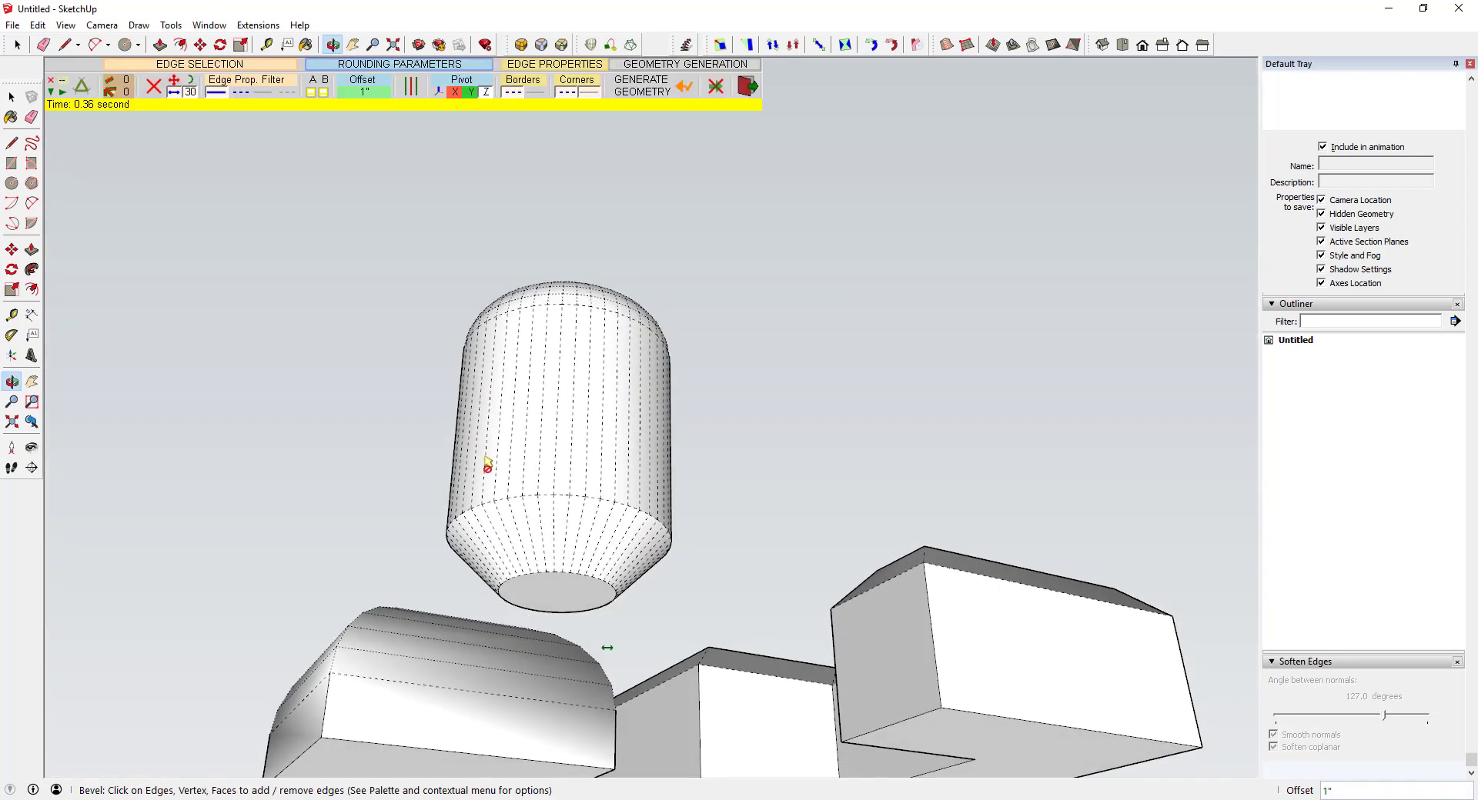
{"action": "middle_click_drag", "start_coordinate": [564, 568], "coordinate": [596, 500]}
{"action": "scroll", "coordinate": [614, 457], "scroll_direction": "up", "scroll_amount": 2}
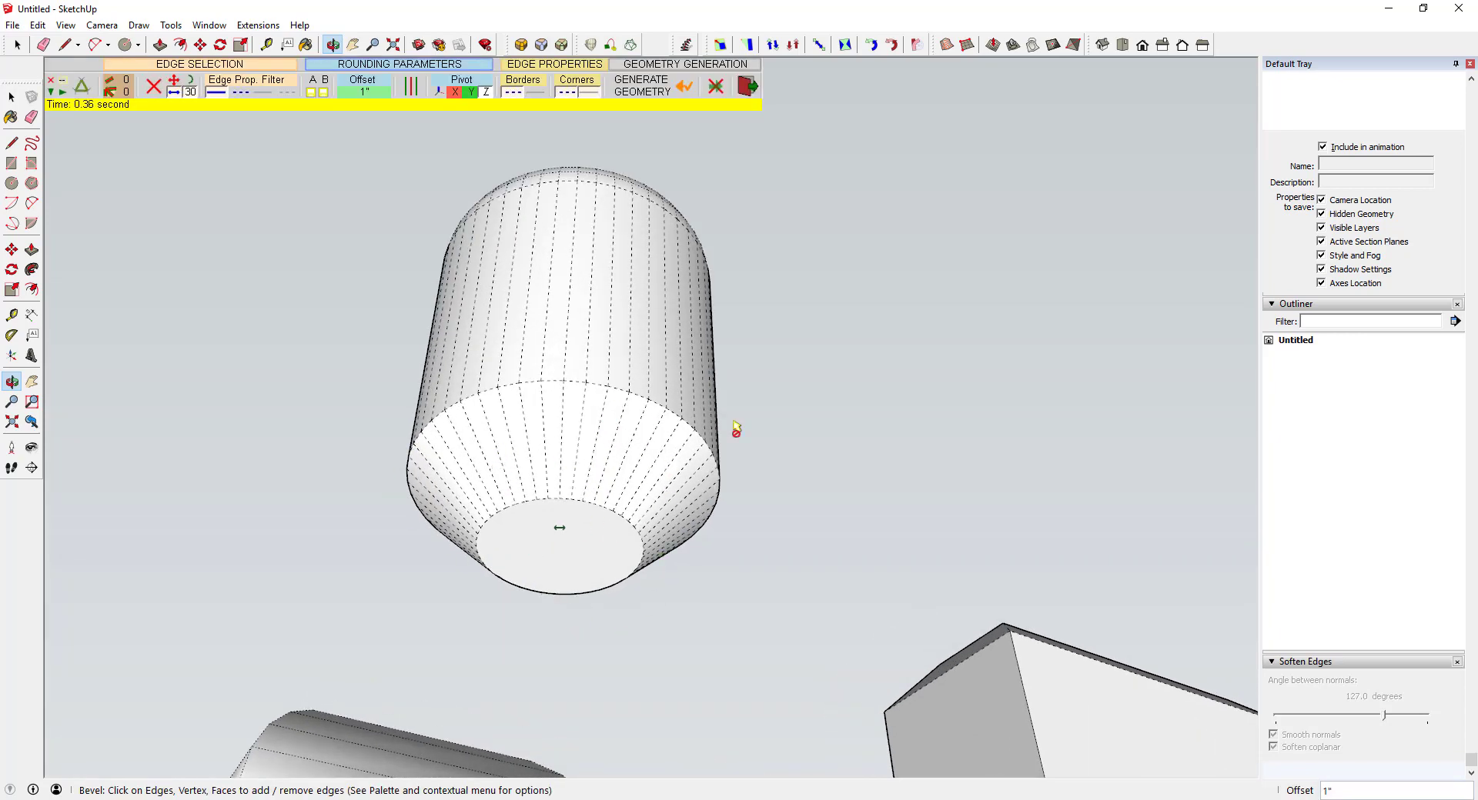
{"action": "middle_click_drag", "start_coordinate": [735, 428], "coordinate": [772, 458]}
{"action": "key", "text": "space"}
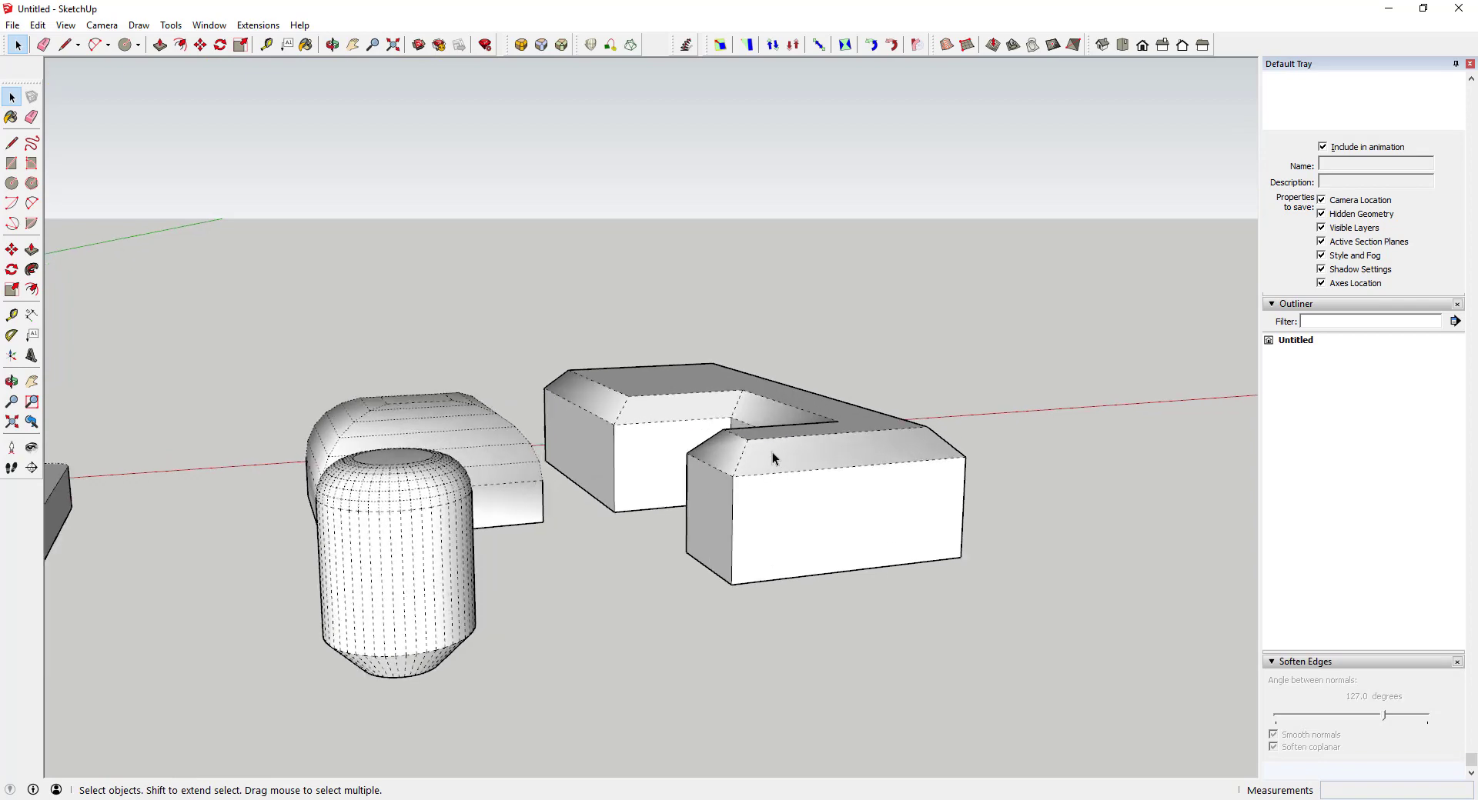
{"action": "scroll", "coordinate": [773, 459], "scroll_direction": "down", "scroll_amount": 5}
{"action": "scroll", "coordinate": [665, 475], "scroll_direction": "up", "scroll_amount": 2}
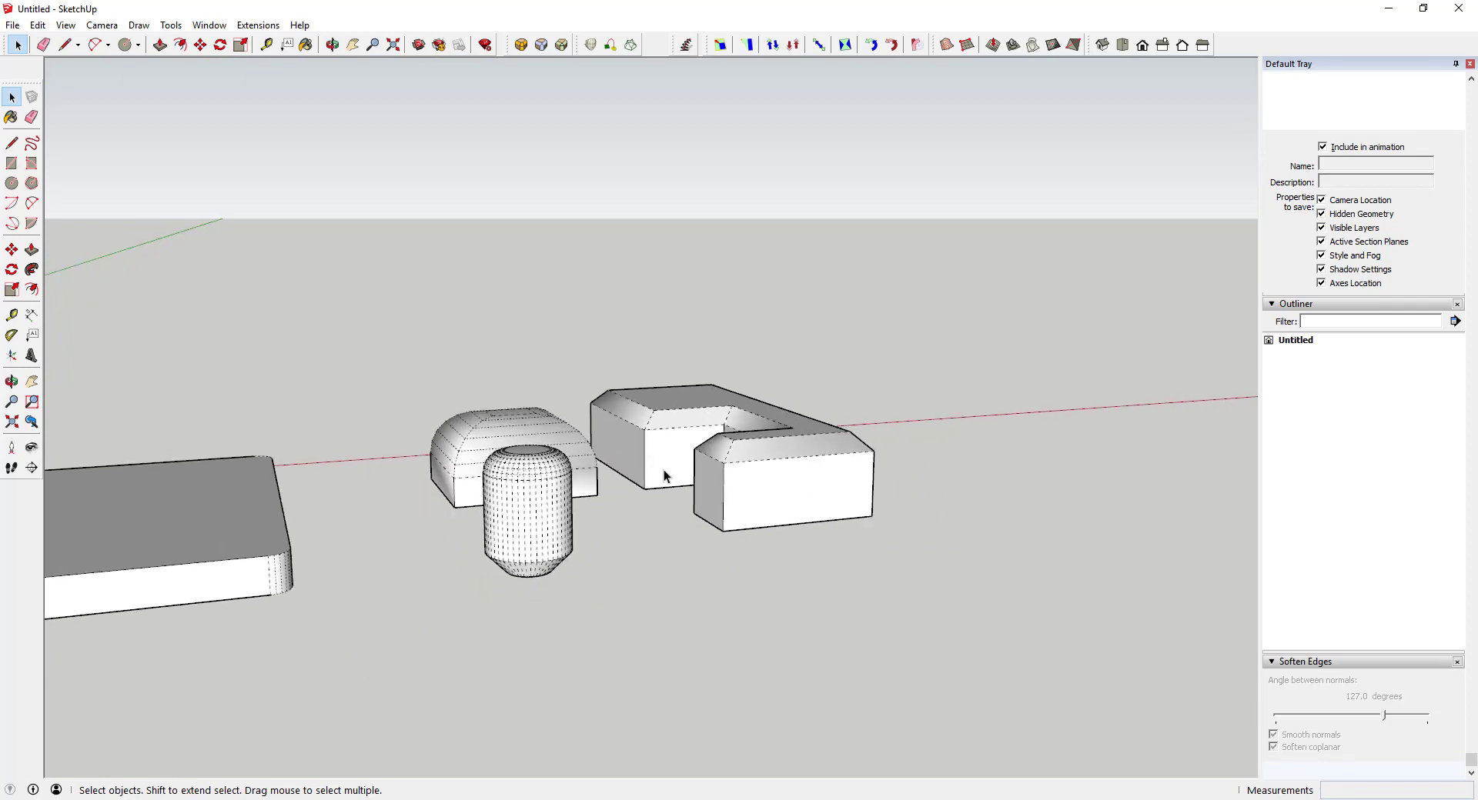
- Draw a rectangle beside the blocks and push/pull it into a base box
{"action": "scroll", "coordinate": [543, 467], "scroll_direction": "down", "scroll_amount": 2}
{"action": "middle_click_drag", "start_coordinate": [753, 472], "coordinate": [759, 534]}
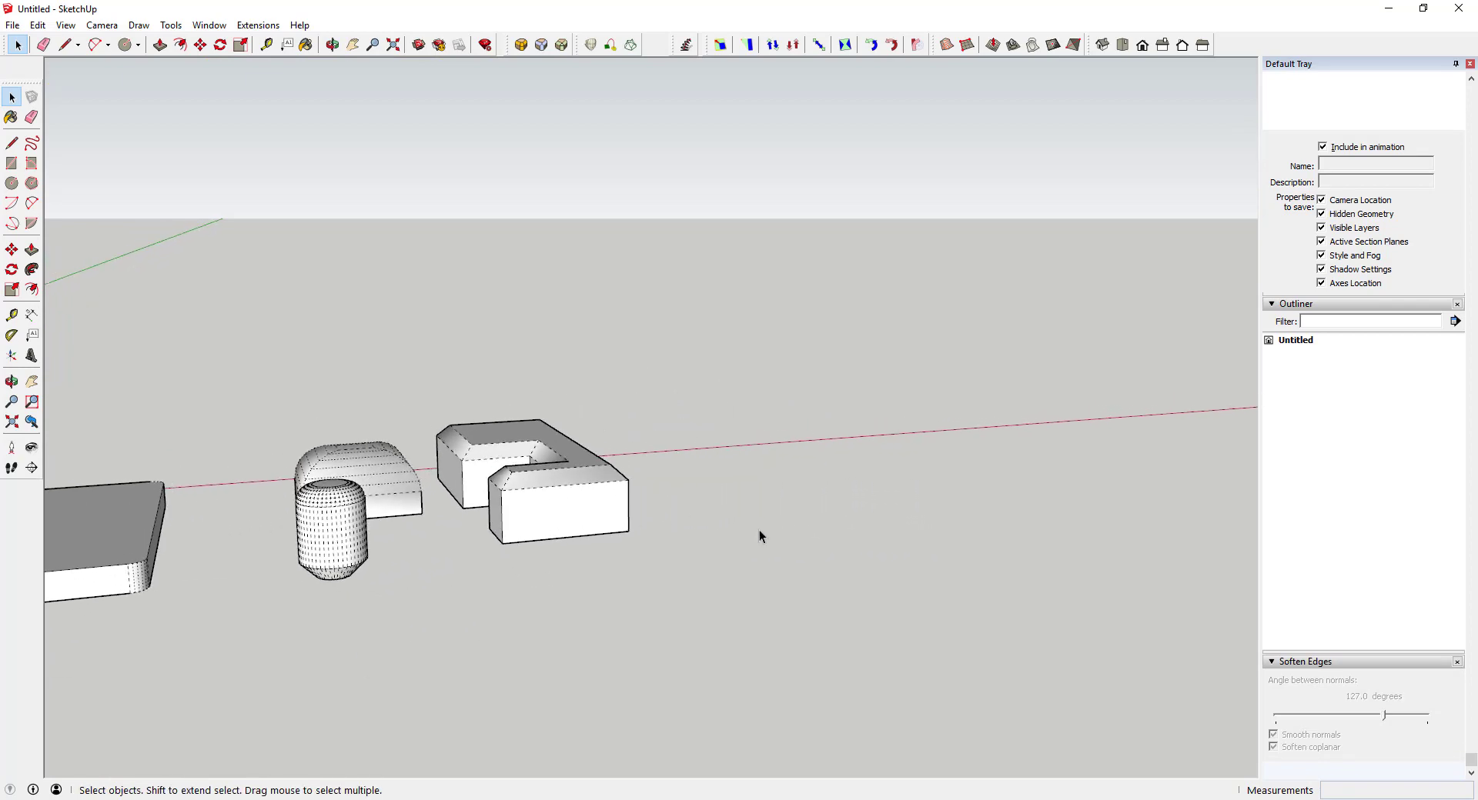
{"action": "key", "text": "r"}
{"action": "left_click", "coordinate": [744, 516]}
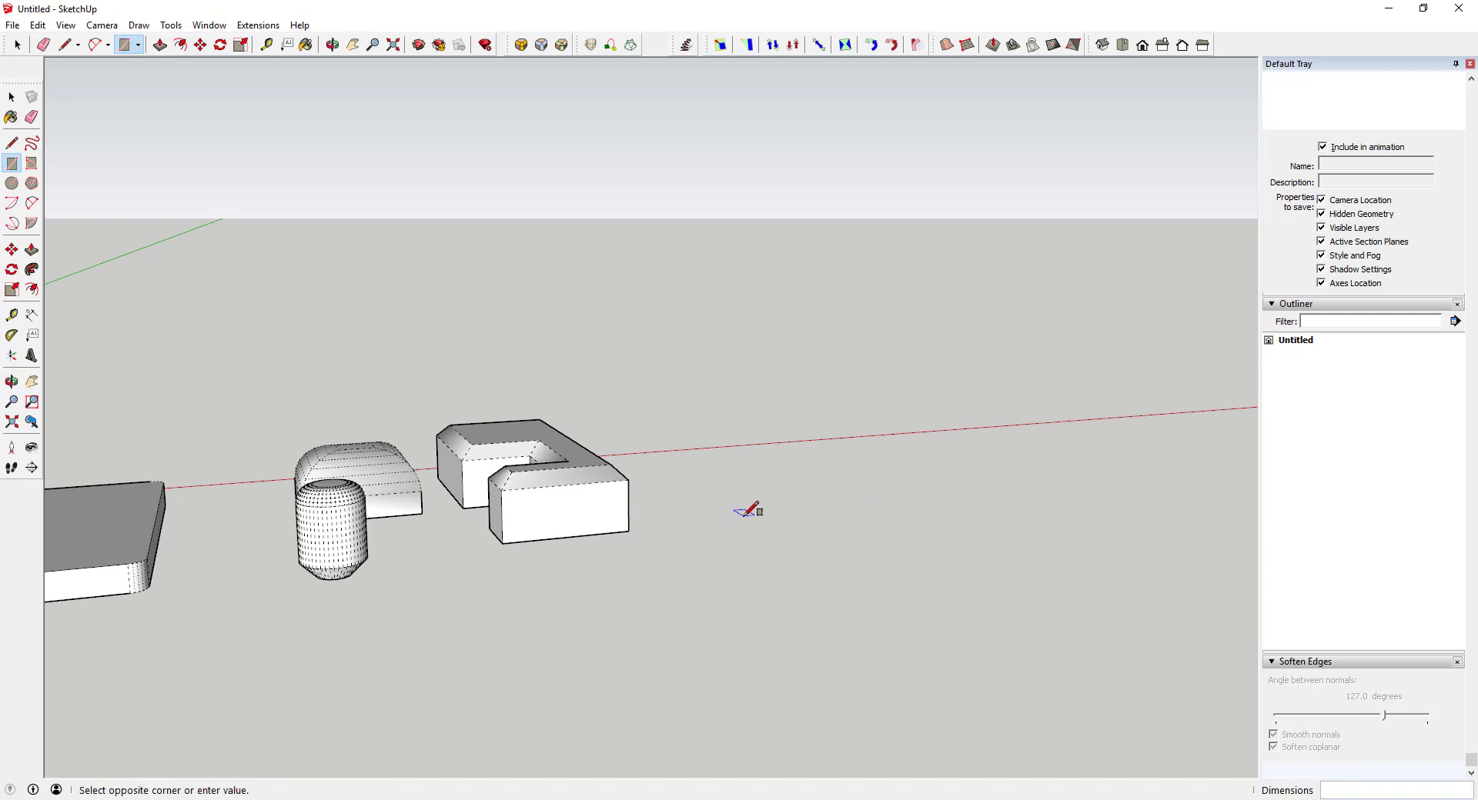
{"action": "left_click", "coordinate": [812, 467]}
{"action": "key", "text": "space"}
{"action": "key", "text": "p"}
{"action": "left_click_drag", "start_coordinate": [793, 485], "coordinate": [800, 404]}
{"action": "key", "text": "space"}
{"action": "scroll", "coordinate": [851, 362], "scroll_direction": "up", "scroll_amount": 3}
{"action": "scroll", "coordinate": [816, 416], "scroll_direction": "up", "scroll_amount": 1}
- Draw a smaller rectangle on the box top and pull it up into a tall post
{"action": "key", "text": "r"}
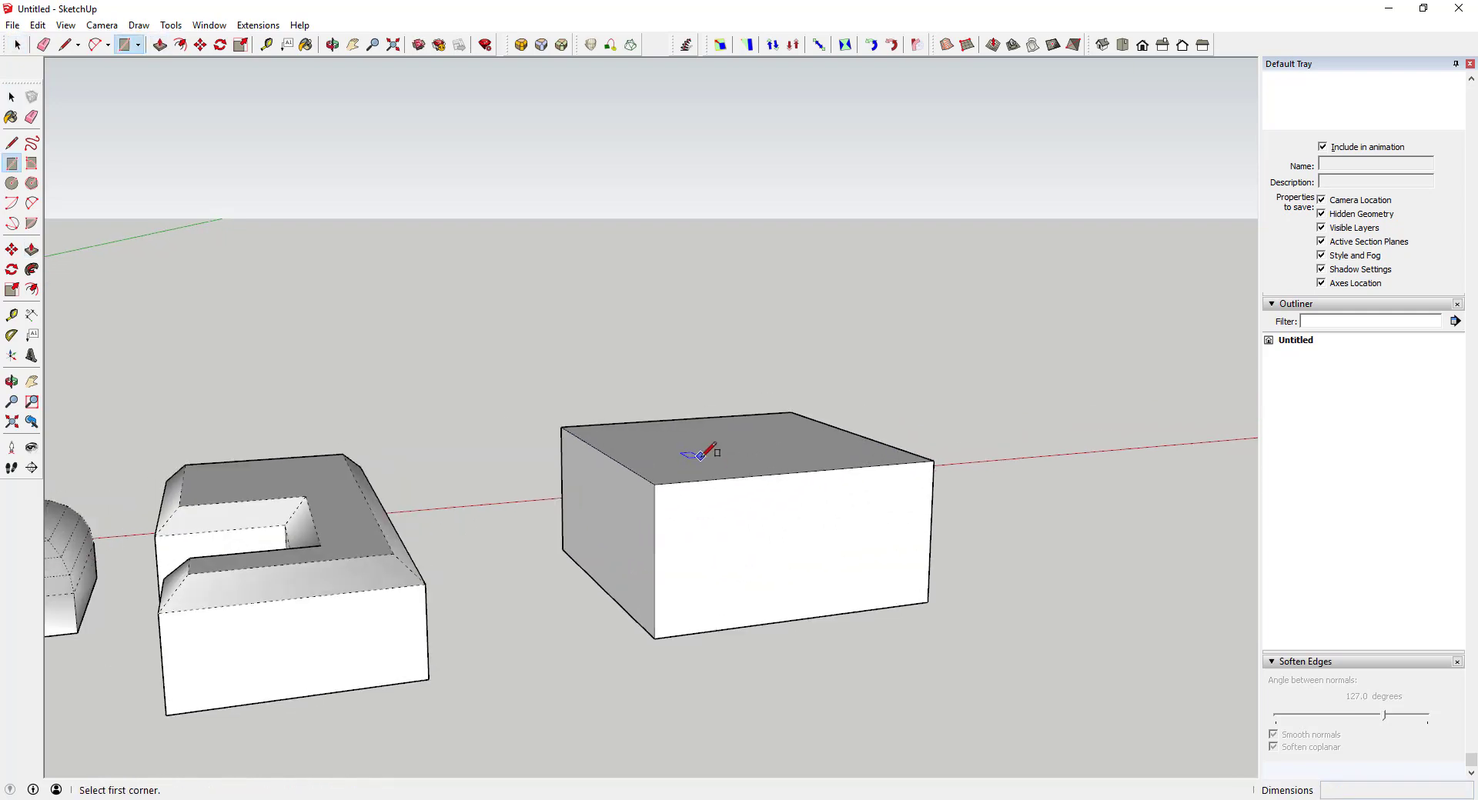
{"action": "left_click", "coordinate": [699, 455]}
{"action": "left_click", "coordinate": [768, 428]}
{"action": "key", "text": "space"}
{"action": "key", "text": "p"}
{"action": "left_click_drag", "start_coordinate": [732, 436], "coordinate": [746, 290]}
{"action": "key", "text": "space"}
{"action": "scroll", "coordinate": [825, 537], "scroll_direction": "up", "scroll_amount": 3}
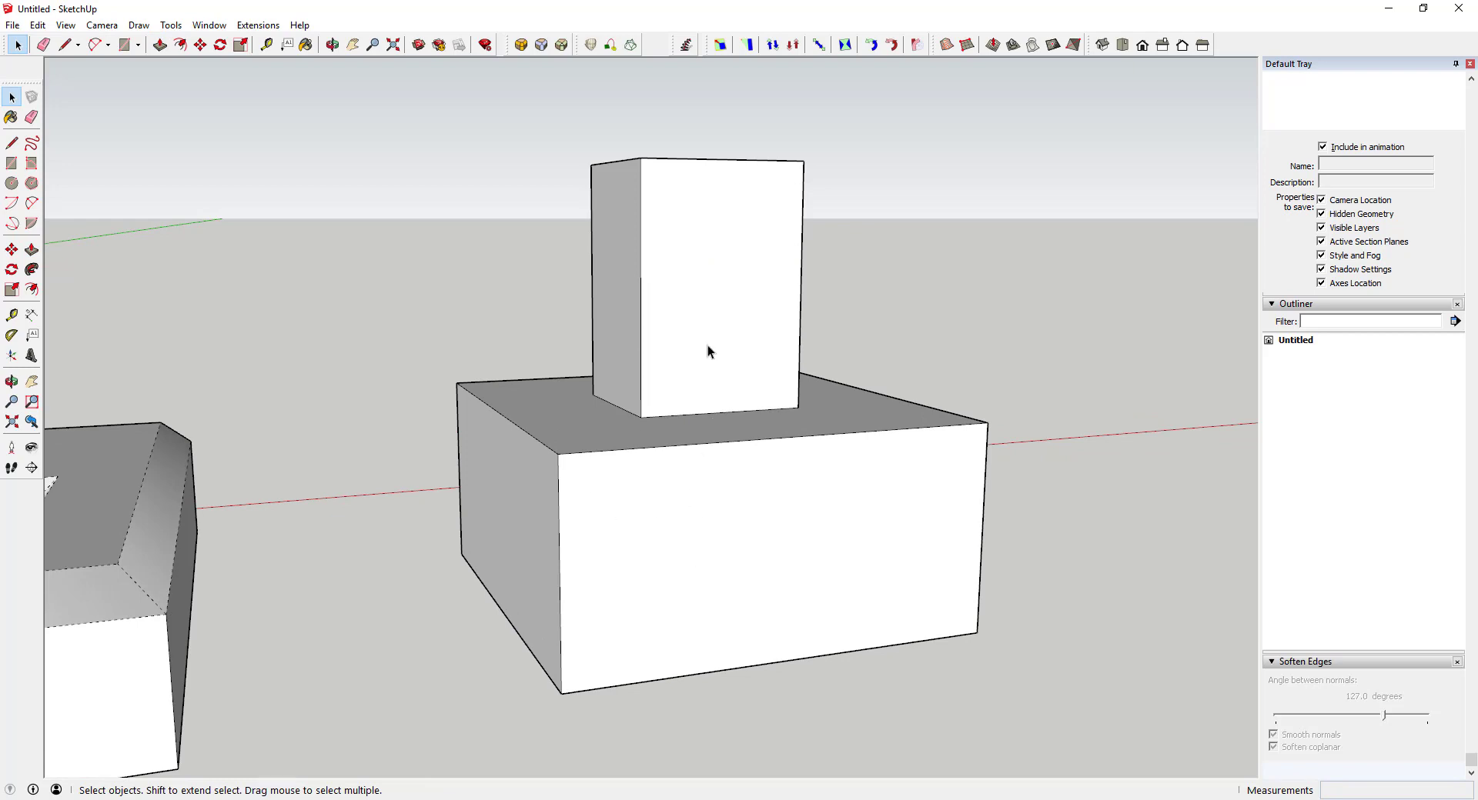
{"action": "mouse_move", "coordinate": [709, 354]}
{"action": "middle_mouse_down"}
{"action": "mouse_move", "coordinate": [732, 501]}
{"action": "mouse_move", "coordinate": [796, 354]}
{"action": "middle_mouse_up"}
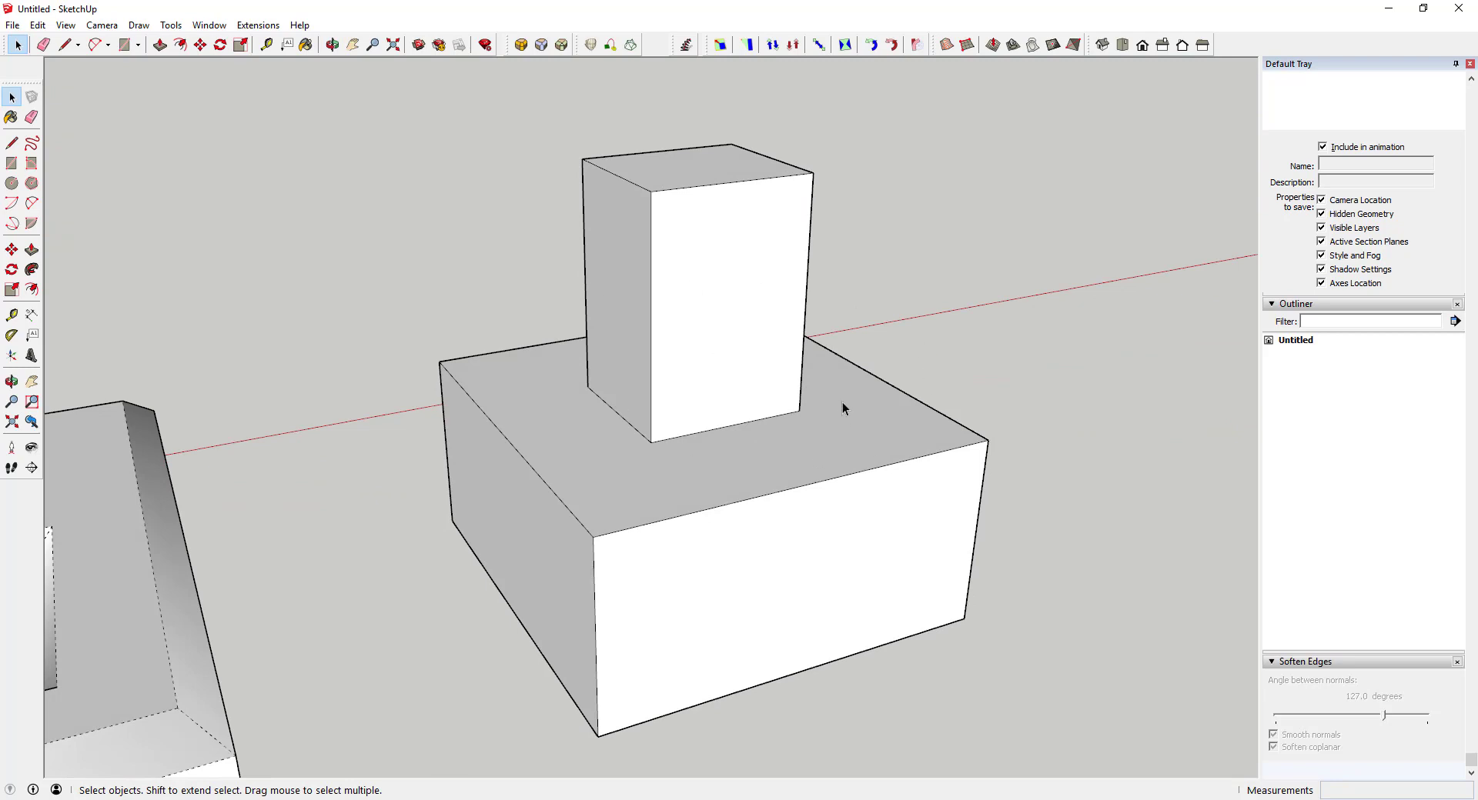
- In Round Corner, pick the four base edges where the post meets the box
{"action": "left_click", "coordinate": [521, 45]}
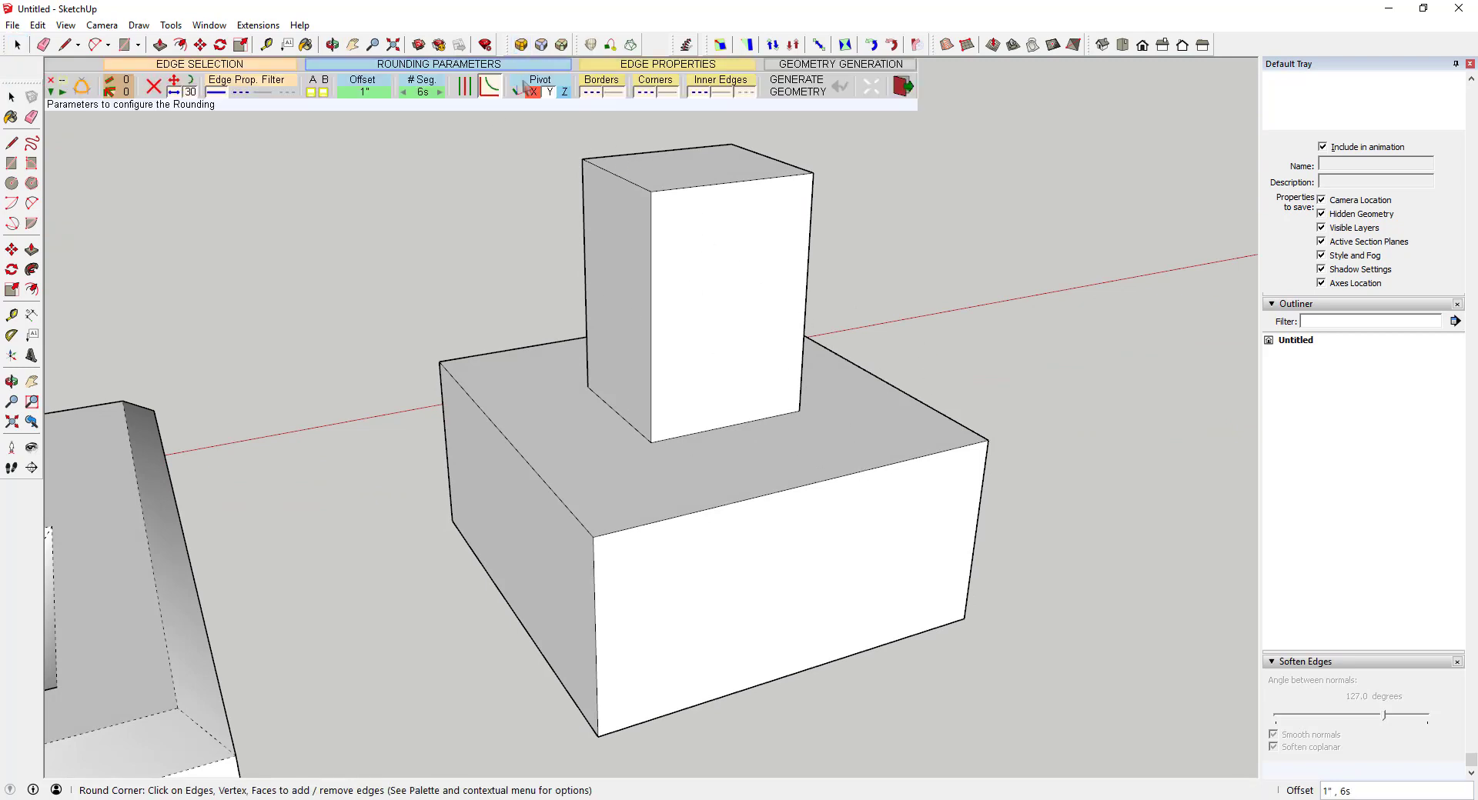
{"action": "left_click", "coordinate": [637, 434]}
{"action": "left_click", "coordinate": [675, 440]}
{"action": "mouse_move", "coordinate": [681, 444]}
{"action": "middle_mouse_down"}
{"action": "mouse_move", "coordinate": [419, 379]}
{"action": "mouse_move", "coordinate": [700, 422]}
{"action": "middle_mouse_up"}
{"action": "left_click", "coordinate": [722, 441]}
{"action": "middle_click_drag", "start_coordinate": [970, 418], "coordinate": [772, 389]}
{"action": "left_click", "coordinate": [263, 374]}
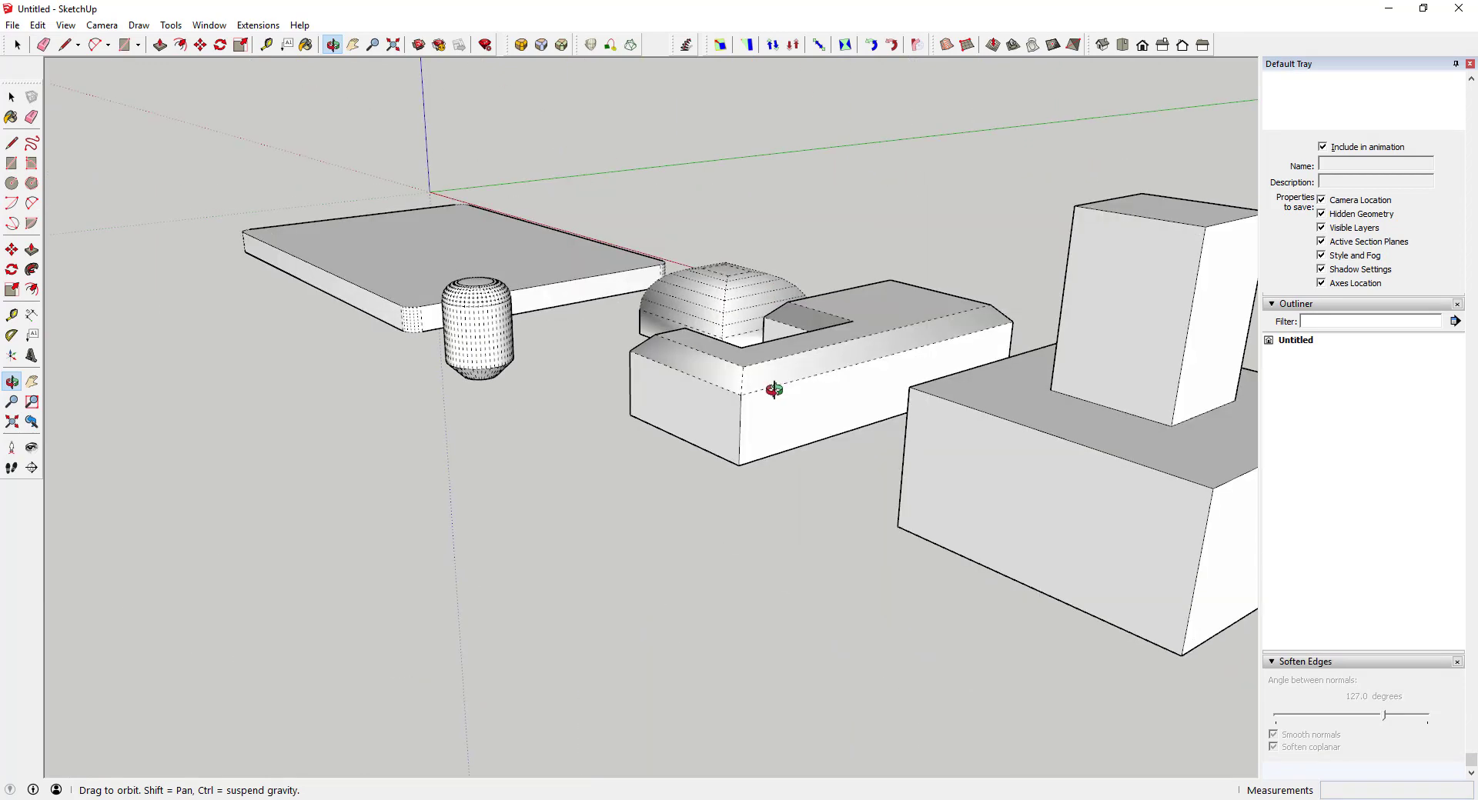
{"action": "middle_click_drag", "start_coordinate": [913, 370], "coordinate": [1196, 337]}
{"action": "scroll", "coordinate": [1196, 338], "scroll_direction": "up", "scroll_amount": 5}
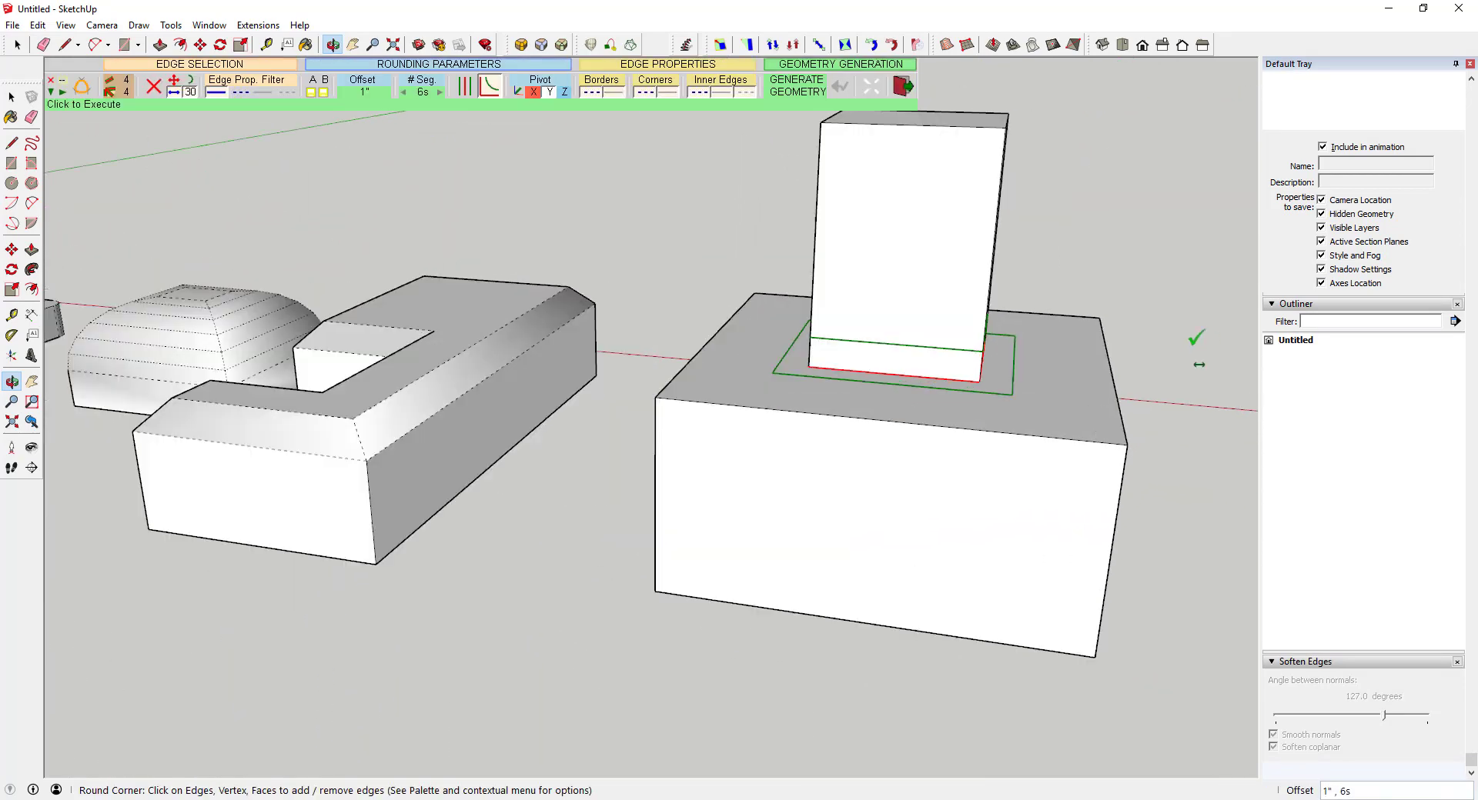
{"action": "scroll", "coordinate": [1147, 369], "scroll_direction": "down", "scroll_amount": 2}
- Generate the 1-inch six-segment fillet around the post's base and inspect it
{"action": "left_click", "coordinate": [1162, 320]}
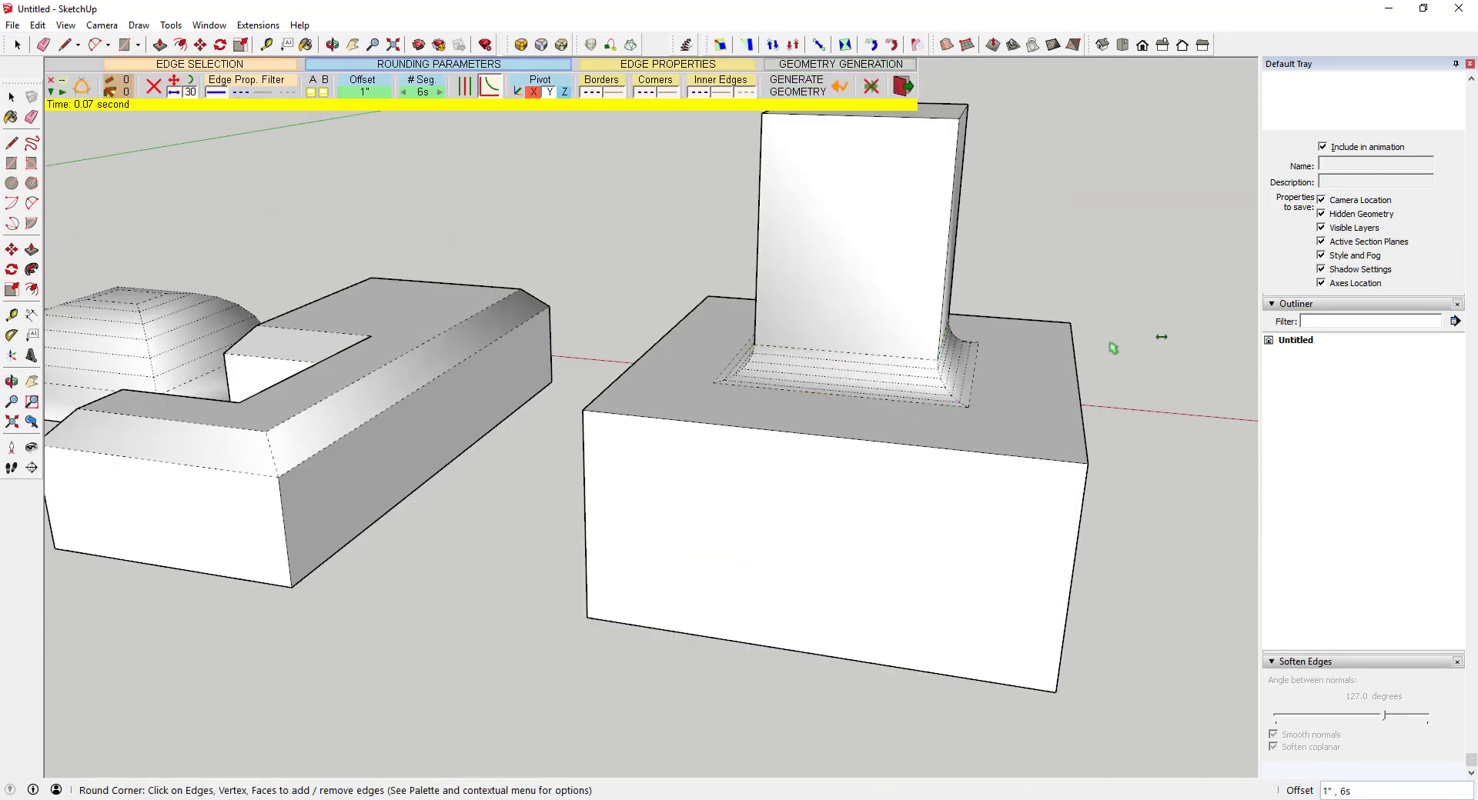
{"action": "middle_click_drag", "start_coordinate": [1112, 343], "coordinate": [868, 360]}
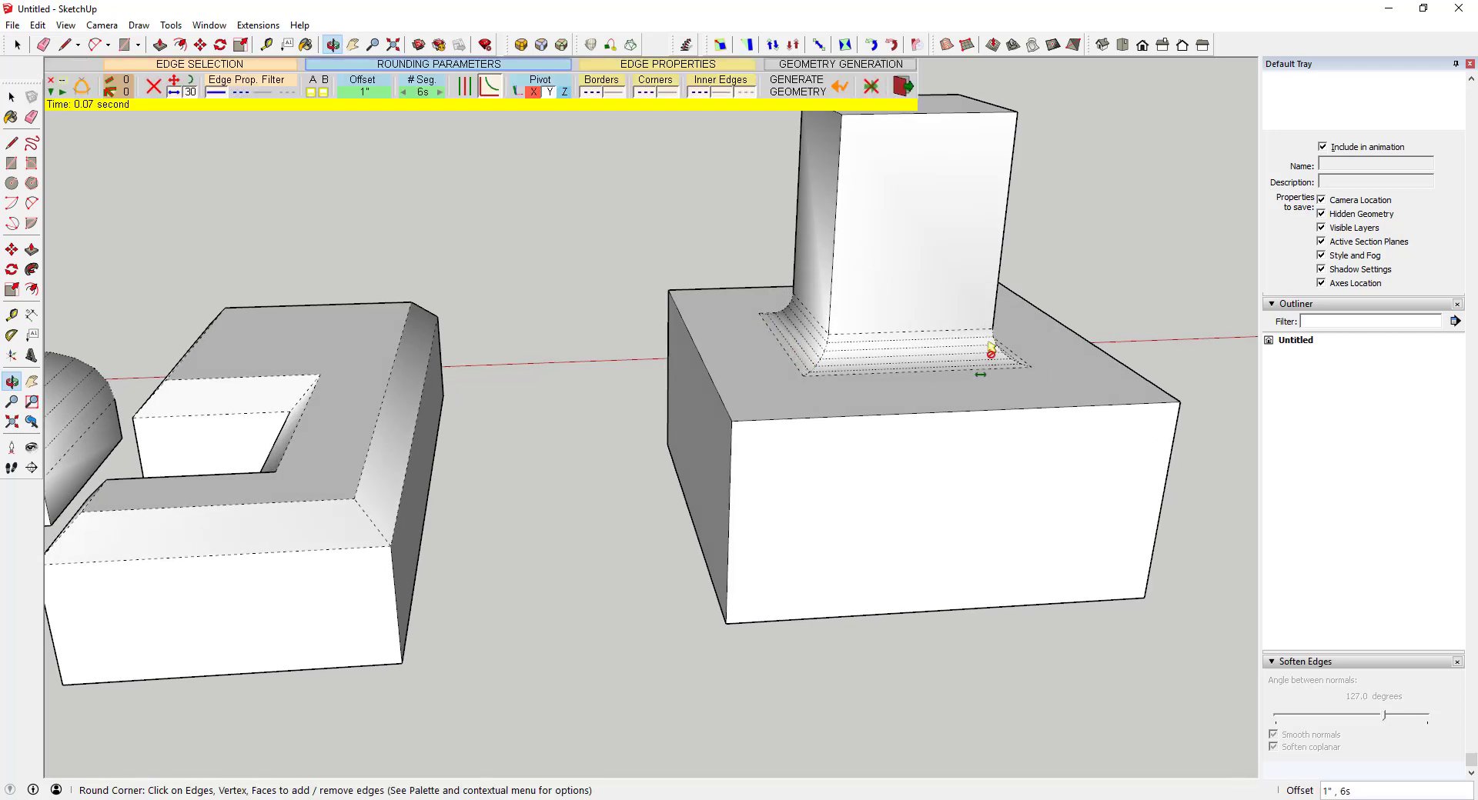
{"action": "middle_click_drag", "start_coordinate": [1024, 390], "coordinate": [1042, 449]}
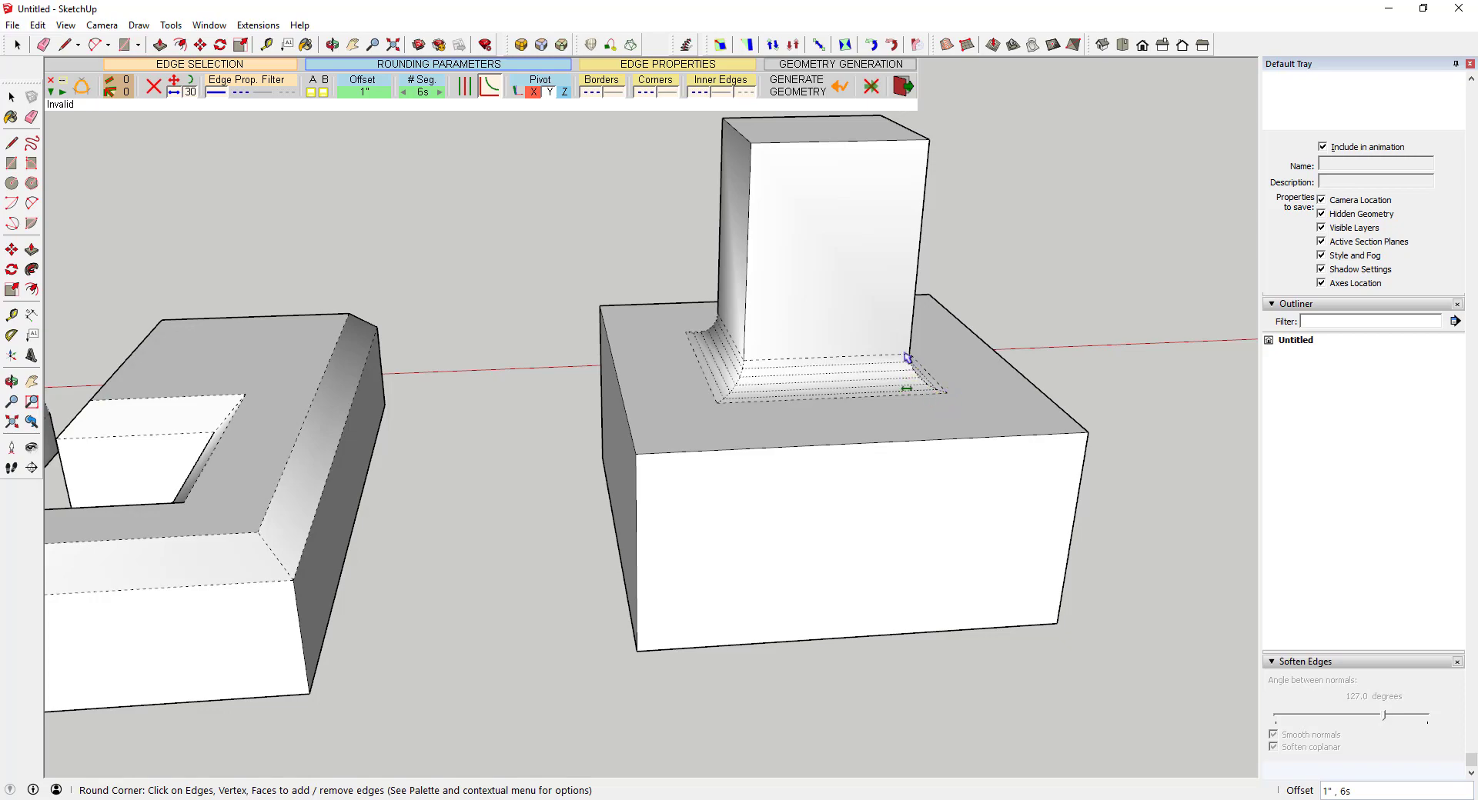
{"action": "mouse_move", "coordinate": [995, 393]}
{"action": "middle_mouse_down"}
{"action": "mouse_move", "coordinate": [834, 386]}
{"action": "mouse_move", "coordinate": [429, 320]}
{"action": "mouse_move", "coordinate": [86, 320]}
{"action": "mouse_move", "coordinate": [649, 377]}
{"action": "mouse_move", "coordinate": [983, 372]}
{"action": "middle_mouse_up"}
{"action": "scroll", "coordinate": [919, 358], "scroll_direction": "up", "scroll_amount": 3}
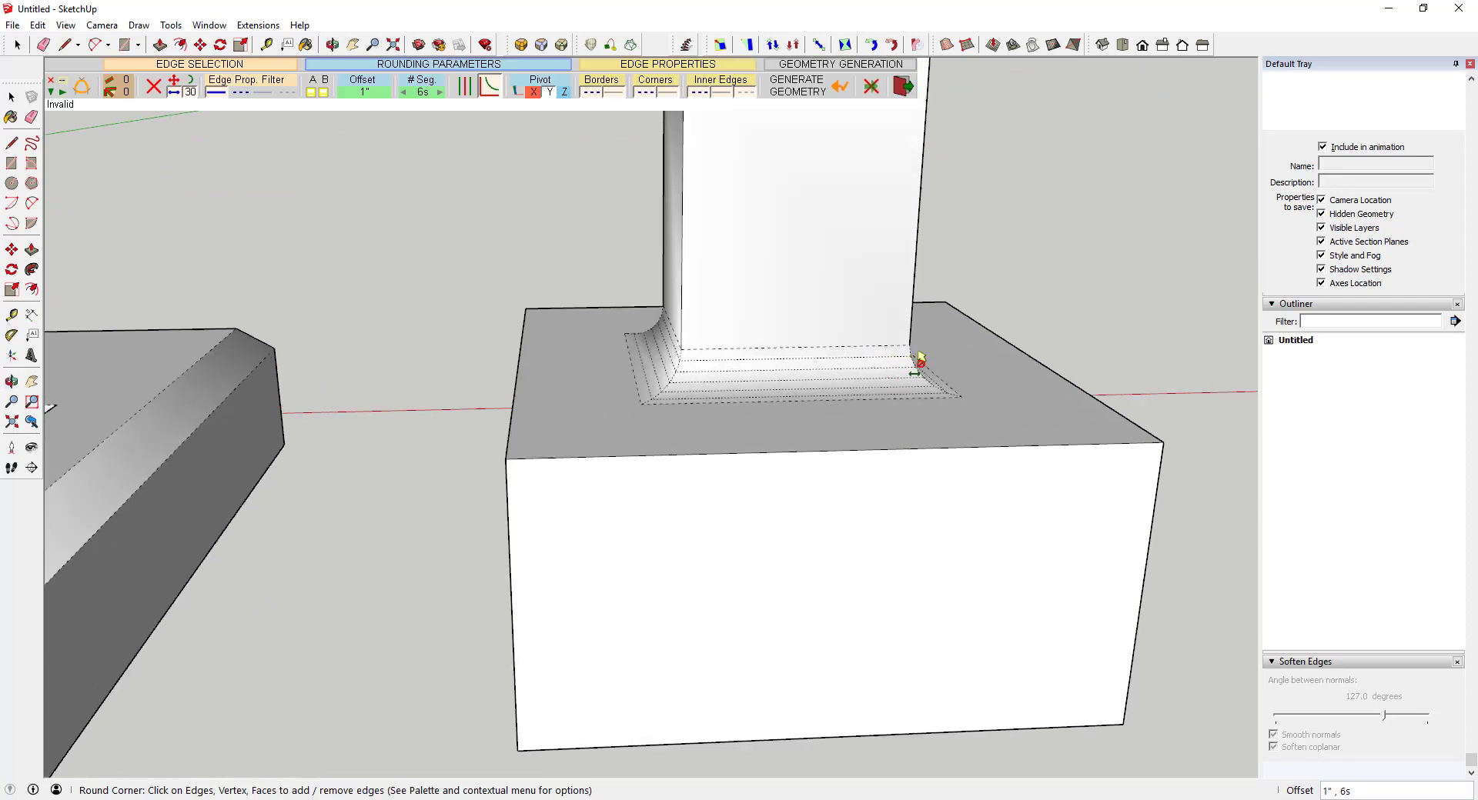
{"action": "key", "text": "space"}
{"action": "scroll", "coordinate": [900, 381], "scroll_direction": "down", "scroll_amount": 5}
{"action": "scroll", "coordinate": [962, 377], "scroll_direction": "up", "scroll_amount": 2}
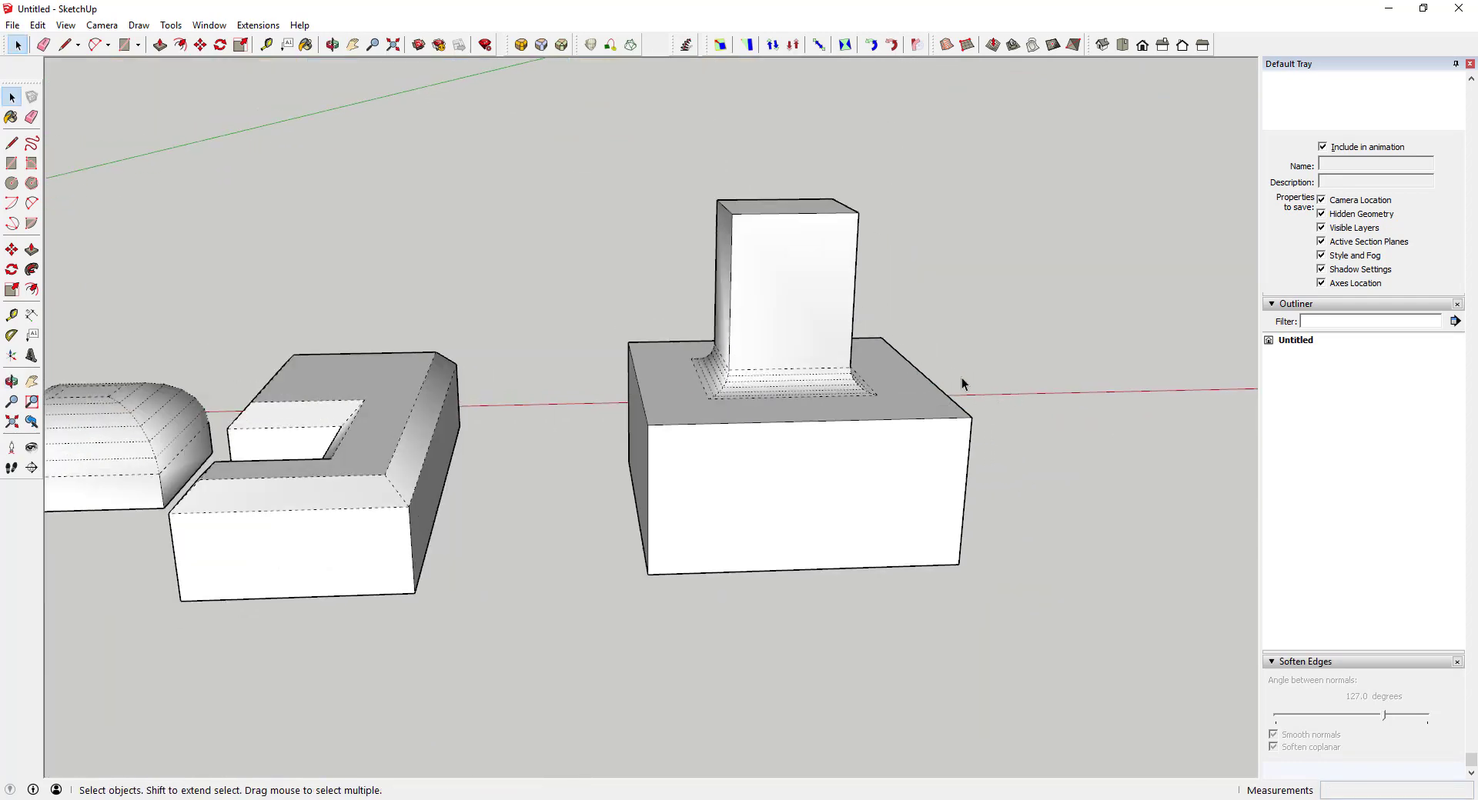
- Draw a rectangle on empty ground and push/pull it into a box
{"action": "scroll", "coordinate": [1010, 385], "scroll_direction": "down", "scroll_amount": 1}
{"action": "middle_click_drag", "start_coordinate": [1010, 385], "coordinate": [880, 455]}
{"action": "key", "text": "r"}
{"action": "left_click", "coordinate": [877, 484]}
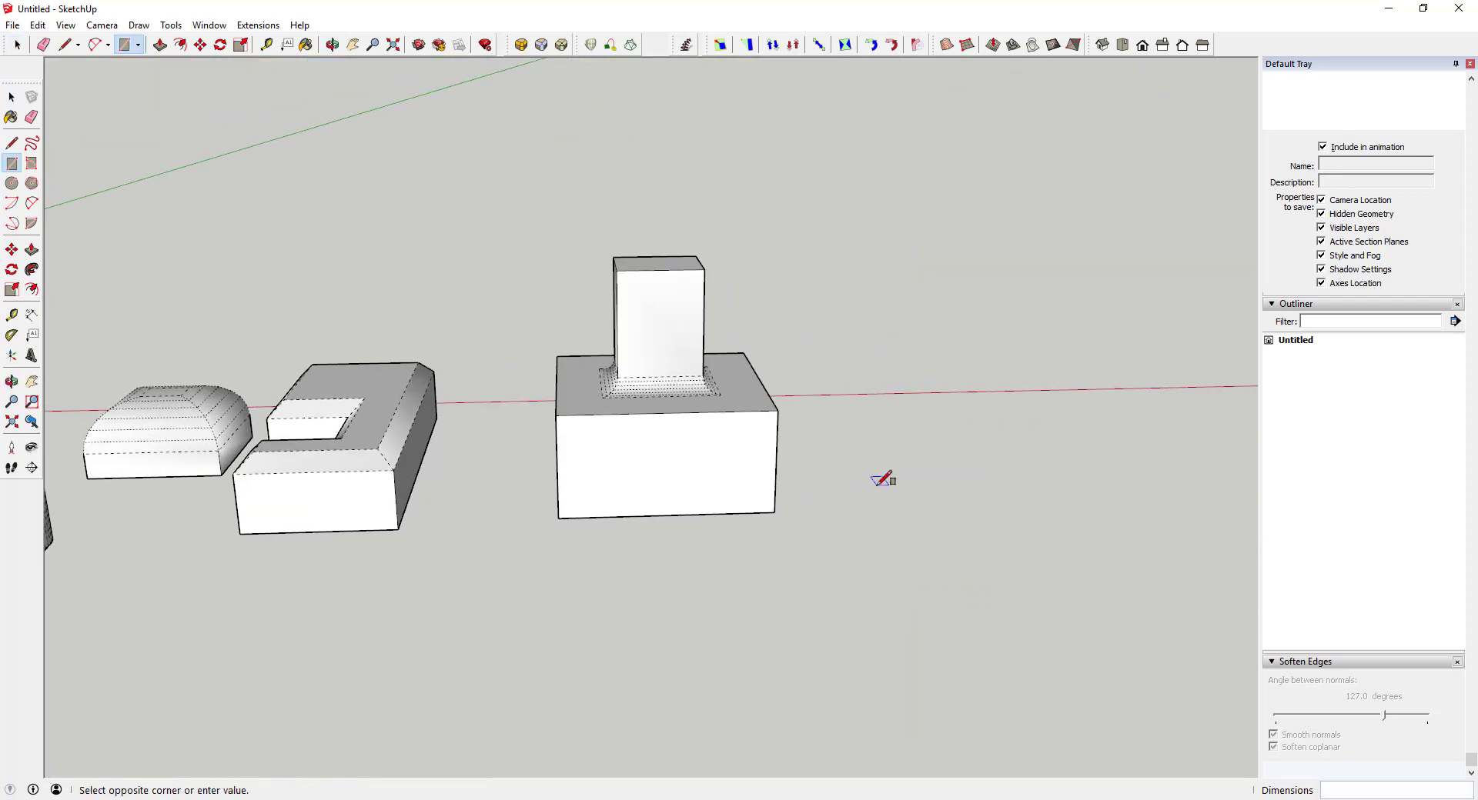
{"action": "left_click", "coordinate": [1020, 423]}
{"action": "key", "text": "space"}
{"action": "key", "text": "p"}
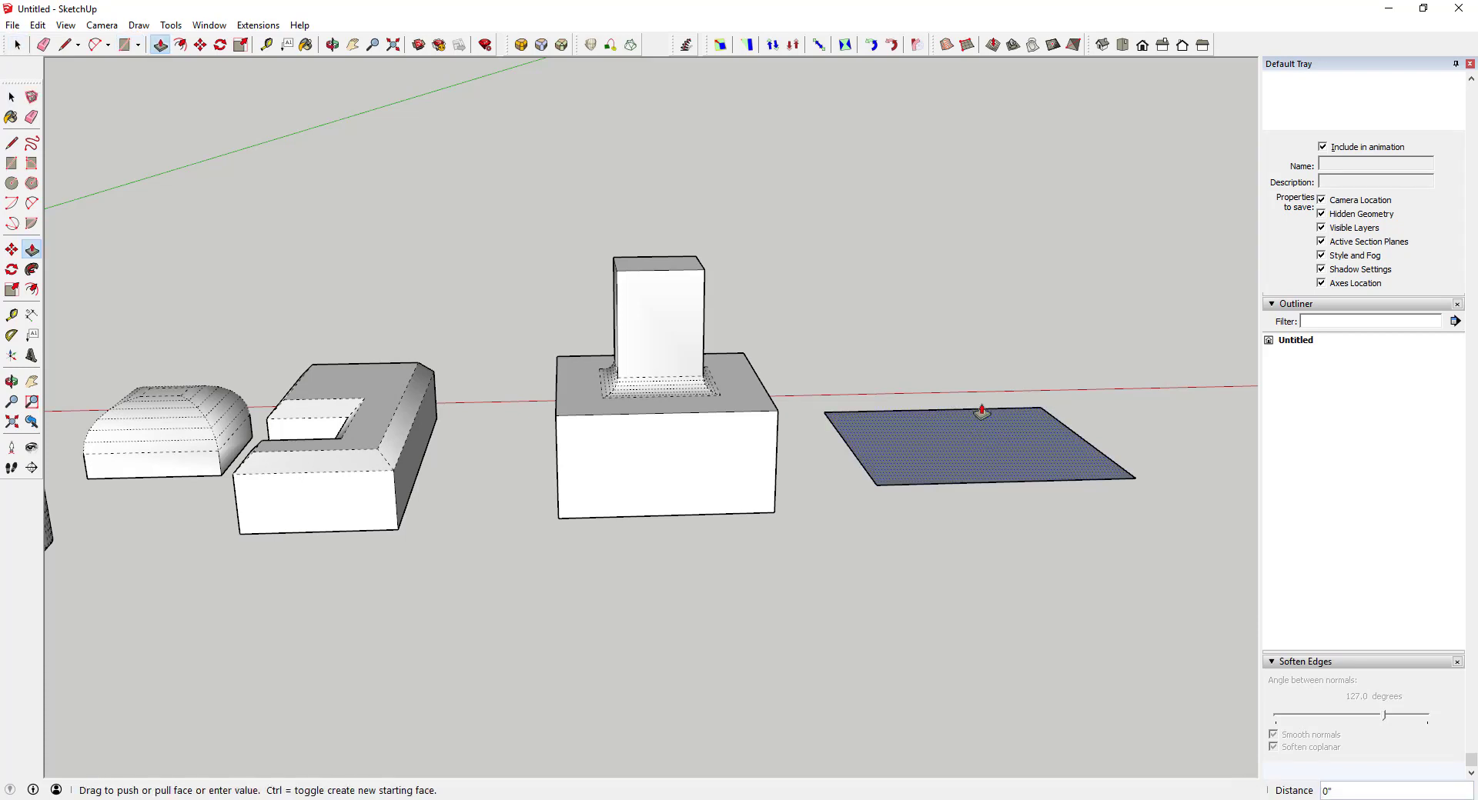
{"action": "left_click", "coordinate": [981, 414]}
{"action": "left_click", "coordinate": [984, 346]}
- Draw a circle on the box top, pull it into a tall cylinder, and select its base edge
{"action": "key", "text": "c"}
{"action": "left_click", "coordinate": [969, 350]}
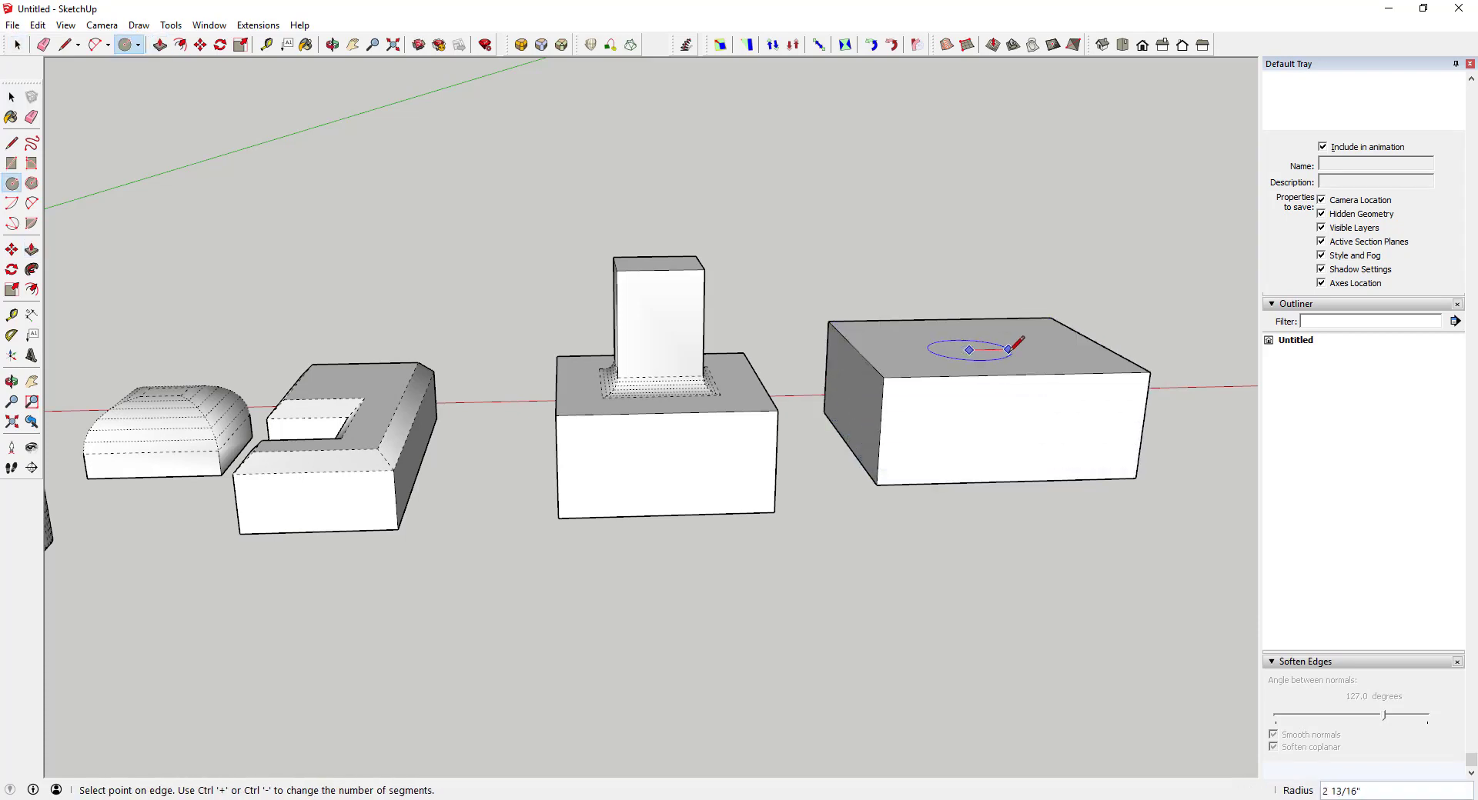
{"action": "left_click", "coordinate": [1008, 350]}
{"action": "key", "text": "space"}
{"action": "key", "text": "p"}
{"action": "left_click", "coordinate": [966, 346]}
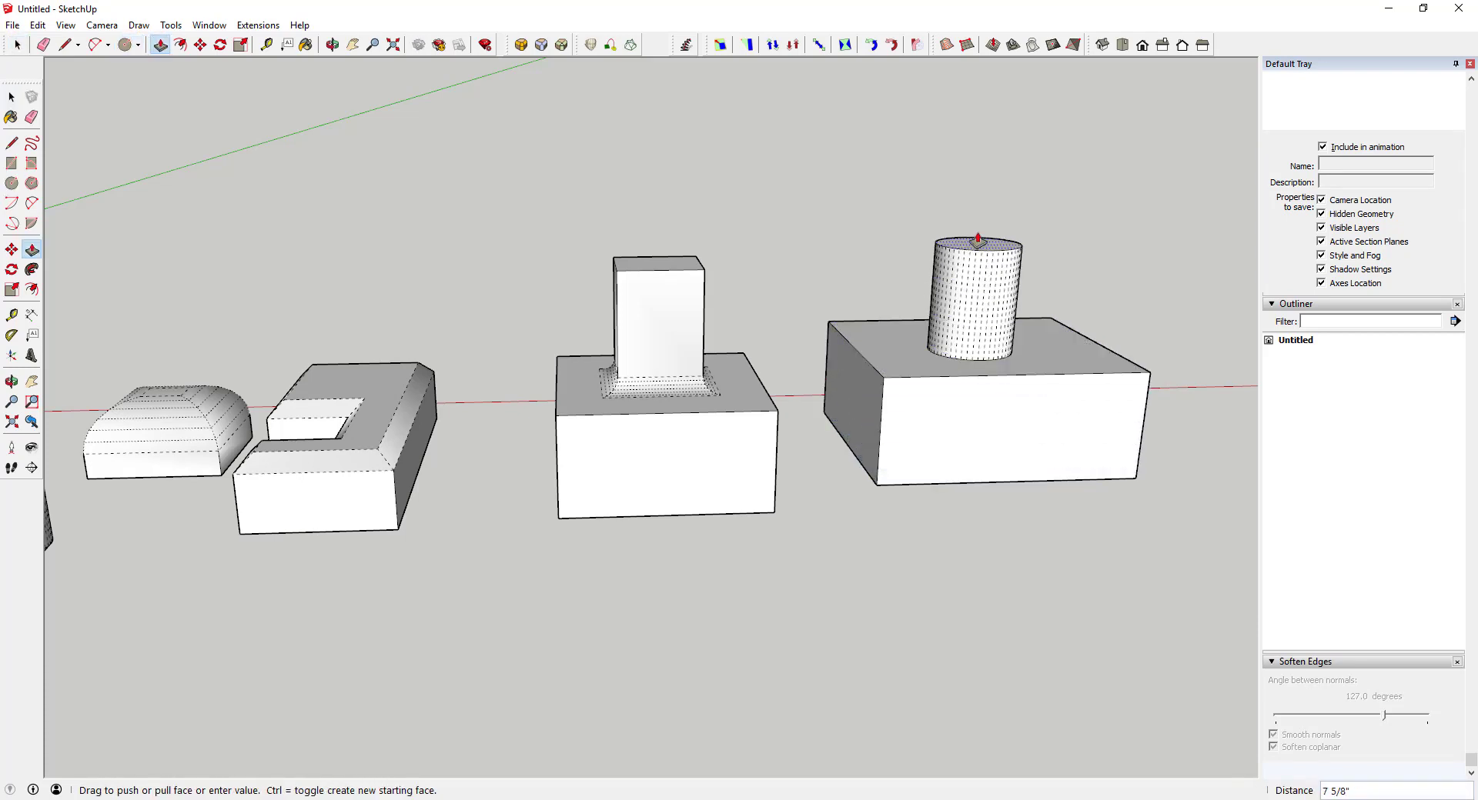
{"action": "left_click", "coordinate": [978, 223]}
{"action": "key", "text": "space"}
{"action": "scroll", "coordinate": [856, 313], "scroll_direction": "up", "scroll_amount": 4}
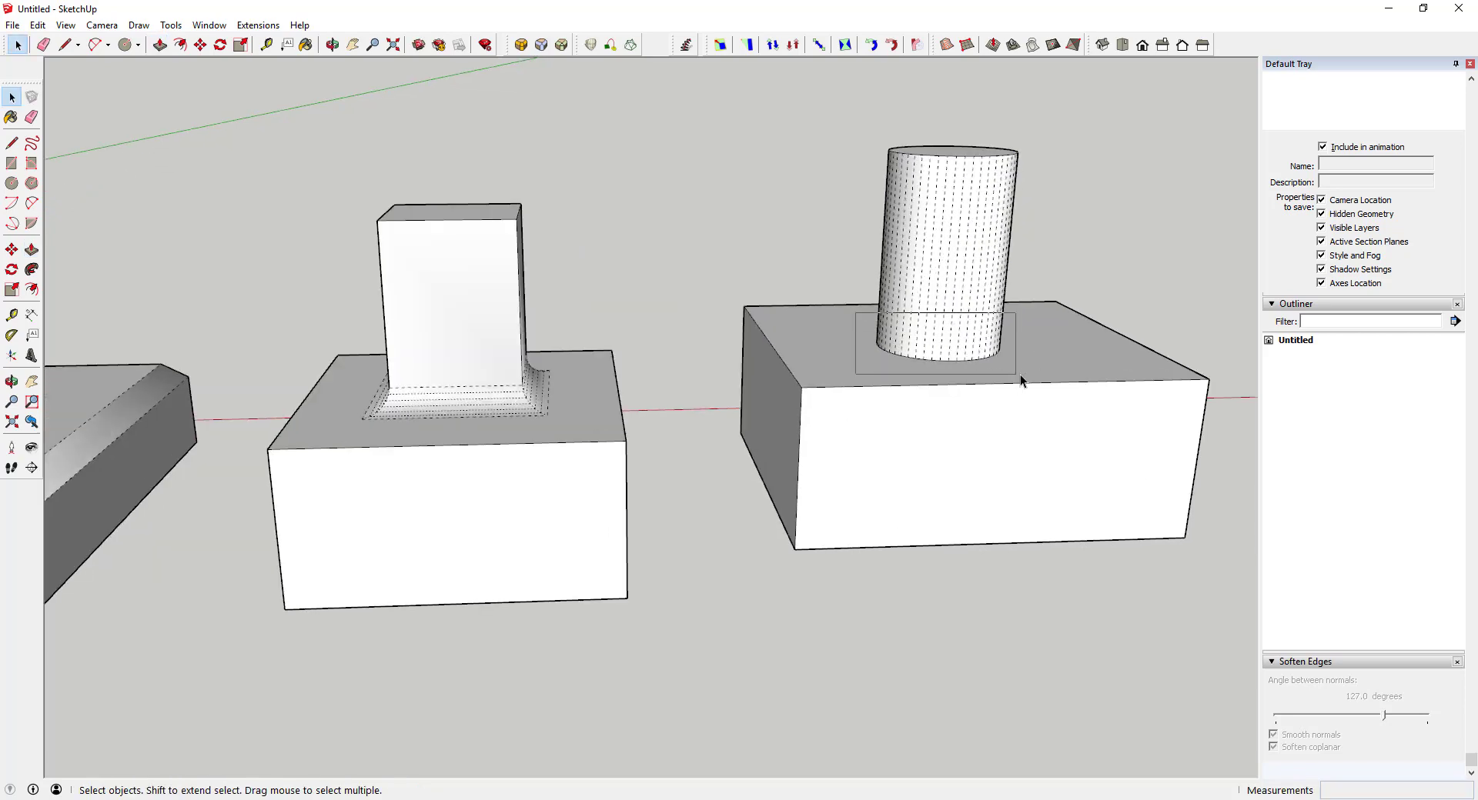
{"action": "left_click_drag", "start_coordinate": [1019, 374], "coordinate": [1019, 372]}
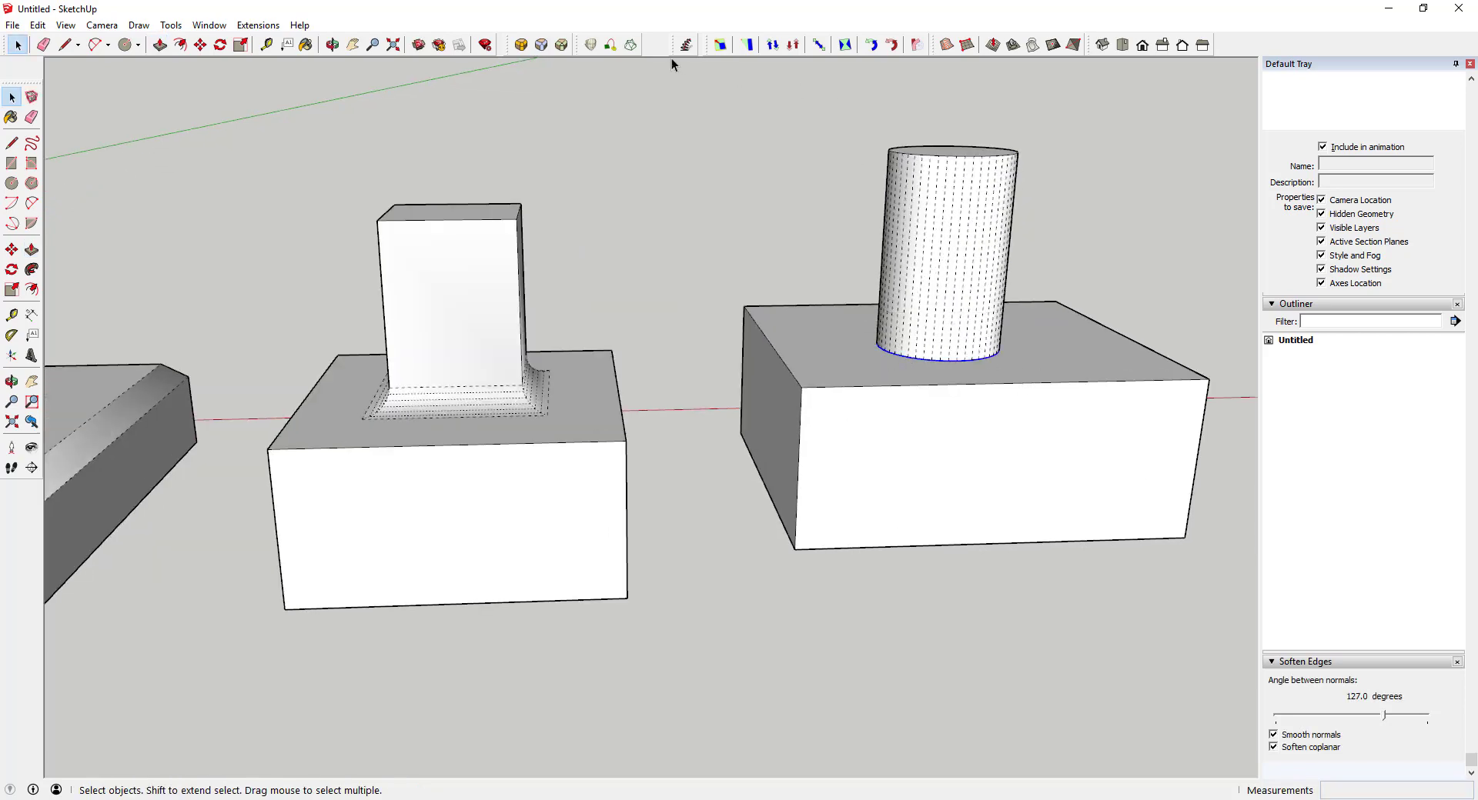
- Generate a Round Corner fillet on the cylinder's base edge and inspect it
{"action": "left_click", "coordinate": [521, 46]}
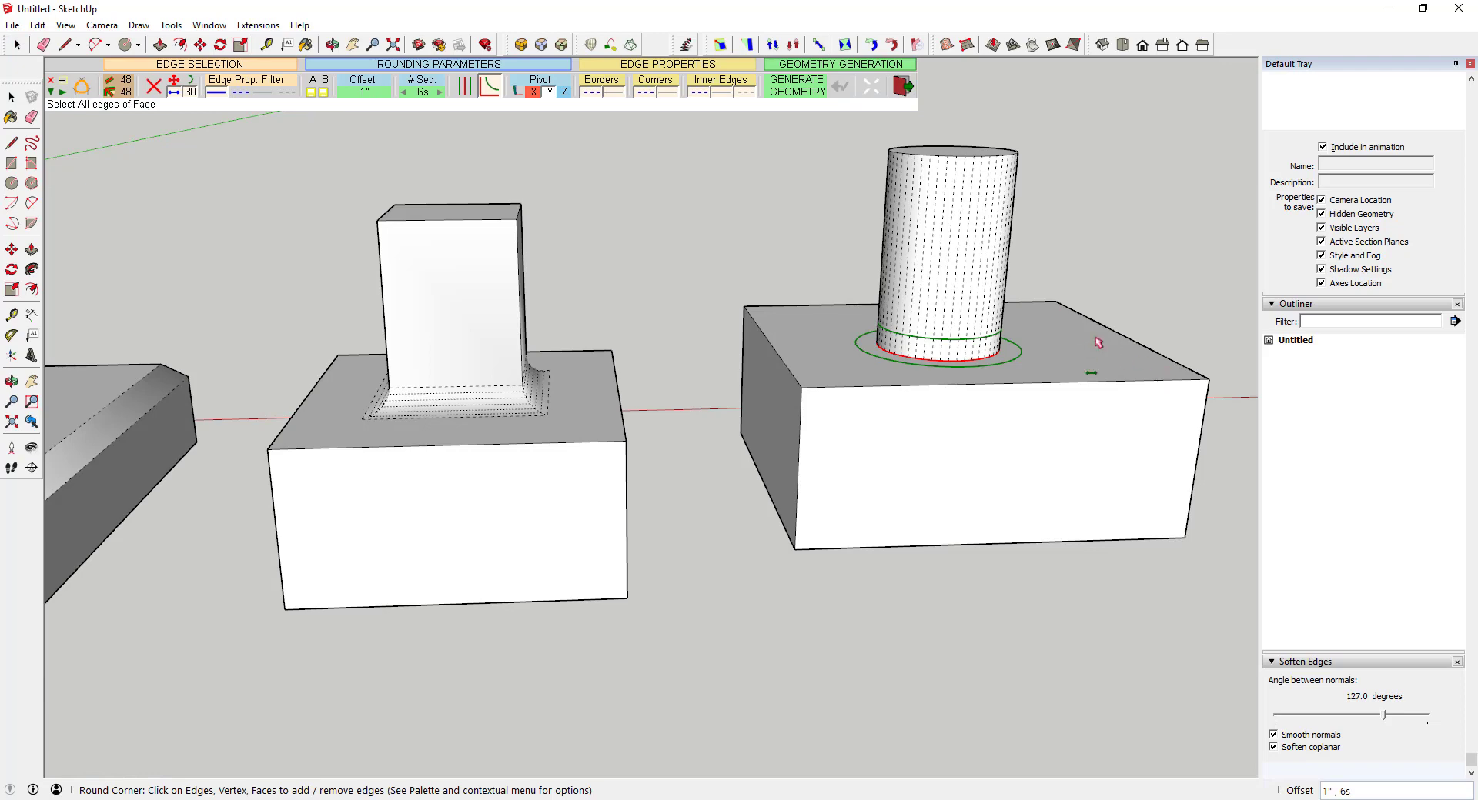
{"action": "left_click", "coordinate": [1180, 322]}
{"action": "middle_click_drag", "start_coordinate": [1101, 336], "coordinate": [980, 403]}
{"action": "scroll", "coordinate": [946, 397], "scroll_direction": "up", "scroll_amount": 3}
{"action": "scroll", "coordinate": [946, 397], "scroll_direction": "up", "scroll_amount": 5}
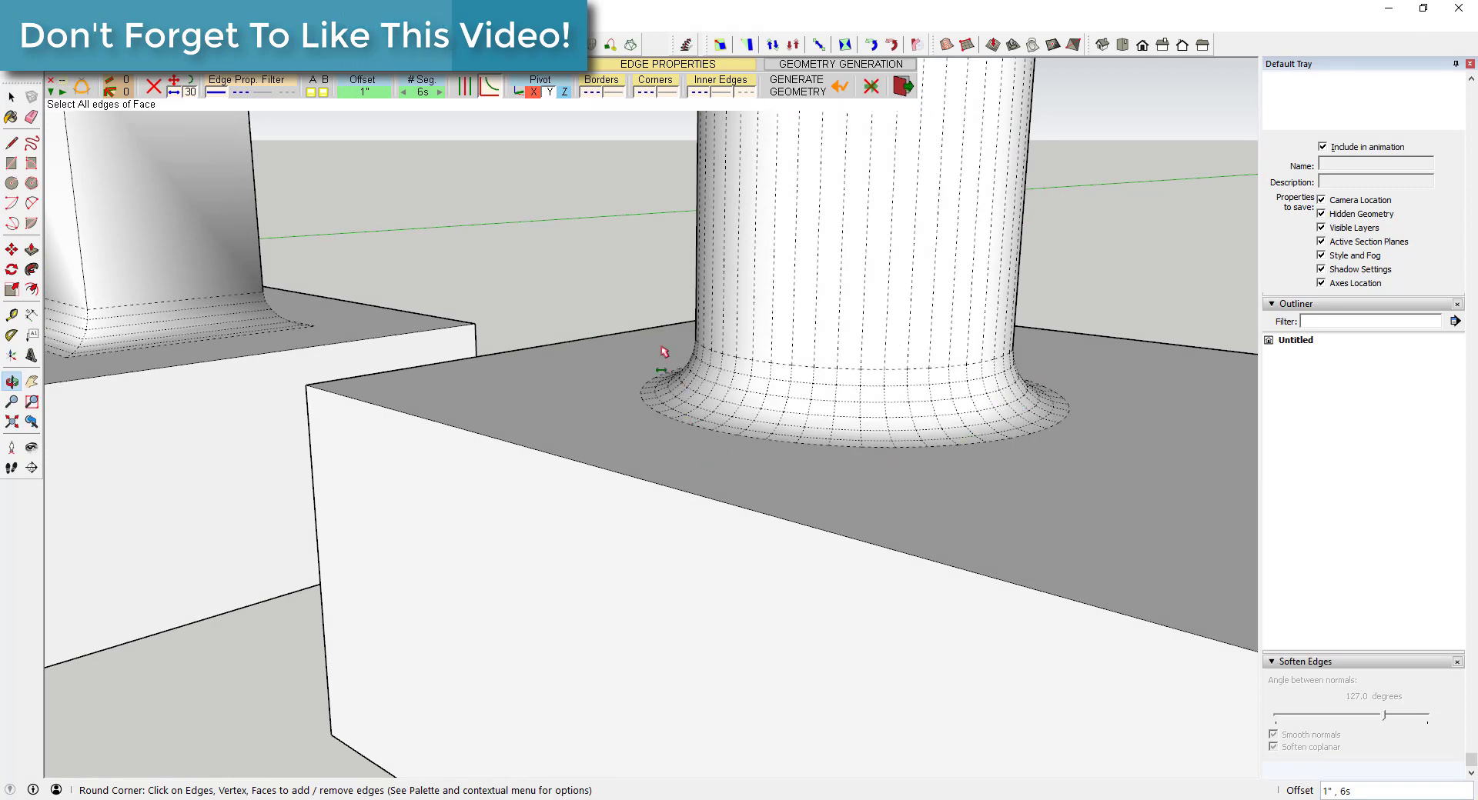
{"action": "scroll", "coordinate": [792, 423], "scroll_direction": "down", "scroll_amount": 8}
{"action": "scroll", "coordinate": [914, 436], "scroll_direction": "down", "scroll_amount": 5}
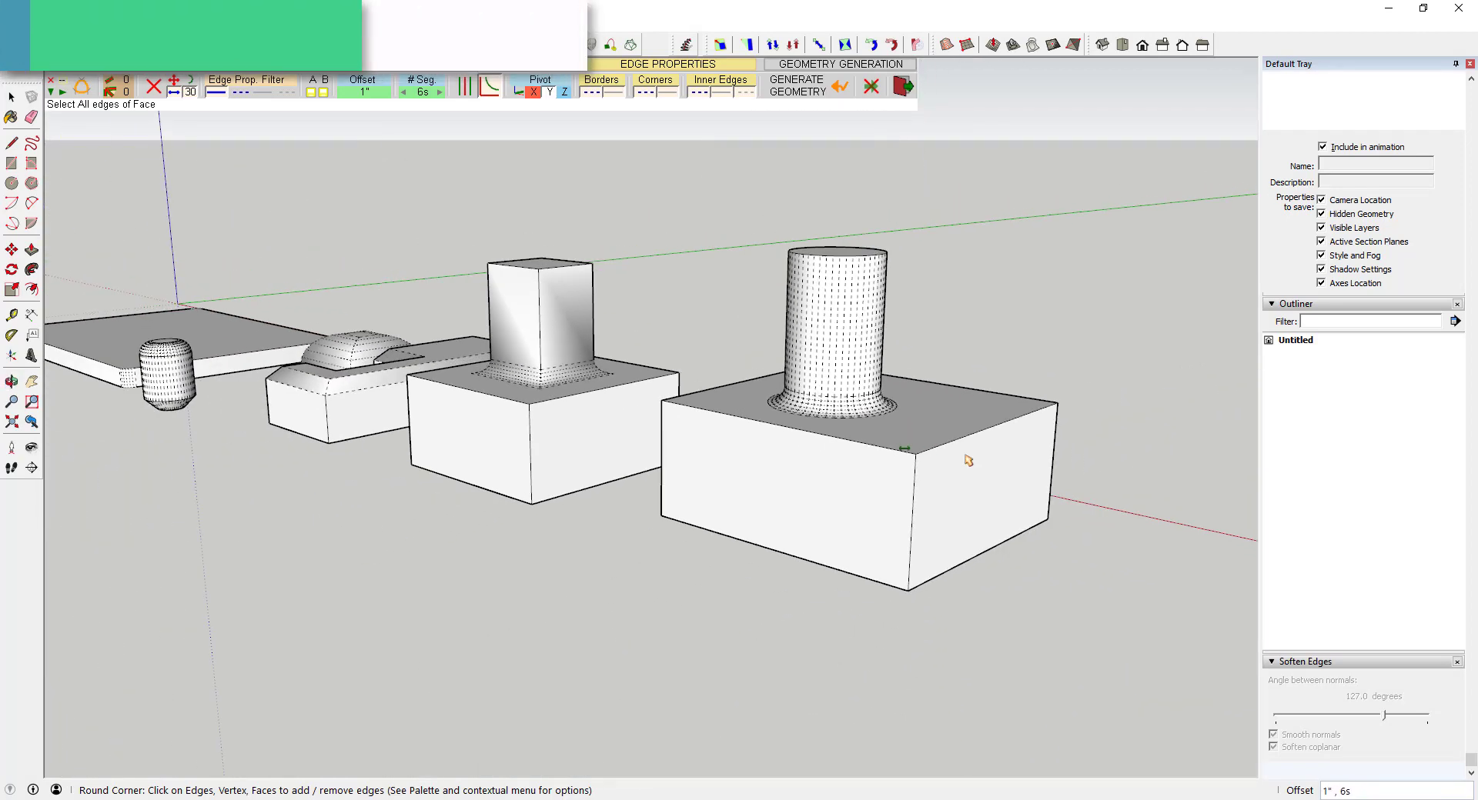
{"action": "middle_click_drag", "start_coordinate": [966, 461], "coordinate": [747, 421]}
{"action": "scroll", "coordinate": [614, 369], "scroll_direction": "up", "scroll_amount": 6}
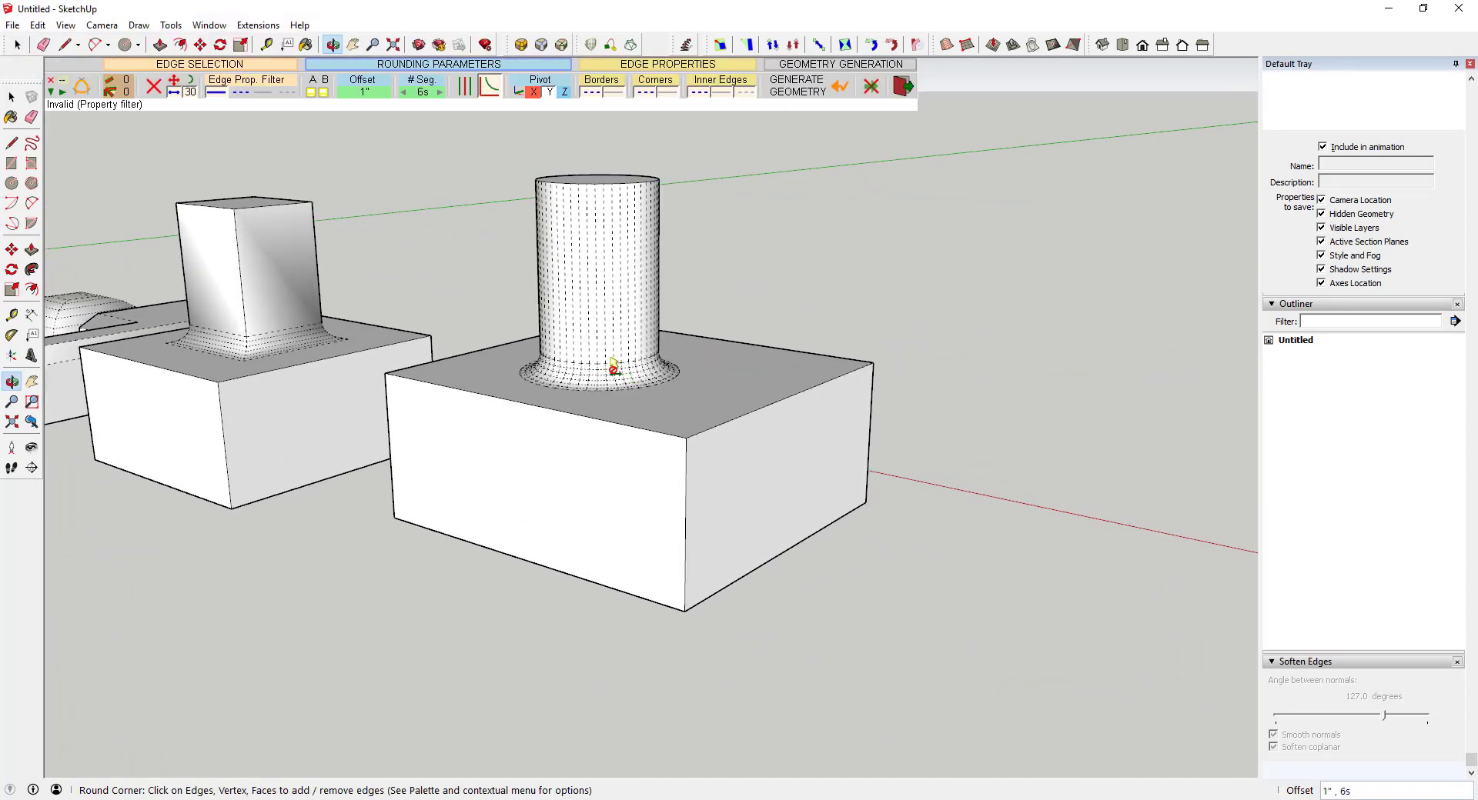
{"action": "scroll", "coordinate": [617, 369], "scroll_direction": "down", "scroll_amount": 2}
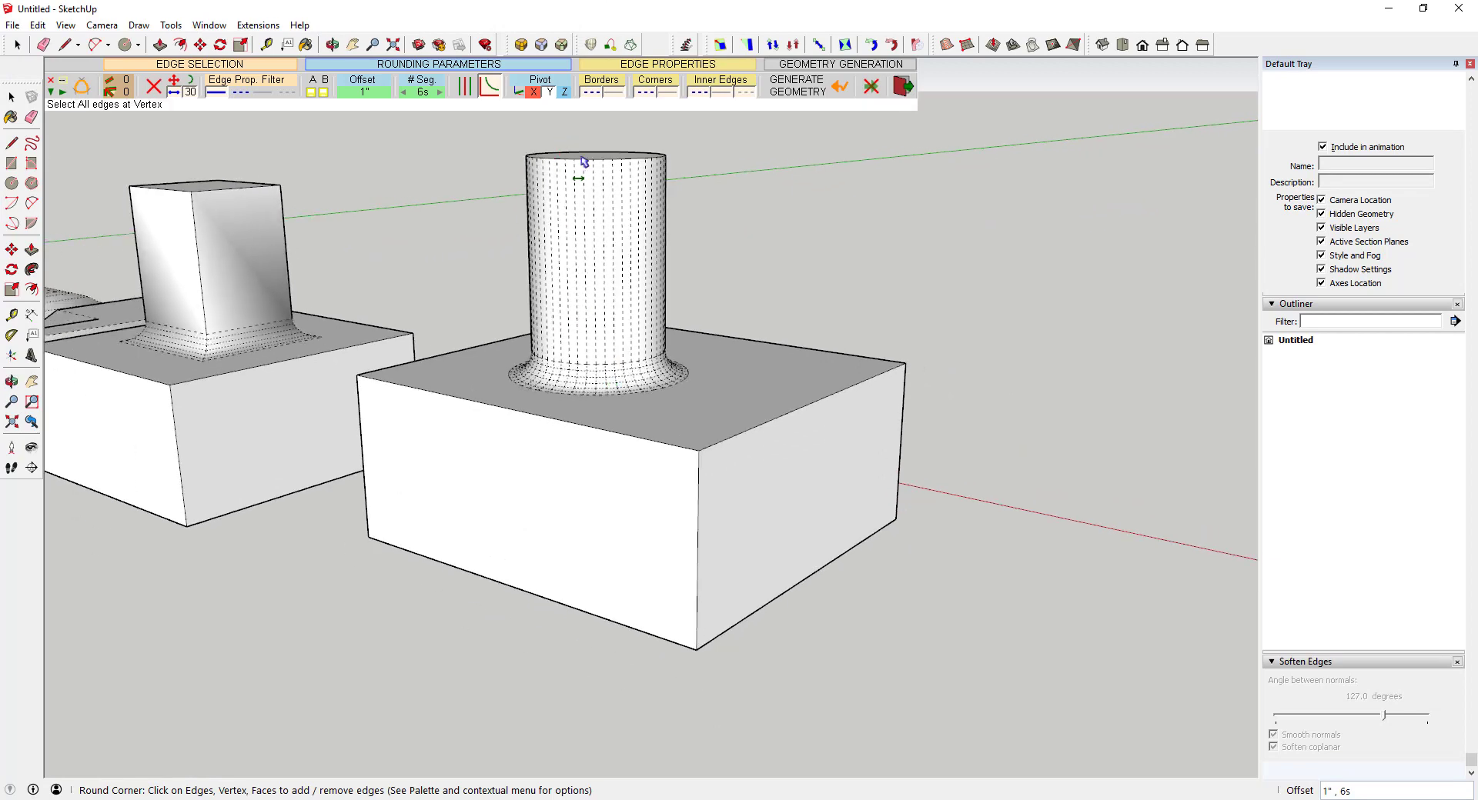
- Undo that fillet, then pick the cylinder's top and bottom rims and the box's vertical corners
{"action": "left_click", "coordinate": [582, 157]}
{"action": "key", "text": "ctrl+z"}
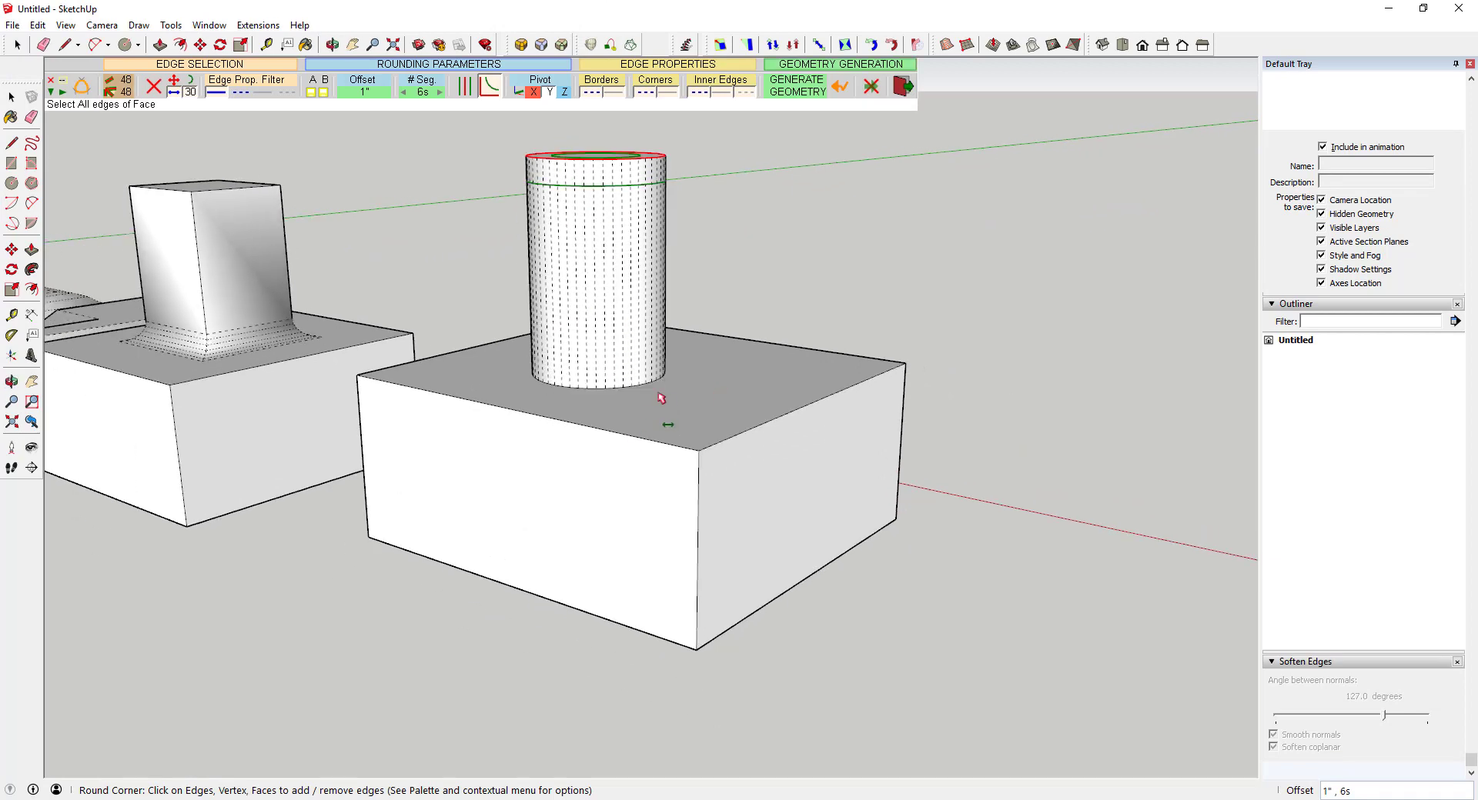
{"action": "left_click", "coordinate": [620, 385]}
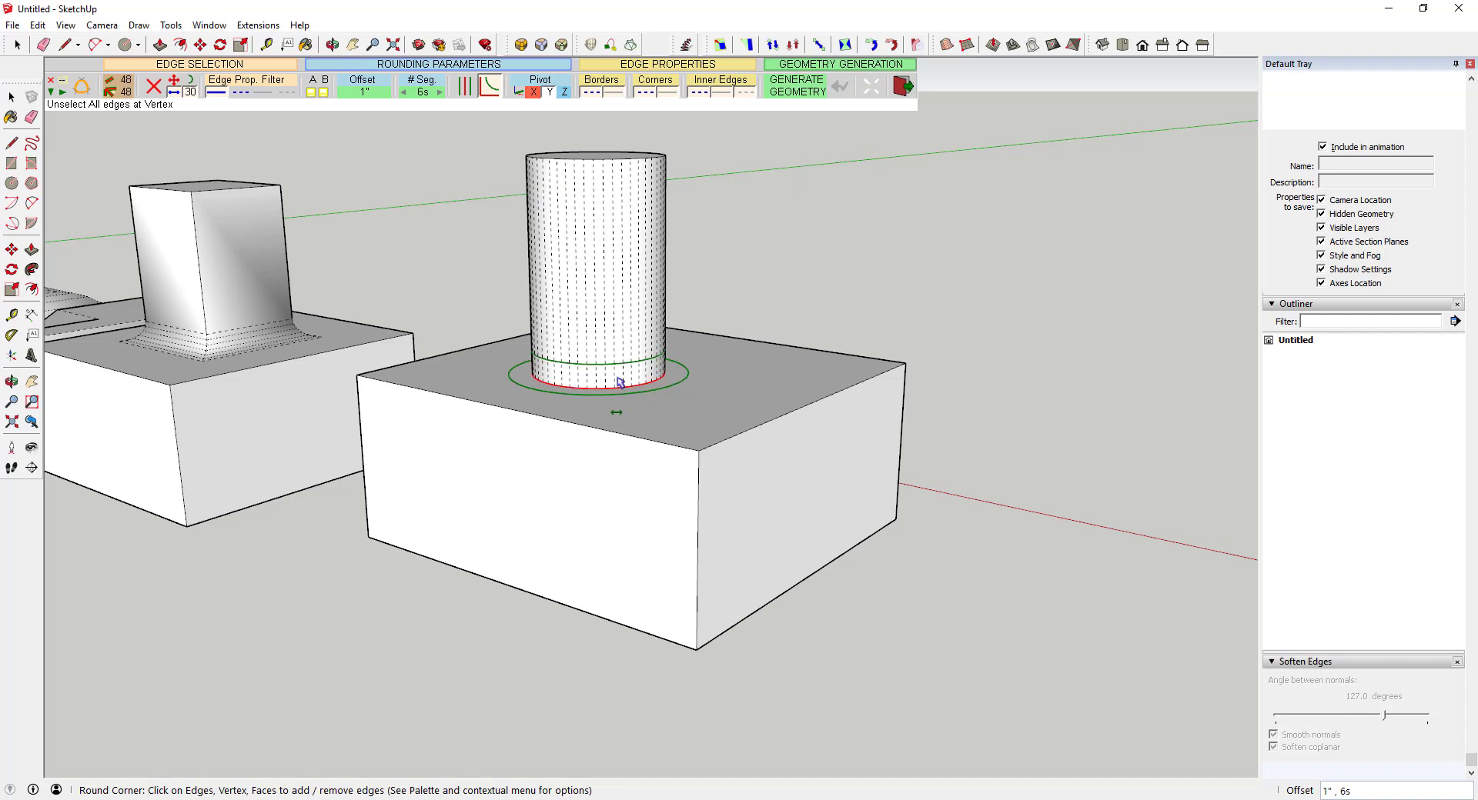
{"action": "left_click", "coordinate": [605, 157]}
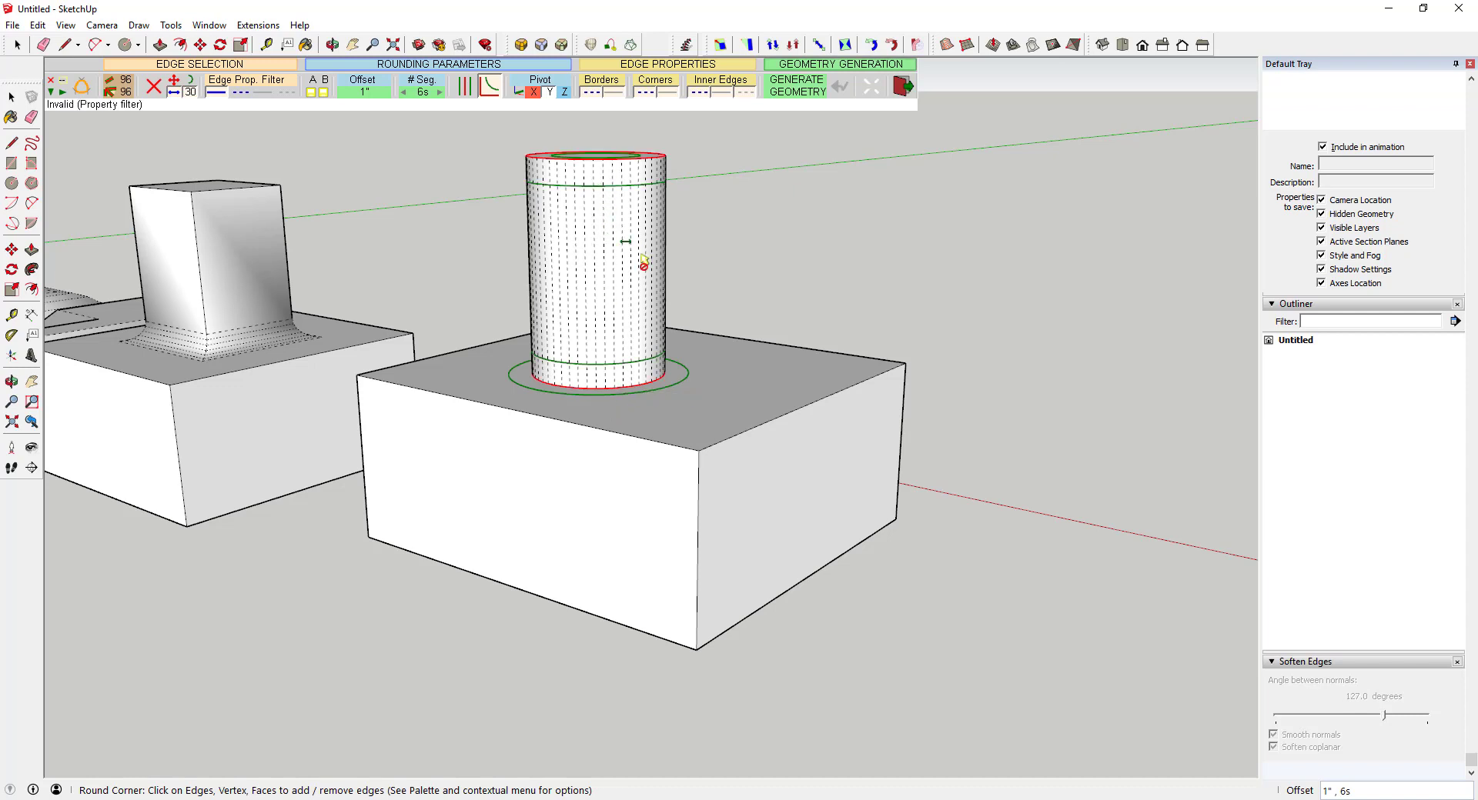
{"action": "left_click", "coordinate": [697, 506]}
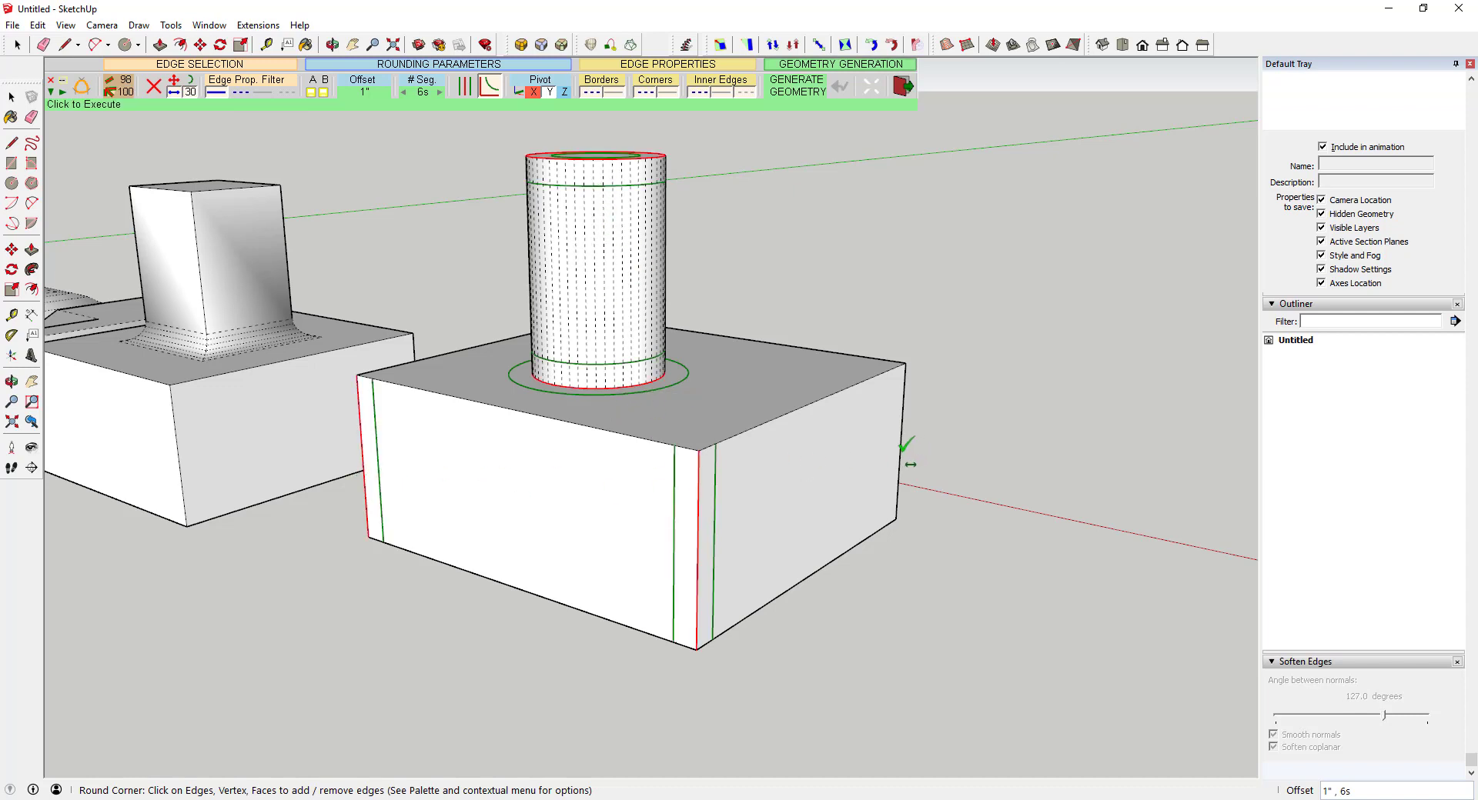
{"action": "left_click", "coordinate": [901, 437]}
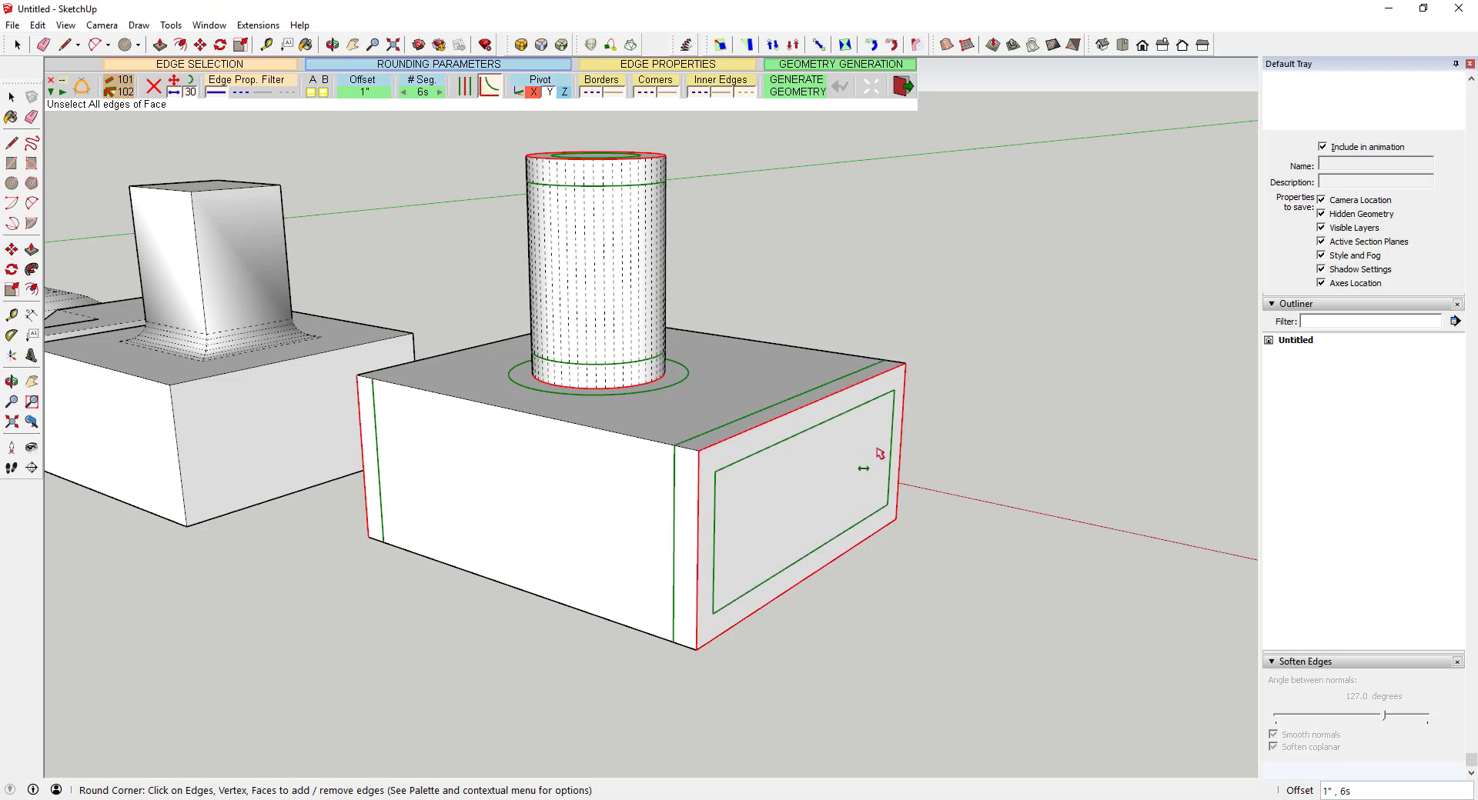
{"action": "left_click", "coordinate": [879, 454]}
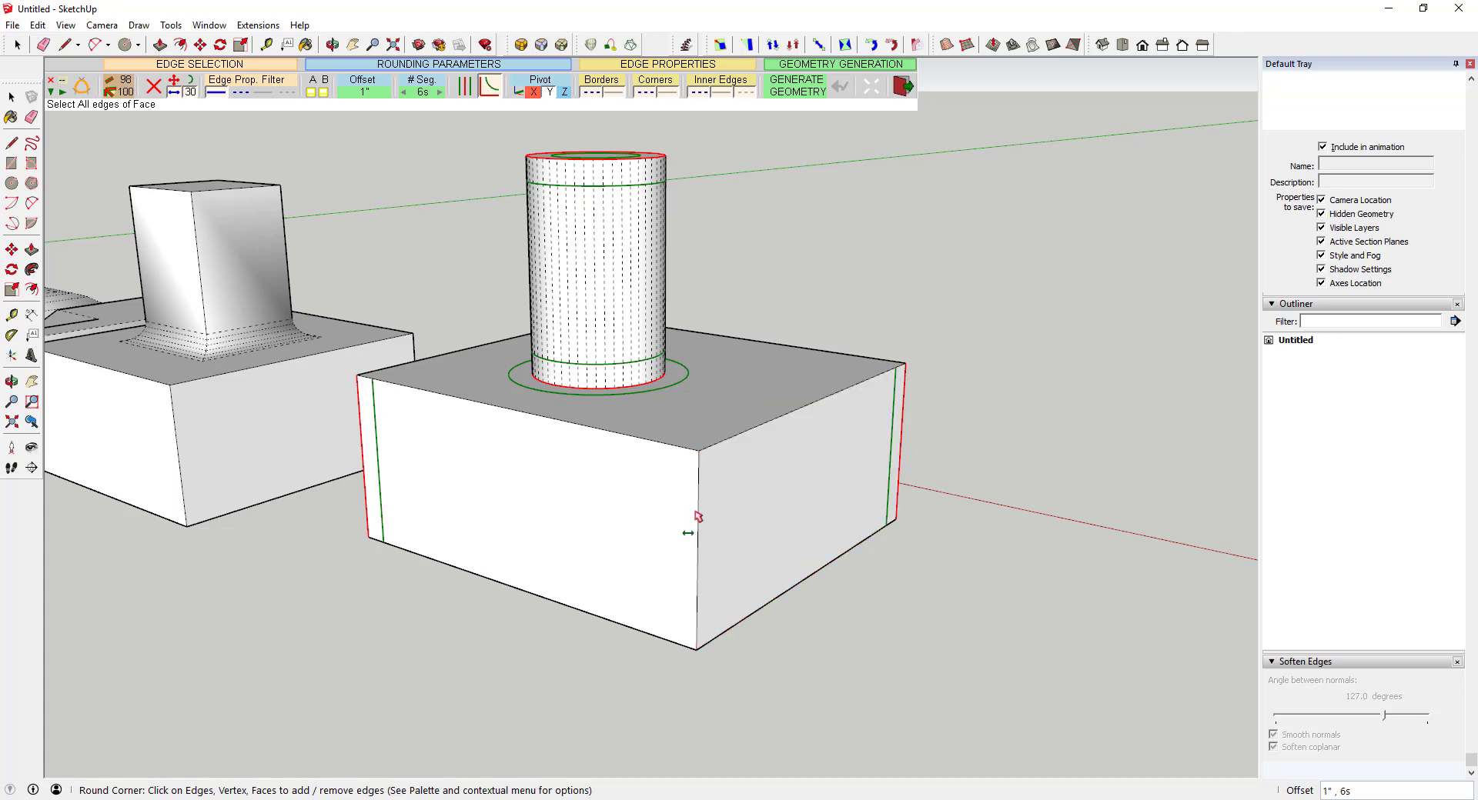
{"action": "middle_click_drag", "start_coordinate": [702, 516], "coordinate": [586, 414]}
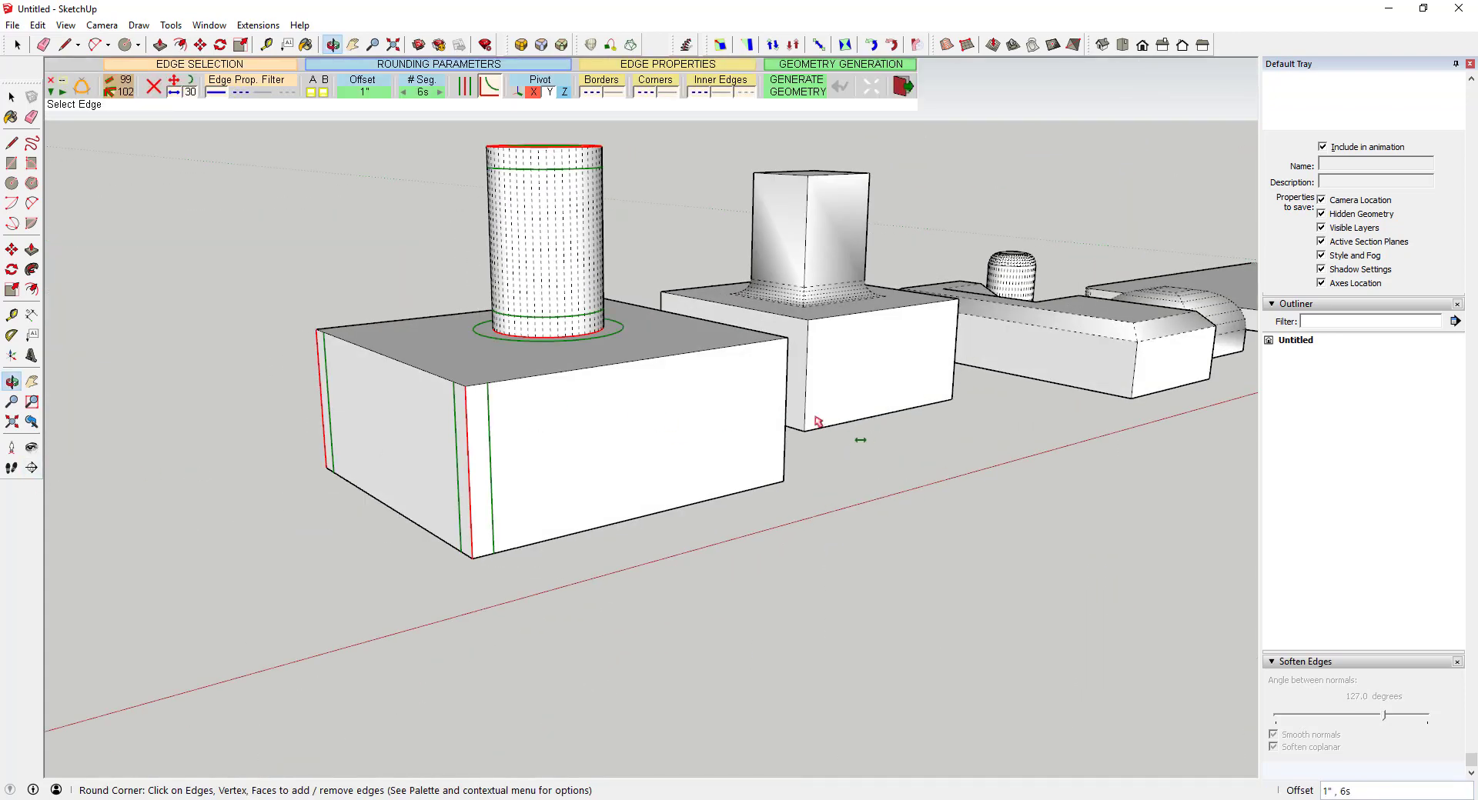
- Generate the 1-inch six-segment rounding on the picked rims and corners, then exit
{"action": "double_click", "coordinate": [218, 321]}
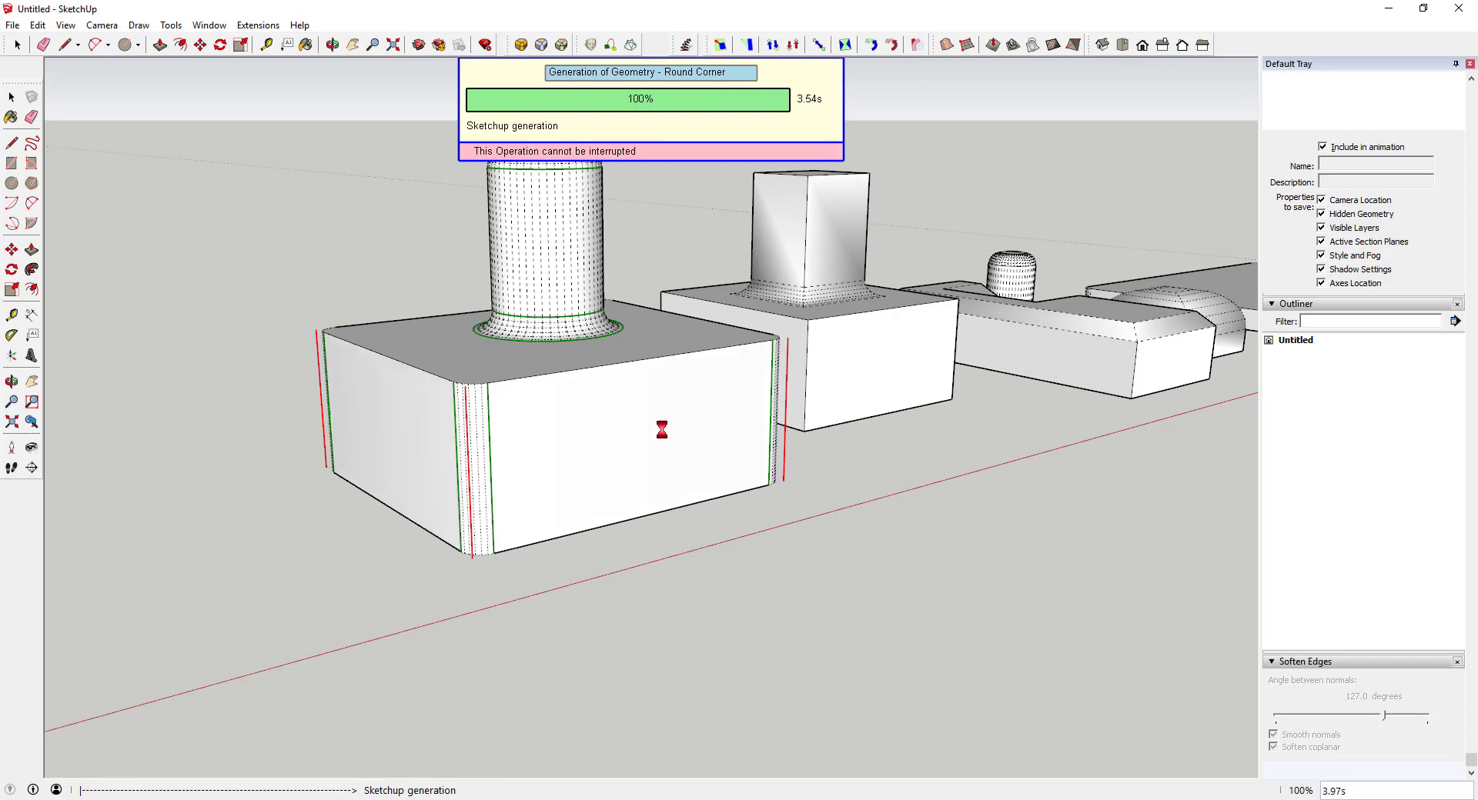
{"action": "mouse_move", "coordinate": [564, 449]}
{"action": "middle_mouse_down"}
{"action": "mouse_move", "coordinate": [1062, 452]}
{"action": "mouse_move", "coordinate": [663, 452]}
{"action": "mouse_move", "coordinate": [878, 455]}
{"action": "mouse_move", "coordinate": [576, 437]}
{"action": "middle_mouse_up"}
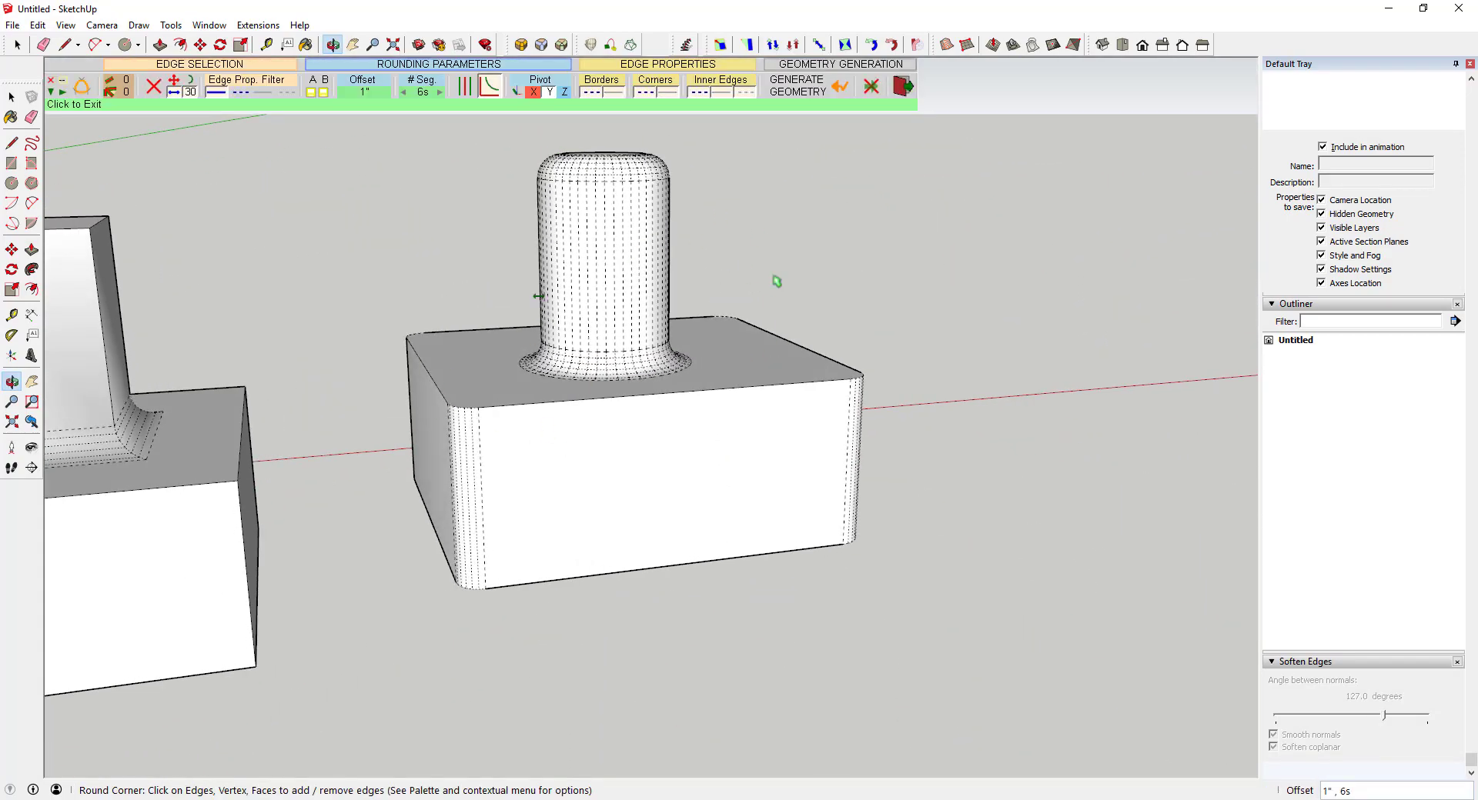
{"action": "scroll", "coordinate": [729, 424], "scroll_direction": "down", "scroll_amount": 3}
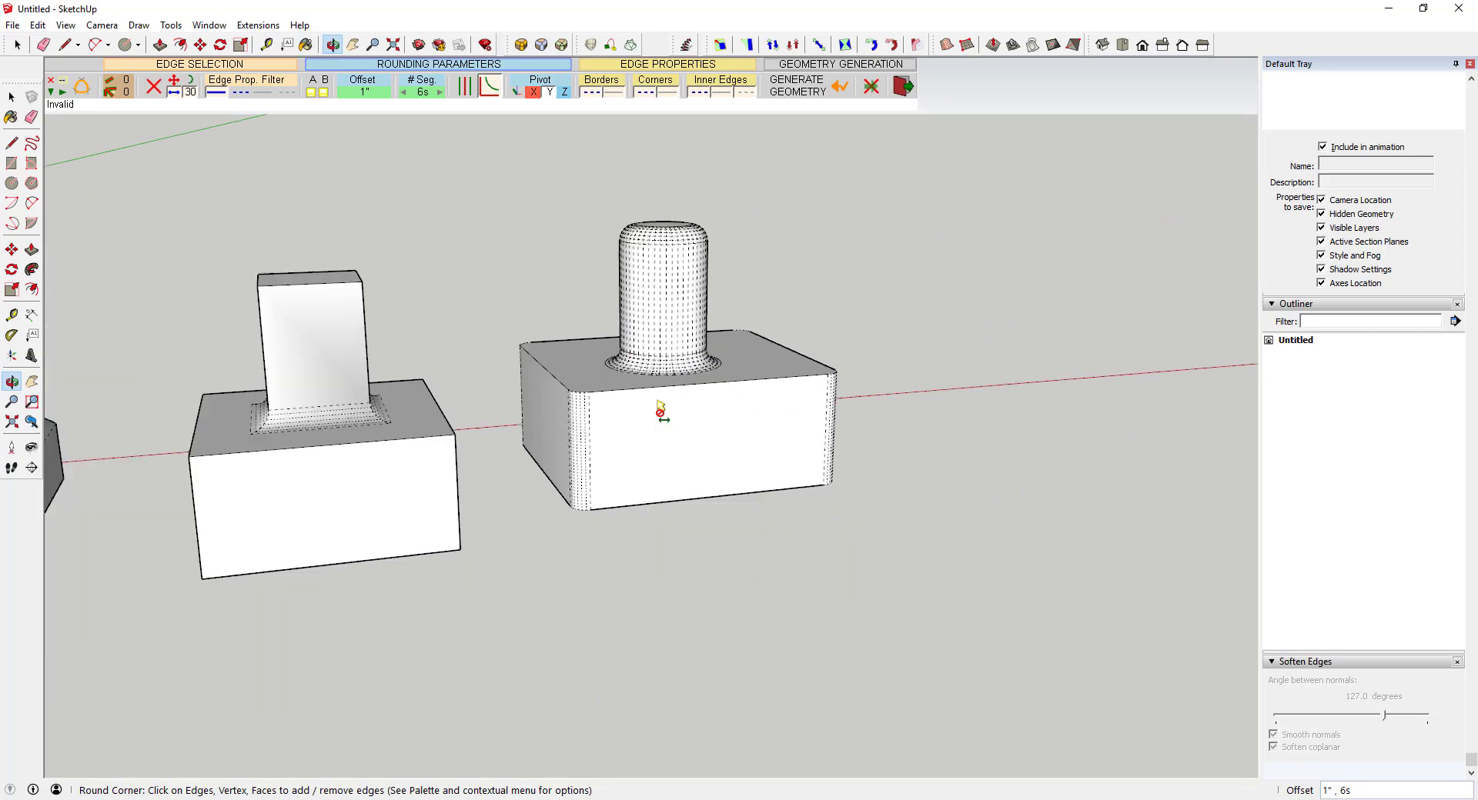
{"action": "key", "text": "space"}
{"action": "middle_click_drag", "start_coordinate": [915, 394], "coordinate": [852, 416]}
{"action": "scroll", "coordinate": [570, 218], "scroll_direction": "up", "scroll_amount": 5}
{"action": "scroll", "coordinate": [626, 326], "scroll_direction": "up", "scroll_amount": 2}
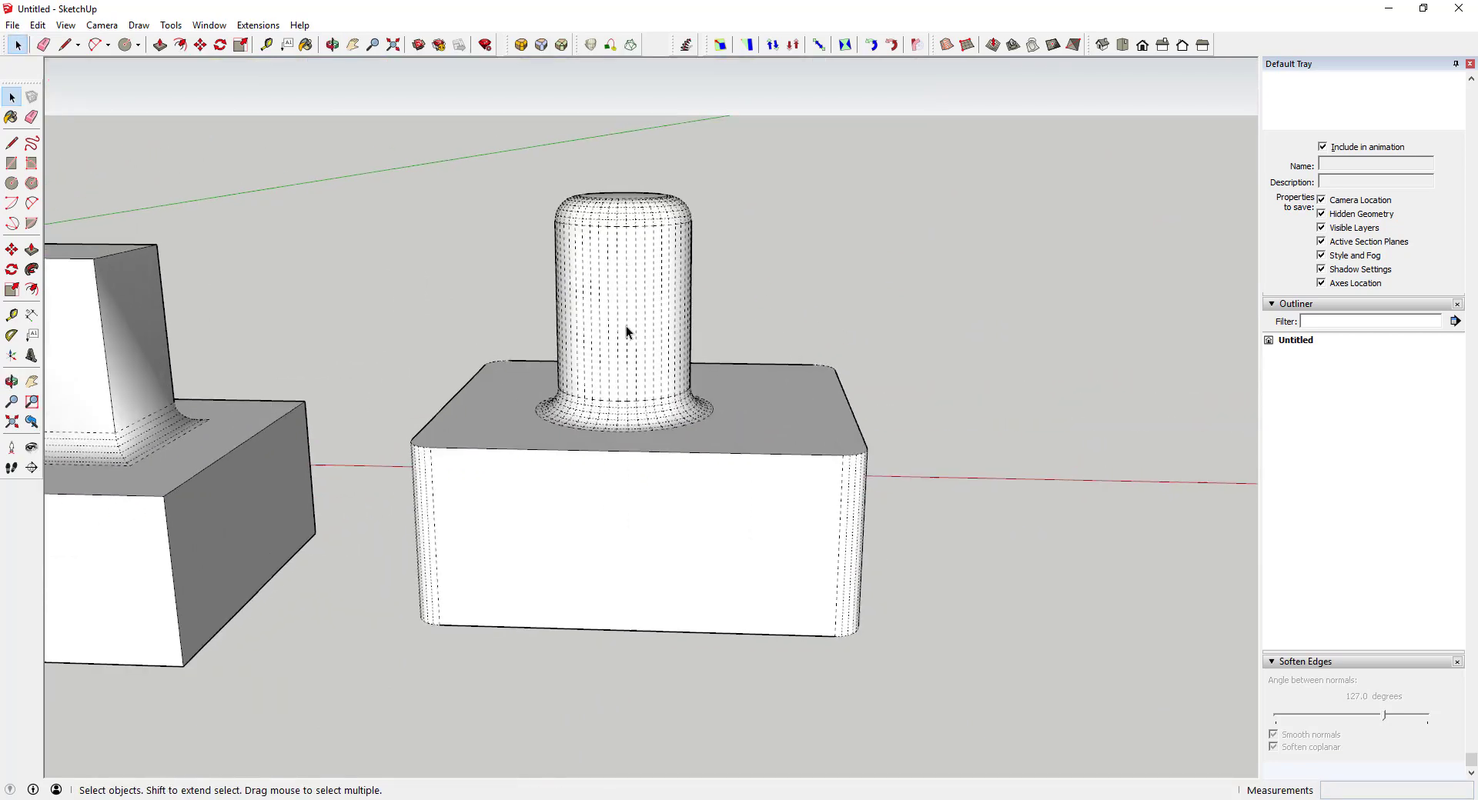
- Turn Hidden Geometry off and back on to reveal the rounded block's mesh edges
{"action": "scroll", "coordinate": [608, 385], "scroll_direction": "down", "scroll_amount": 3}
{"action": "scroll", "coordinate": [983, 497], "scroll_direction": "up", "scroll_amount": 3}
{"action": "scroll", "coordinate": [581, 452], "scroll_direction": "down", "scroll_amount": 2}
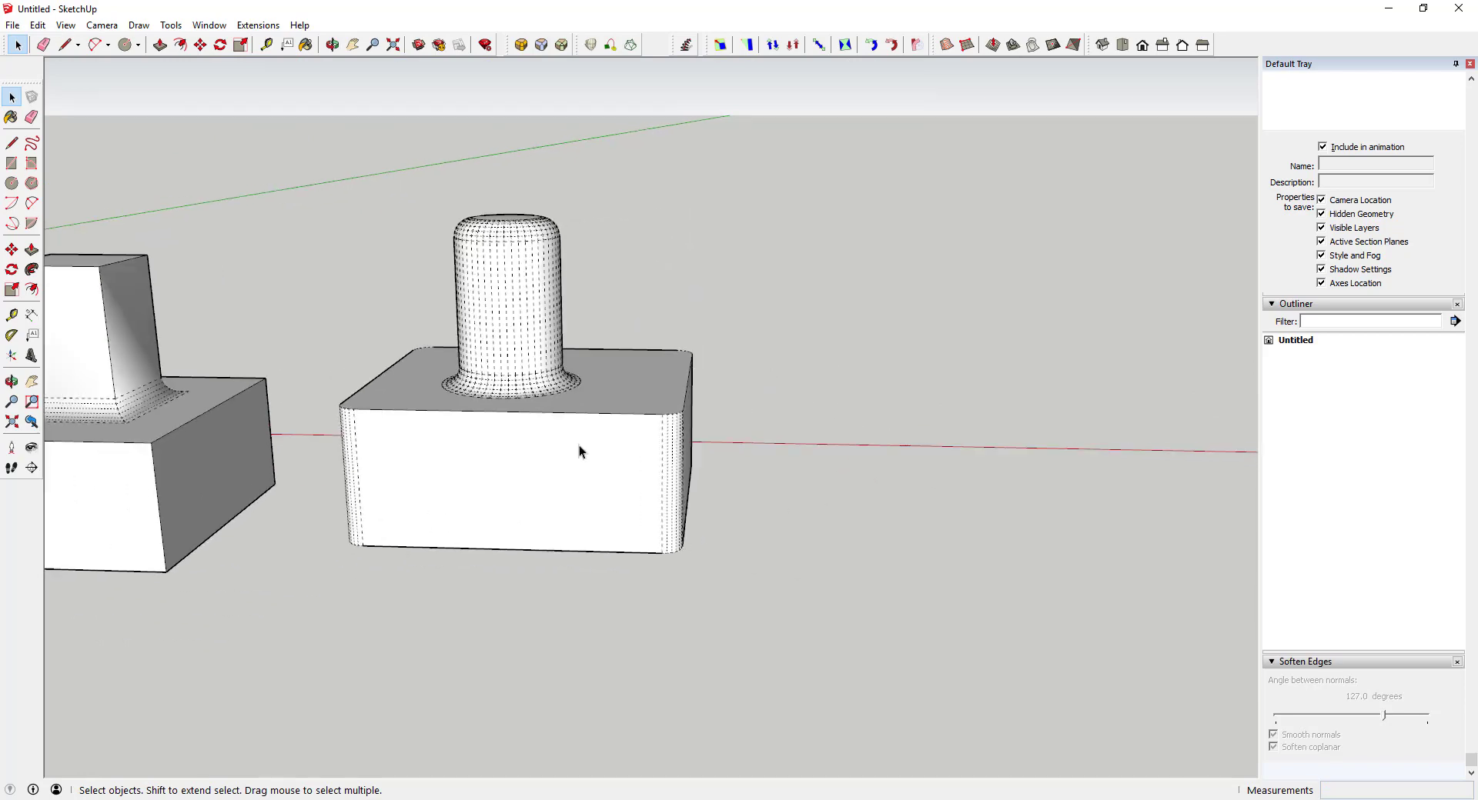
{"action": "left_click", "coordinate": [102, 24]}
{"action": "mouse_move", "coordinate": [66, 24]}
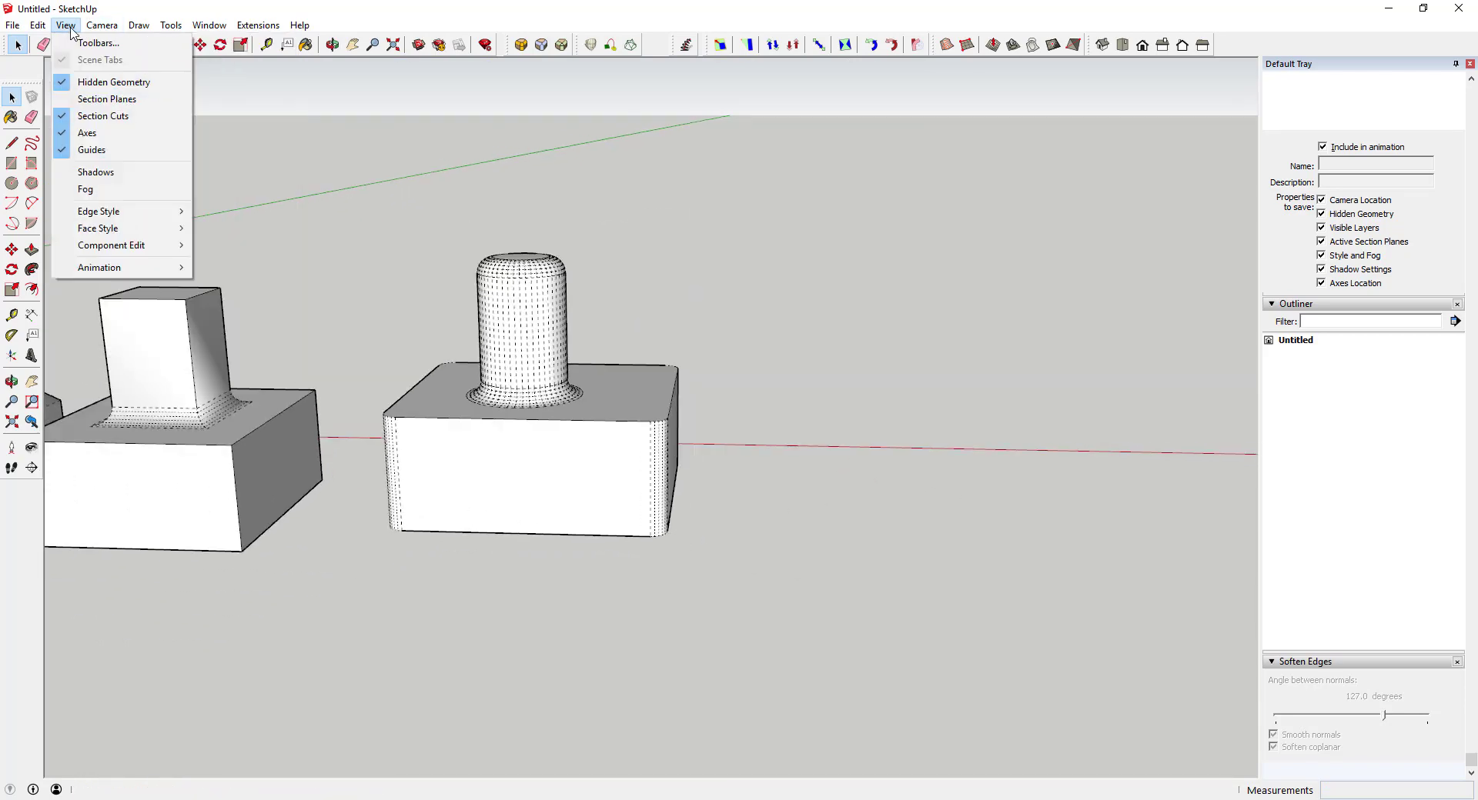
{"action": "left_click", "coordinate": [100, 84]}
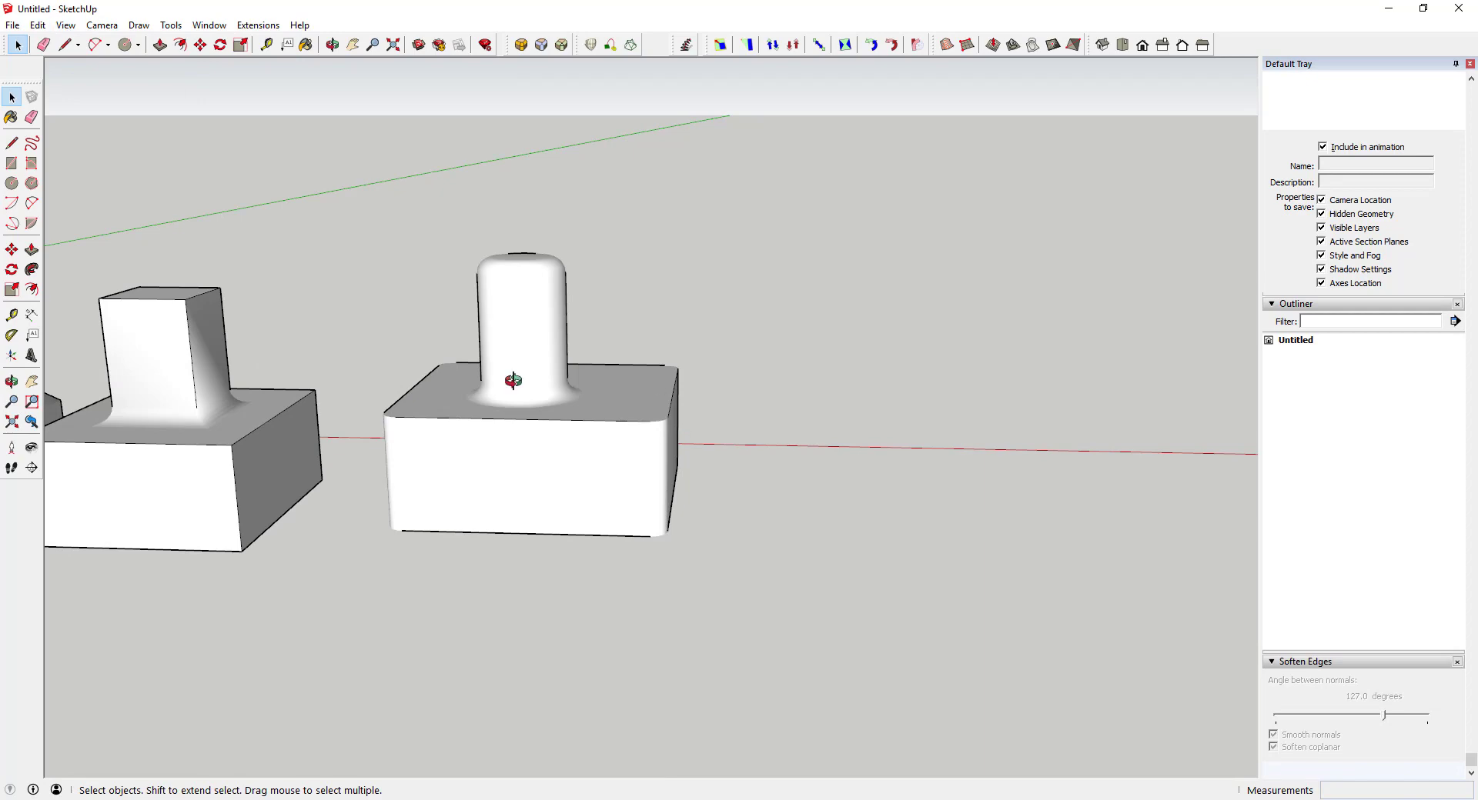
{"action": "middle_click_drag", "start_coordinate": [514, 380], "coordinate": [927, 370]}
{"action": "scroll", "coordinate": [548, 394], "scroll_direction": "up", "scroll_amount": 5}
{"action": "left_click", "coordinate": [100, 26]}
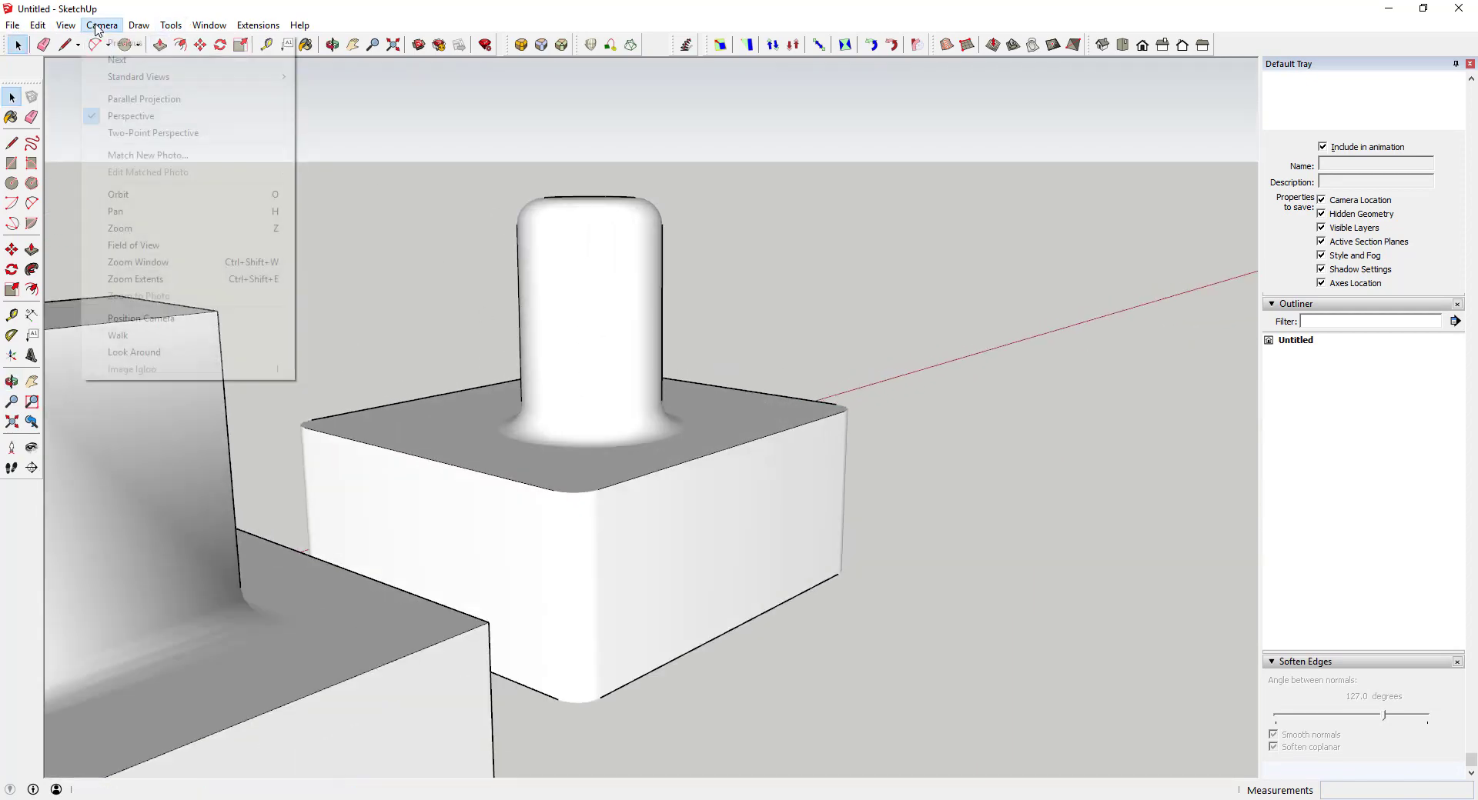
{"action": "mouse_move", "coordinate": [66, 24]}
{"action": "left_click", "coordinate": [108, 81]}
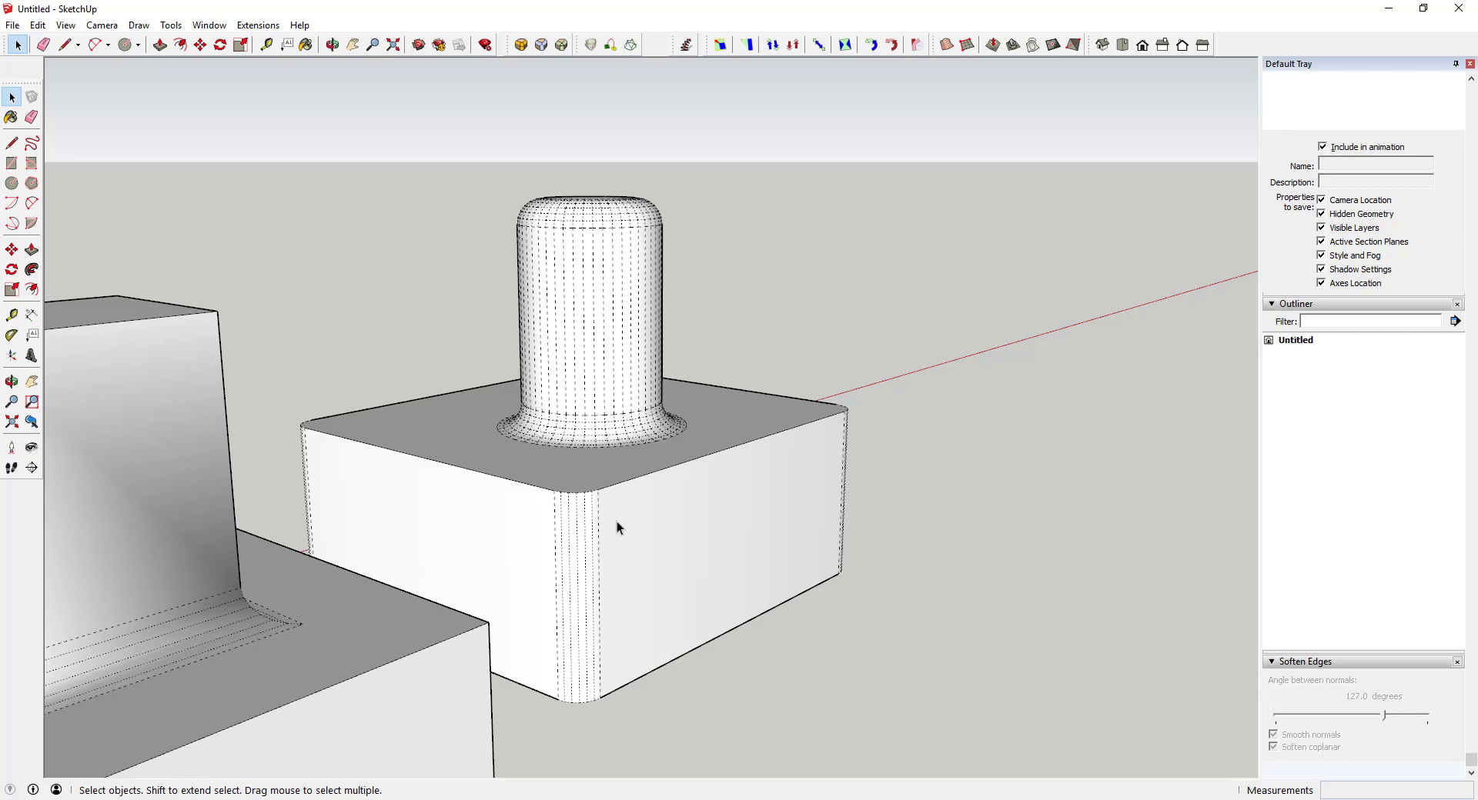
- Inspect the rounded corner's edges, then hide and re-show hidden geometry on all models
{"action": "left_click", "coordinate": [577, 532]}
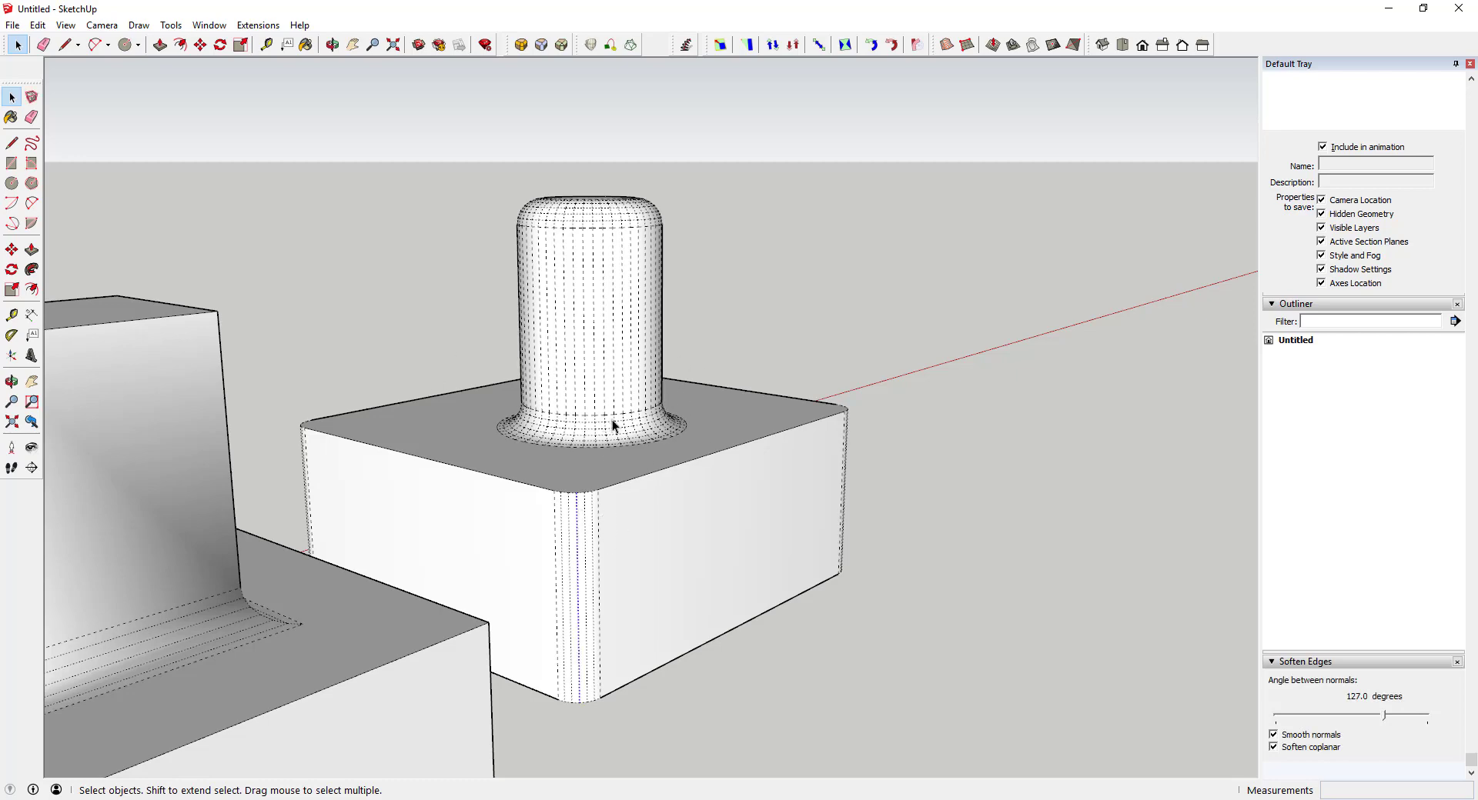
{"action": "middle_click_drag", "start_coordinate": [801, 398], "coordinate": [654, 493]}
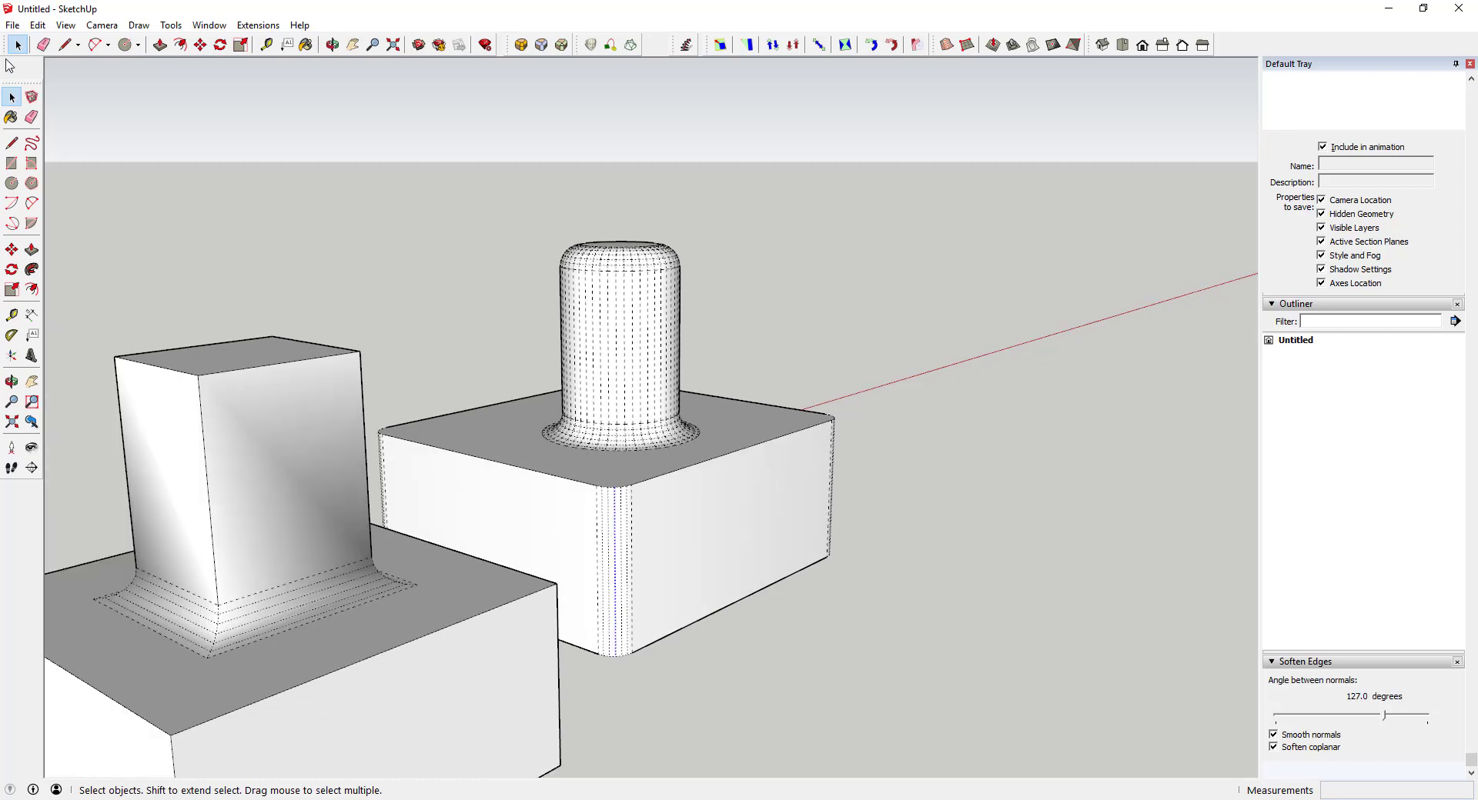
{"action": "left_click", "coordinate": [103, 25]}
{"action": "mouse_move", "coordinate": [66, 25]}
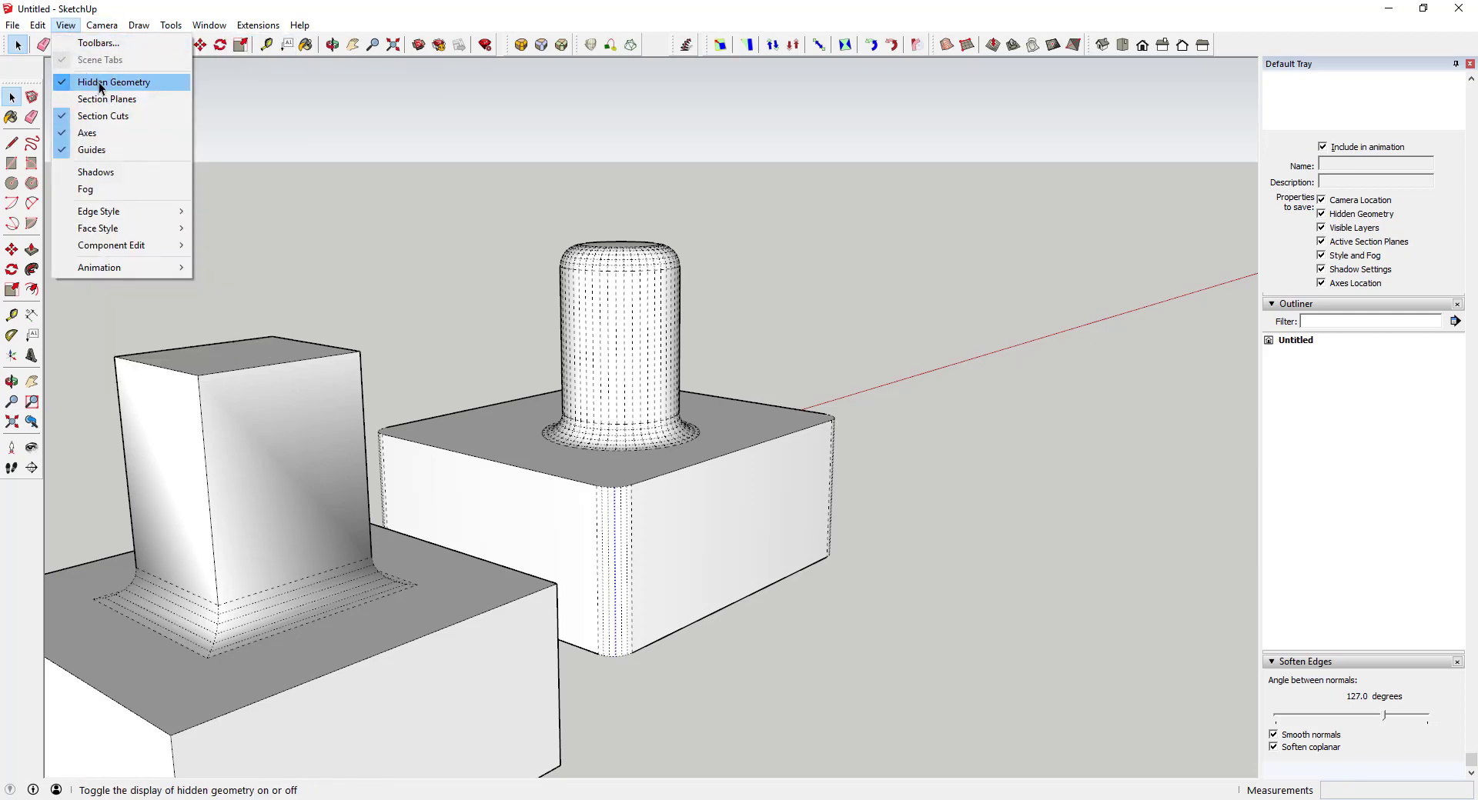
{"action": "left_click", "coordinate": [98, 81]}
{"action": "middle_click_drag", "start_coordinate": [677, 354], "coordinate": [593, 521]}
{"action": "scroll", "coordinate": [769, 377], "scroll_direction": "down", "scroll_amount": 5}
{"action": "scroll", "coordinate": [662, 422], "scroll_direction": "down", "scroll_amount": 6}
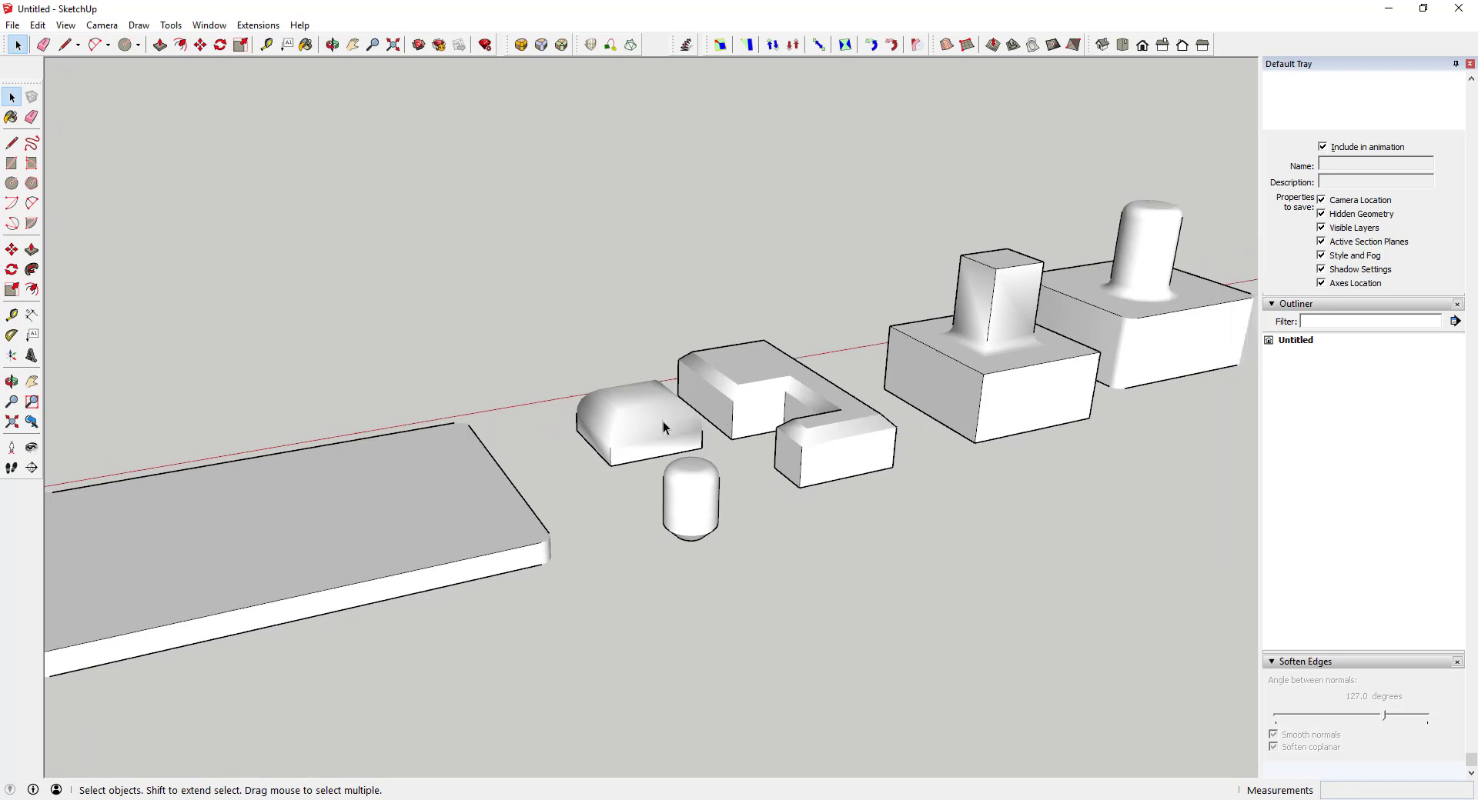
{"action": "middle_click_drag", "start_coordinate": [670, 427], "coordinate": [711, 448]}
{"action": "scroll", "coordinate": [711, 445], "scroll_direction": "up", "scroll_amount": 4}
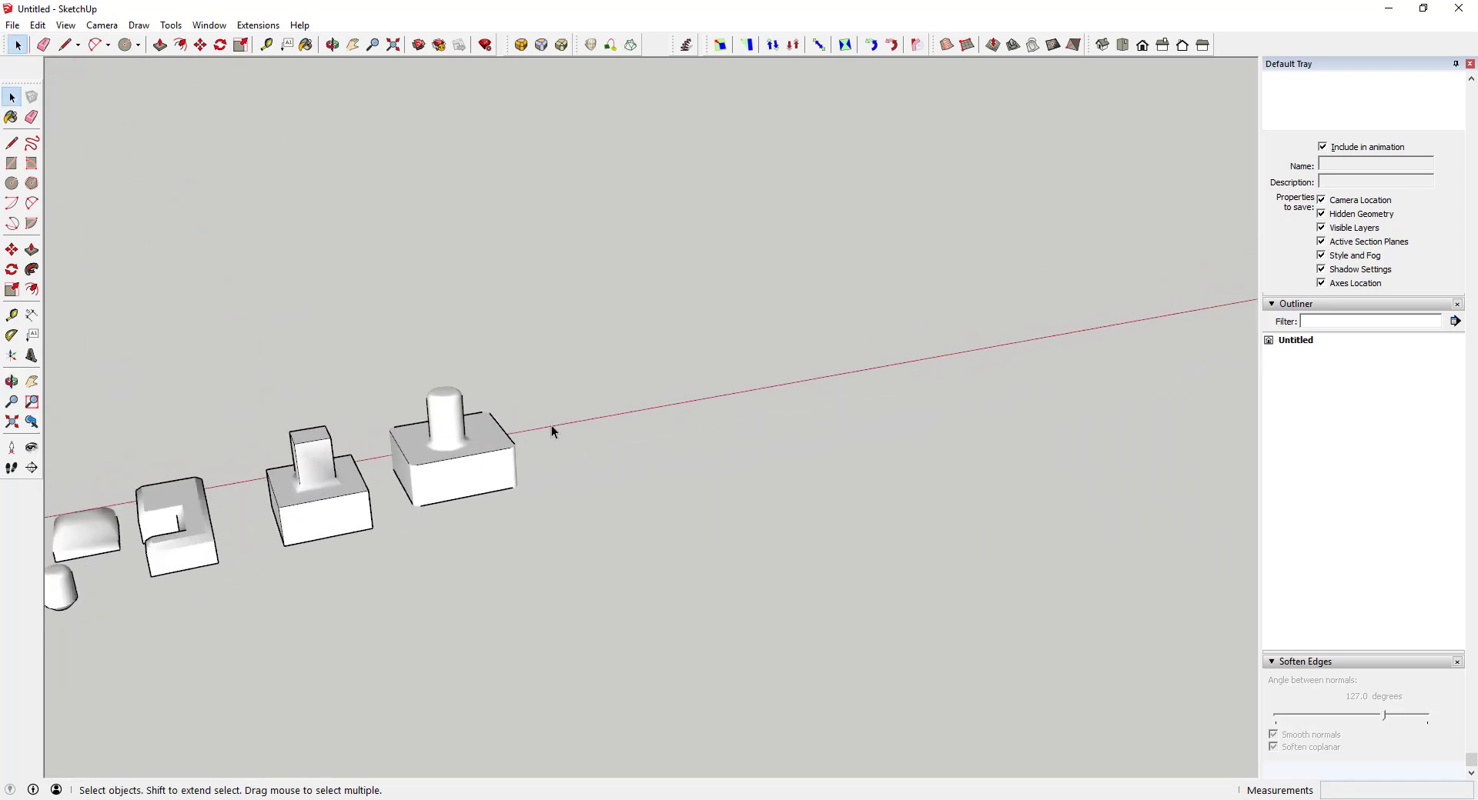
{"action": "left_click", "coordinate": [65, 25]}
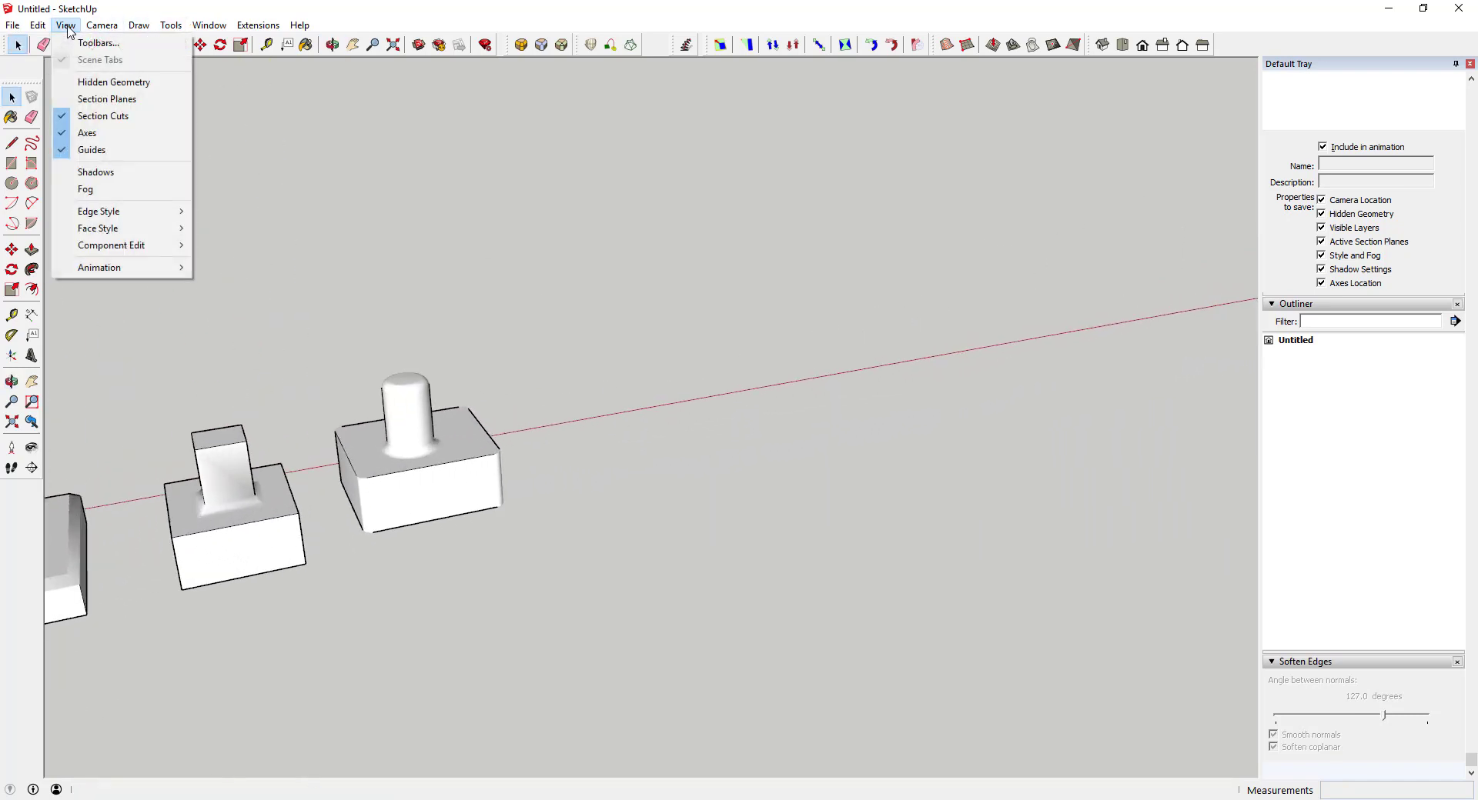
{"action": "left_click", "coordinate": [100, 81]}
{"action": "scroll", "coordinate": [616, 446], "scroll_direction": "up", "scroll_amount": 2}
{"action": "key", "text": "c"}
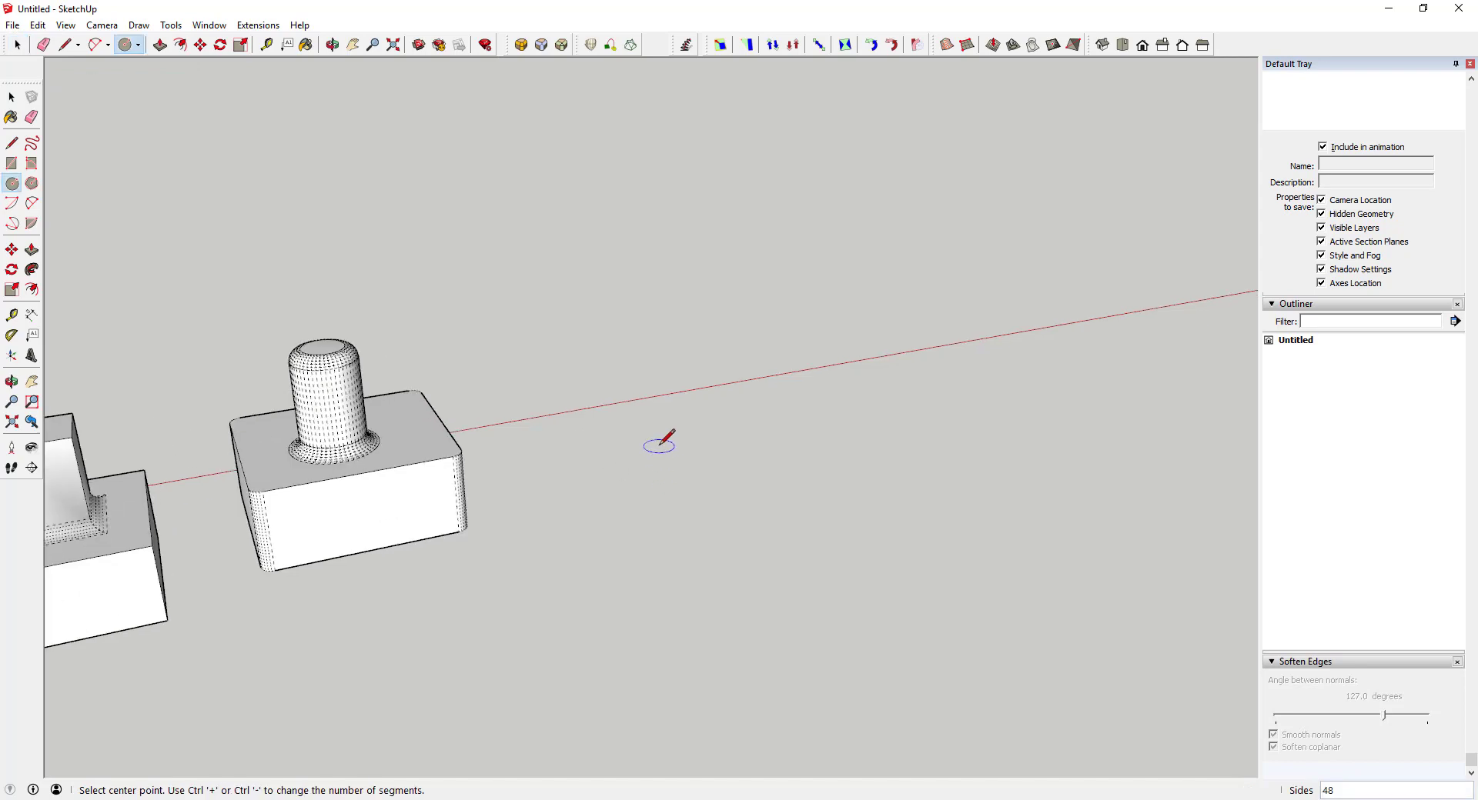
- Draw a circle on the ground beside the blocks
{"action": "left_click", "coordinate": [660, 446]}
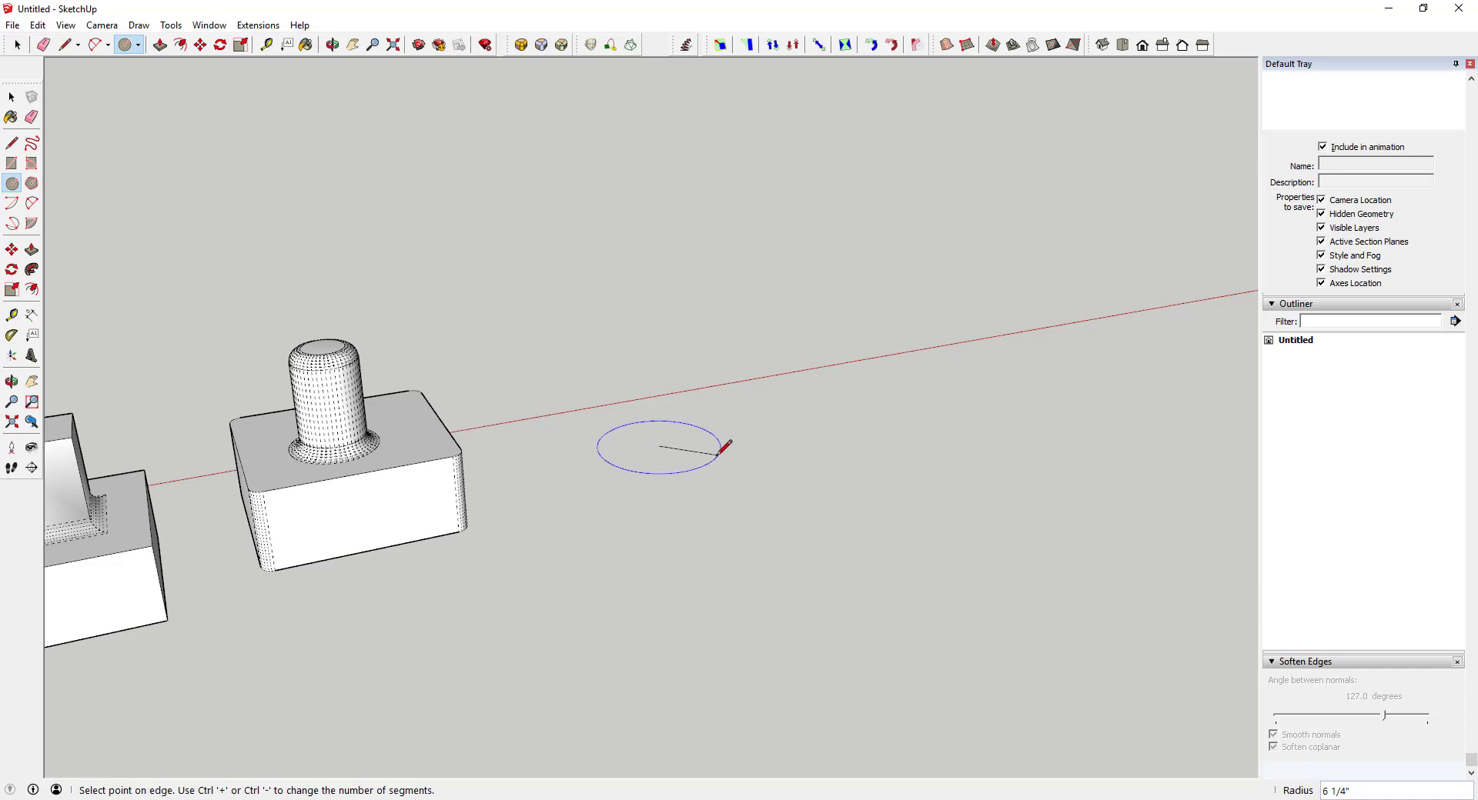
{"action": "left_click", "coordinate": [698, 469]}
{"action": "key", "text": "space"}
{"action": "scroll", "coordinate": [677, 458], "scroll_direction": "up", "scroll_amount": 3}
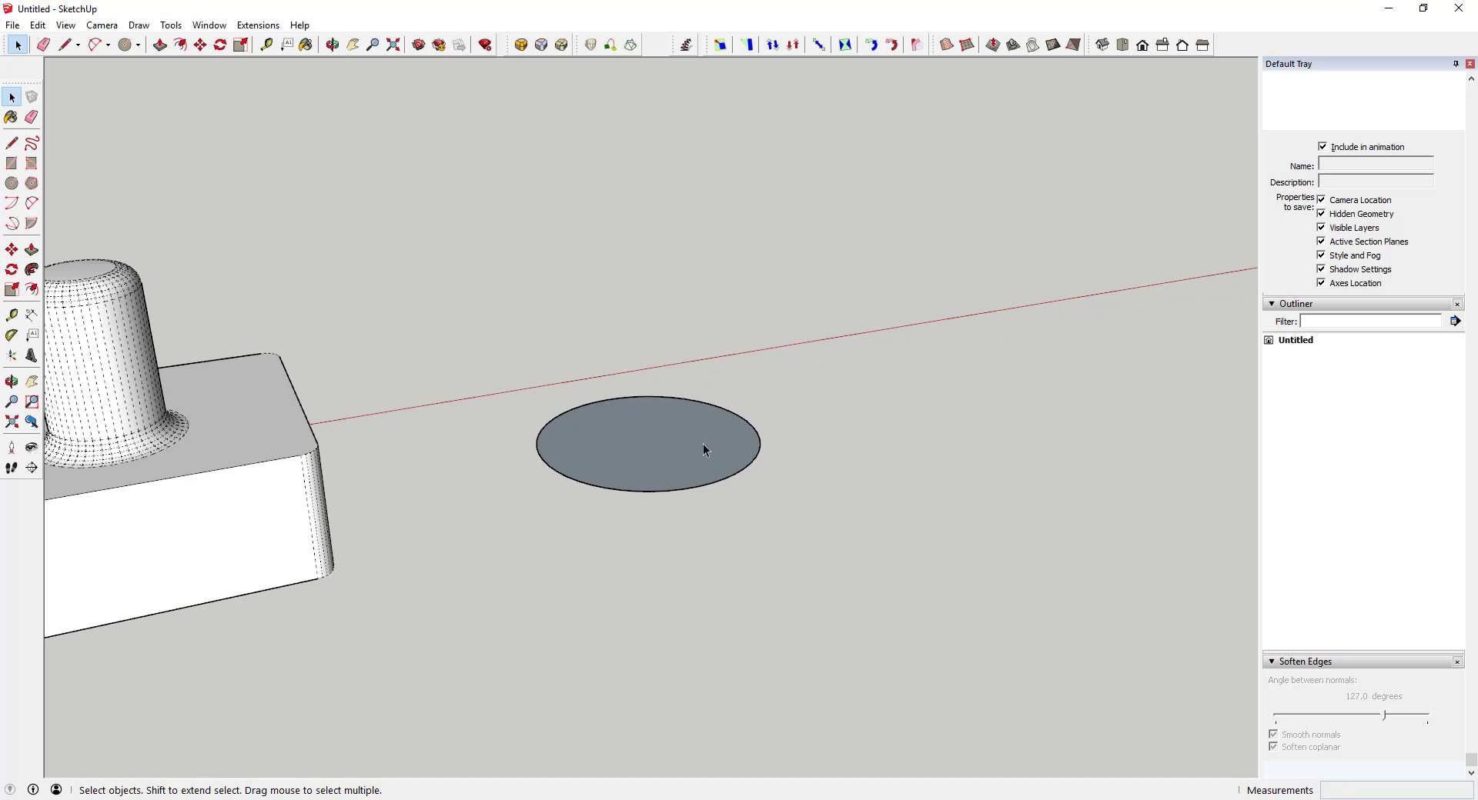
- Push/Pull the circle up into a tall cylinder
{"action": "key", "text": "p"}
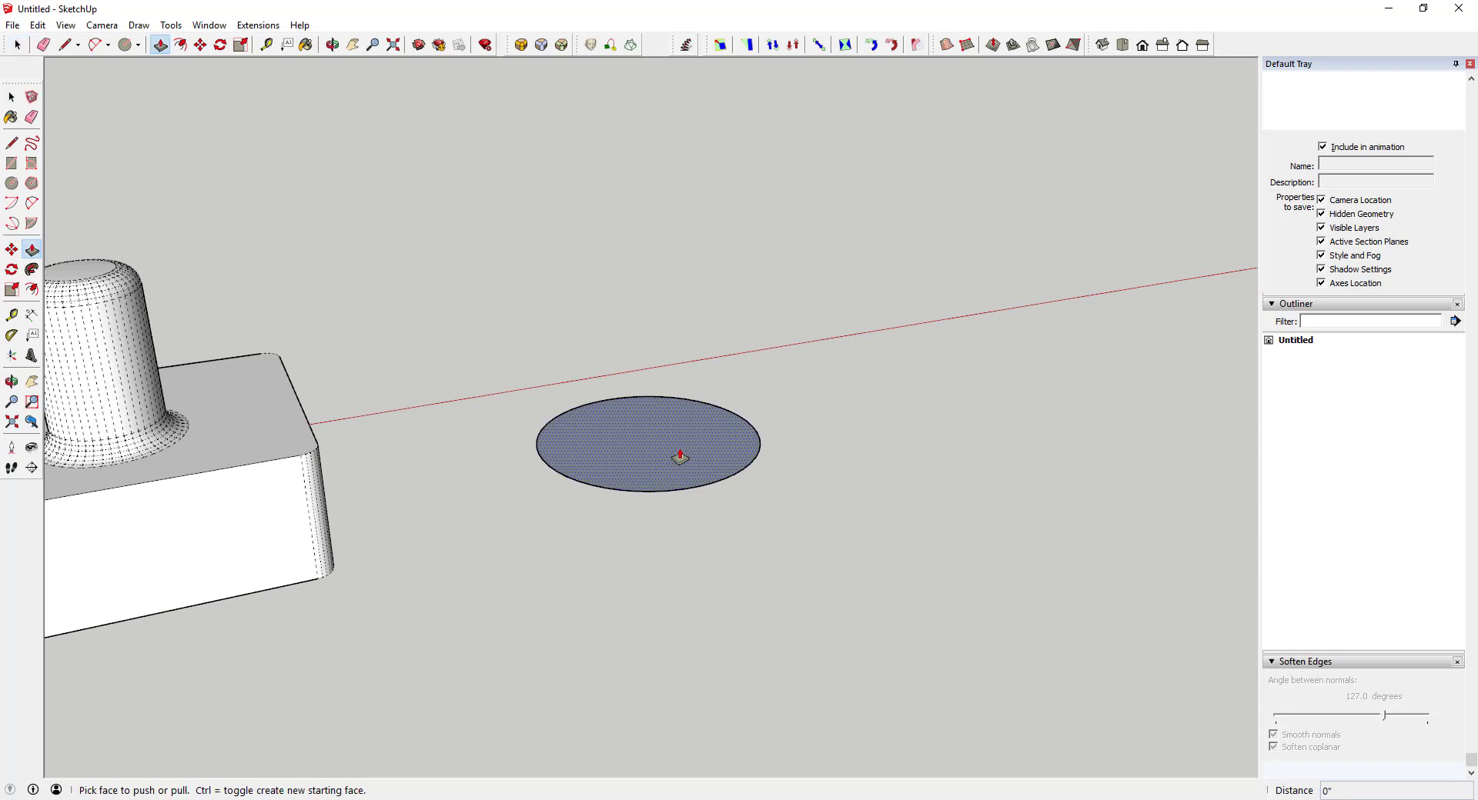
{"action": "left_click", "coordinate": [676, 453]}
{"action": "left_click", "coordinate": [683, 165]}
{"action": "key", "text": "space"}
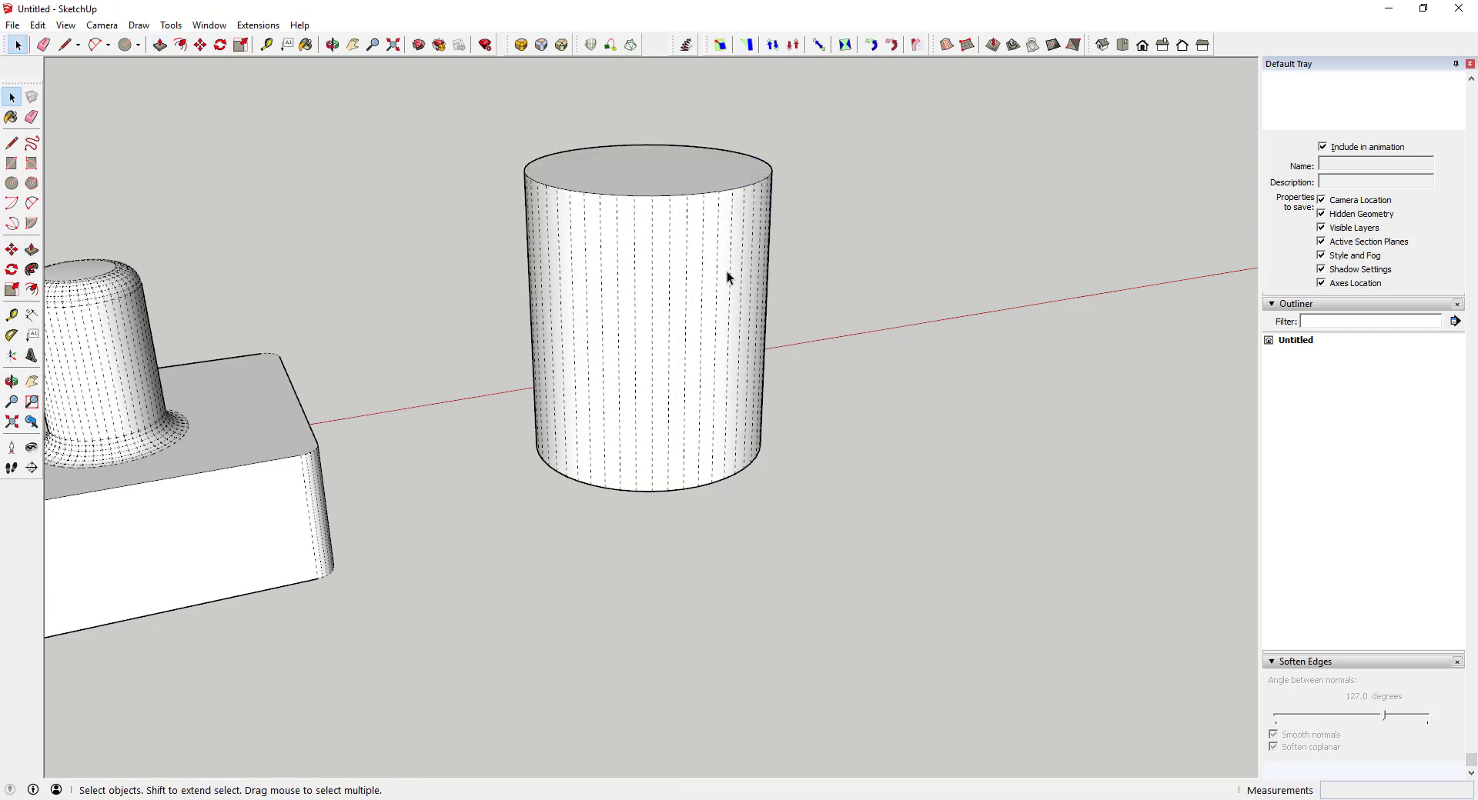
- Select the cylinder's top face and apply Round Corners to its rim
{"action": "left_click", "coordinate": [679, 166]}
{"action": "scroll", "coordinate": [901, 234], "scroll_direction": "down", "scroll_amount": 3}
{"action": "scroll", "coordinate": [654, 216], "scroll_direction": "up", "scroll_amount": 5}
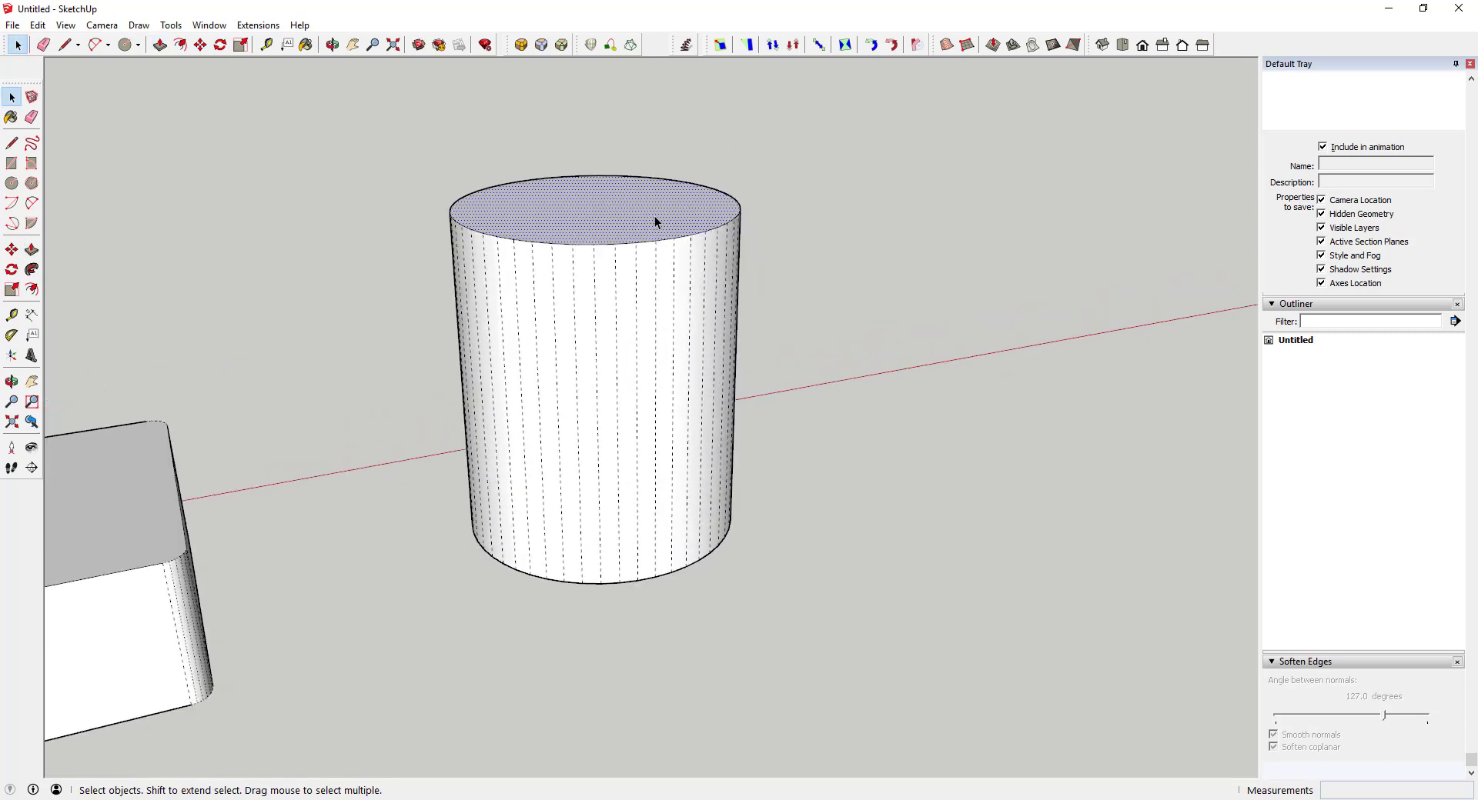
{"action": "scroll", "coordinate": [724, 233], "scroll_direction": "down", "scroll_amount": 4}
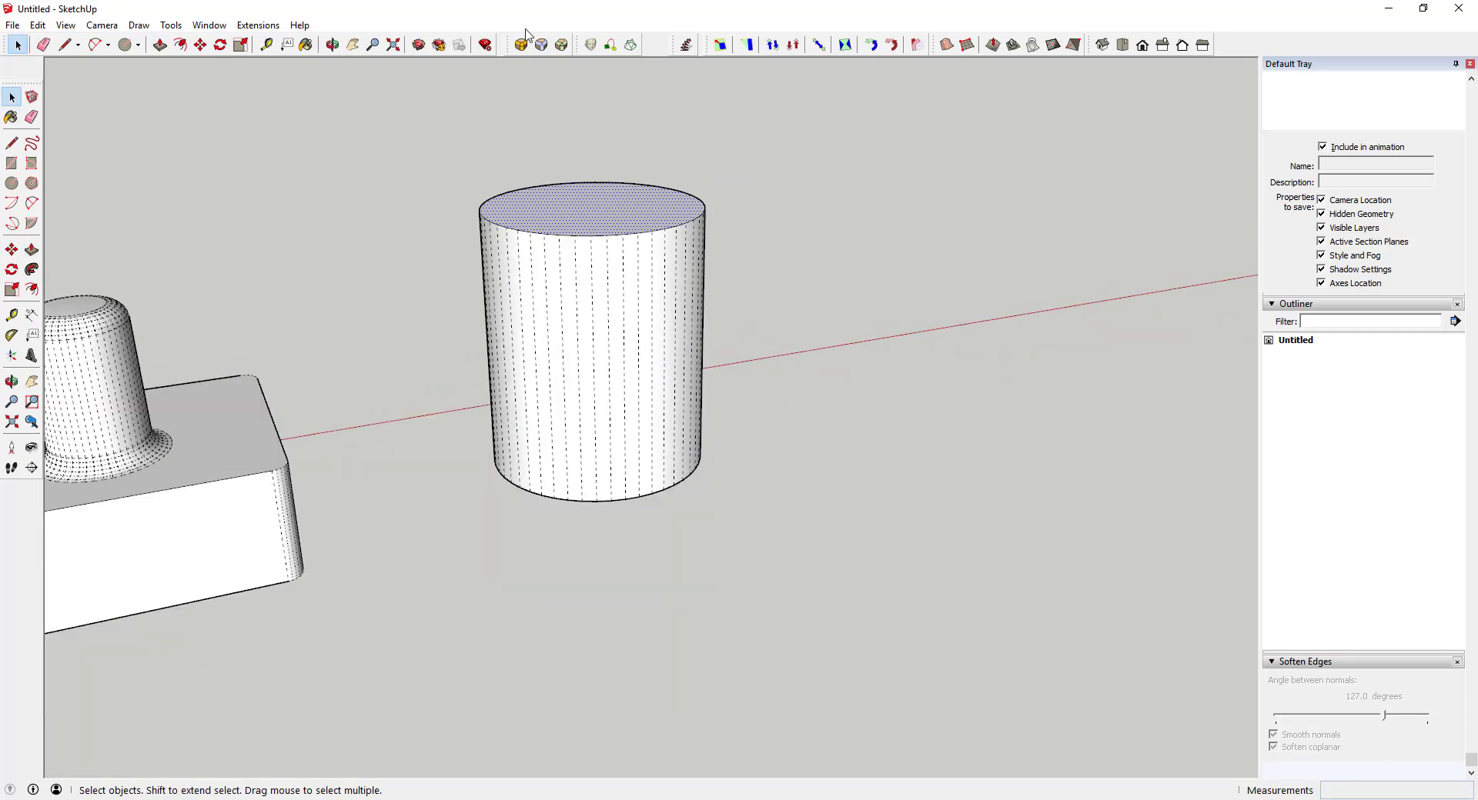
{"action": "left_click", "coordinate": [521, 46]}
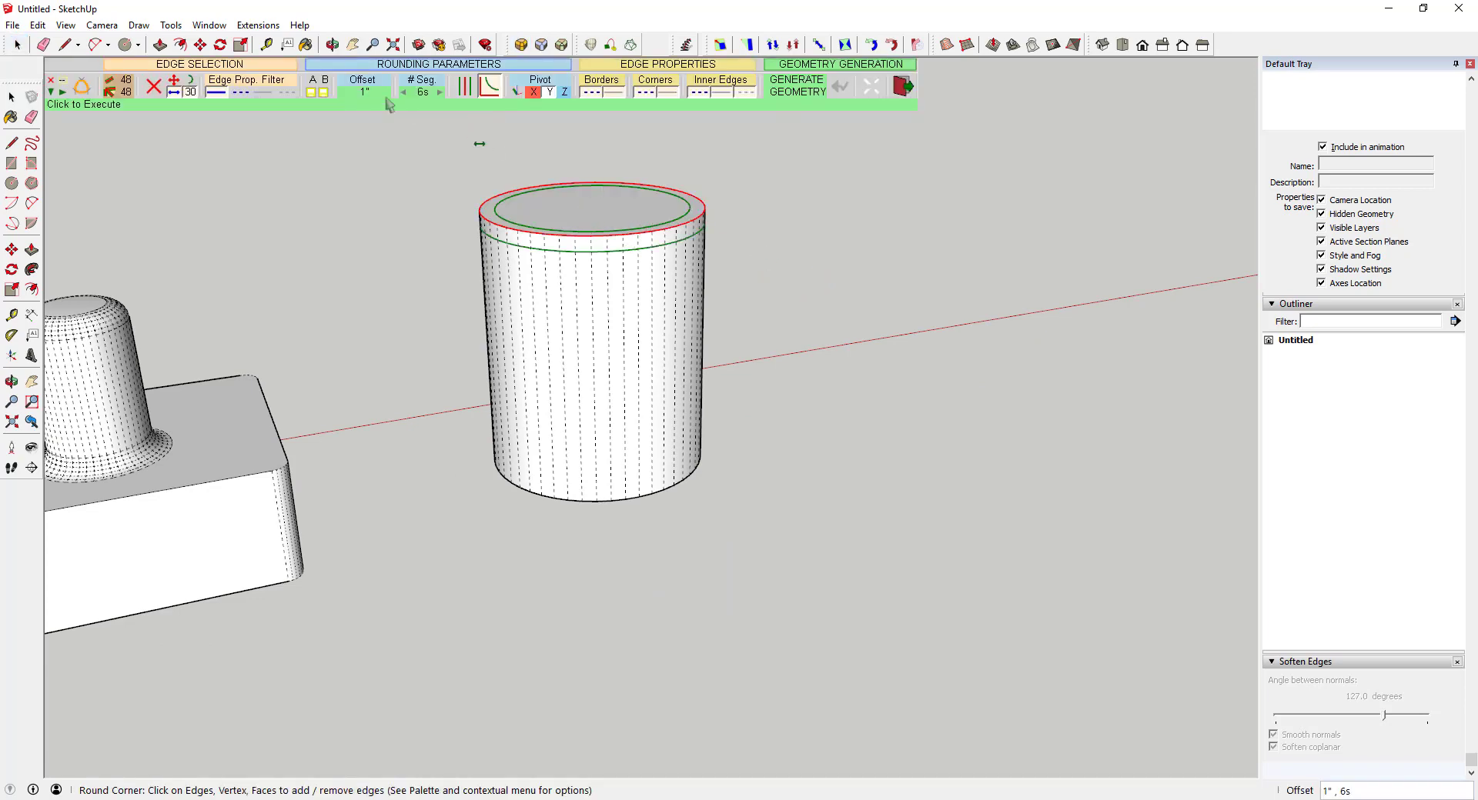
- Round the cylinder's top rim with a 2" offset and 6 segments, giving a domed cap
{"action": "left_click", "coordinate": [379, 96]}
{"action": "type", "text": "2"}
{"action": "key", "text": "Return"}
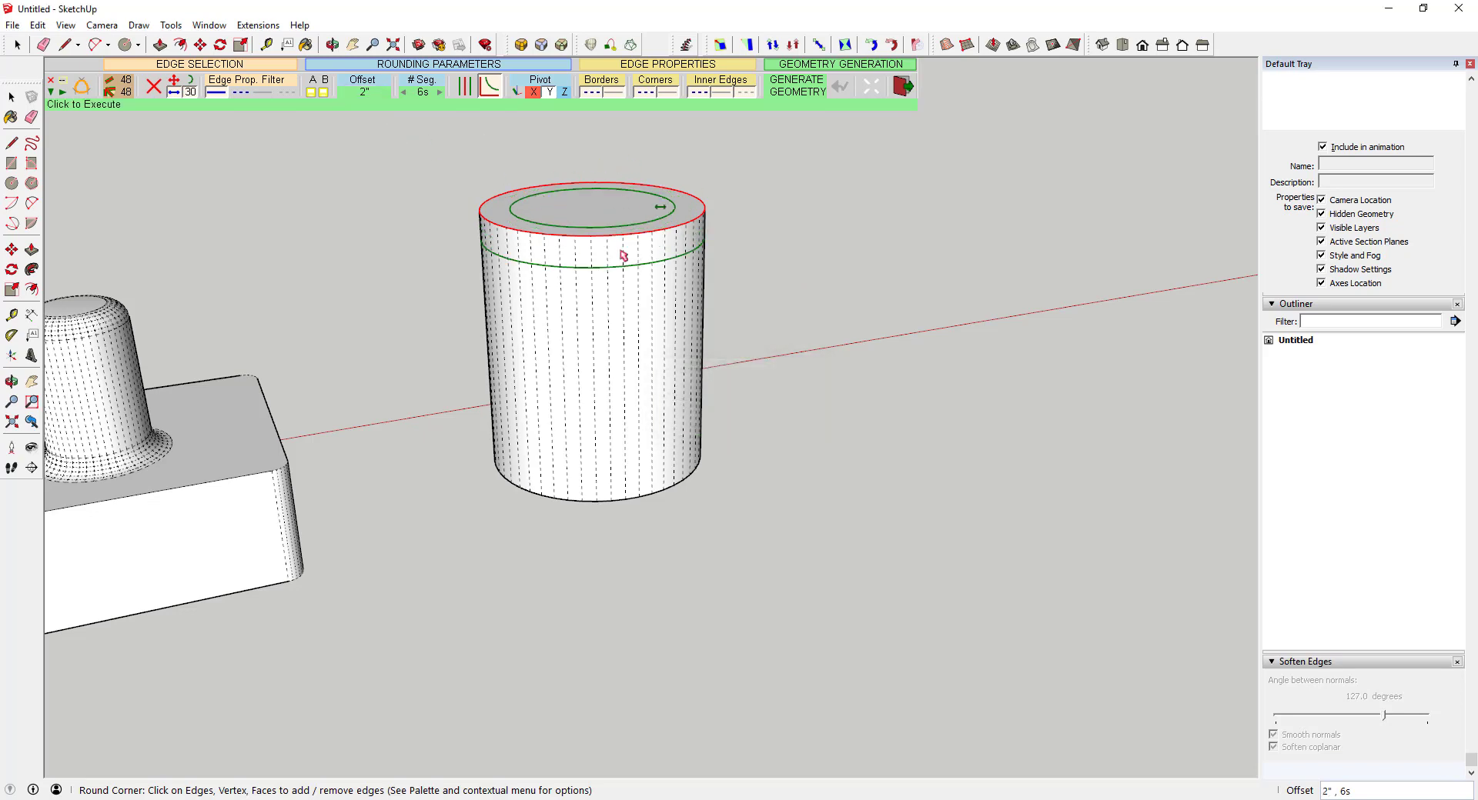
{"action": "left_click", "coordinate": [771, 304]}
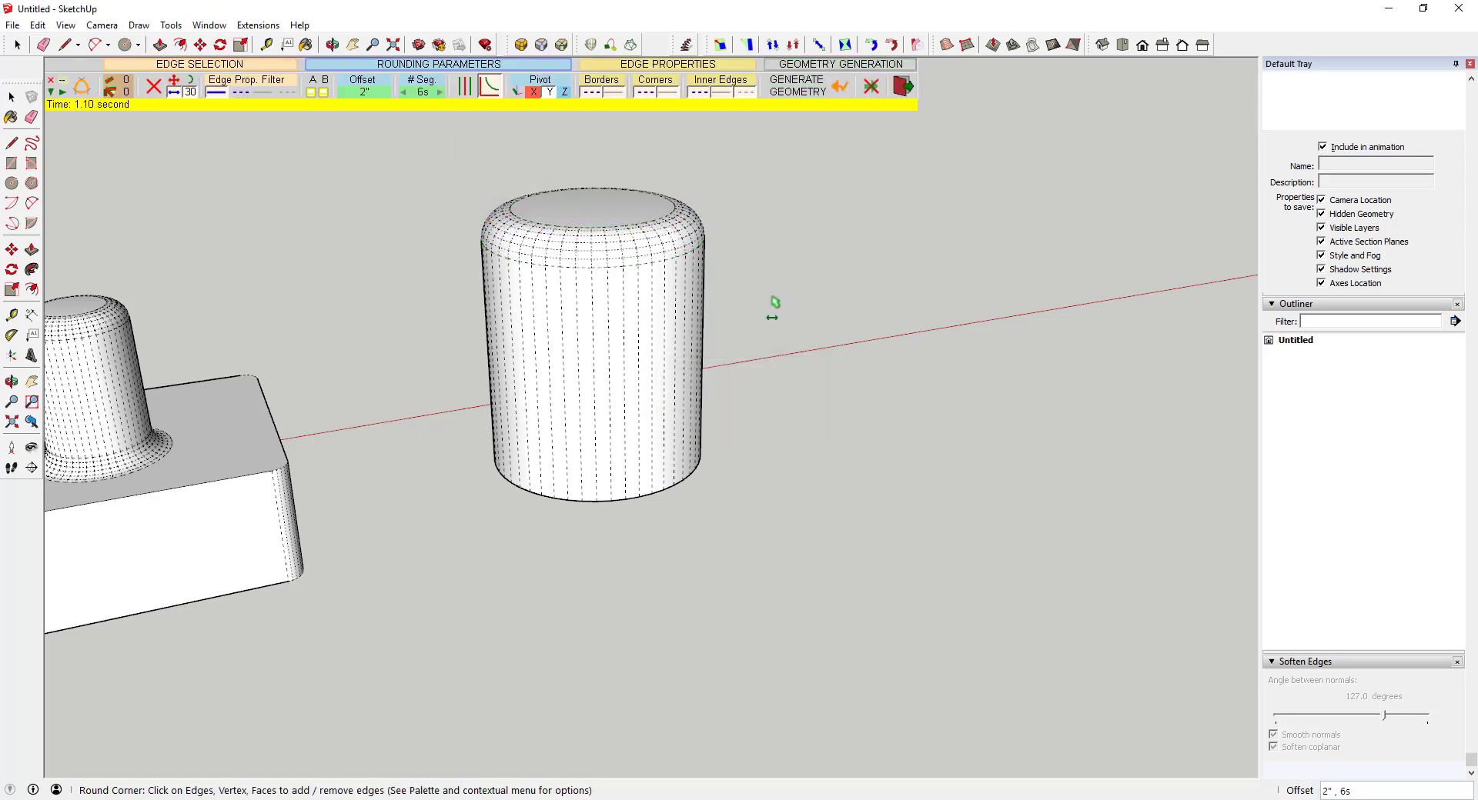
{"action": "scroll", "coordinate": [588, 238], "scroll_direction": "up", "scroll_amount": 2}
{"action": "key", "text": "space"}
{"action": "scroll", "coordinate": [594, 183], "scroll_direction": "up", "scroll_amount": 1}
{"action": "scroll", "coordinate": [597, 182], "scroll_direction": "down", "scroll_amount": 2}
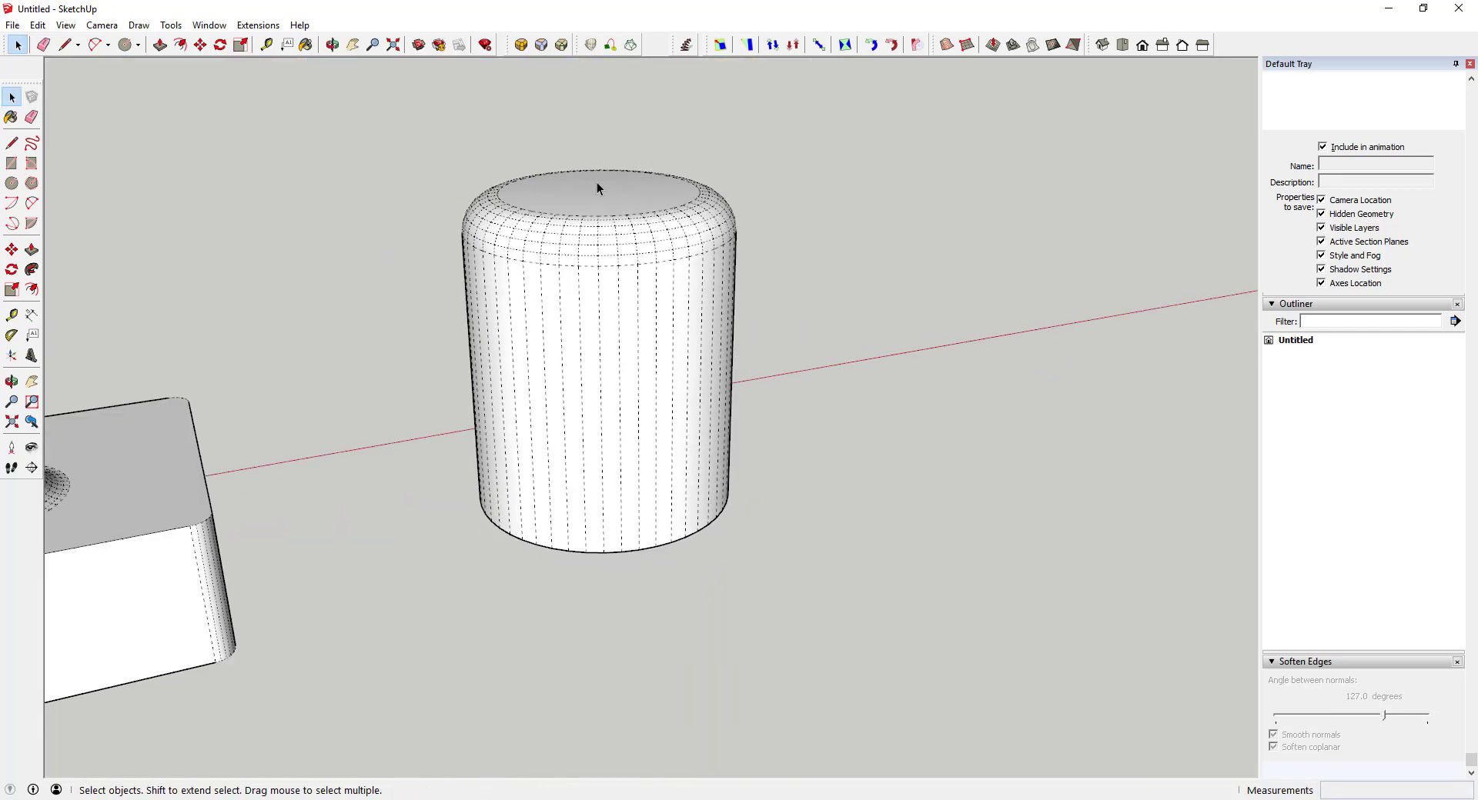
{"action": "scroll", "coordinate": [598, 188], "scroll_direction": "up", "scroll_amount": 2}
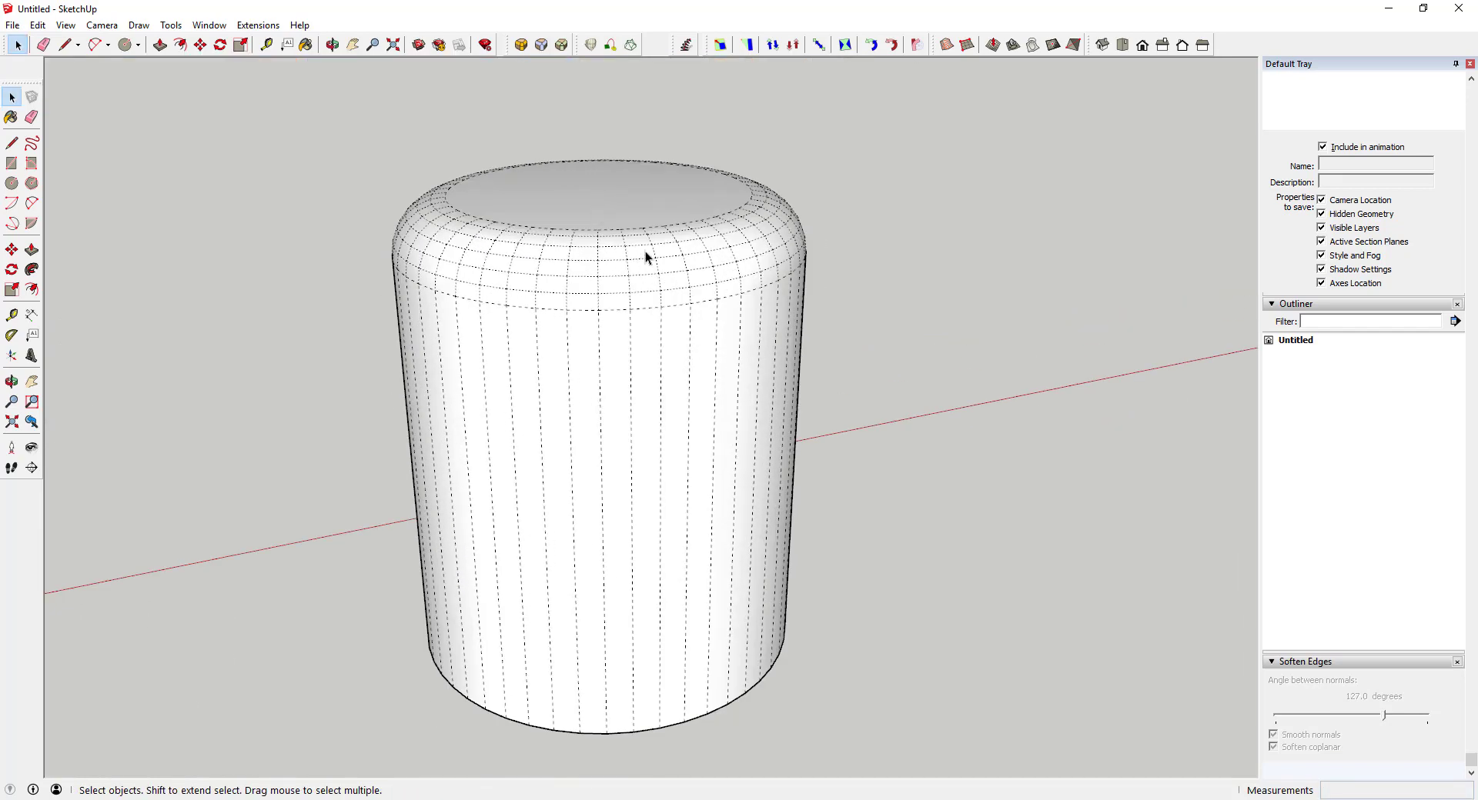
{"action": "scroll", "coordinate": [605, 211], "scroll_direction": "down", "scroll_amount": 2}
{"action": "scroll", "coordinate": [611, 225], "scroll_direction": "up", "scroll_amount": 3}
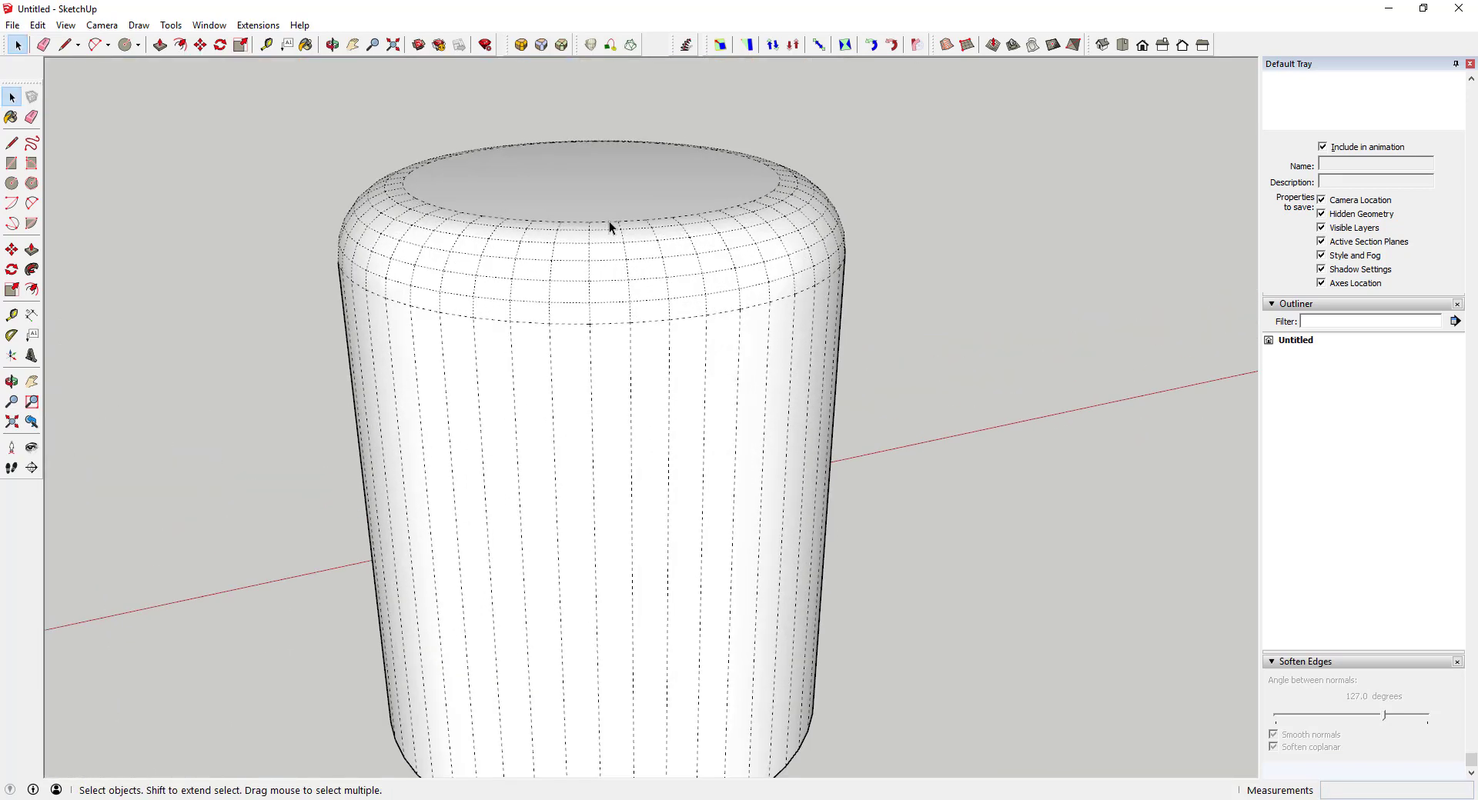
- Trace a profile line over the rounded cap and down the cylinder side to its bottom edge
{"action": "key", "text": "l"}
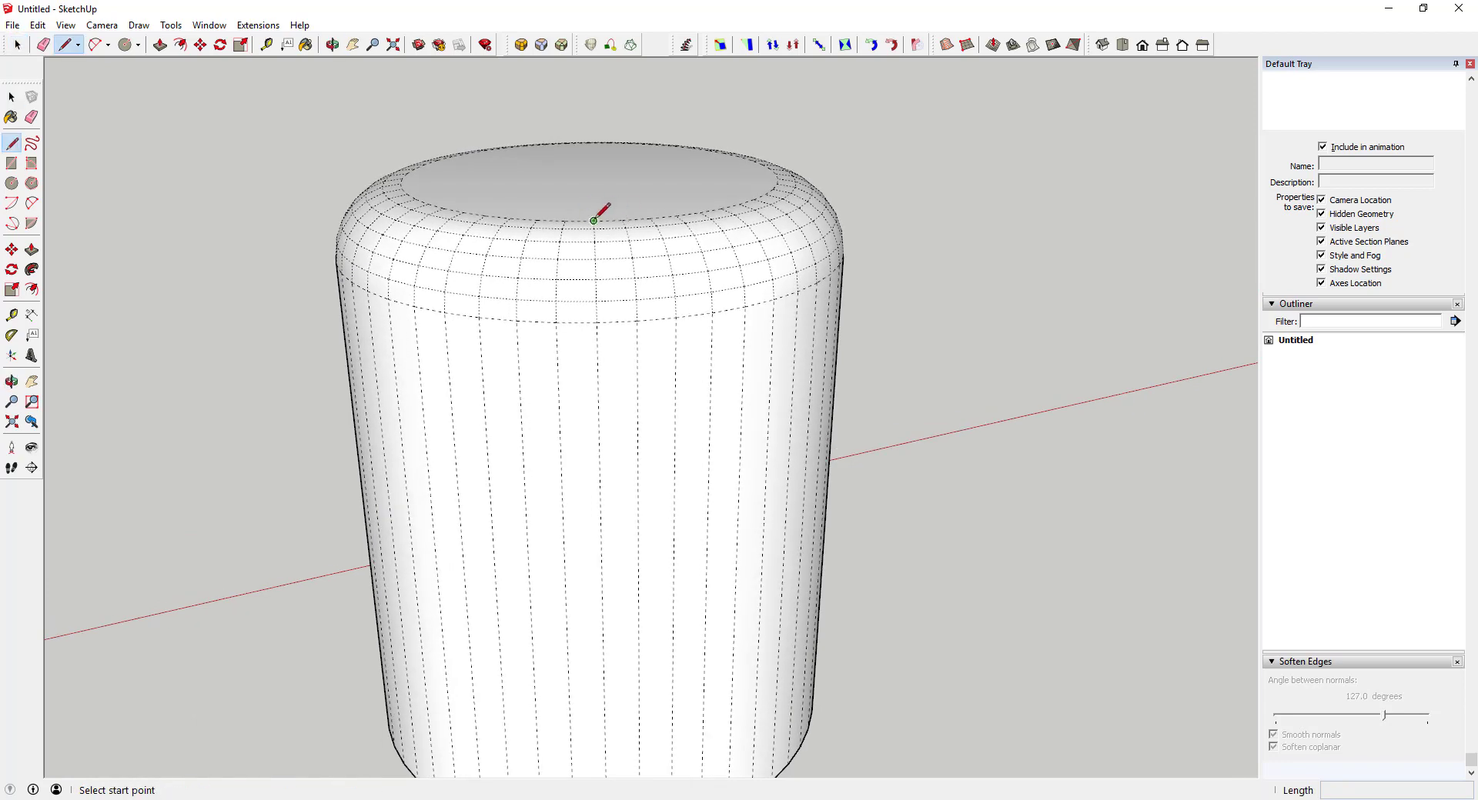
{"action": "left_click", "coordinate": [596, 235]}
{"action": "left_click", "coordinate": [595, 239]}
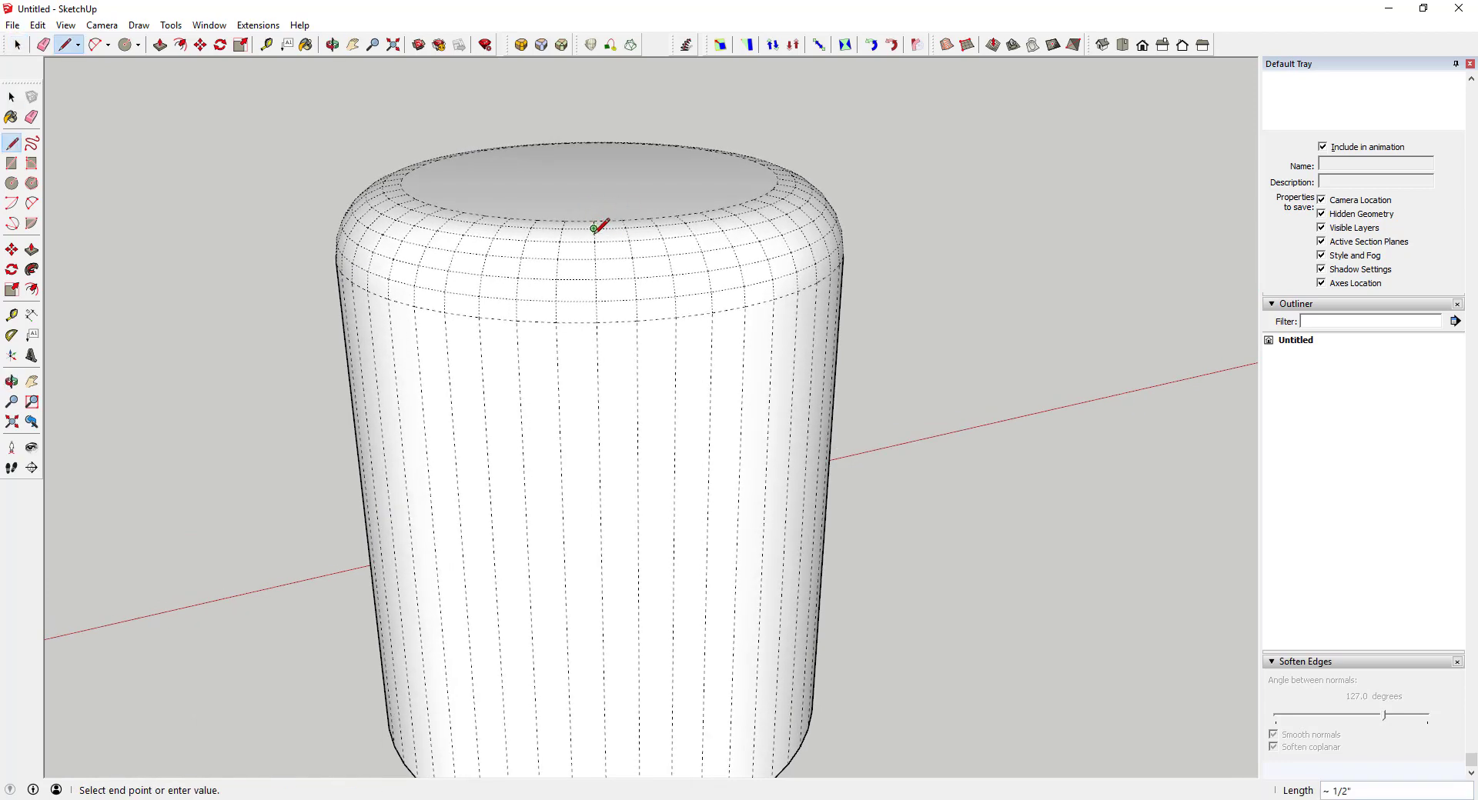
{"action": "left_click", "coordinate": [595, 240]}
{"action": "left_click", "coordinate": [595, 241]}
{"action": "left_click", "coordinate": [595, 260]}
{"action": "left_click", "coordinate": [596, 268]}
{"action": "left_click", "coordinate": [596, 275]}
{"action": "left_click", "coordinate": [596, 279]}
{"action": "left_click", "coordinate": [595, 300]}
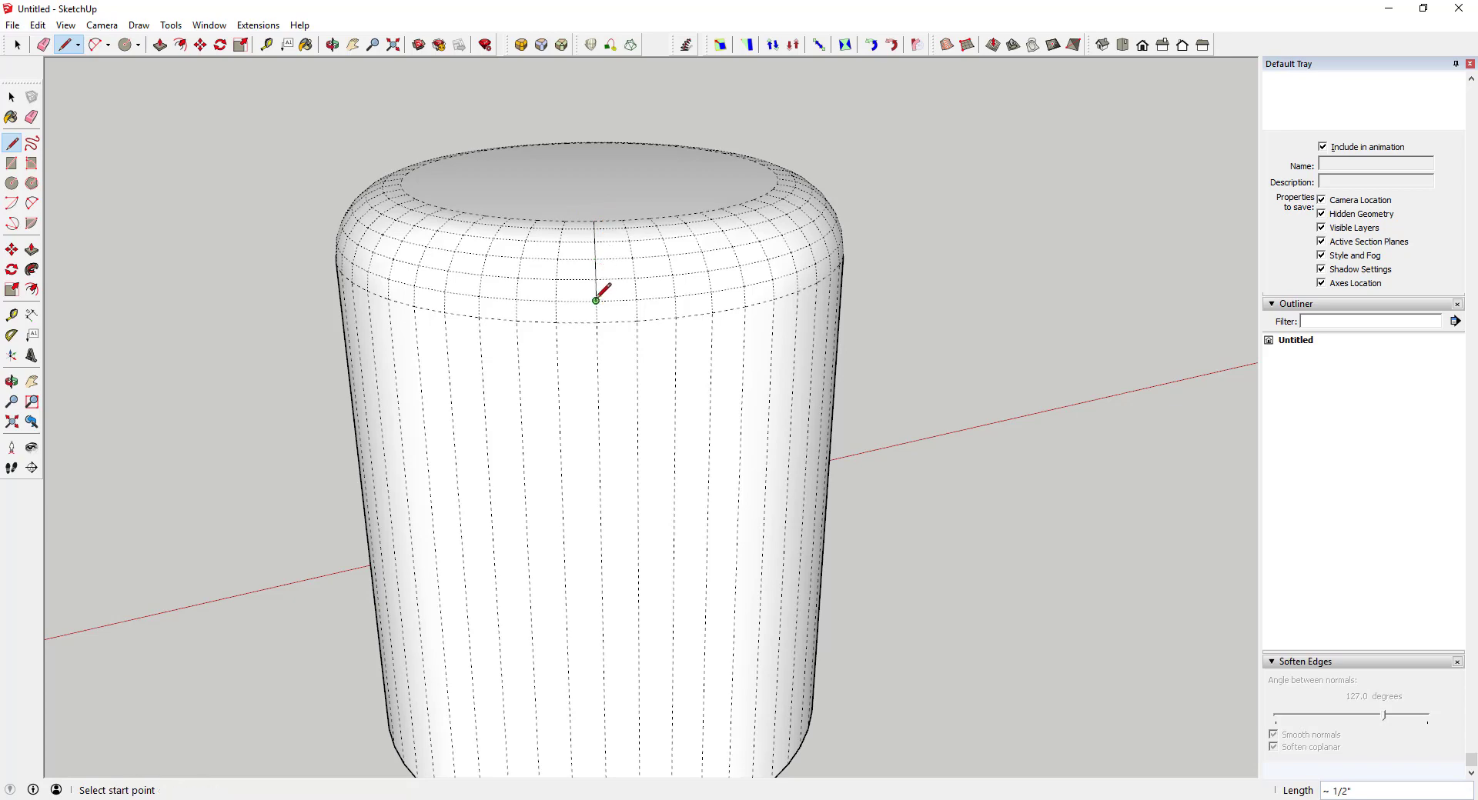
{"action": "left_click", "coordinate": [596, 300]}
{"action": "left_click", "coordinate": [597, 322]}
{"action": "left_click", "coordinate": [597, 322]}
{"action": "scroll", "coordinate": [605, 323], "scroll_direction": "down", "scroll_amount": 3}
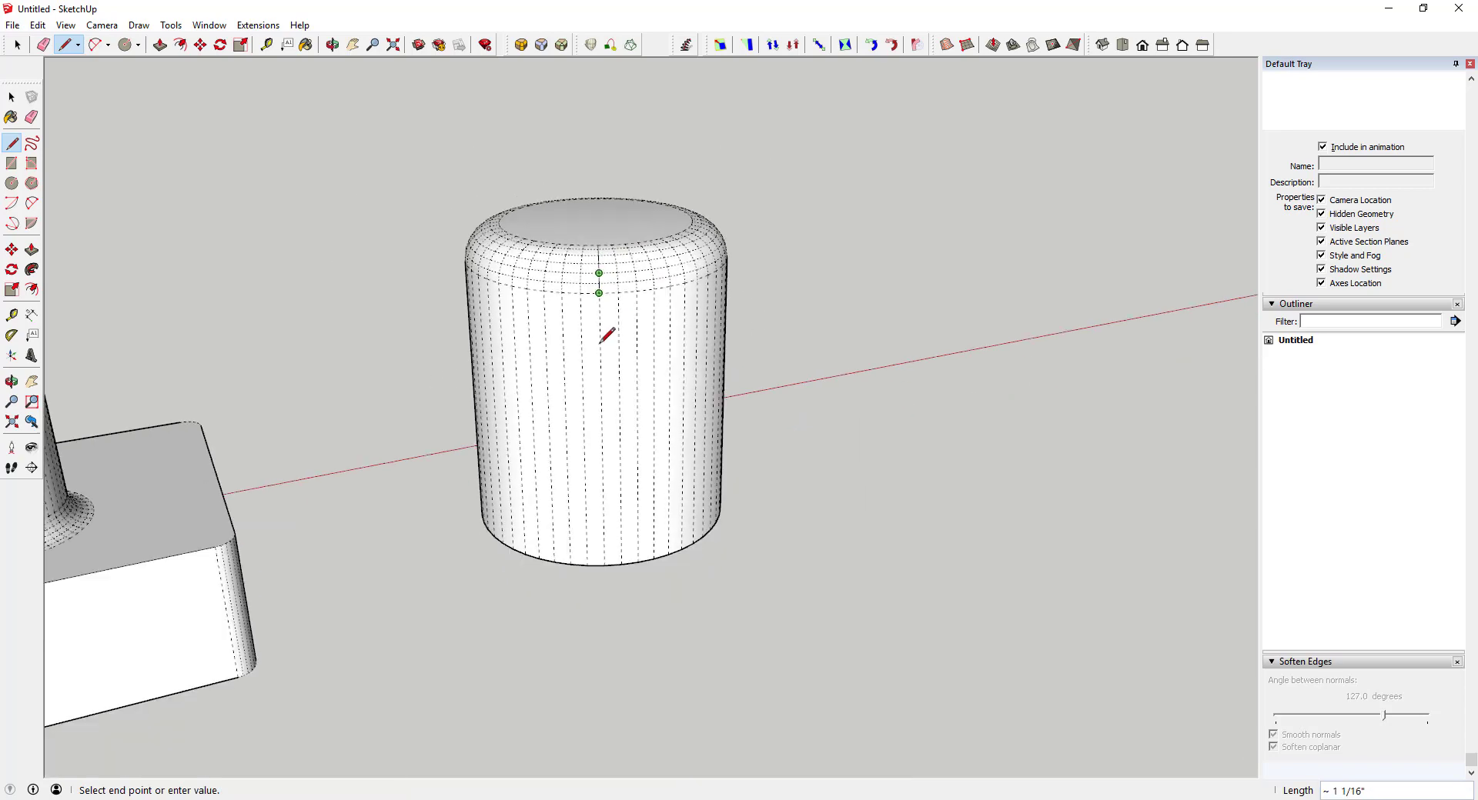
{"action": "scroll", "coordinate": [616, 462], "scroll_direction": "up", "scroll_amount": 2}
{"action": "left_click", "coordinate": [610, 585]}
{"action": "key", "text": "space"}
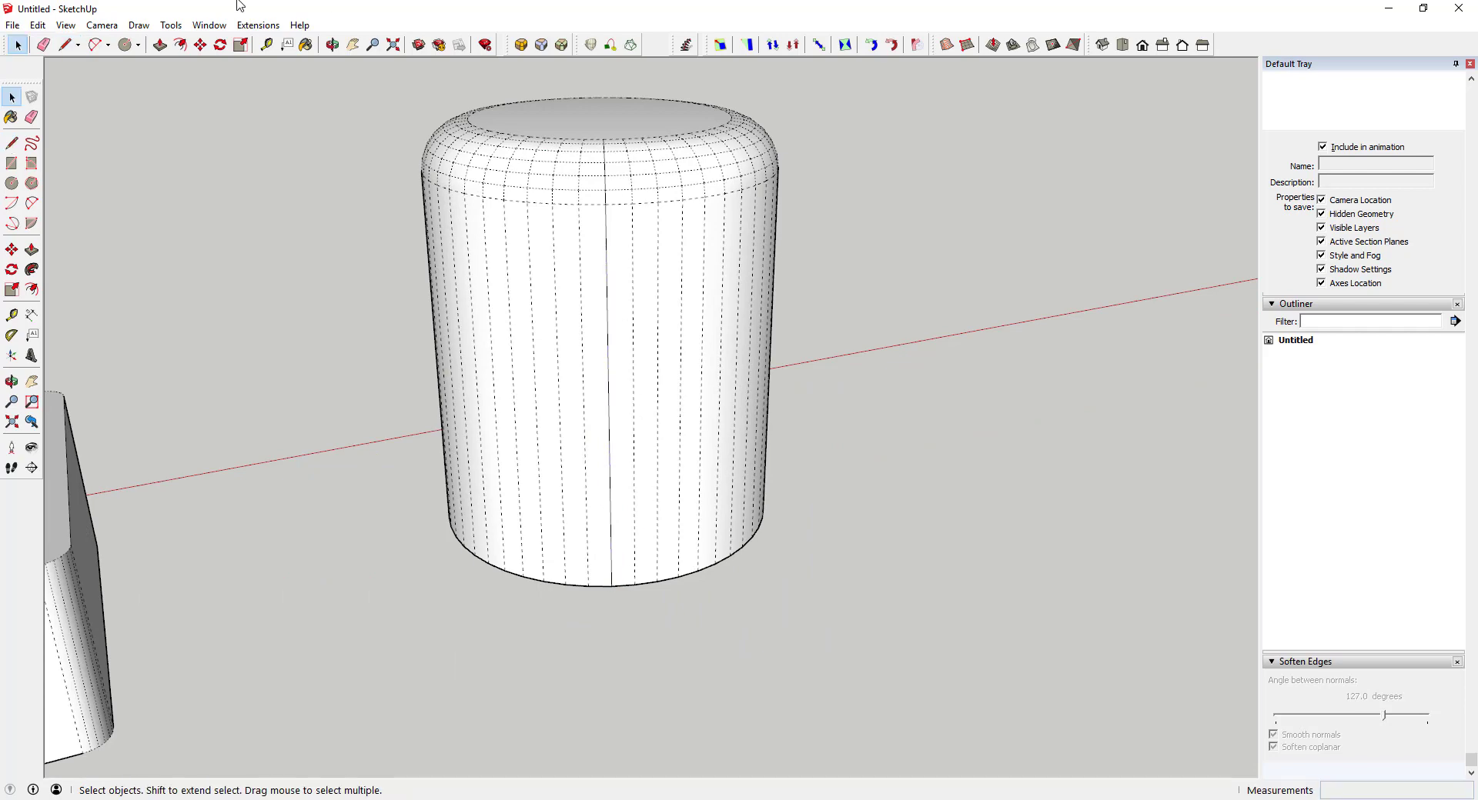
- Hide the mesh edges and make the traced profile line its own group
{"action": "left_click", "coordinate": [65, 25]}
{"action": "left_click", "coordinate": [84, 83]}
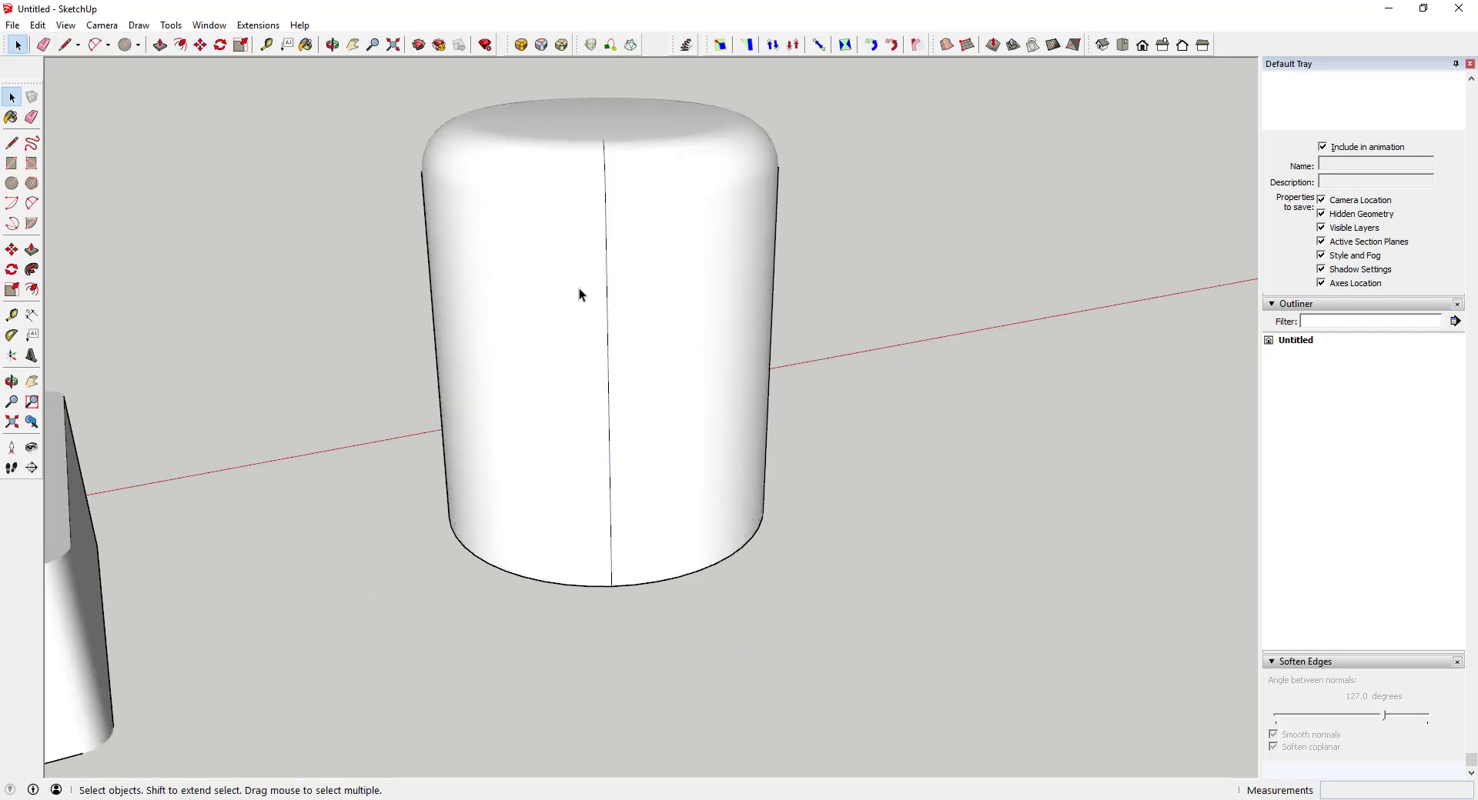
{"action": "left_click", "coordinate": [560, 243]}
{"action": "left_click", "coordinate": [561, 243]}
{"action": "double_click", "coordinate": [534, 232]}
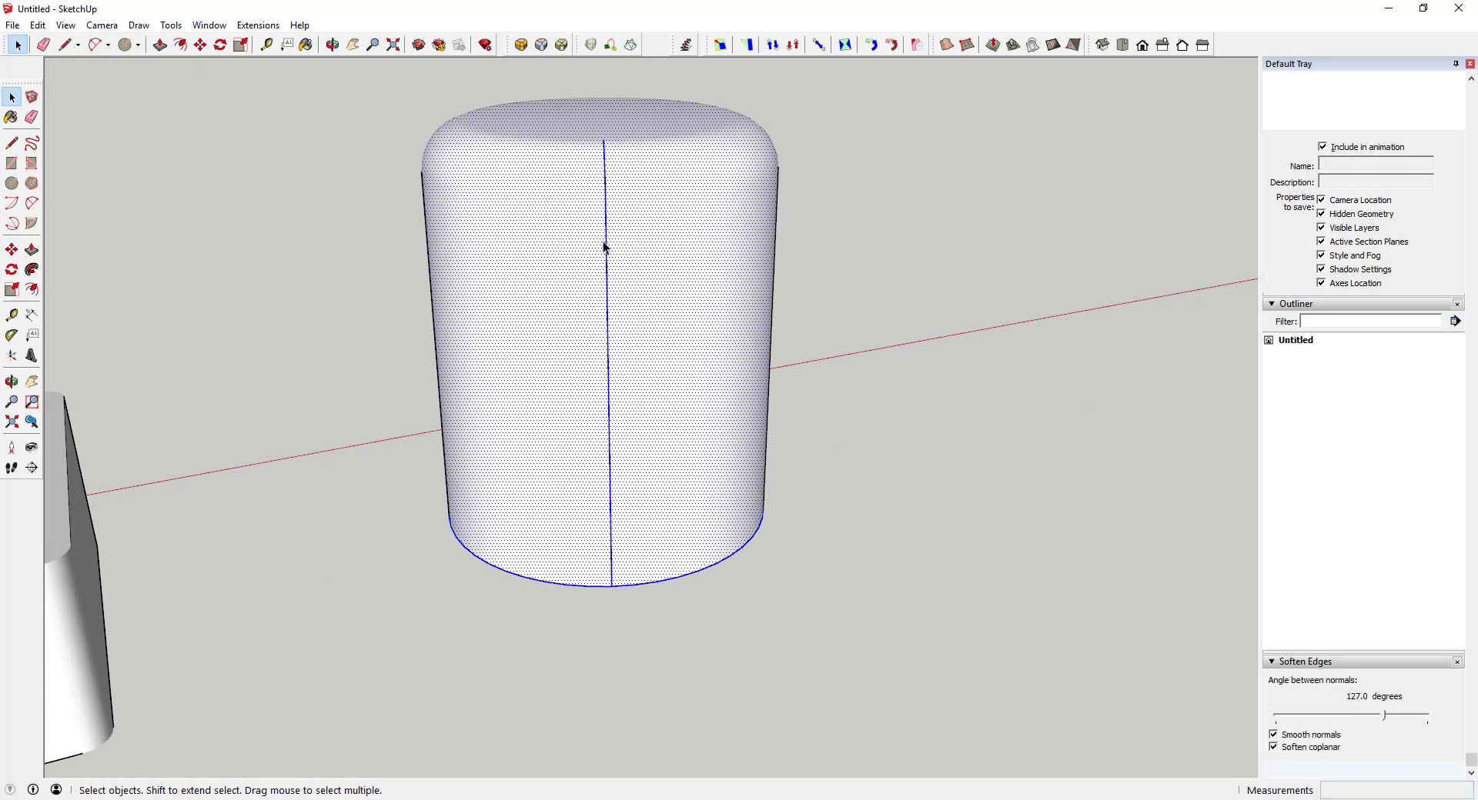
{"action": "left_click_drag", "start_coordinate": [579, 122], "coordinate": [633, 600]}
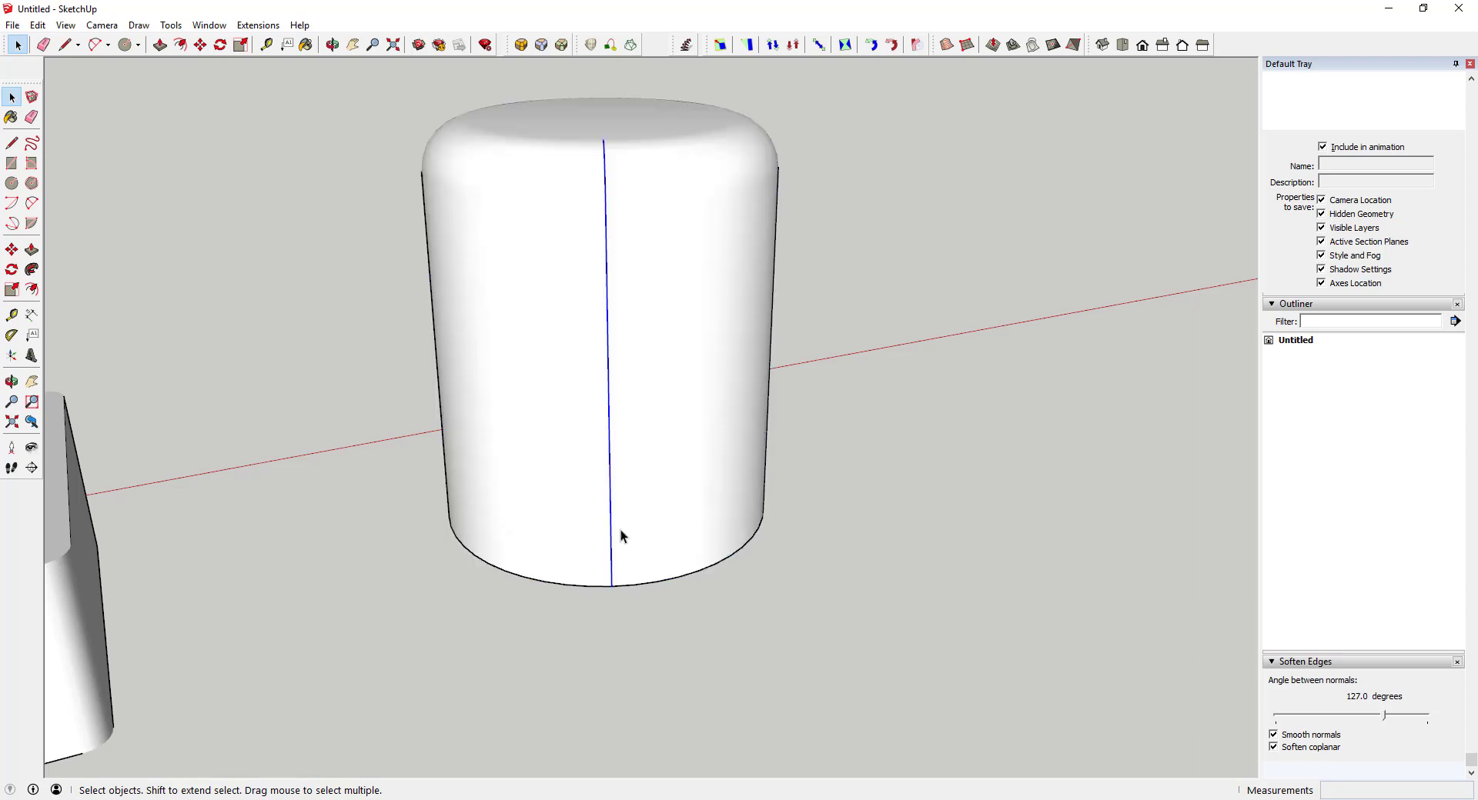
{"action": "right_click", "coordinate": [612, 507]}
{"action": "left_click", "coordinate": [655, 273]}
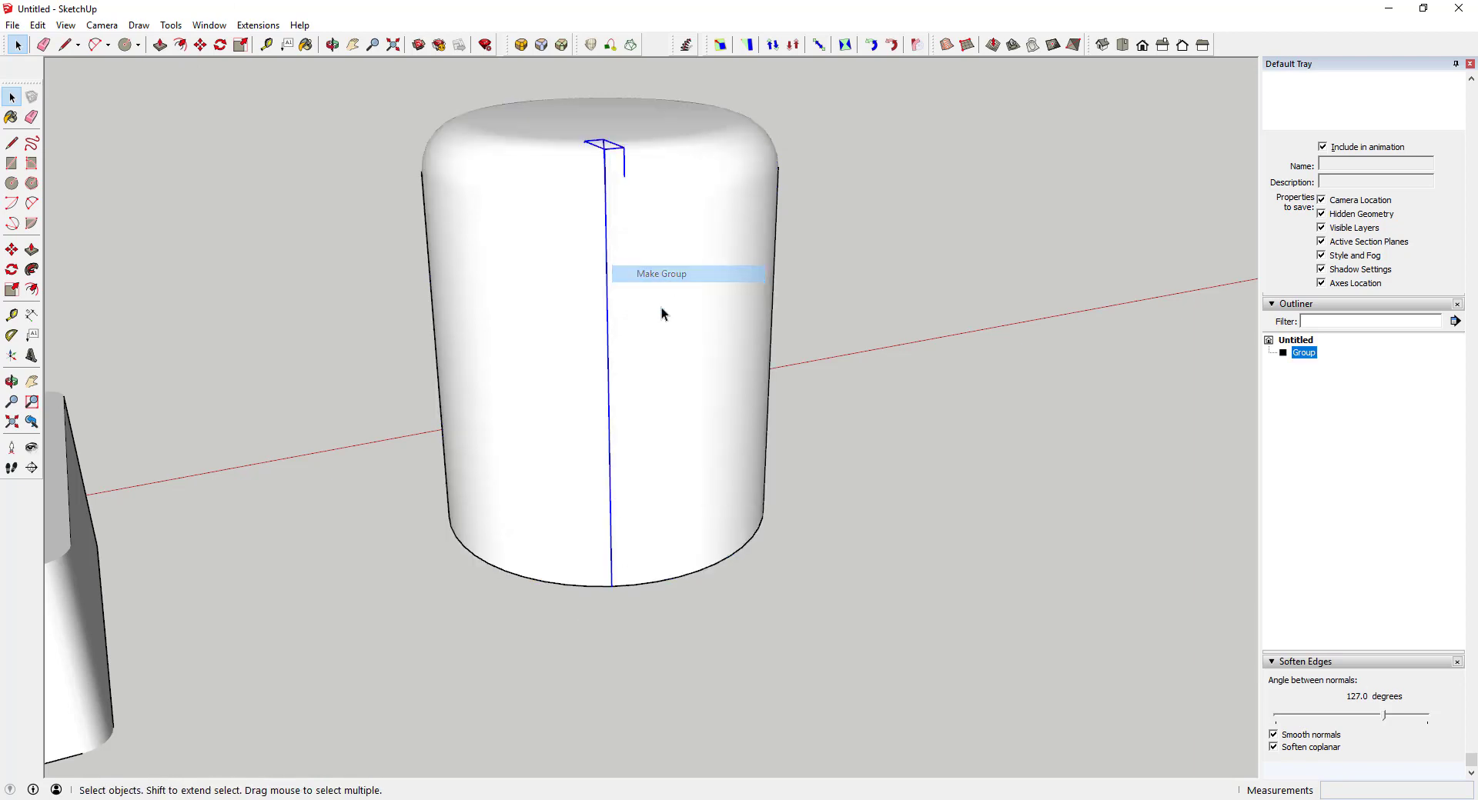
- Group the cylinder mesh and hide it, leaving only the rib path visible
{"action": "triple_click", "coordinate": [690, 309]}
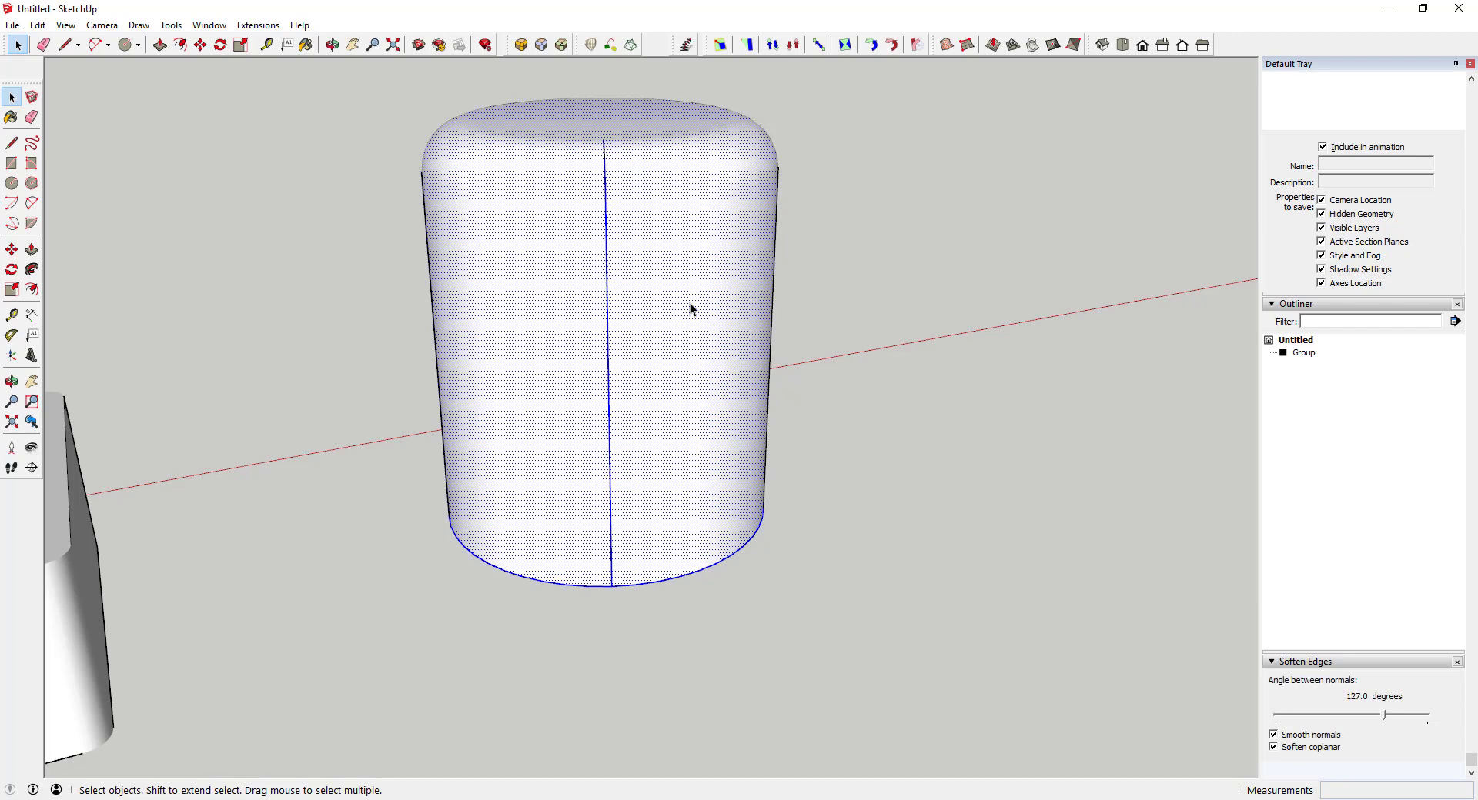
{"action": "right_click", "coordinate": [689, 309]}
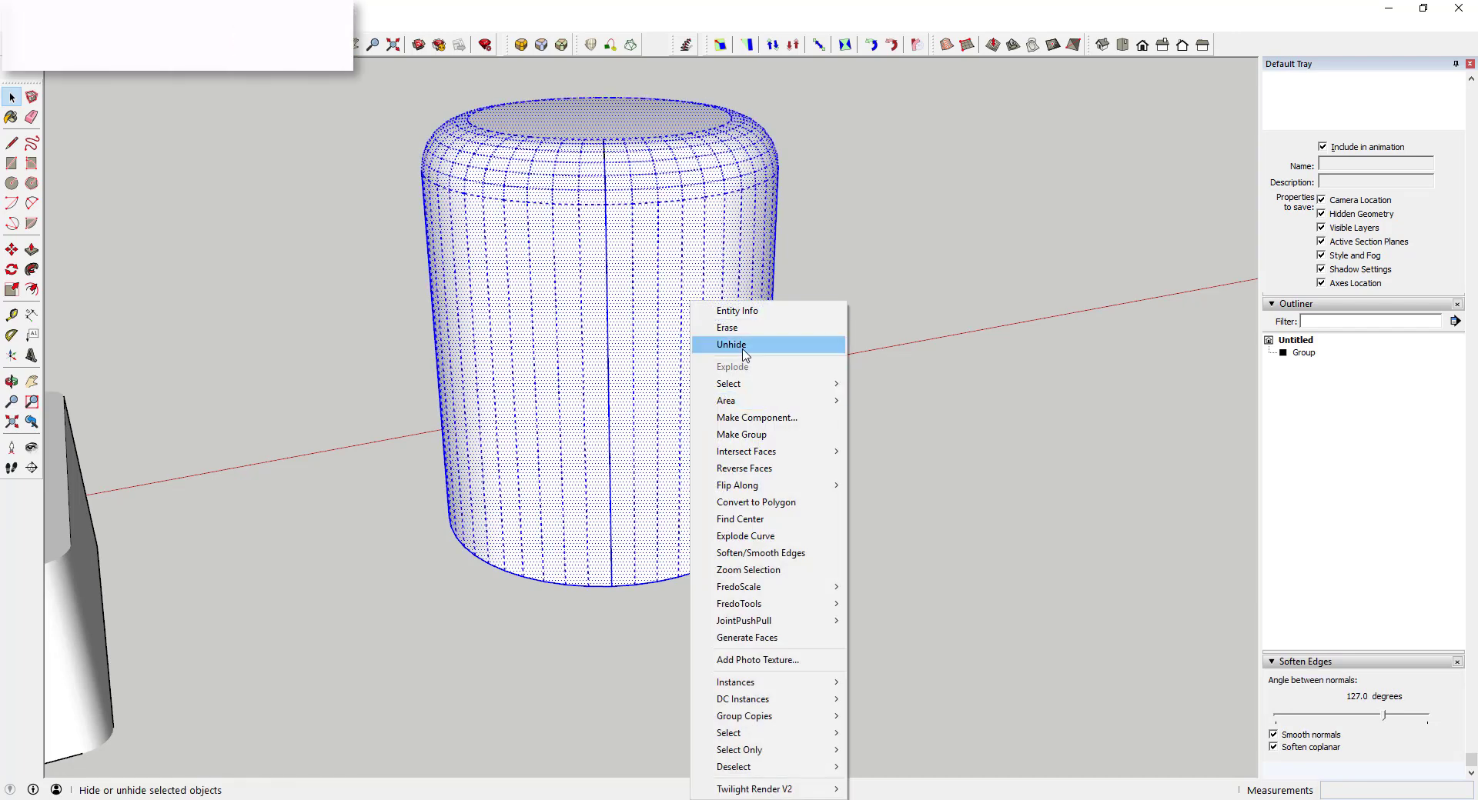
{"action": "left_click", "coordinate": [577, 372]}
{"action": "right_click", "coordinate": [571, 368]}
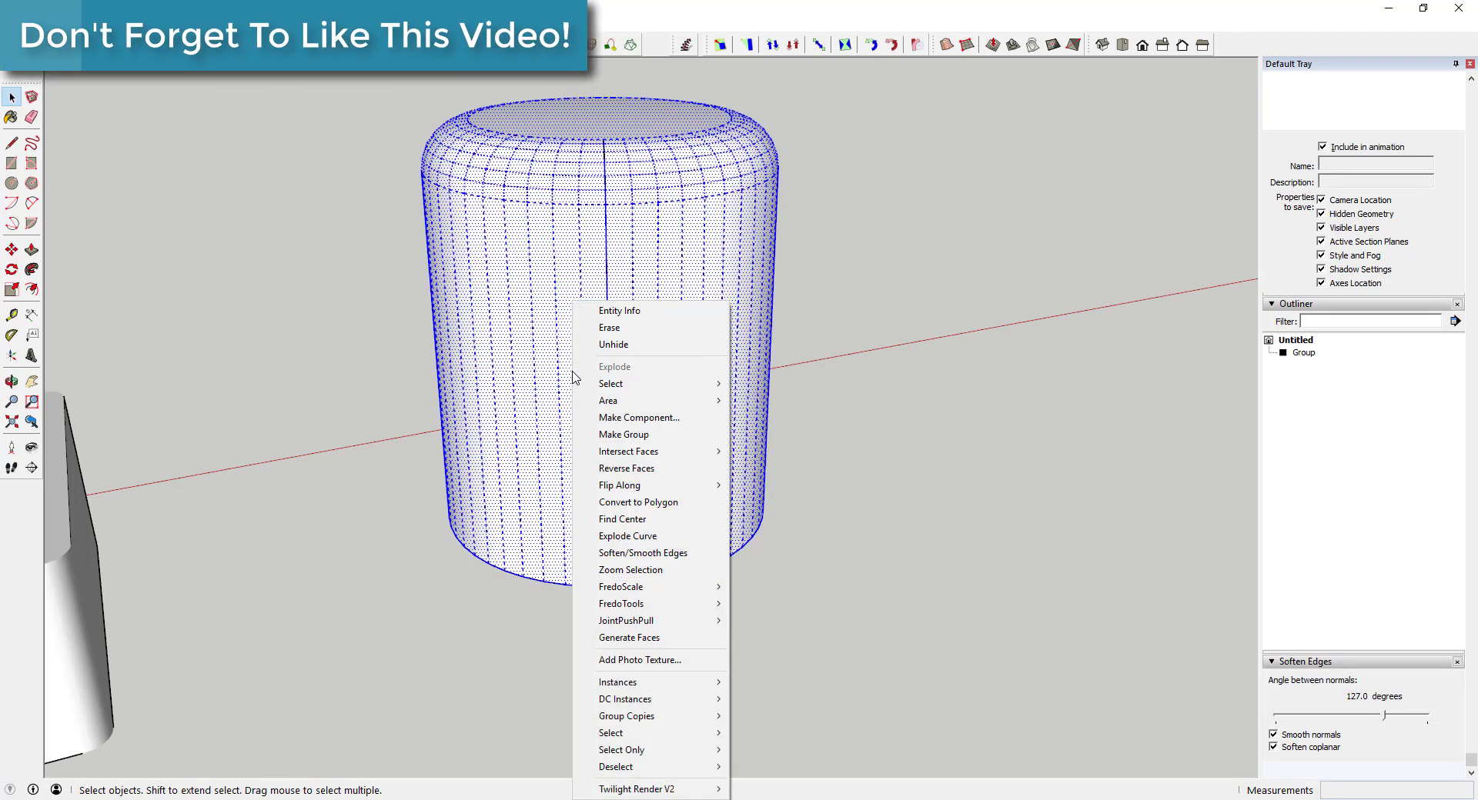
{"action": "left_click", "coordinate": [608, 440]}
{"action": "right_click", "coordinate": [570, 324]}
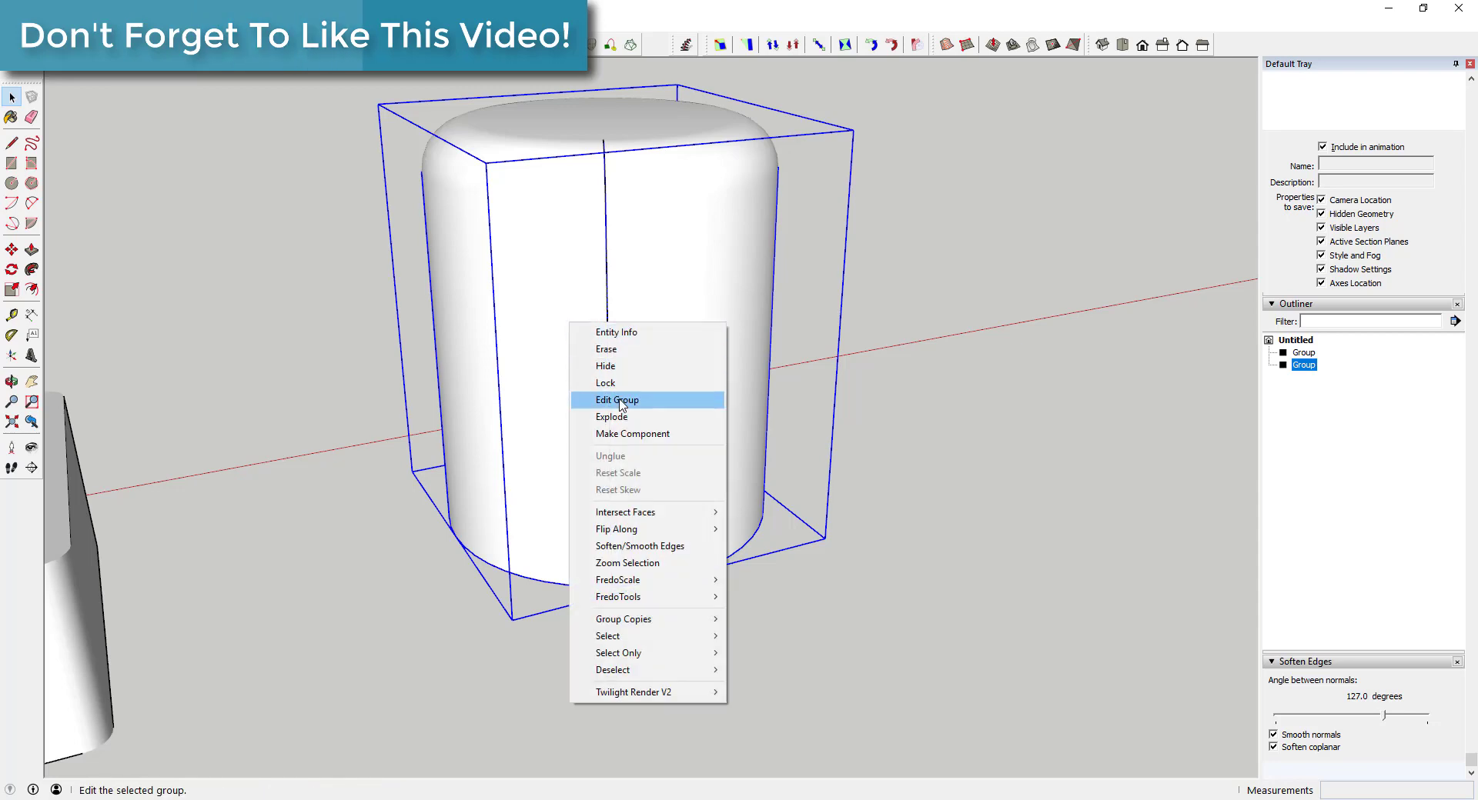
{"action": "left_click", "coordinate": [611, 366]}
{"action": "middle_click_drag", "start_coordinate": [703, 319], "coordinate": [608, 165]}
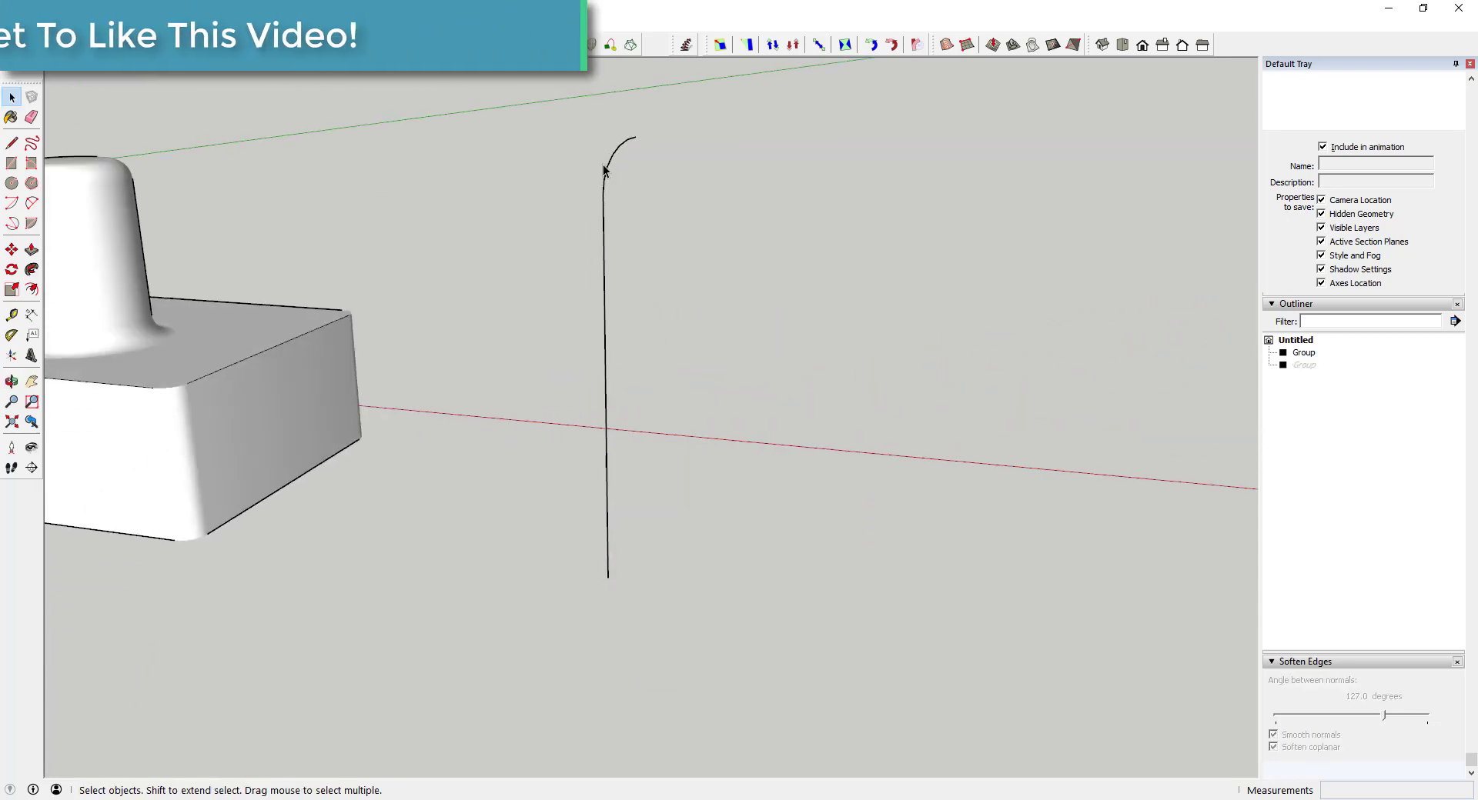
- Run Pipe Along Path on the curved rib path with a 1/4" outside diameter
{"action": "left_click", "coordinate": [611, 160]}
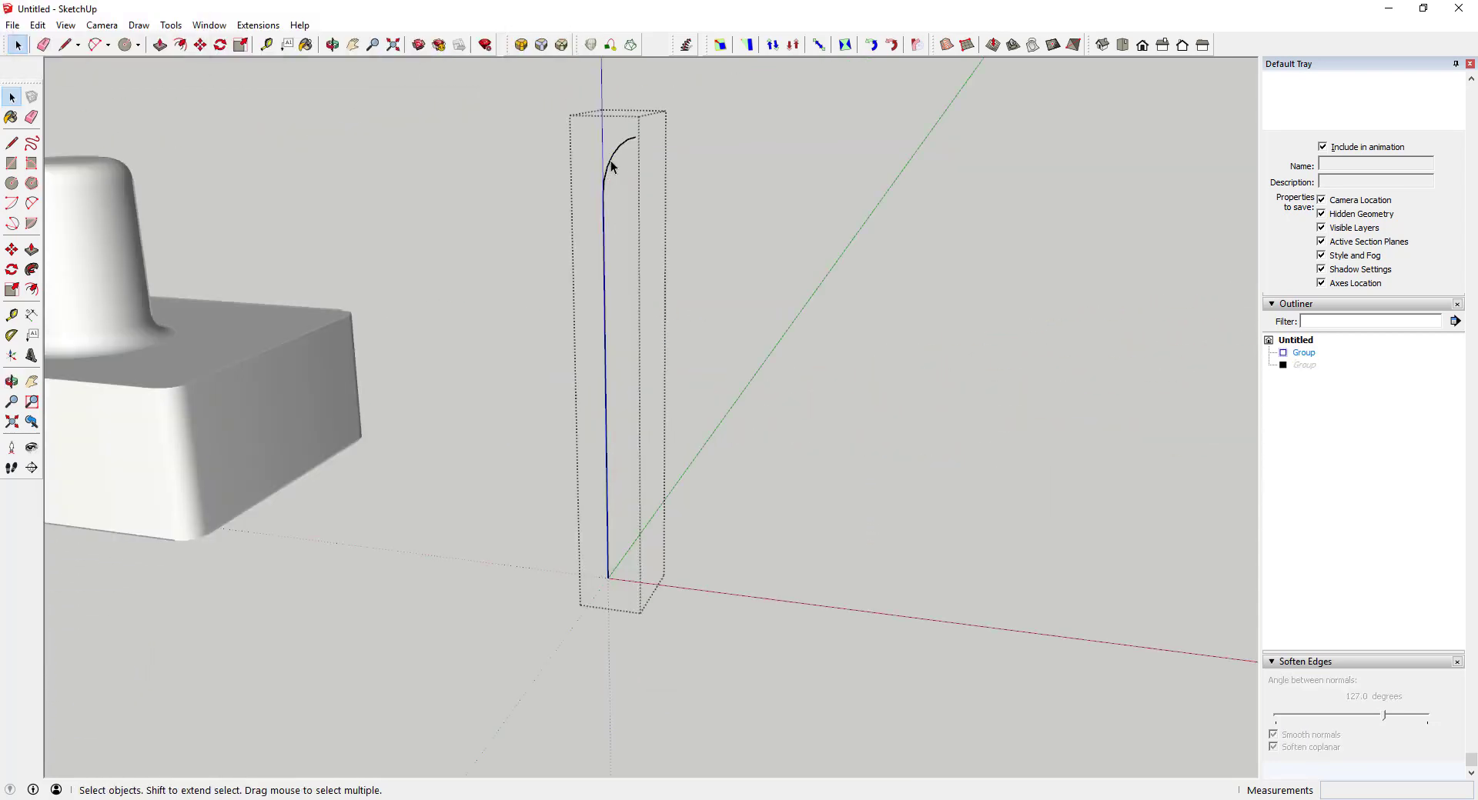
{"action": "left_click", "coordinate": [611, 162]}
{"action": "left_click", "coordinate": [258, 25]}
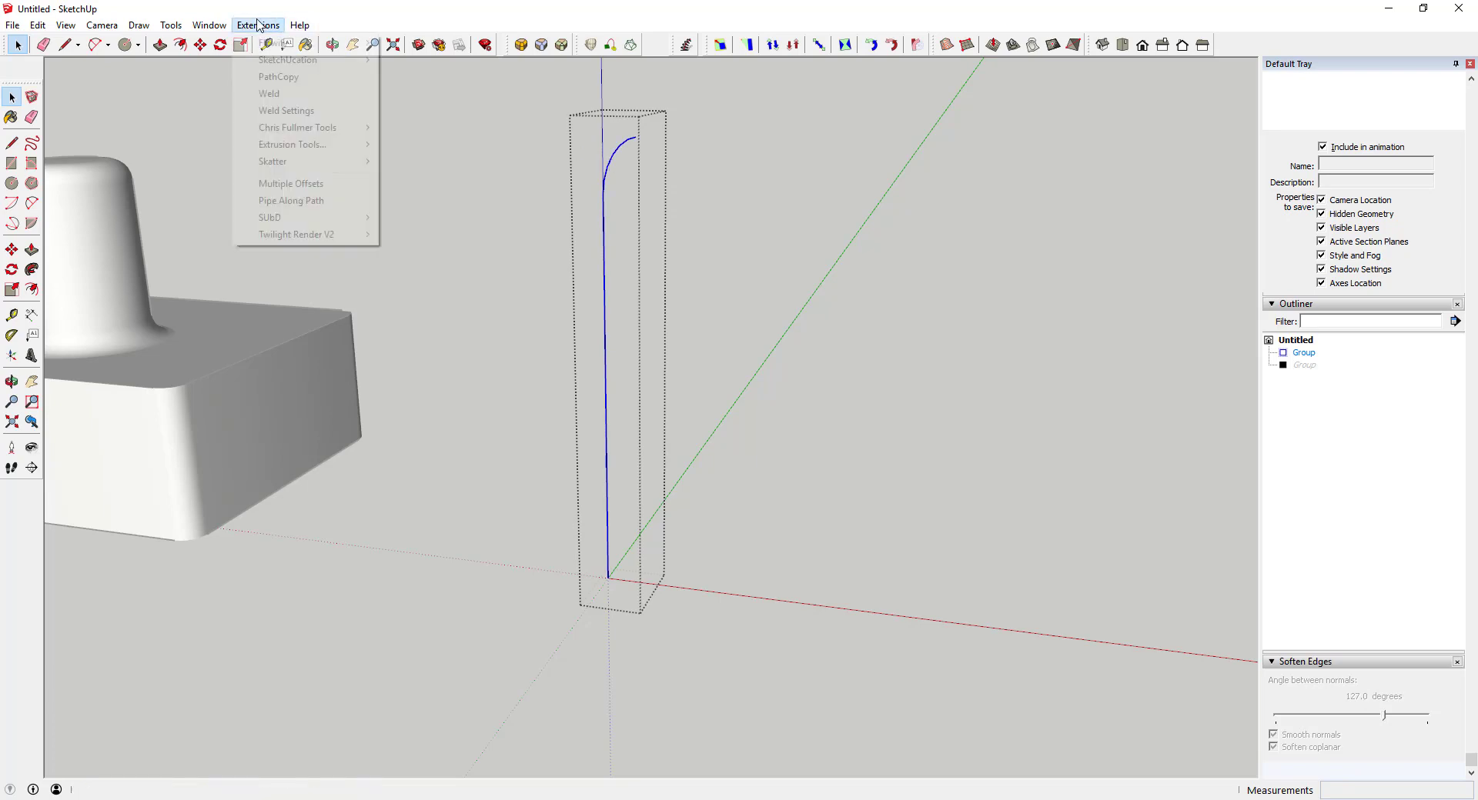
{"action": "left_click", "coordinate": [322, 200]}
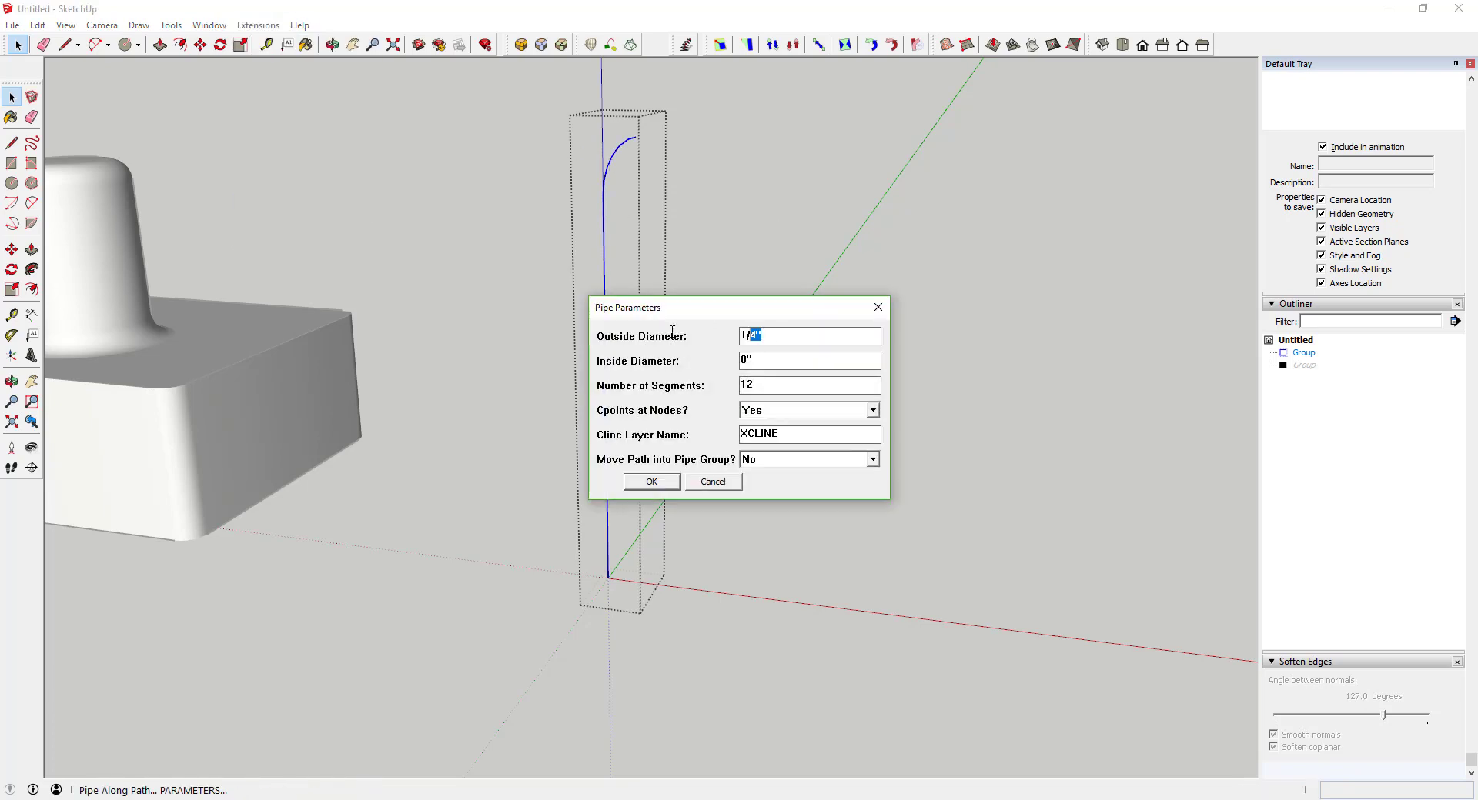
{"action": "left_click", "coordinate": [651, 483]}
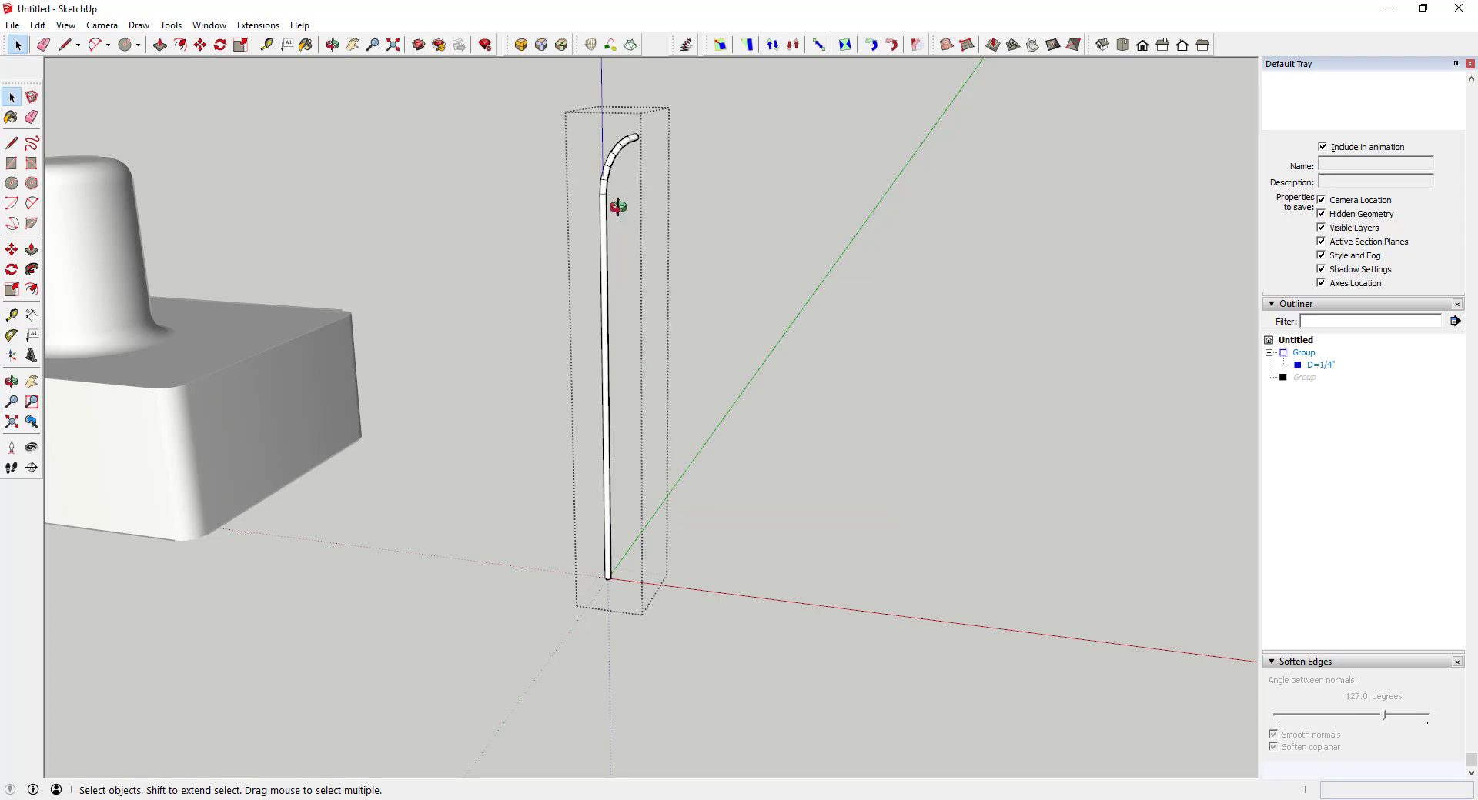
{"action": "middle_click_drag", "start_coordinate": [618, 206], "coordinate": [419, 95]}
{"action": "left_click", "coordinate": [713, 224]}
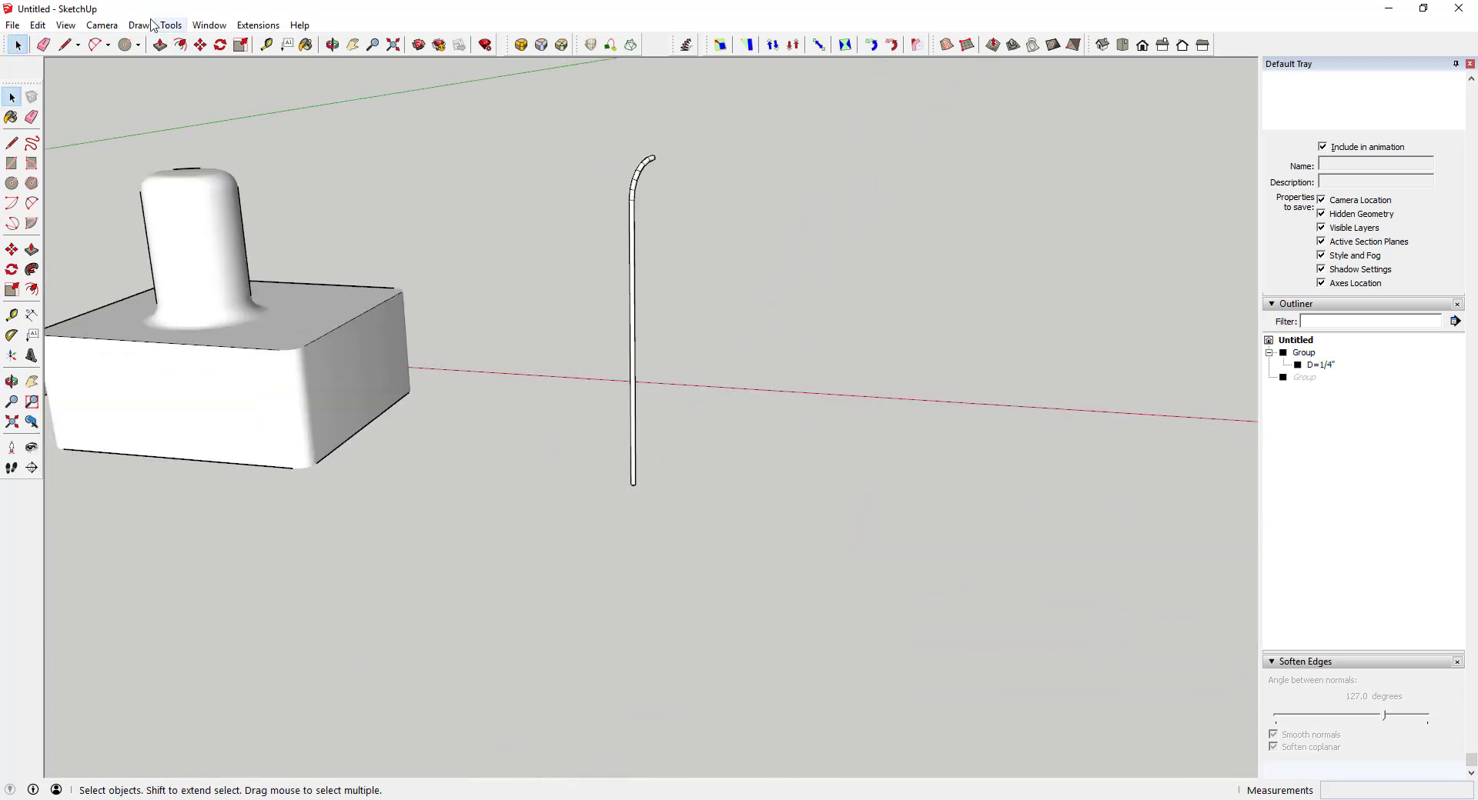
{"action": "left_click", "coordinate": [37, 25]}
{"action": "mouse_move", "coordinate": [64, 28]}
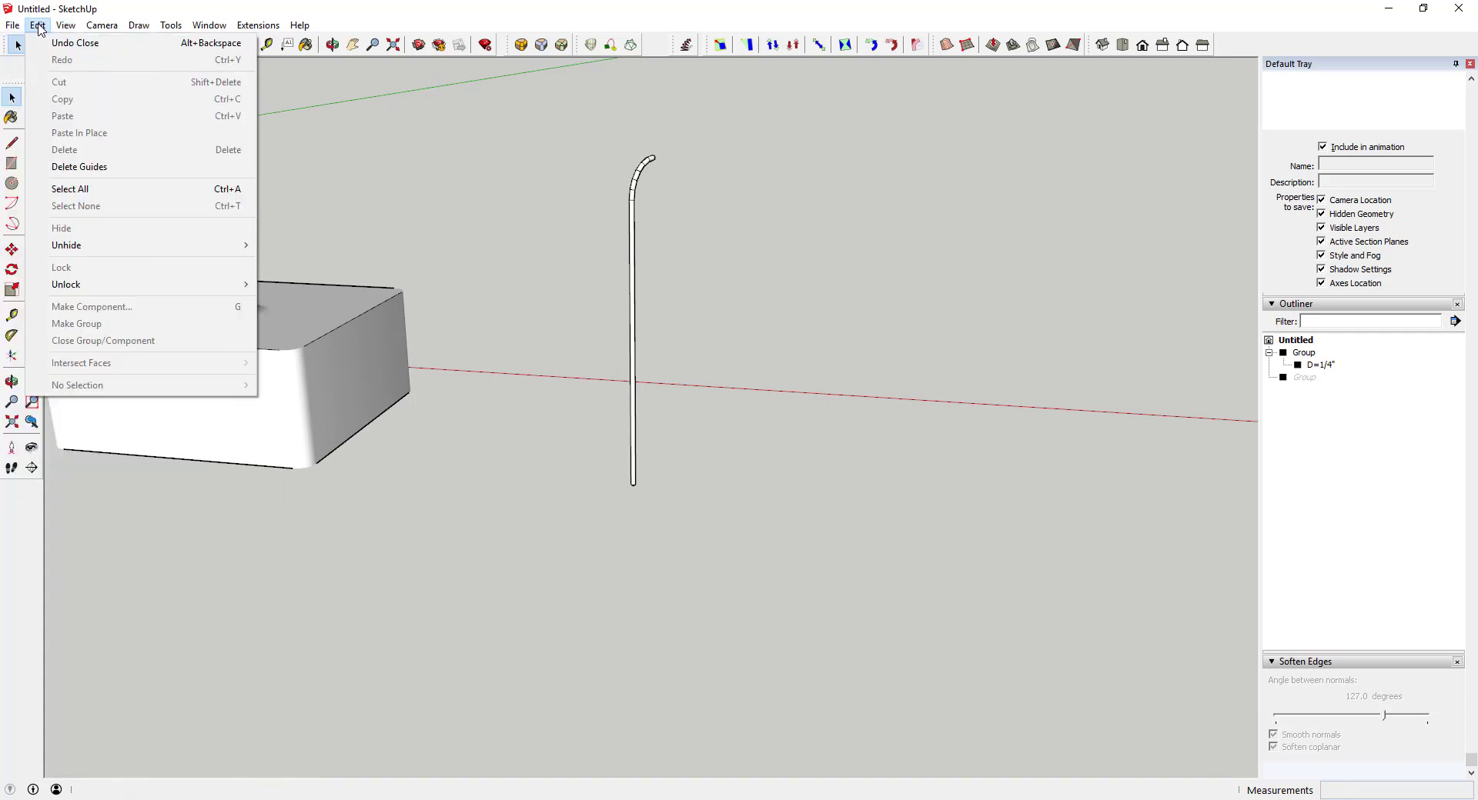
- Unhide all objects, select the rib pipe group, and show hidden geometry
{"action": "mouse_move", "coordinate": [86, 247]}
{"action": "left_click", "coordinate": [308, 284]}
{"action": "key", "text": "o"}
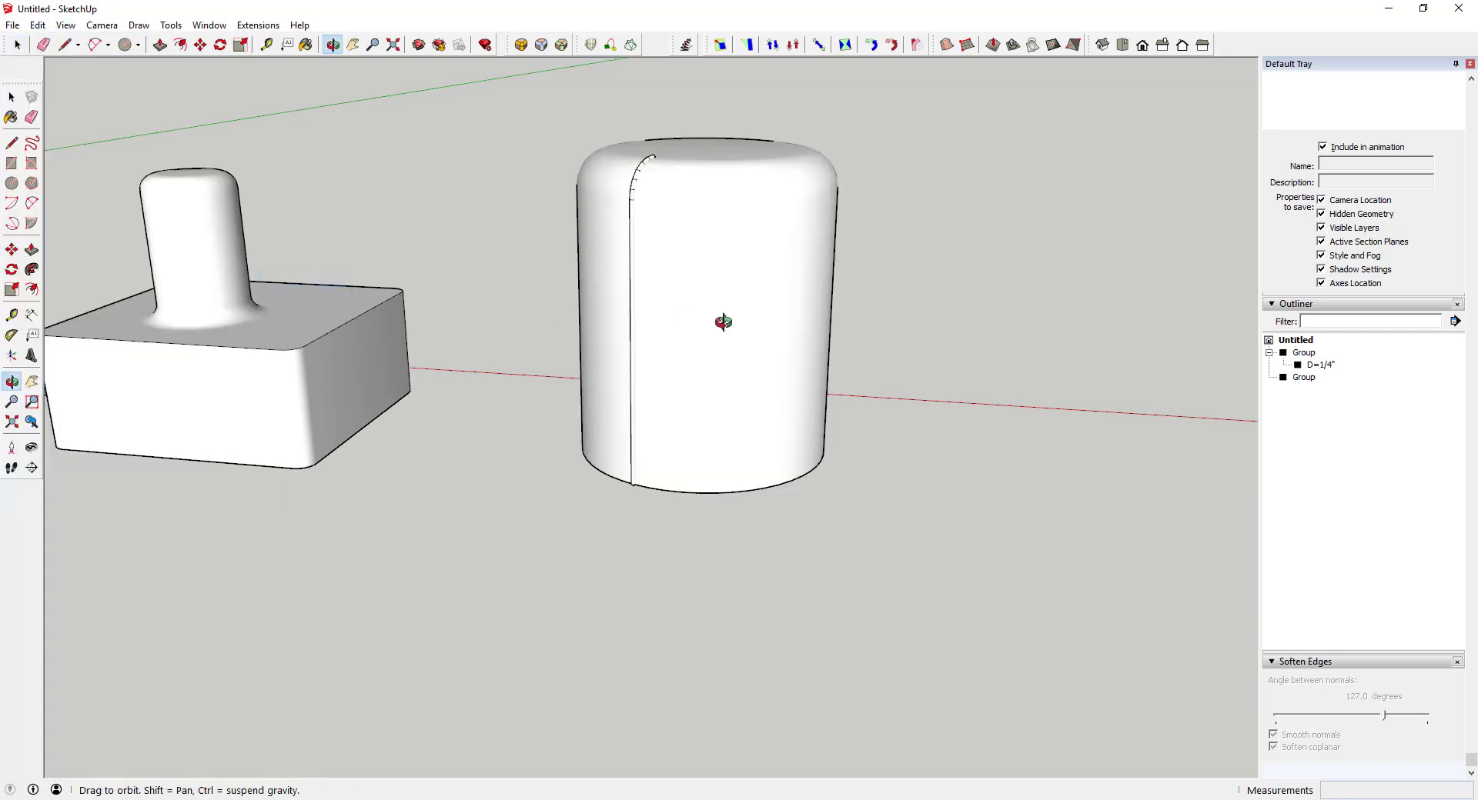
{"action": "left_click_drag", "start_coordinate": [723, 321], "coordinate": [732, 237]}
{"action": "key", "text": "space"}
{"action": "left_click", "coordinate": [677, 221]}
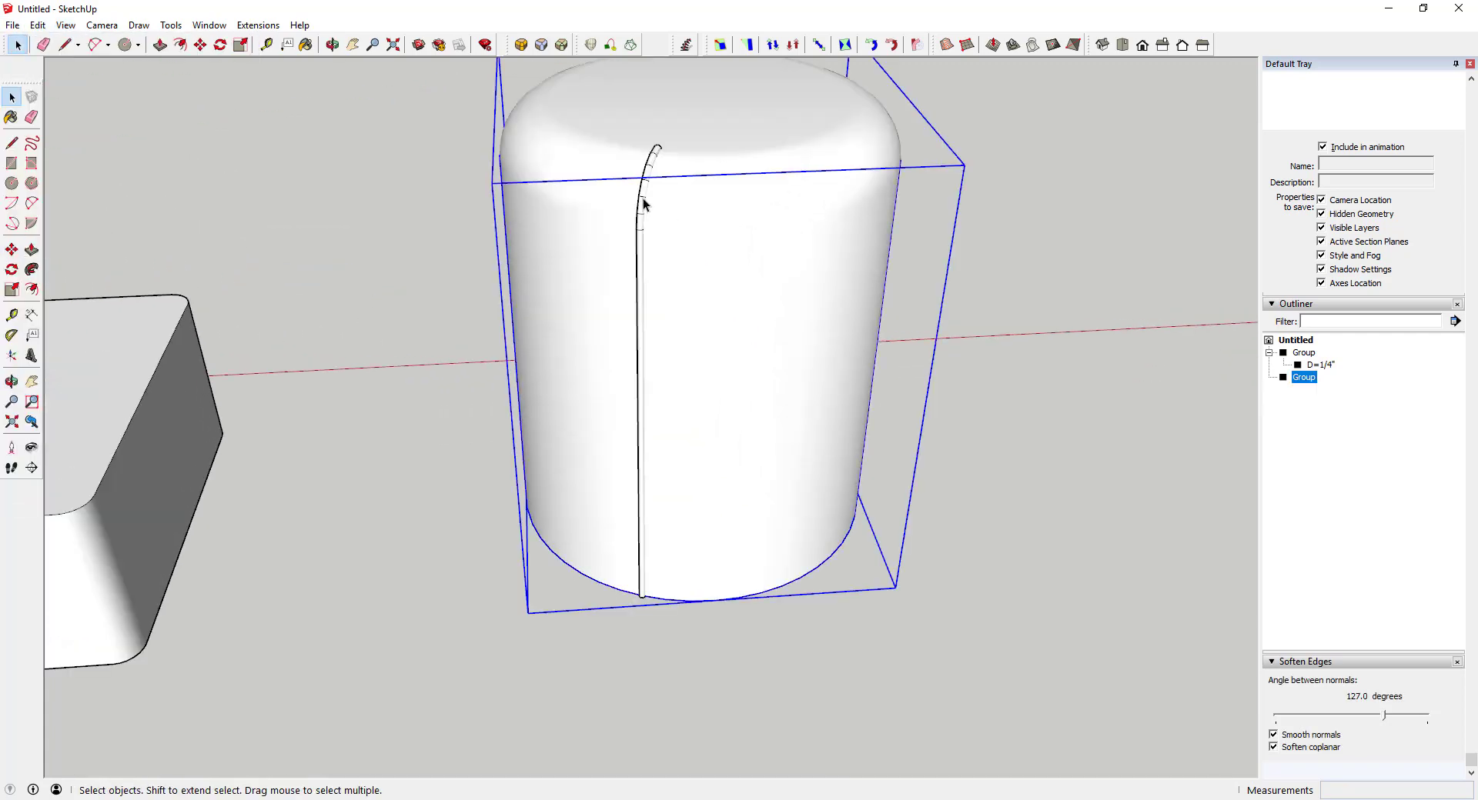
{"action": "left_click", "coordinate": [643, 204]}
{"action": "scroll", "coordinate": [721, 287], "scroll_direction": "down", "scroll_amount": 3}
{"action": "scroll", "coordinate": [730, 199], "scroll_direction": "up", "scroll_amount": 3}
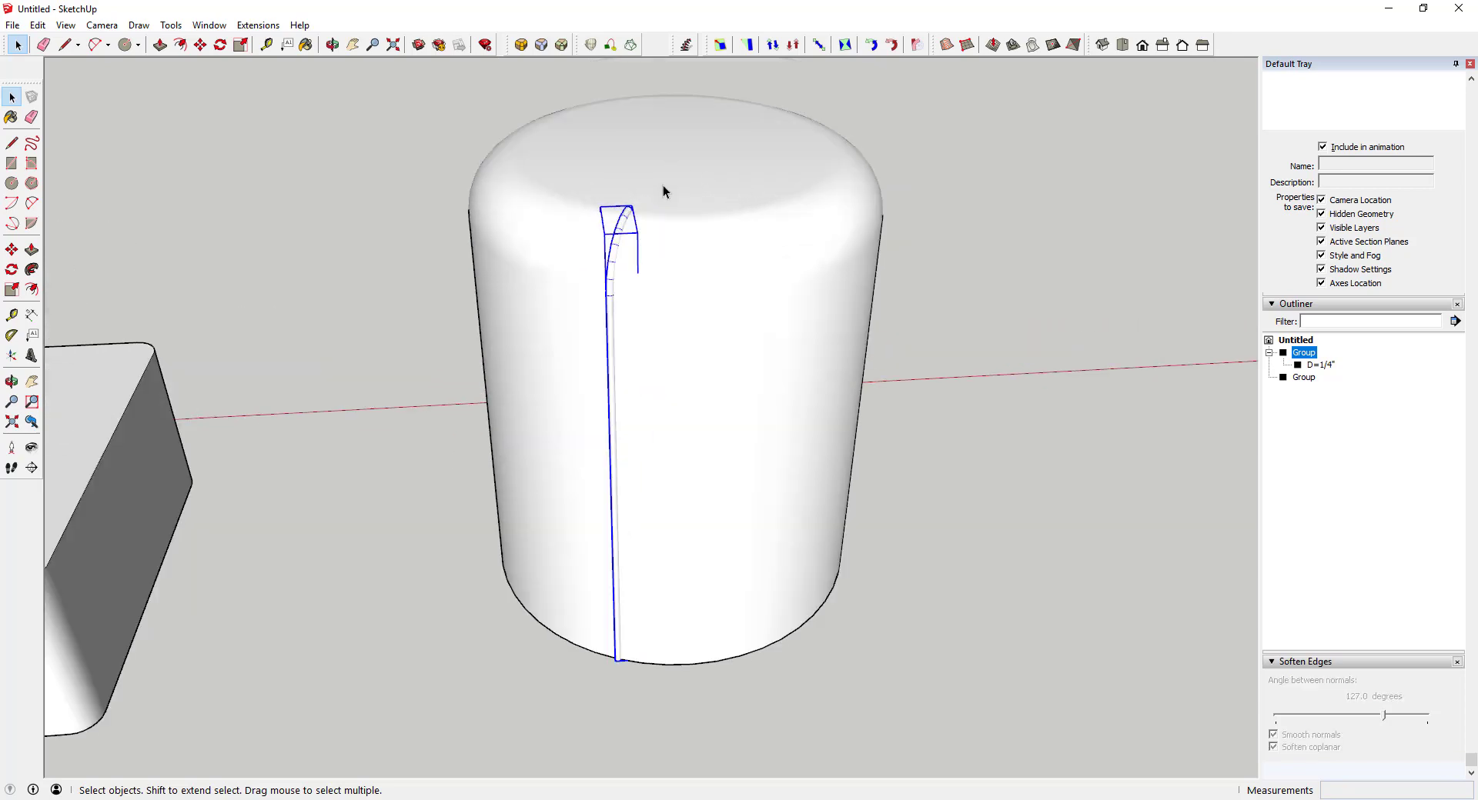
{"action": "left_click", "coordinate": [66, 24]}
{"action": "left_click", "coordinate": [100, 81]}
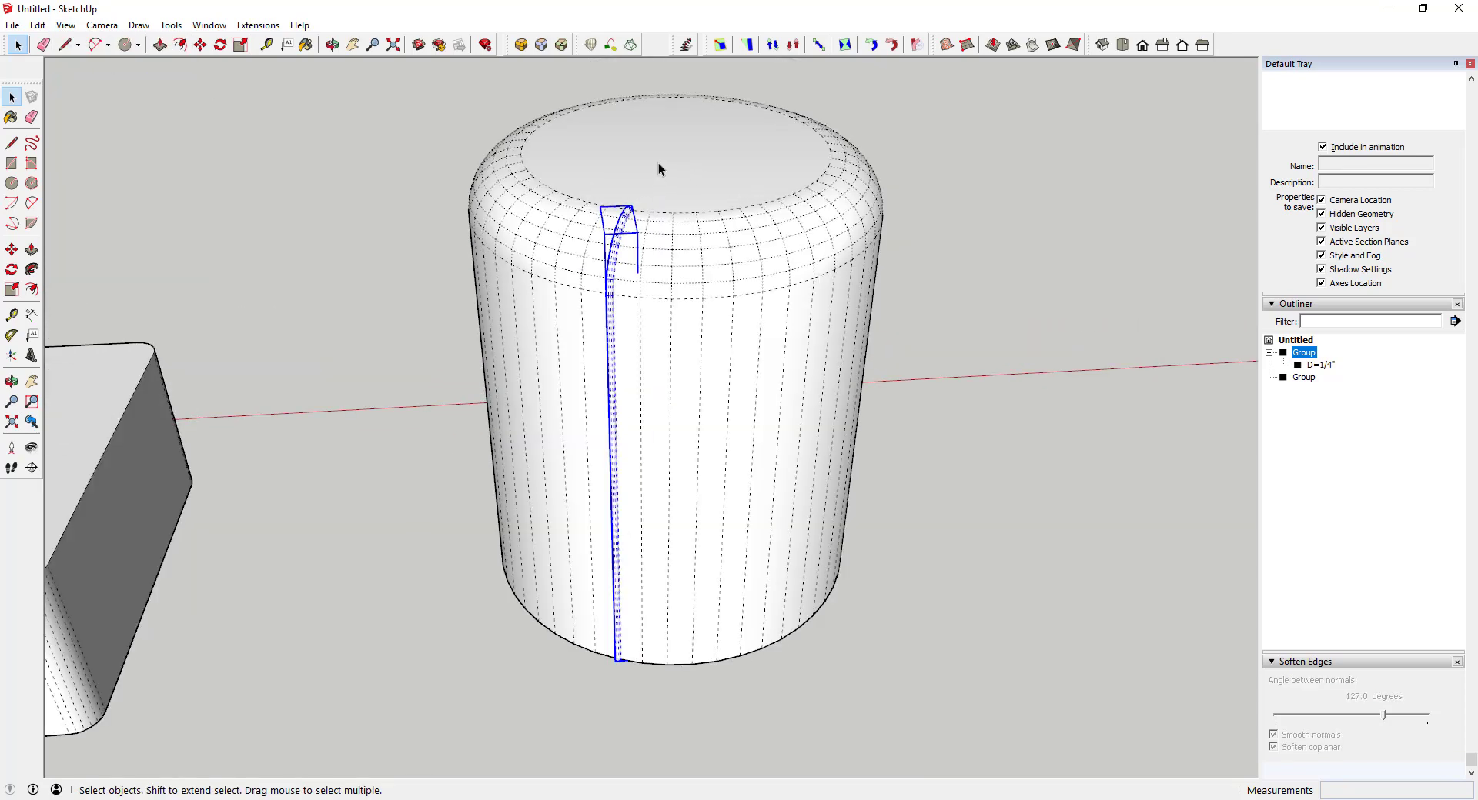
- Rotate-copy the rib 7.5° around the centre of the cylinder's bottom face
{"action": "key", "text": "q"}
{"action": "key", "text": "space"}
{"action": "key", "text": "o"}
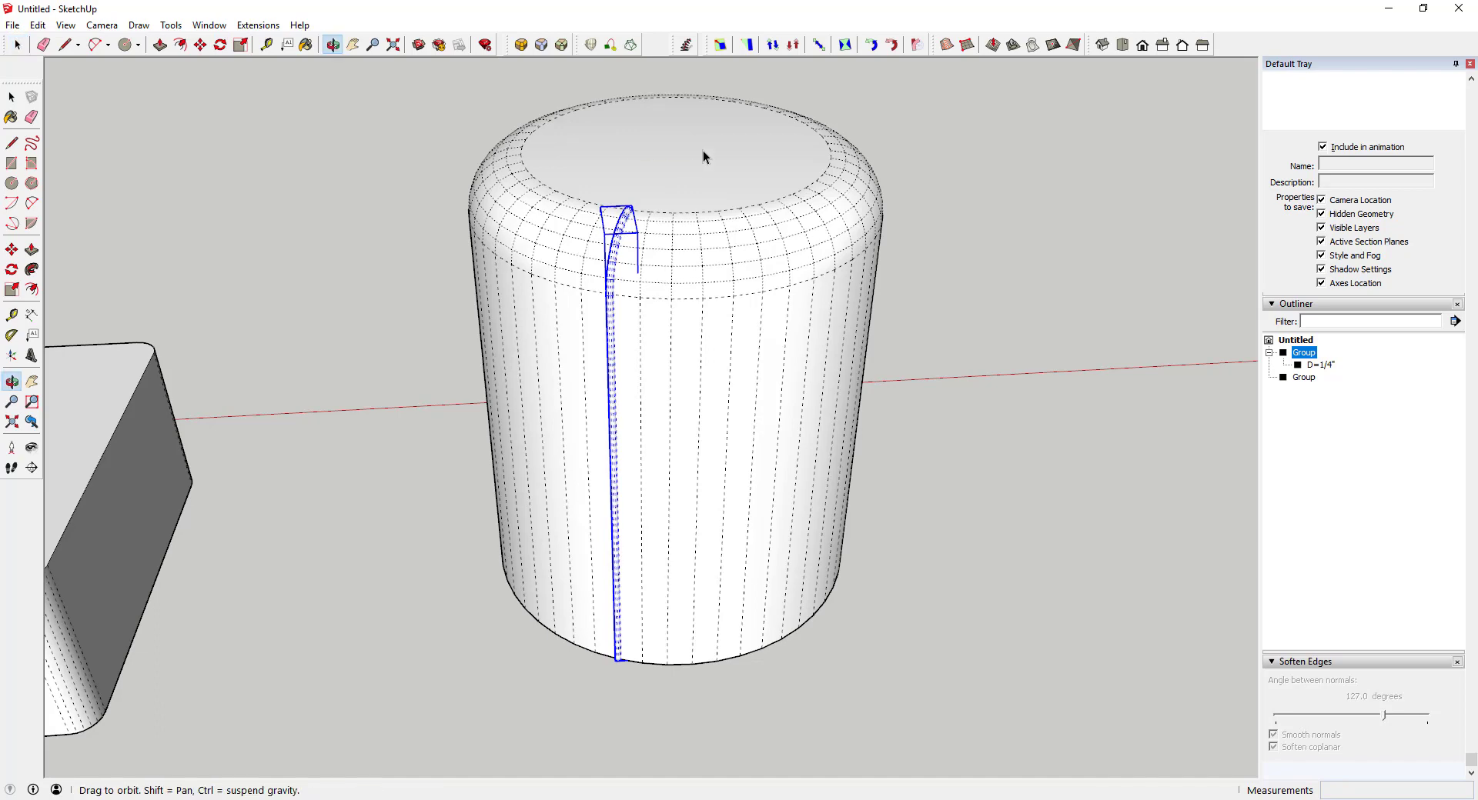
{"action": "left_click_drag", "start_coordinate": [704, 150], "coordinate": [705, 82]}
{"action": "key", "text": "space"}
{"action": "middle_click_drag", "start_coordinate": [706, 422], "coordinate": [689, 562]}
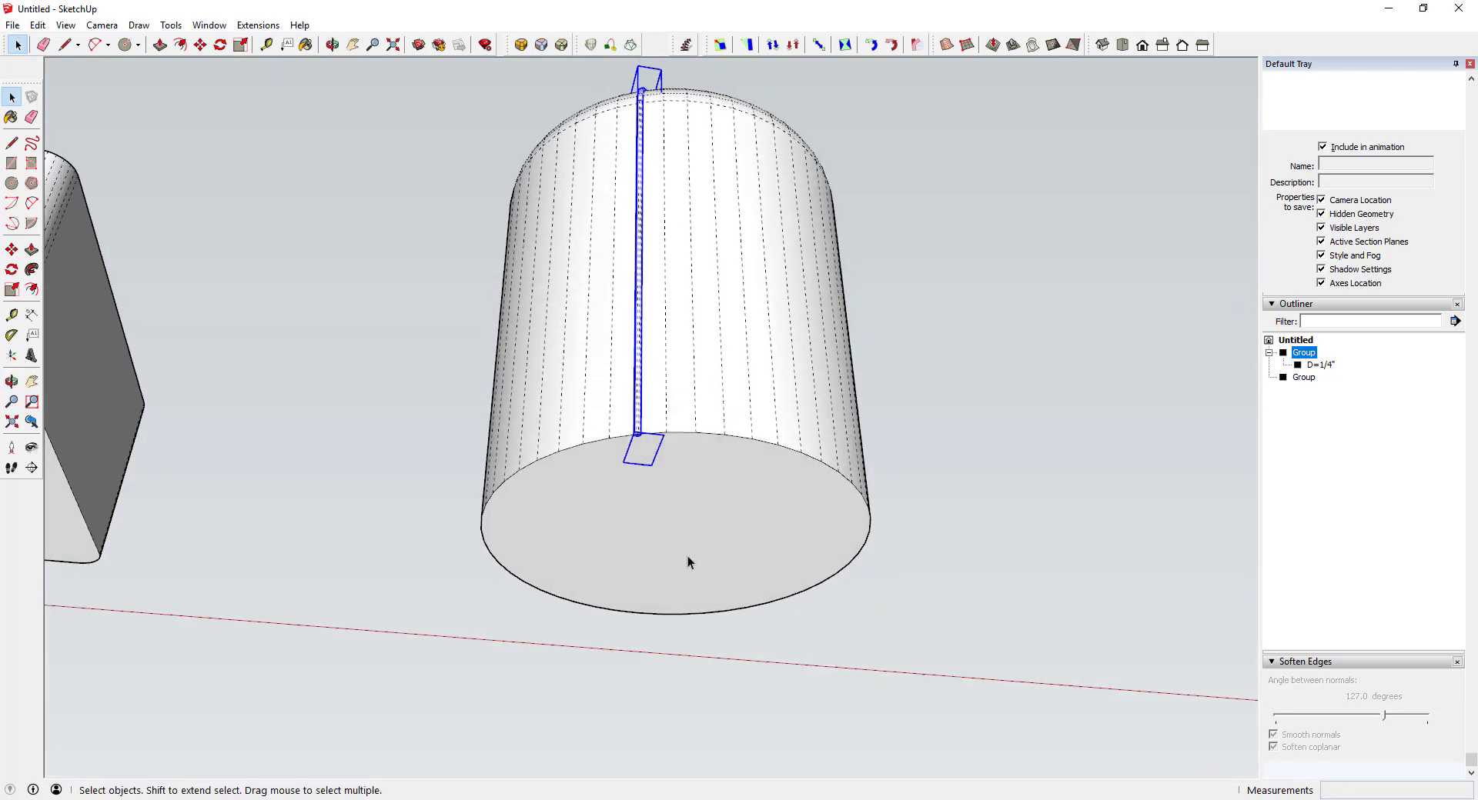
{"action": "key", "text": "q"}
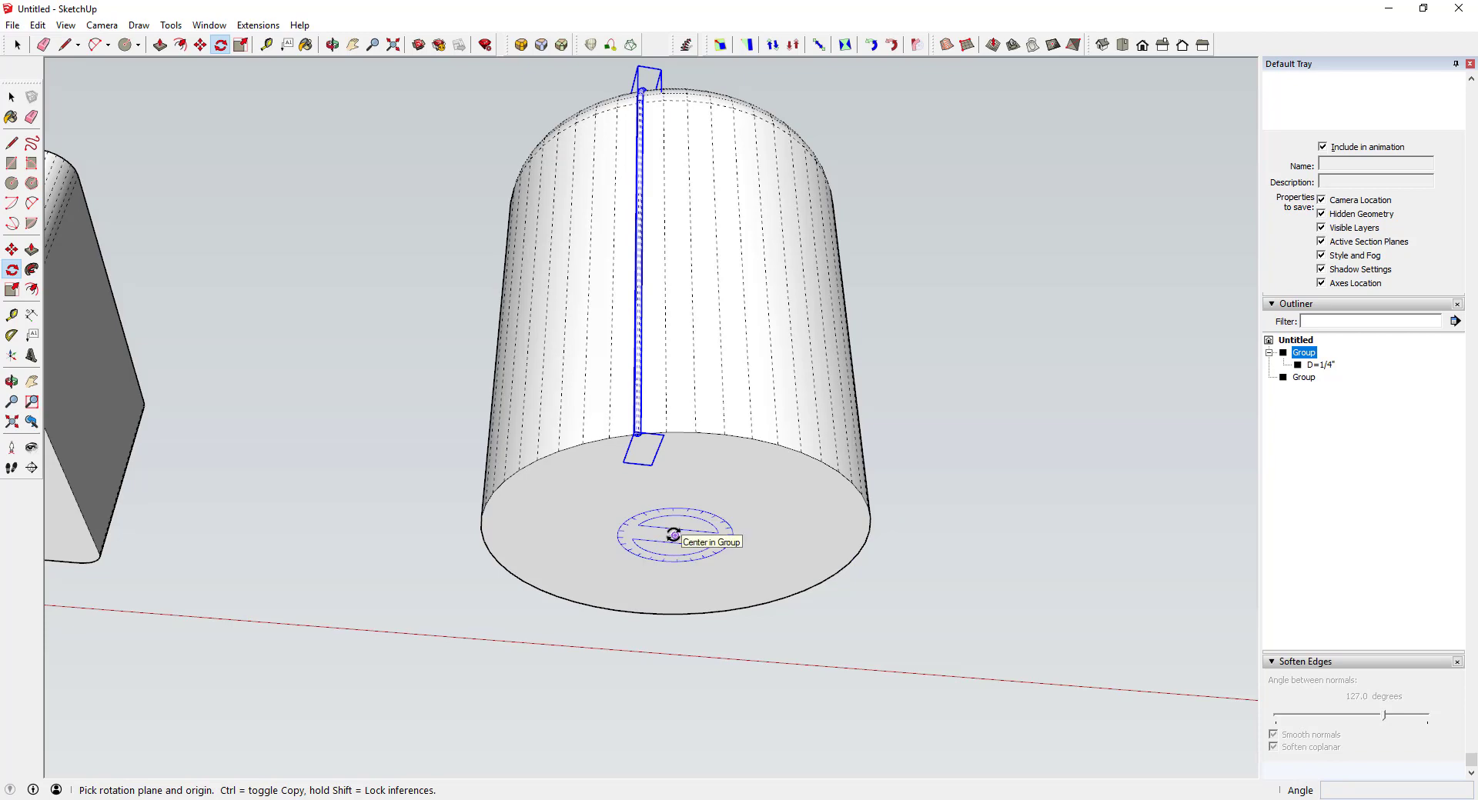
{"action": "left_click", "coordinate": [673, 533]}
{"action": "scroll", "coordinate": [640, 422], "scroll_direction": "up", "scroll_amount": 5}
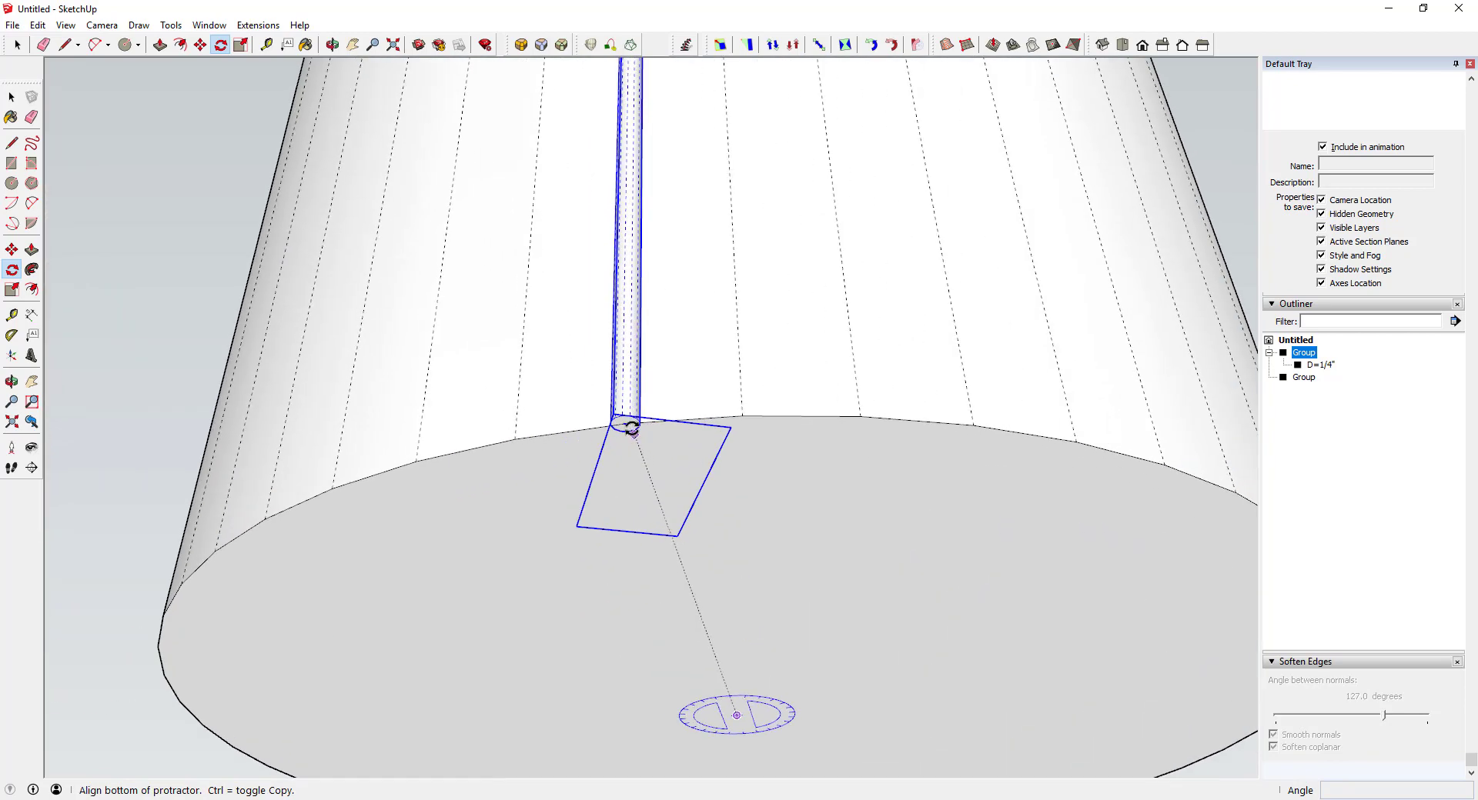
{"action": "left_click", "coordinate": [625, 423]}
{"action": "key", "text": "ctrl"}
{"action": "left_click", "coordinate": [742, 419]}
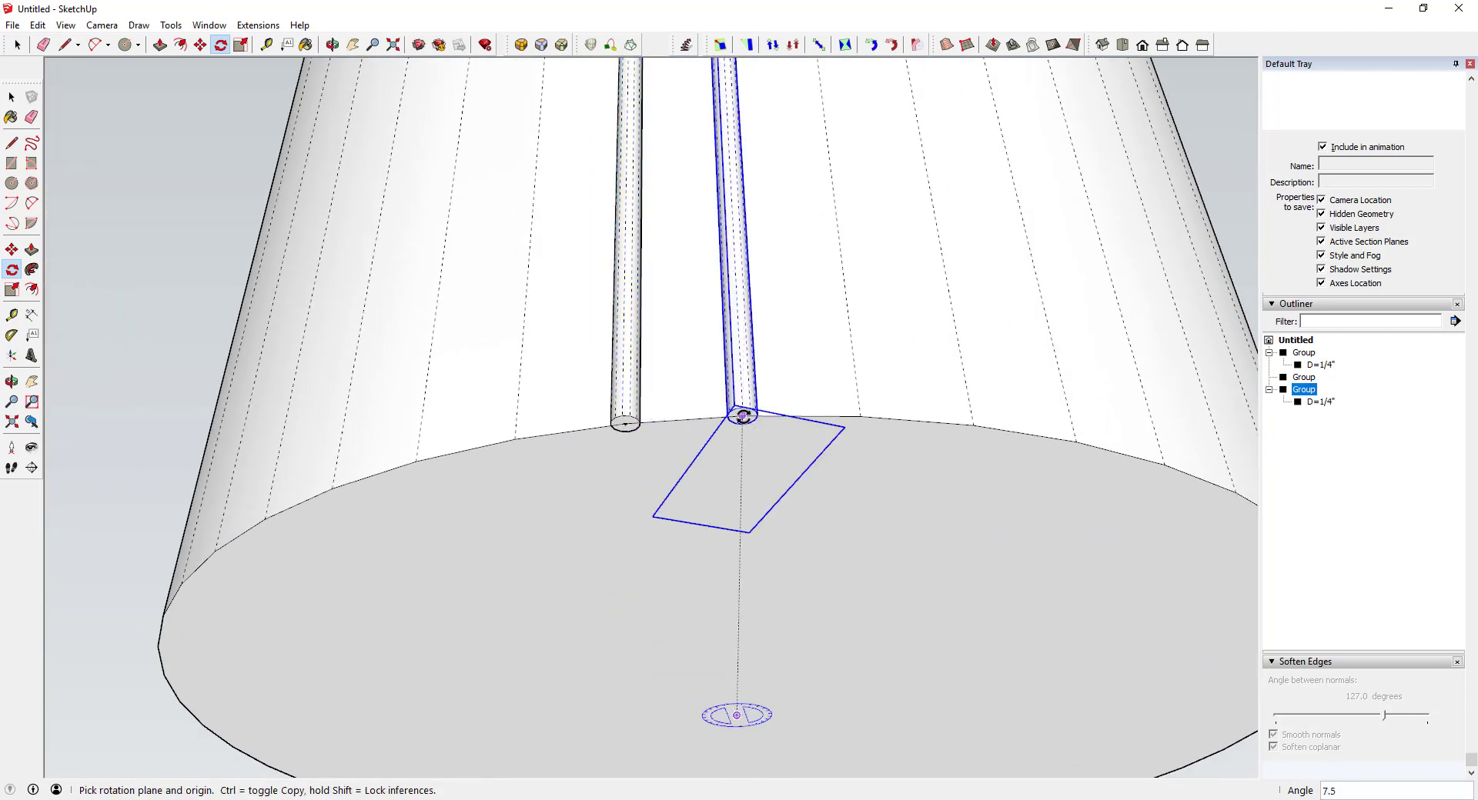
- Repeat the rib copy x47 to ring the whole cylinder, then select the cylinder group
{"action": "scroll", "coordinate": [706, 346], "scroll_direction": "down", "scroll_amount": 5}
{"action": "middle_click_drag", "start_coordinate": [835, 269], "coordinate": [844, 356]}
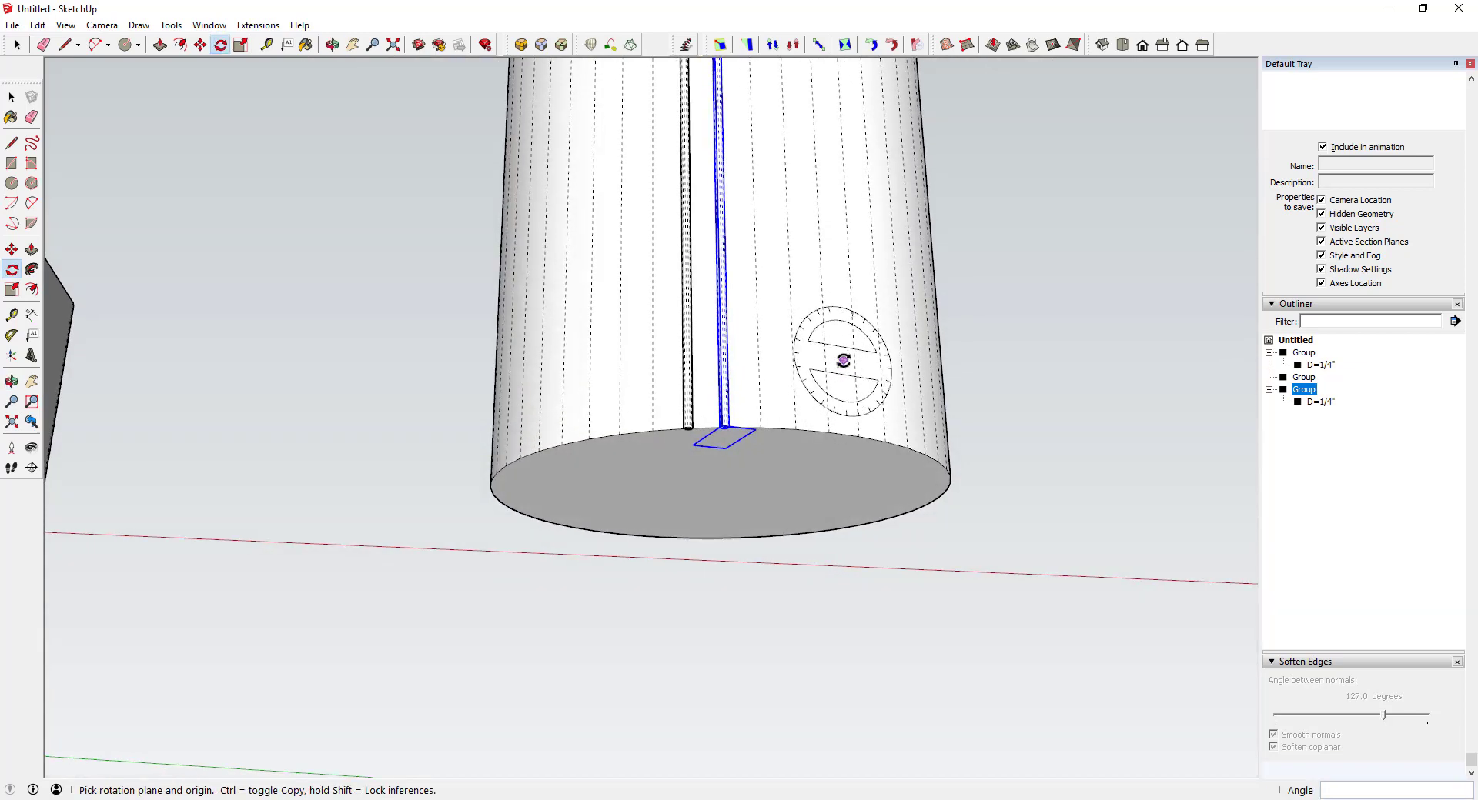
{"action": "key", "text": "Return"}
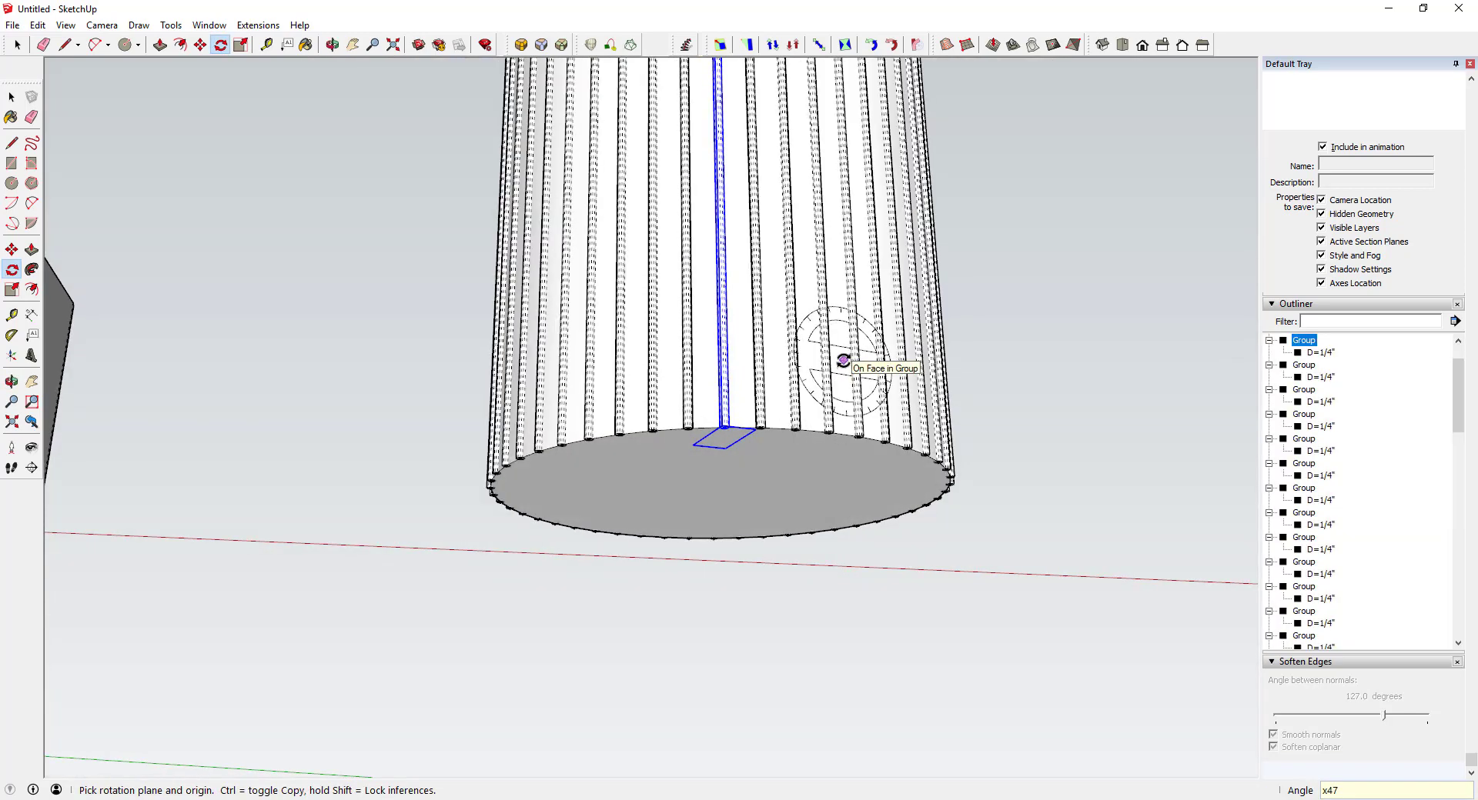
{"action": "scroll", "coordinate": [798, 356], "scroll_direction": "down", "scroll_amount": 5}
{"action": "middle_click_drag", "start_coordinate": [908, 231], "coordinate": [788, 370]}
{"action": "scroll", "coordinate": [910, 224], "scroll_direction": "down", "scroll_amount": 2}
{"action": "middle_click_drag", "start_coordinate": [911, 224], "coordinate": [755, 247]}
{"action": "key", "text": "space"}
{"action": "scroll", "coordinate": [812, 126], "scroll_direction": "up", "scroll_amount": 3}
{"action": "left_click", "coordinate": [755, 250]}
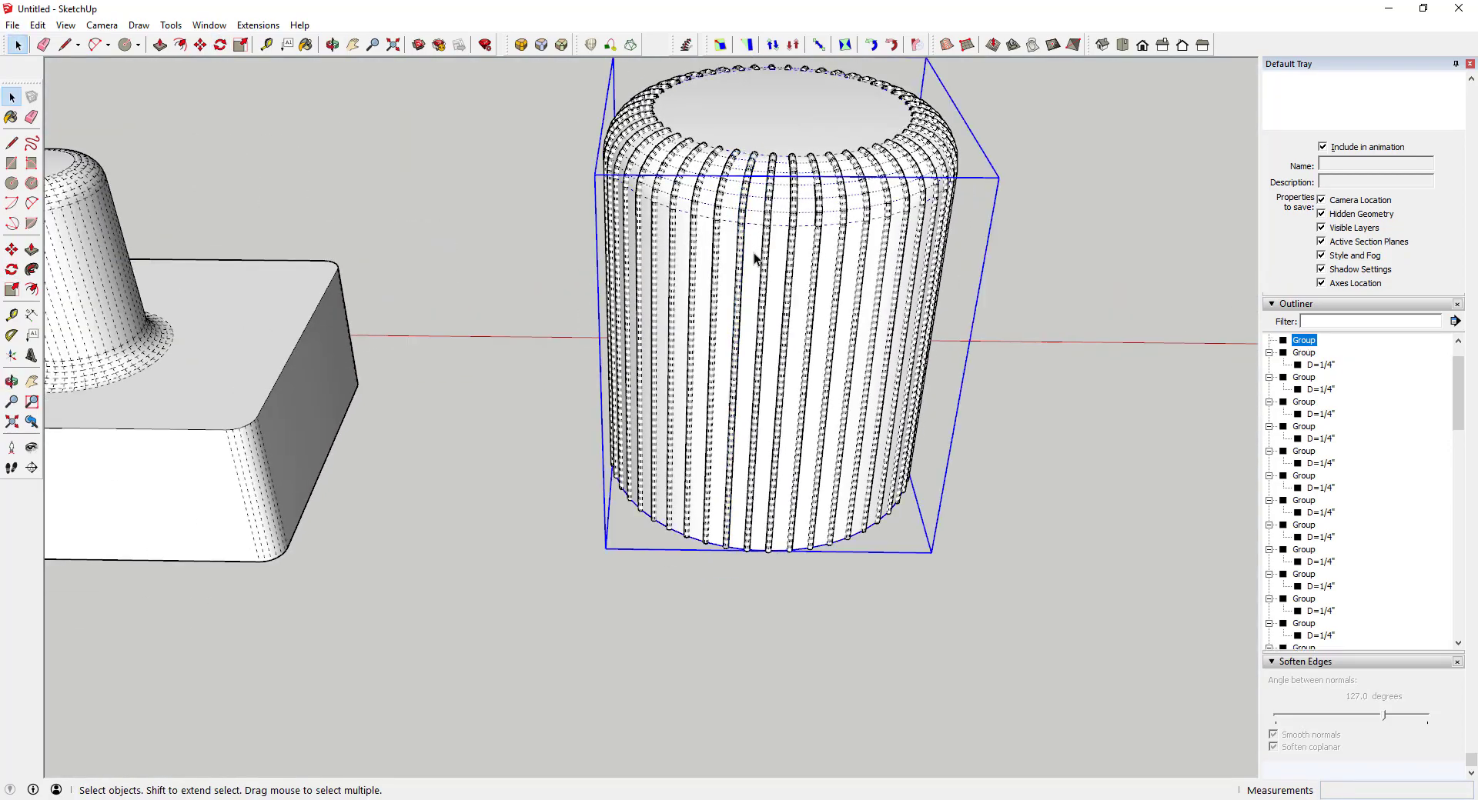
- Paint the cylinder group with Translucent Glass Blue from the Glass and Mirrors library
{"action": "right_click", "coordinate": [786, 117]}
{"action": "left_click", "coordinate": [846, 159]}
{"action": "mouse_move", "coordinate": [1000, 279]}
{"action": "middle_mouse_down"}
{"action": "mouse_move", "coordinate": [785, 231]}
{"action": "mouse_move", "coordinate": [952, 245]}
{"action": "middle_mouse_up"}
{"action": "scroll", "coordinate": [951, 245], "scroll_direction": "up", "scroll_amount": 1}
{"action": "mouse_move", "coordinate": [808, 194]}
{"action": "middle_mouse_down"}
{"action": "mouse_move", "coordinate": [809, 362]}
{"action": "mouse_move", "coordinate": [701, 196]}
{"action": "middle_mouse_up"}
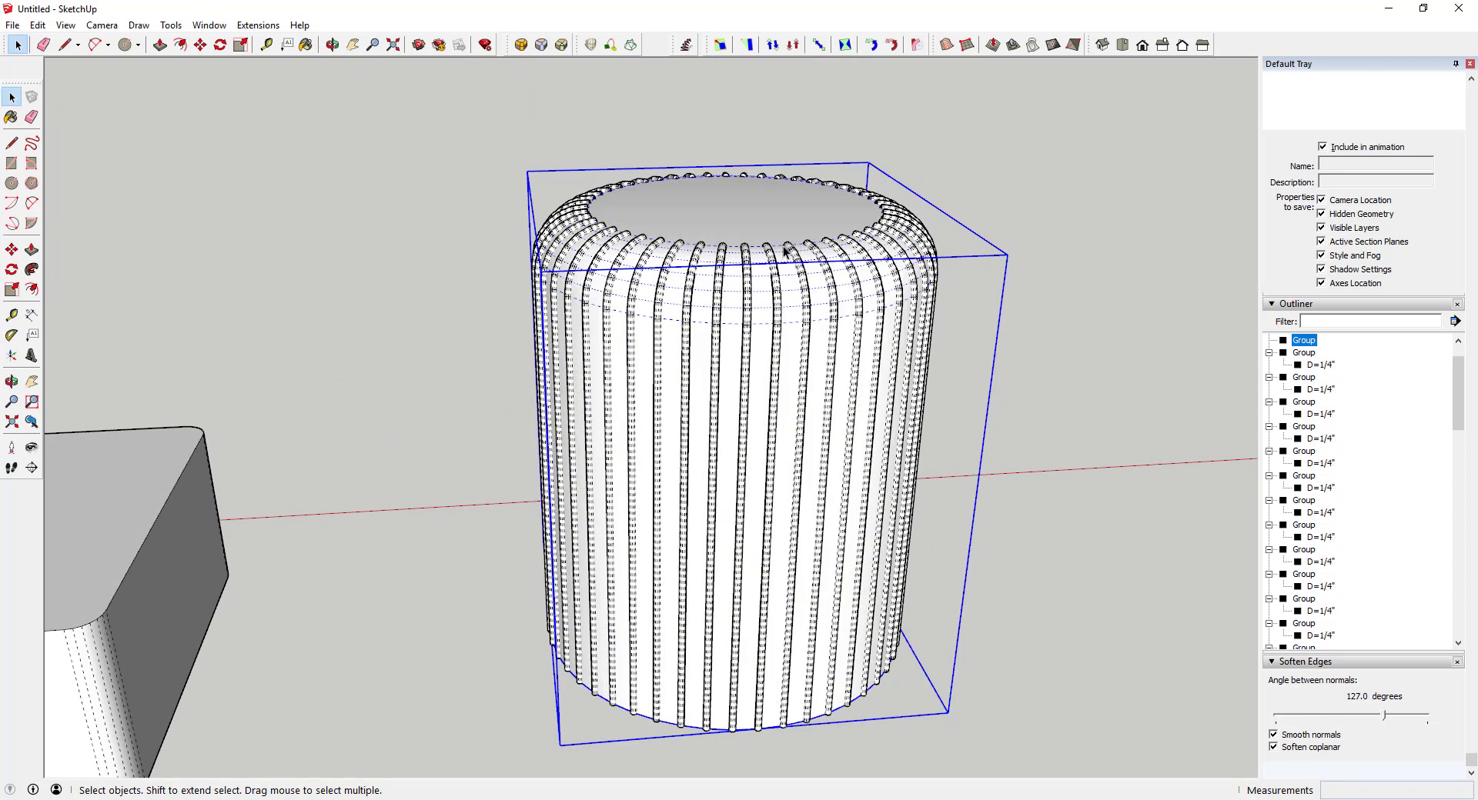
{"action": "scroll", "coordinate": [1321, 260], "scroll_direction": "up", "scroll_amount": 10}
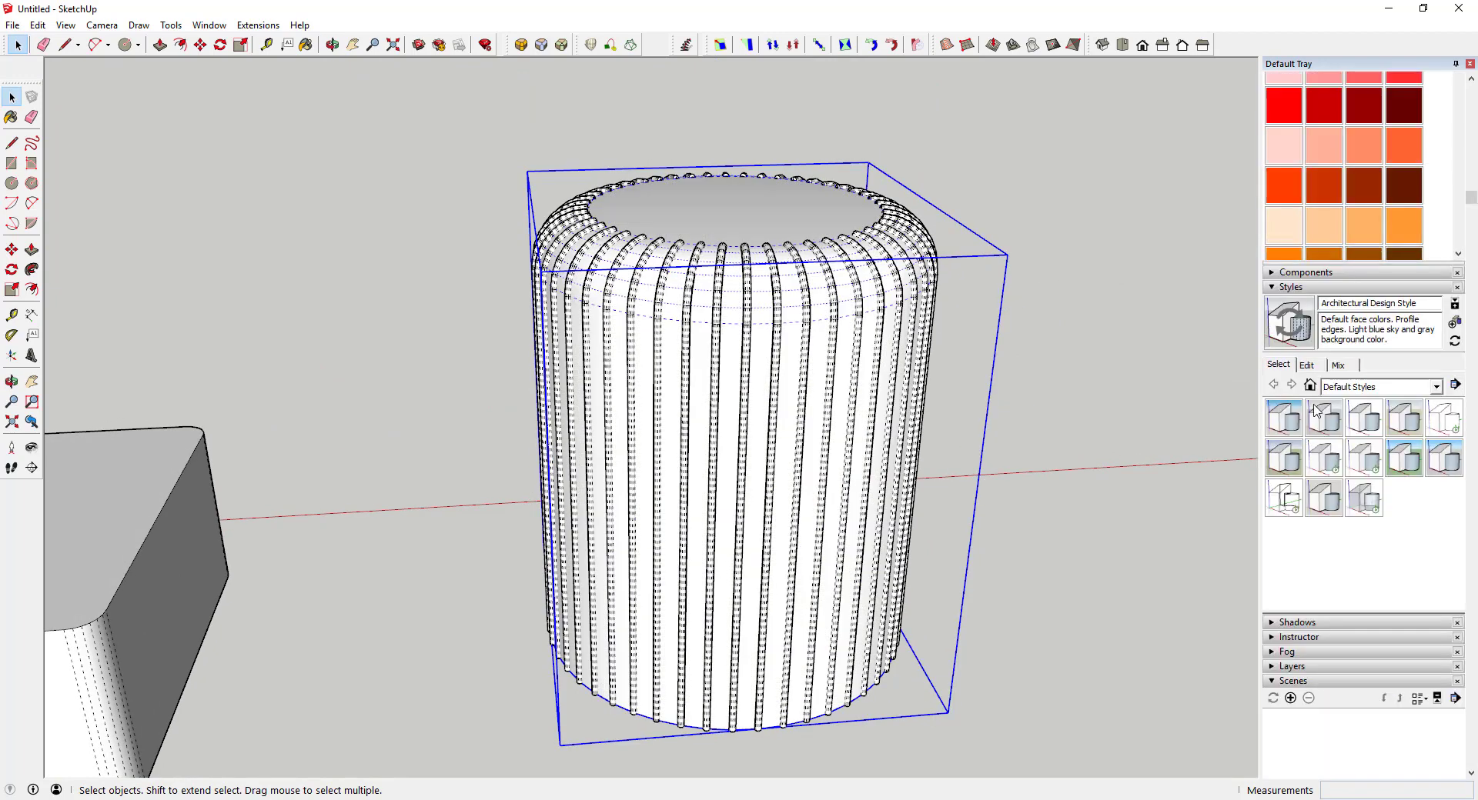
{"action": "left_click", "coordinate": [1344, 193]}
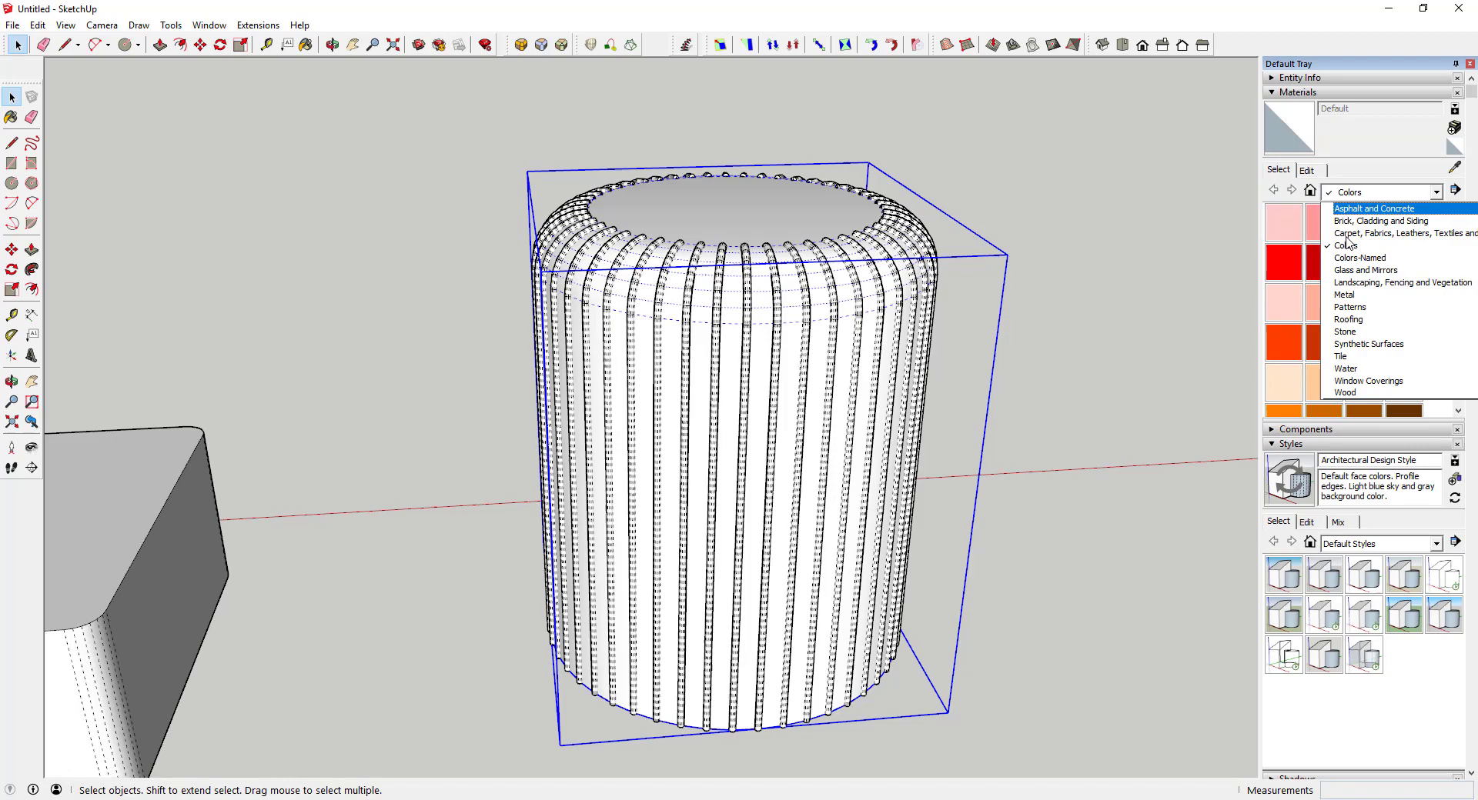
{"action": "left_click", "coordinate": [1357, 275]}
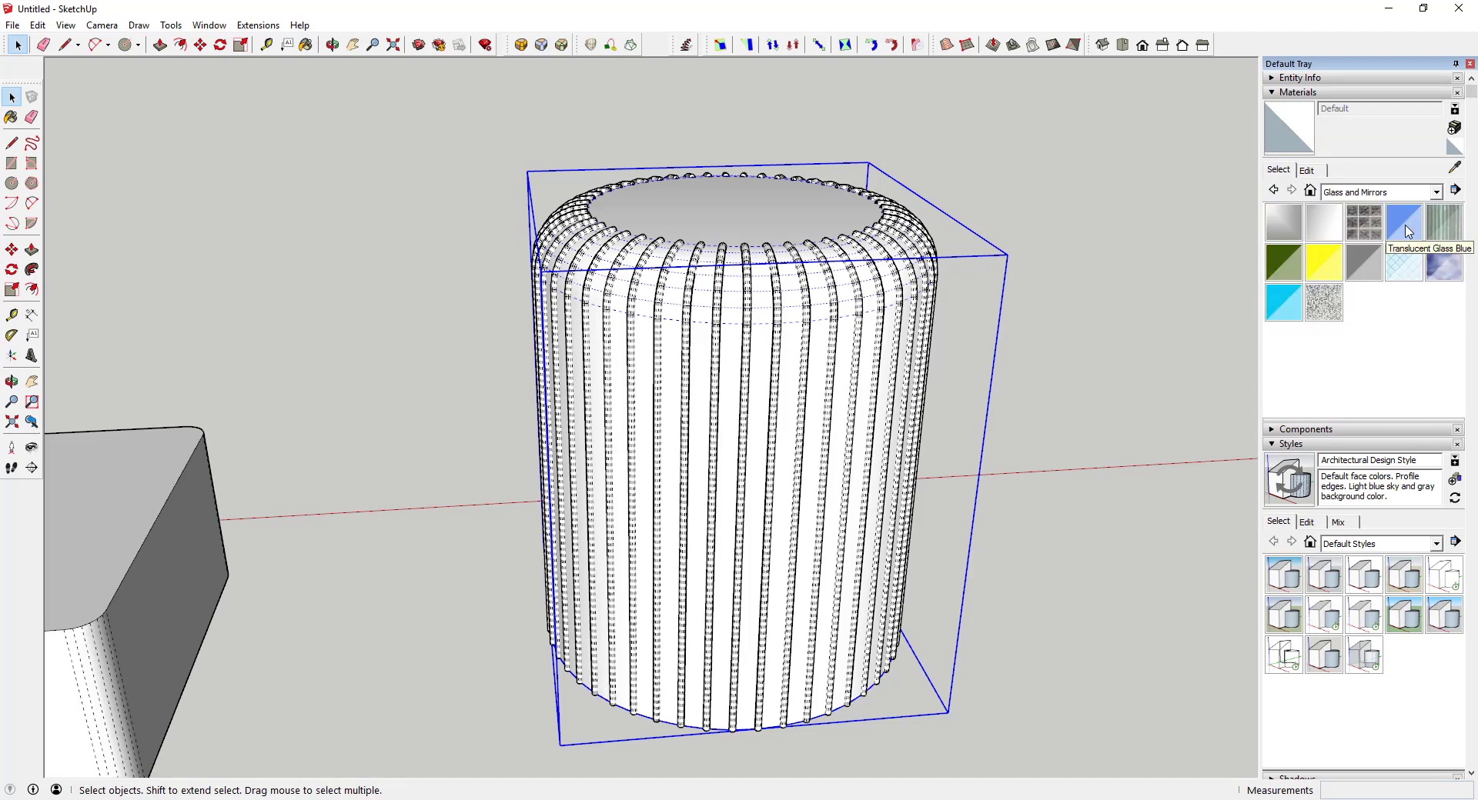
{"action": "left_click", "coordinate": [1406, 225]}
{"action": "left_click", "coordinate": [784, 221]}
{"action": "key", "text": "space"}
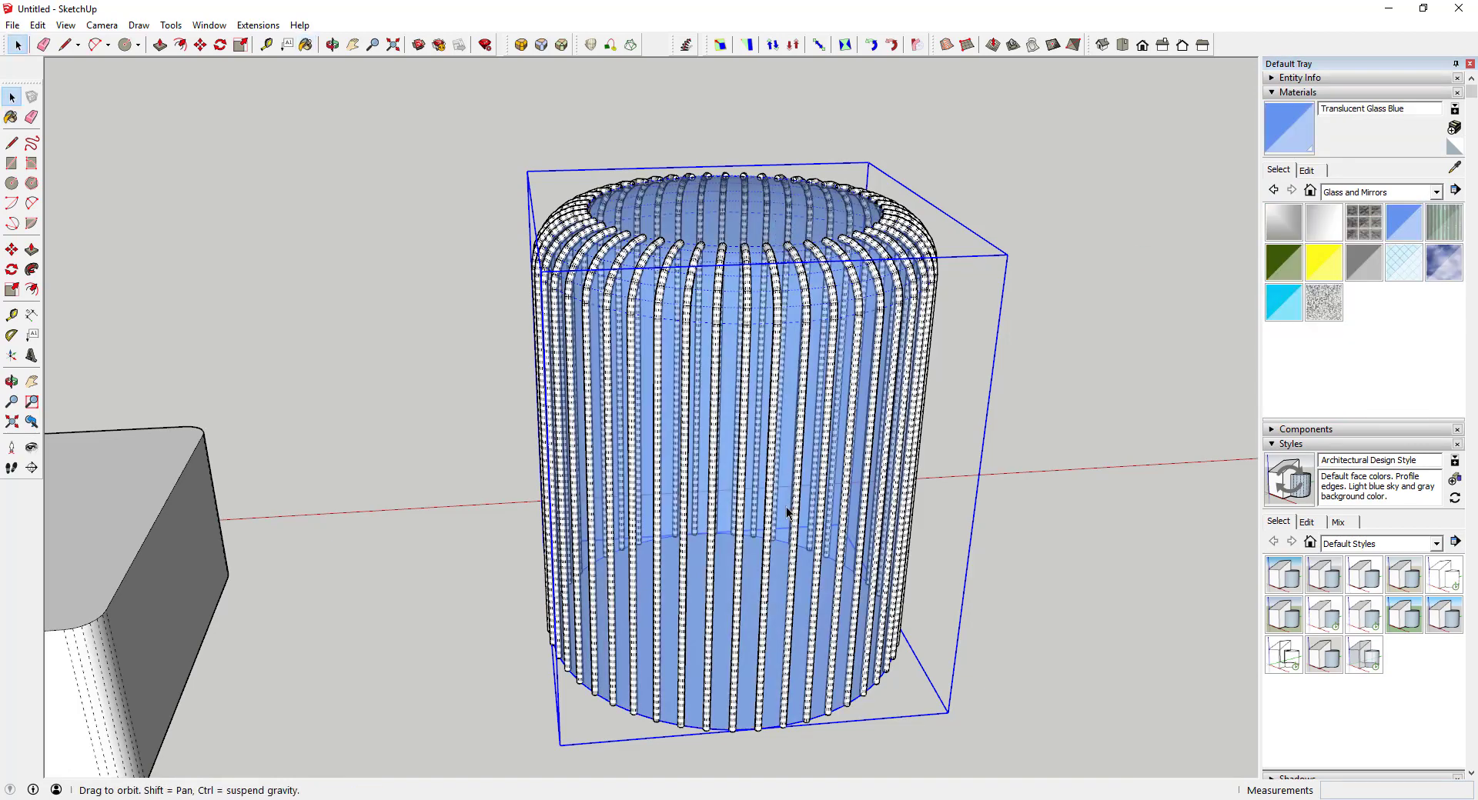
- Orbit and zoom around the blue glass cylinder to inspect it from level and top views
{"action": "middle_click_drag", "start_coordinate": [785, 511], "coordinate": [798, 414]}
{"action": "scroll", "coordinate": [766, 431], "scroll_direction": "up", "scroll_amount": 4}
{"action": "scroll", "coordinate": [766, 431], "scroll_direction": "up", "scroll_amount": 2}
{"action": "middle_click_drag", "start_coordinate": [709, 248], "coordinate": [716, 500]}
{"action": "scroll", "coordinate": [670, 274], "scroll_direction": "down", "scroll_amount": 2}
{"action": "scroll", "coordinate": [630, 358], "scroll_direction": "up", "scroll_amount": 1}
{"action": "middle_click_drag", "start_coordinate": [630, 357], "coordinate": [611, 330]}
{"action": "scroll", "coordinate": [844, 330], "scroll_direction": "down", "scroll_amount": 3}
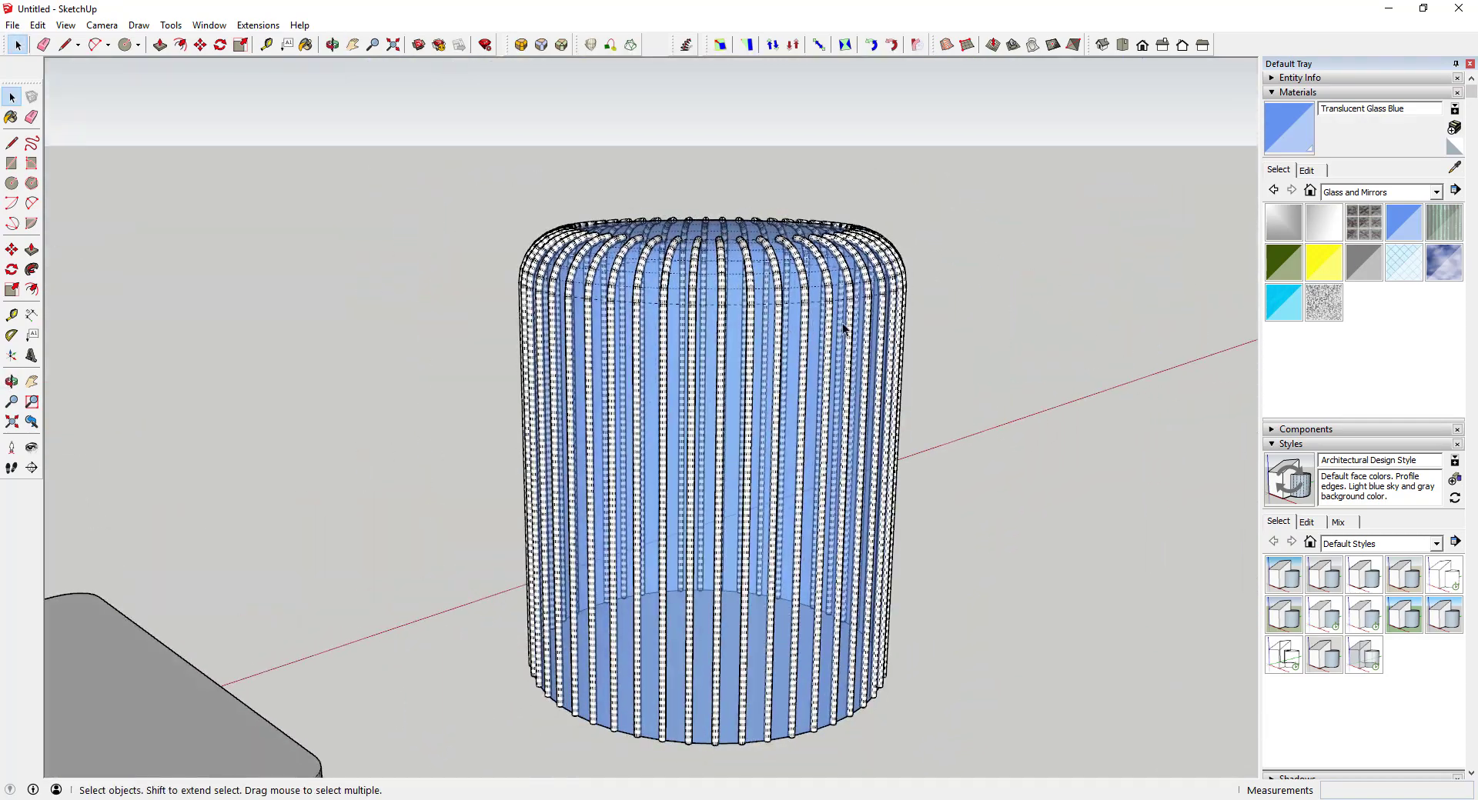
{"action": "scroll", "coordinate": [808, 579], "scroll_direction": "down", "scroll_amount": 1}
{"action": "middle_click_drag", "start_coordinate": [936, 403], "coordinate": [910, 386]}
{"action": "scroll", "coordinate": [877, 333], "scroll_direction": "up", "scroll_amount": 2}
{"action": "scroll", "coordinate": [855, 315], "scroll_direction": "down", "scroll_amount": 1}
{"action": "key", "text": "space"}
- Turn off View > Hidden Geometry and view the smooth ribbed cylinder from lower down
{"action": "left_click", "coordinate": [37, 25]}
{"action": "mouse_move", "coordinate": [66, 25]}
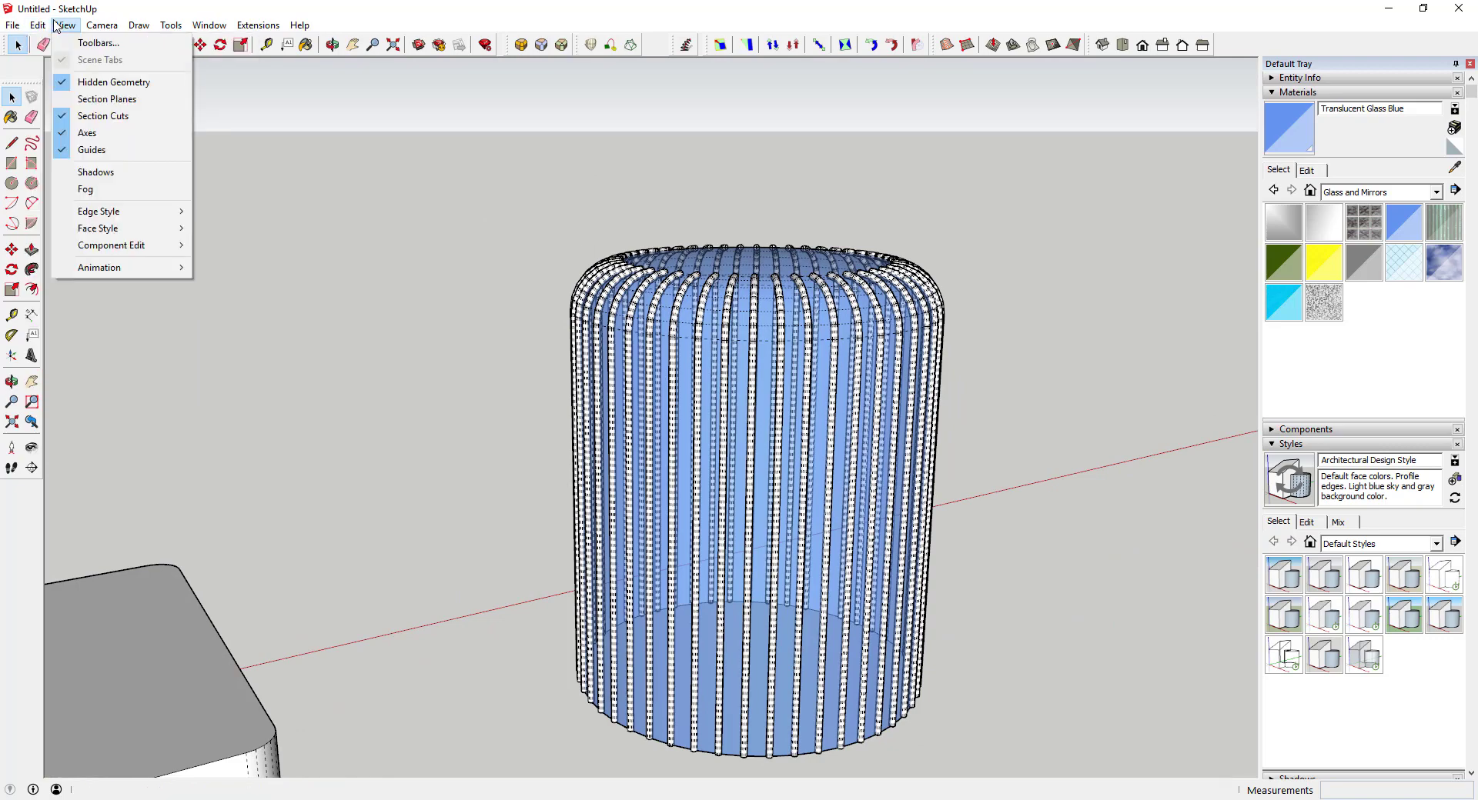
{"action": "left_click", "coordinate": [87, 87]}
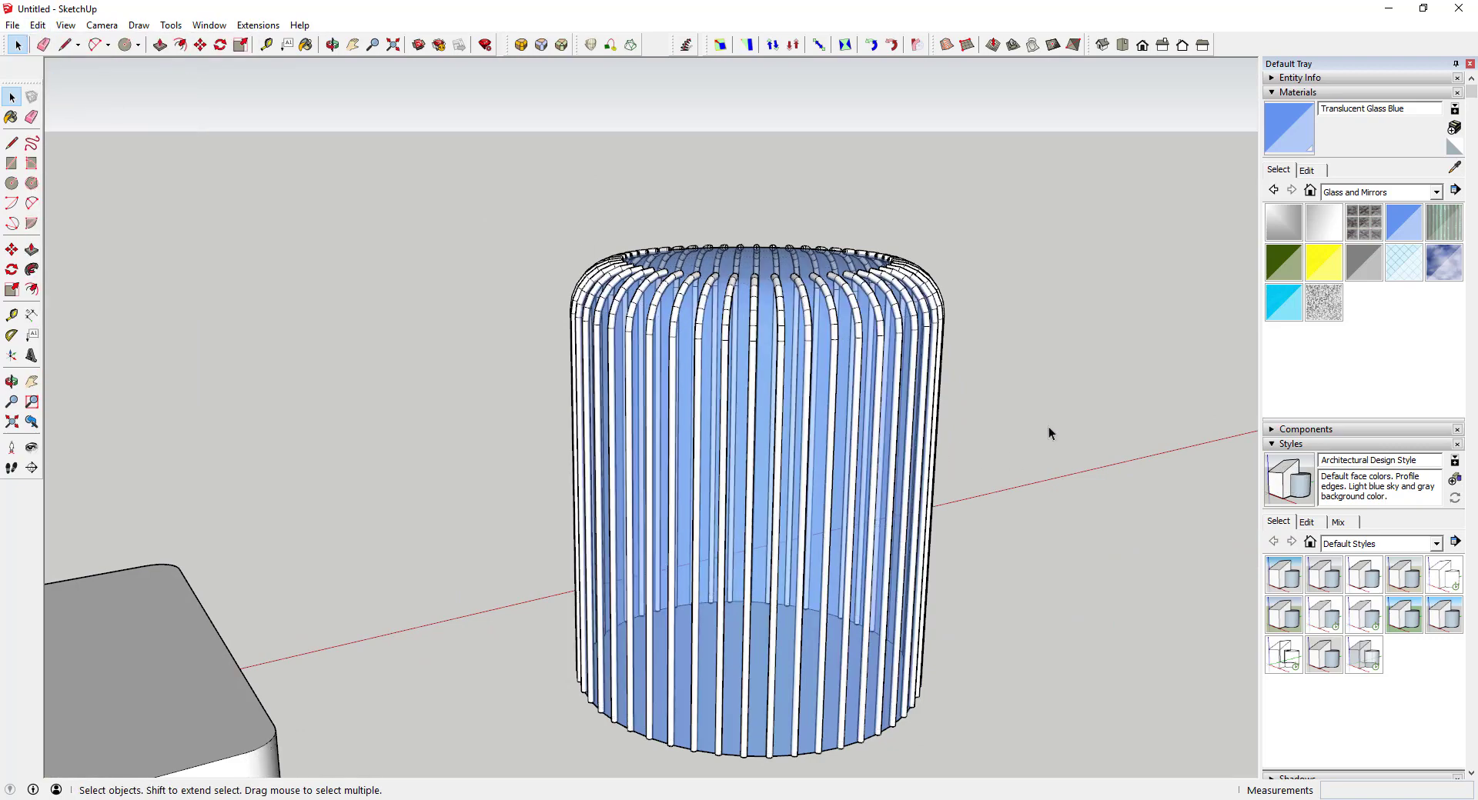
{"action": "middle_click_drag", "start_coordinate": [815, 422], "coordinate": [819, 507]}
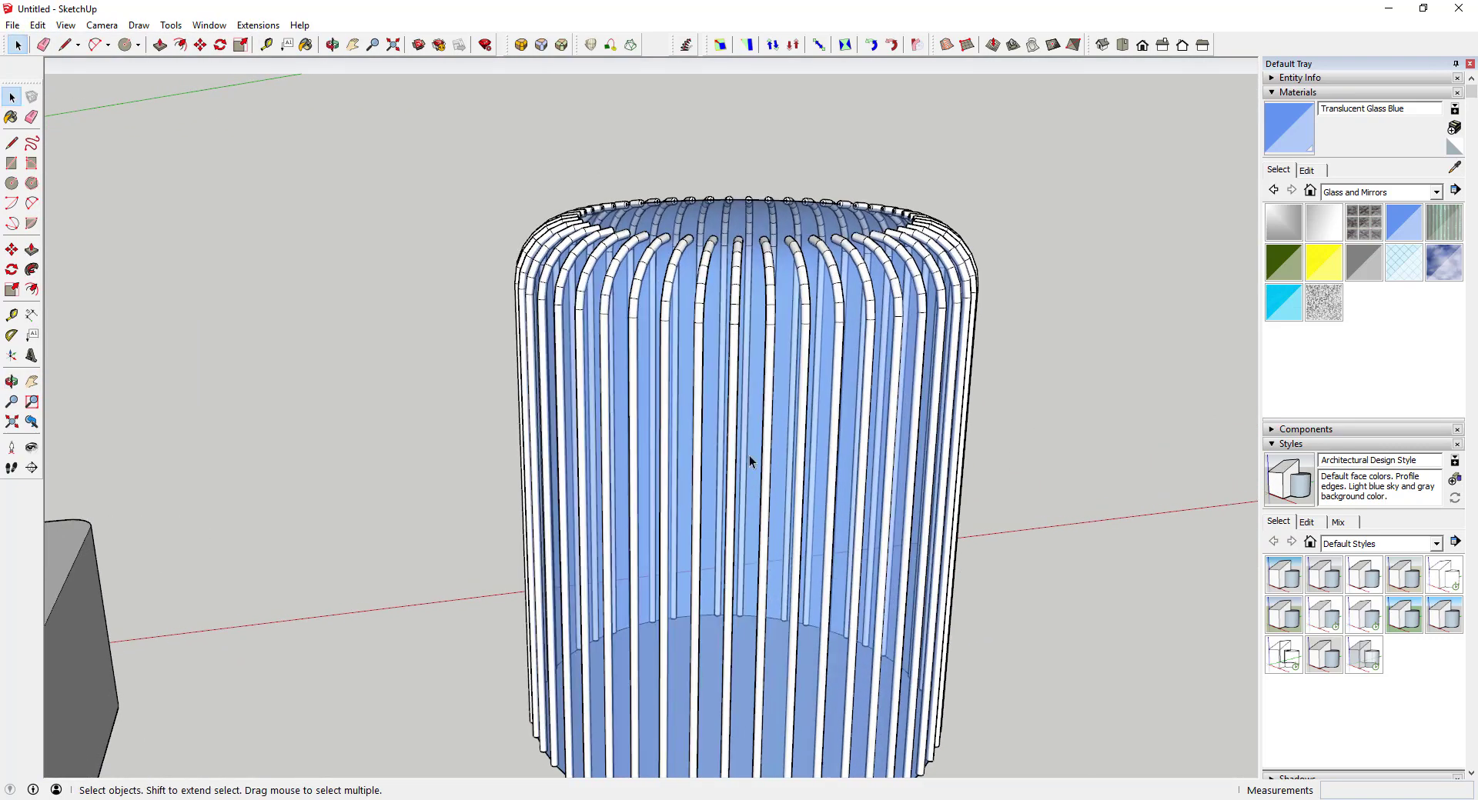
{"action": "scroll", "coordinate": [616, 415], "scroll_direction": "down", "scroll_amount": 3}
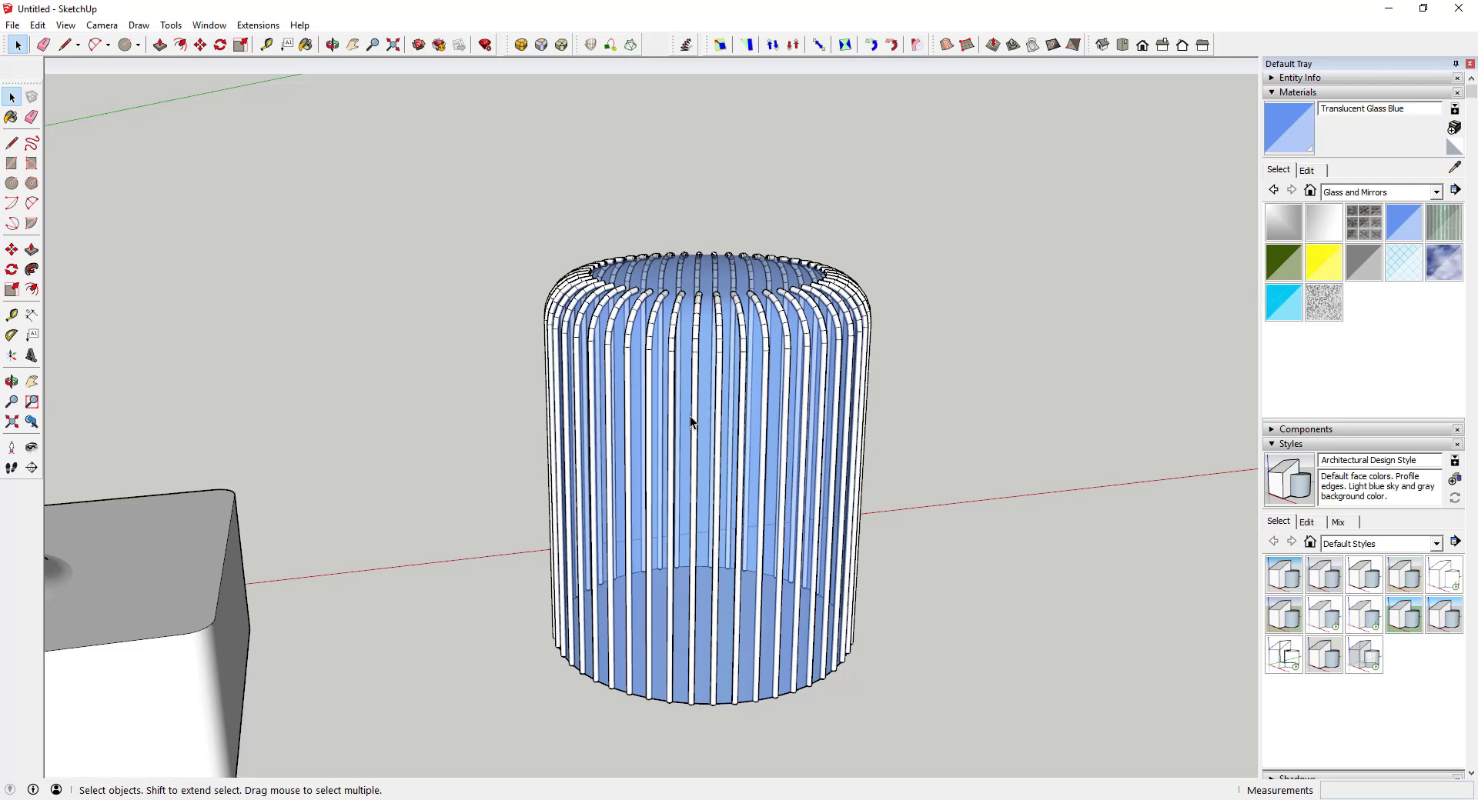